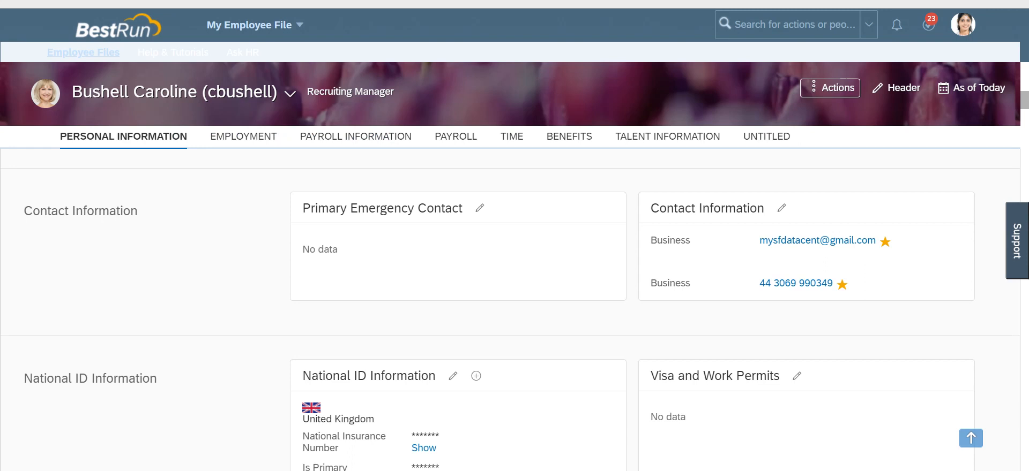
# Step: Review the employee's Employment sections, expanding the Position Information and Job Information details
pyautogui.scroll(-2, 509, 306)
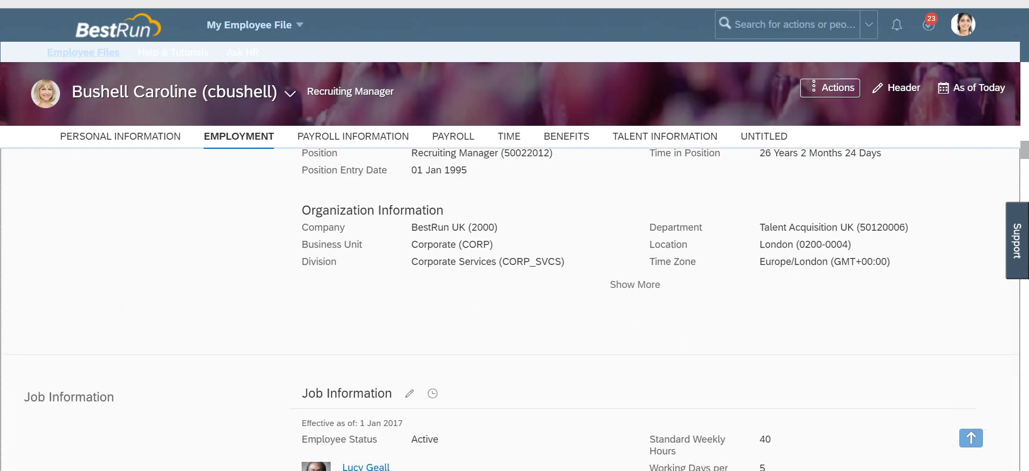
pyautogui.scroll(-4, 514, 305)
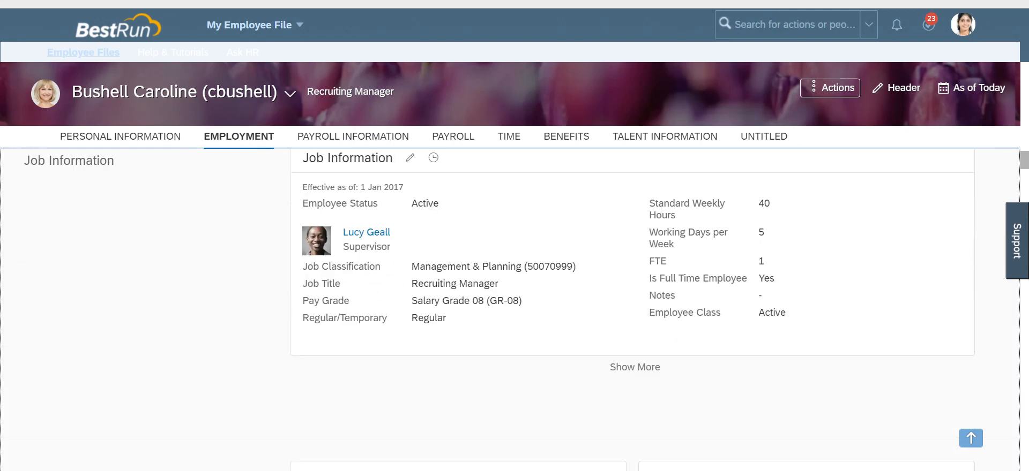
pyautogui.click(634, 367)
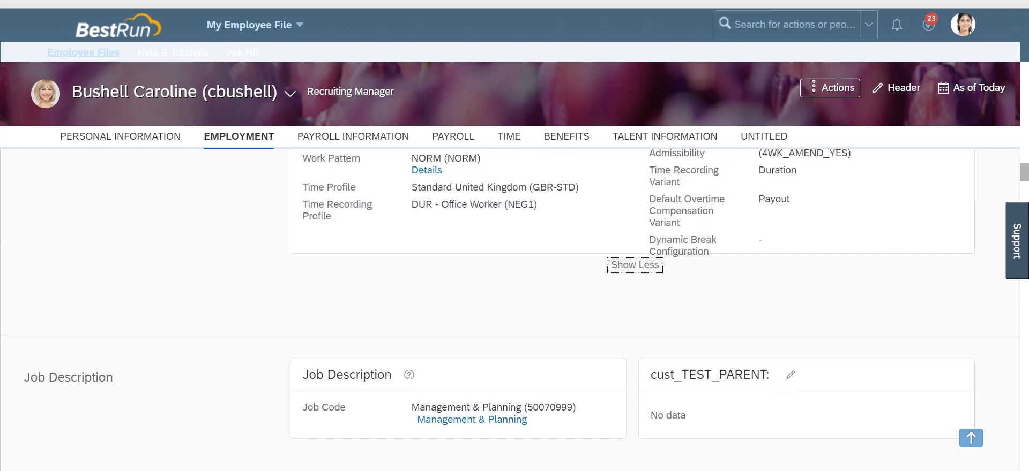
pyautogui.scroll(-3, 512, 311)
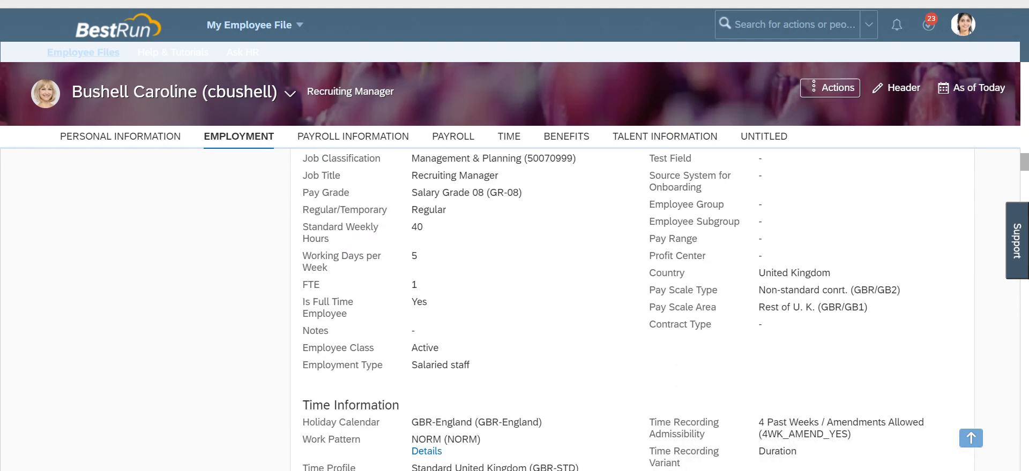
pyautogui.scroll(-2, 632, 311)
pyautogui.scroll(12, 512, 311)
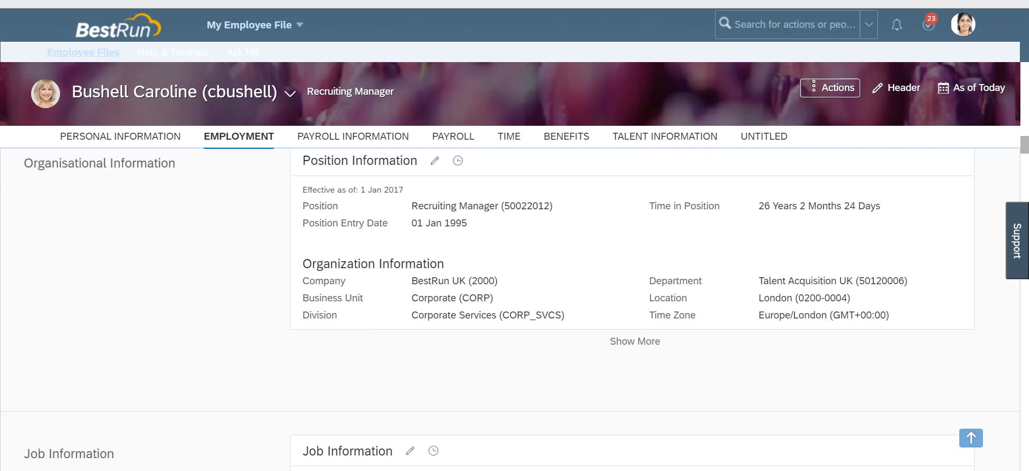
pyautogui.click(635, 341)
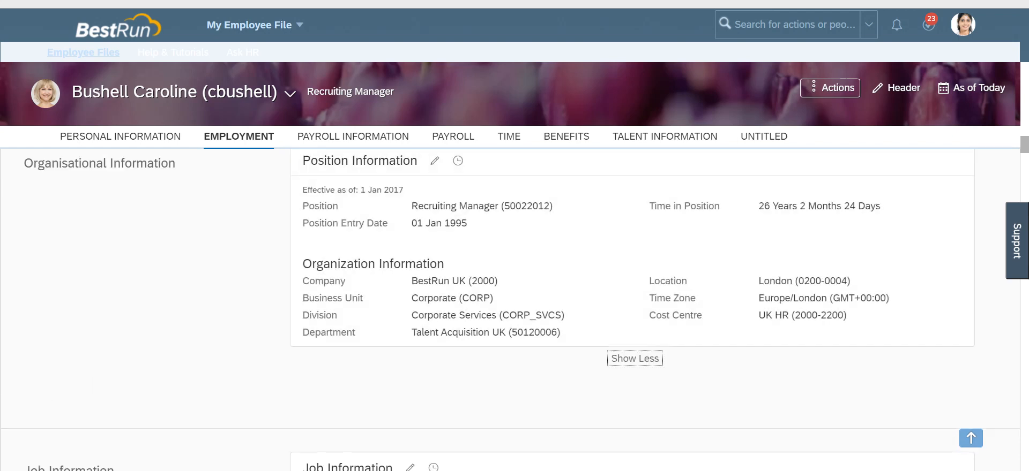
pyautogui.scroll(1, 635, 342)
pyautogui.scroll(4, 635, 322)
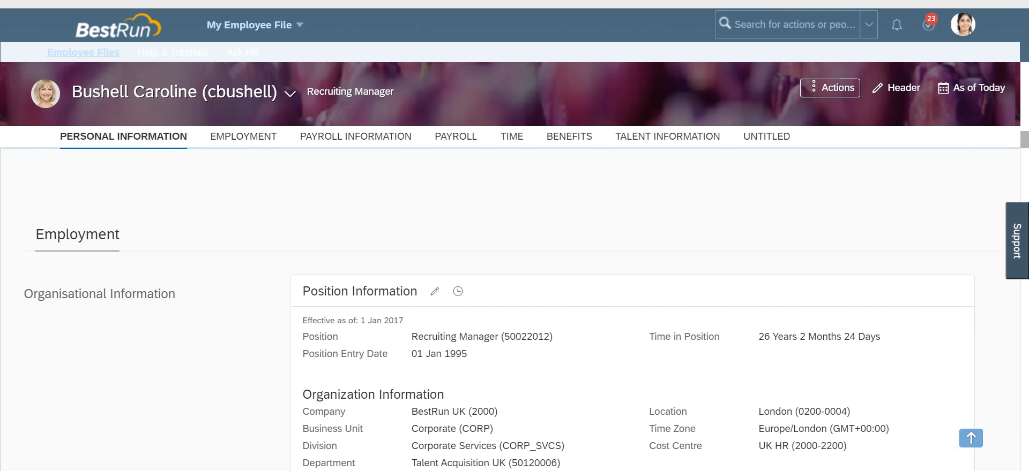
# Step: Scroll through the employee's Job Information and Time Information fields
pyautogui.scroll(-2, 635, 321)
pyautogui.scroll(-3, 635, 321)
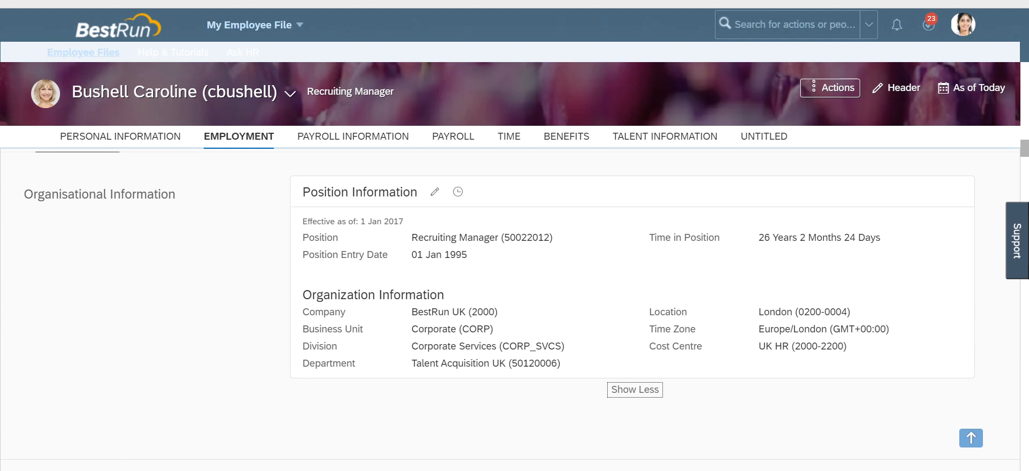
pyautogui.scroll(-6, 514, 310)
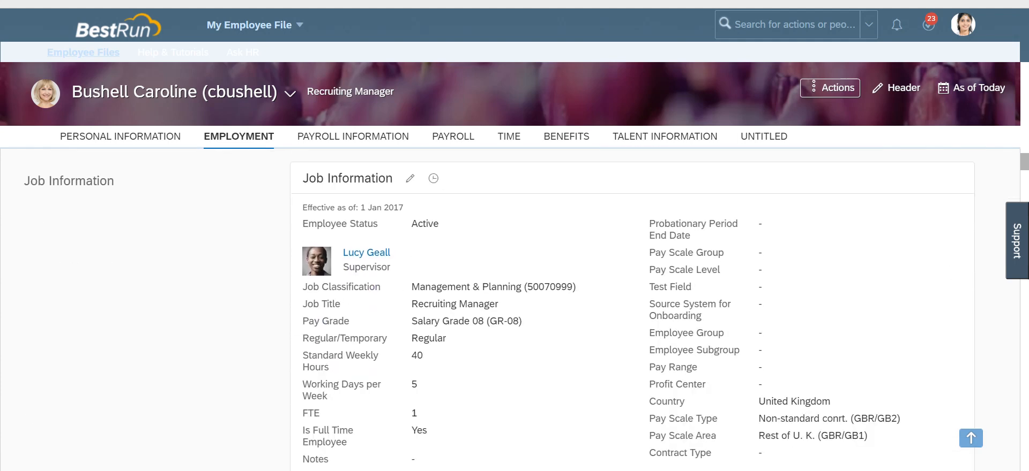
pyautogui.scroll(-2, 514, 311)
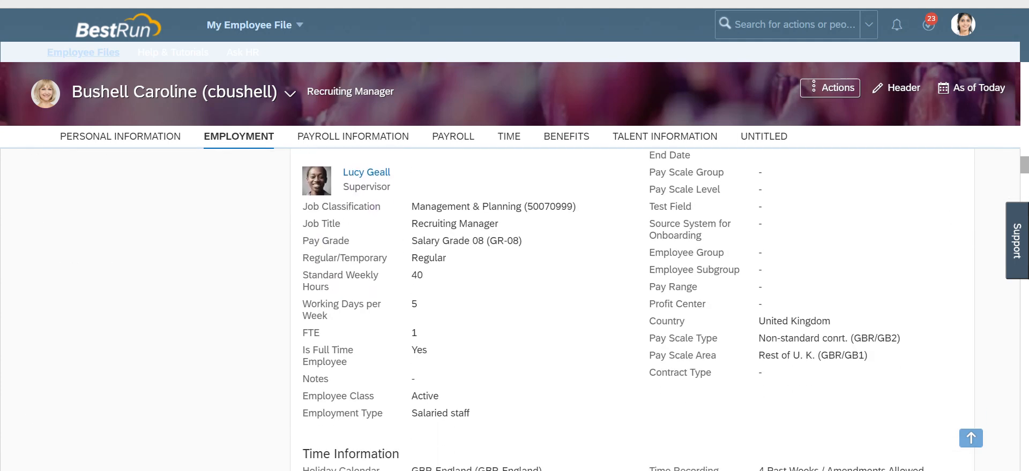
pyautogui.scroll(-6, 514, 311)
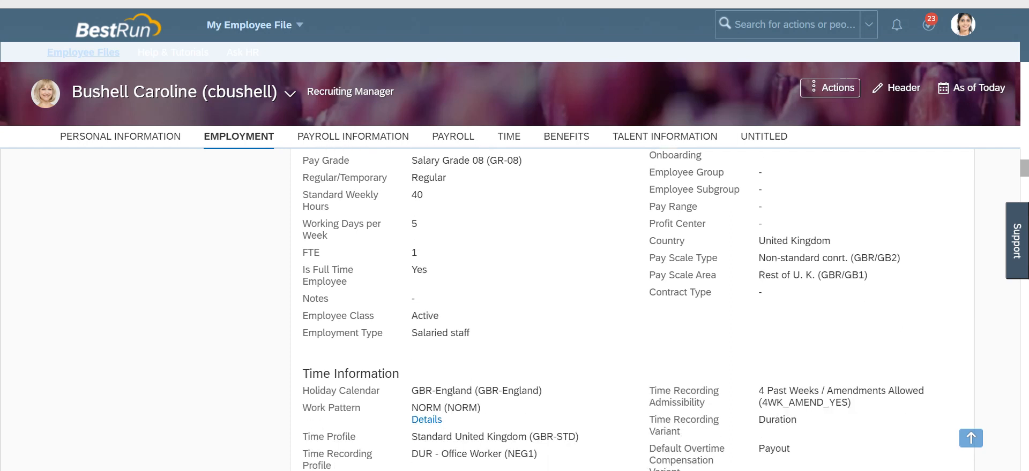
pyautogui.scroll(-5, 514, 311)
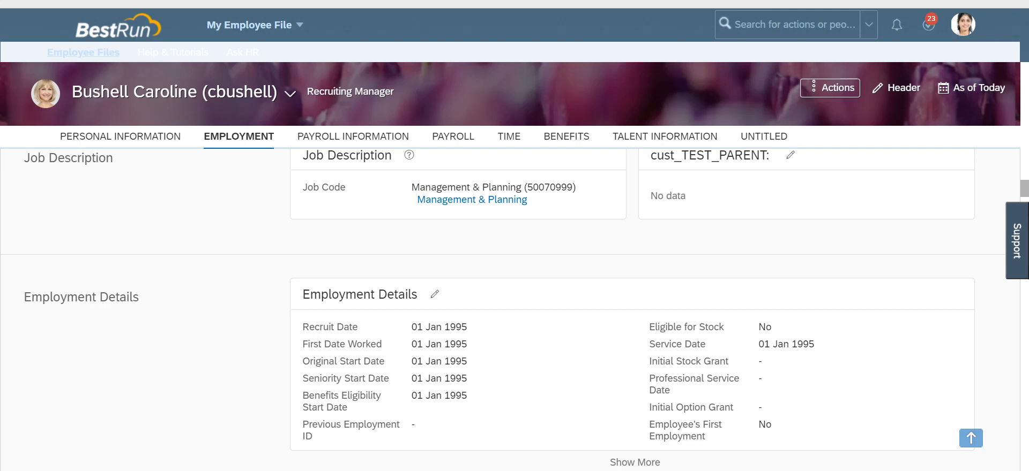
pyautogui.scroll(-3, 515, 311)
pyautogui.scroll(4, 514, 311)
pyautogui.scroll(10, 632, 308)
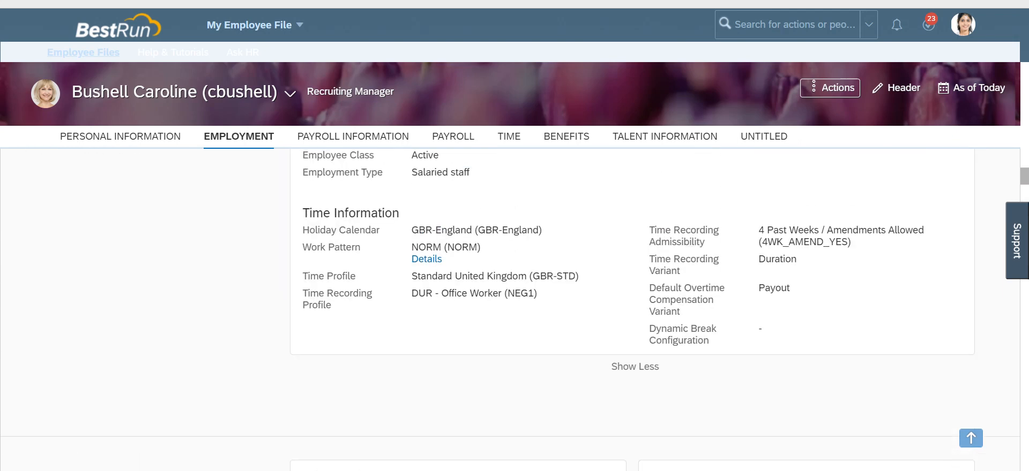
pyautogui.scroll(3, 632, 308)
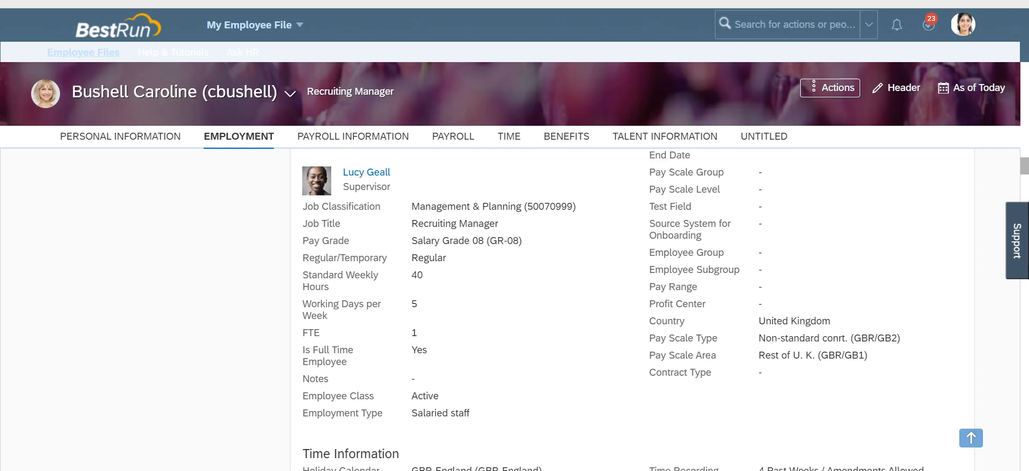
pyautogui.scroll(2, 632, 308)
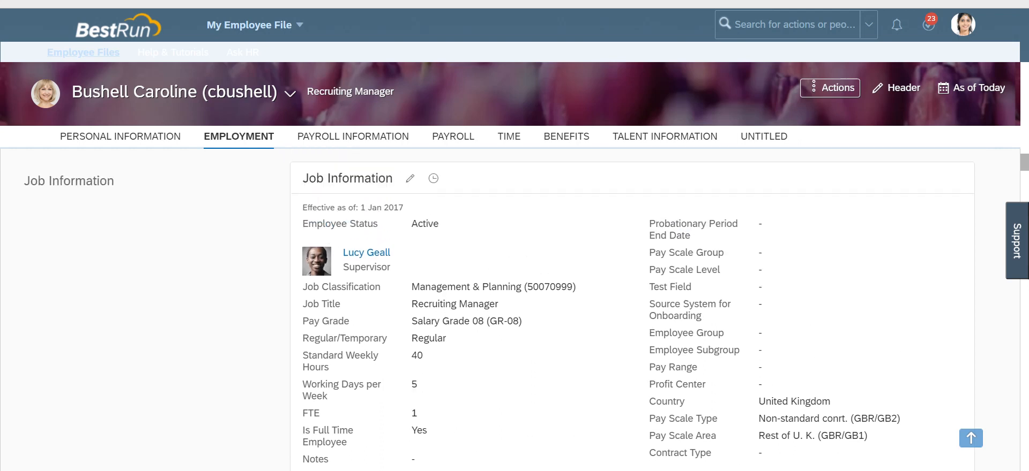
pyautogui.scroll(-2, 632, 308)
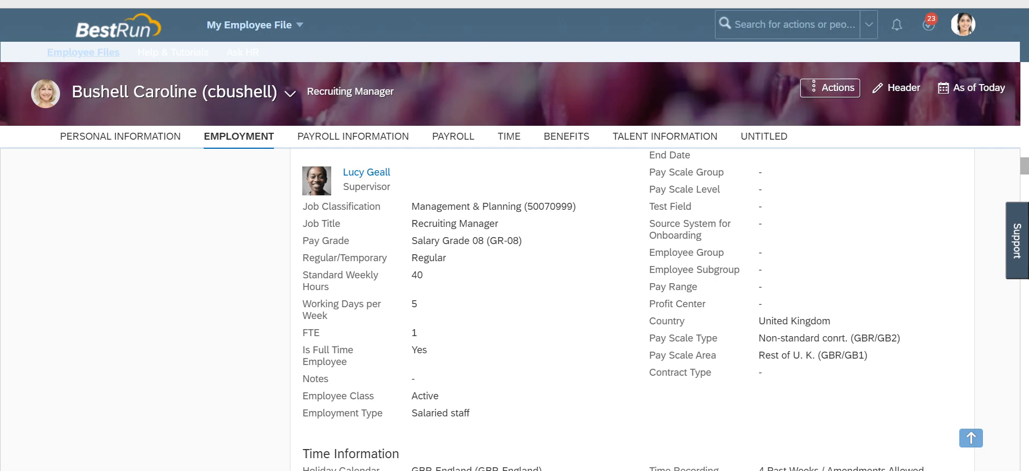
pyautogui.scroll(2, 632, 309)
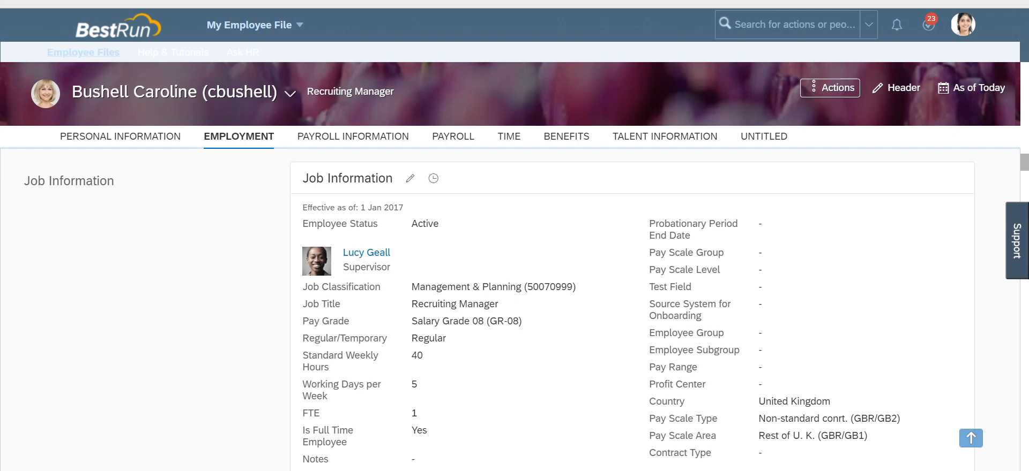
# Step: Highlight the Probationary Period End Date field label in the employee's Job Information
pyautogui.tripleClick(684, 236)
pyautogui.click(667, 315)
pyautogui.moveTo(649, 224); pyautogui.dragTo(690, 236)
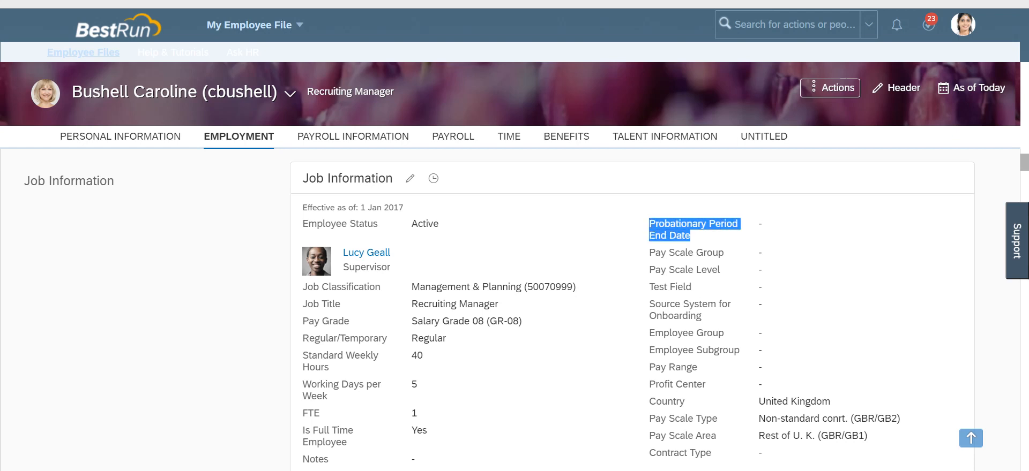
pyautogui.click(390, 266)
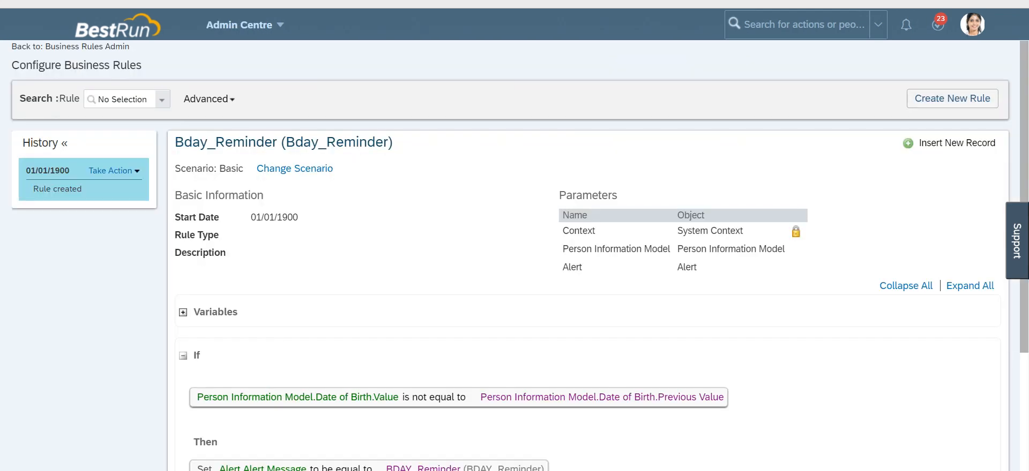
# Step: Start creating a new business rule and choose the Basic rule scenario
pyautogui.tripleClick(76, 65)
pyautogui.click(952, 98)
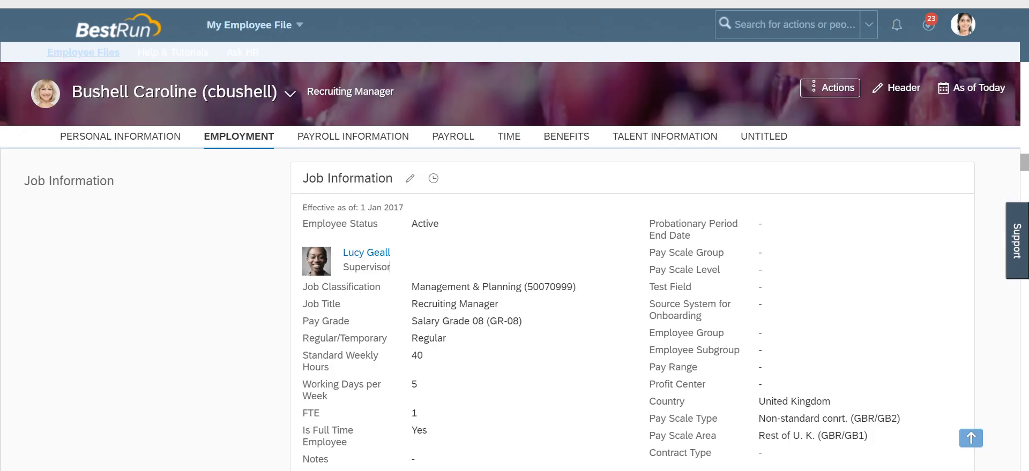
pyautogui.moveTo(690, 236); pyautogui.dragTo(648, 224)
pyautogui.click(638, 230)
pyautogui.moveTo(302, 179); pyautogui.dragTo(394, 178)
pyautogui.click(114, 181)
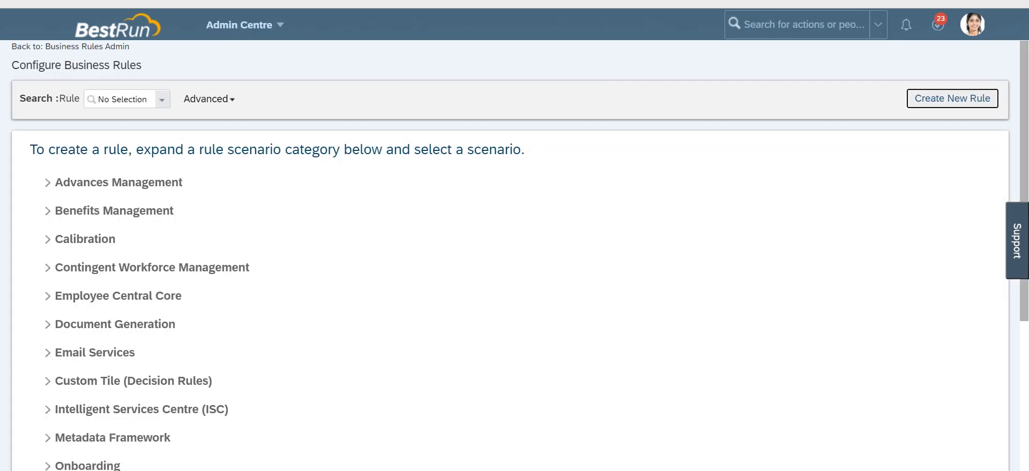
pyautogui.click(160, 230)
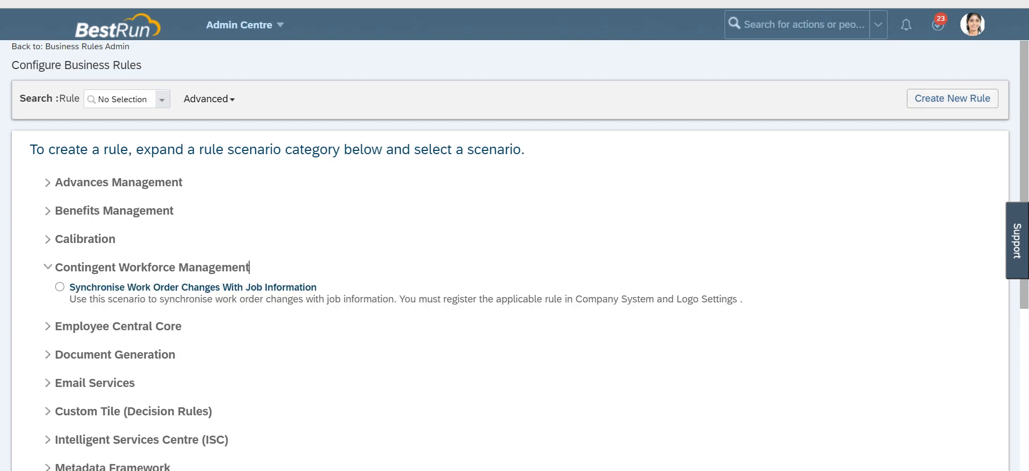
pyautogui.scroll(-5, 514, 252)
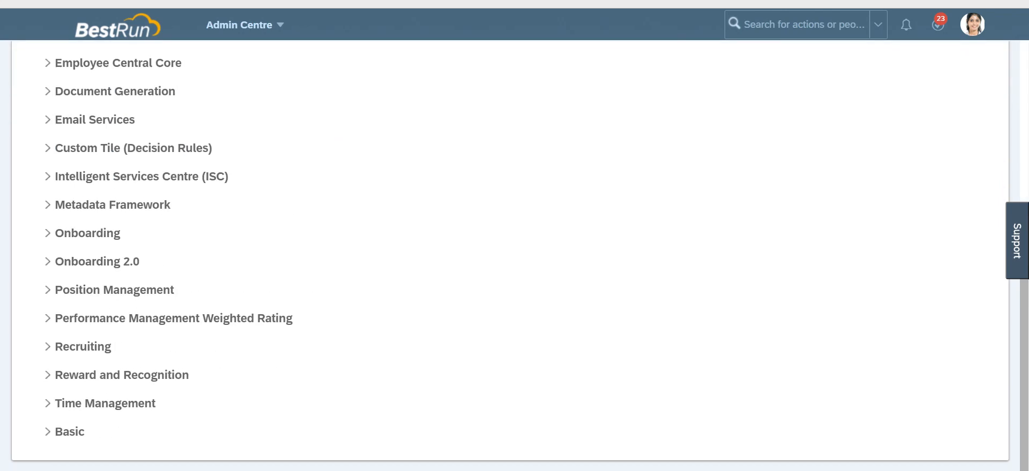
pyautogui.click(69, 432)
pyautogui.click(75, 451)
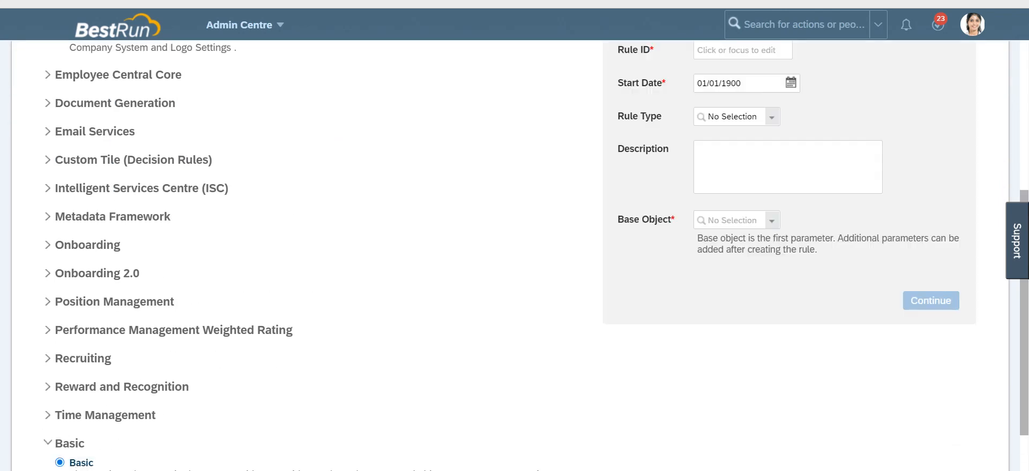
# Step: Name the new rule Probation_end_Date_Remider
pyautogui.scroll(3, 514, 252)
pyautogui.click(743, 178)
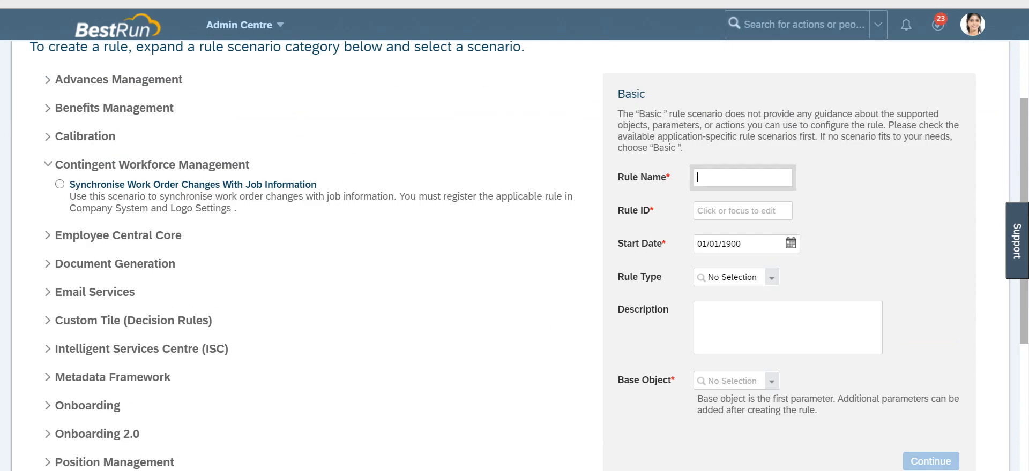
pyautogui.write('b')
pyautogui.press('BackSpace')
pyautogui.write('Probbation')
pyautogui.press('BackSpace')
pyautogui.press('BackSpace')
pyautogui.press('BackSpace')
pyautogui.press('BackSpace')
pyautogui.press('BackSpace')
pyautogui.press('BackSpace')
pyautogui.write('ation_end_Date_Remicer')
pyautogui.press('BackSpace')
pyautogui.press('BackSpace')
pyautogui.press('BackSpace')
pyautogui.write('nder')
pyautogui.click(796, 244)
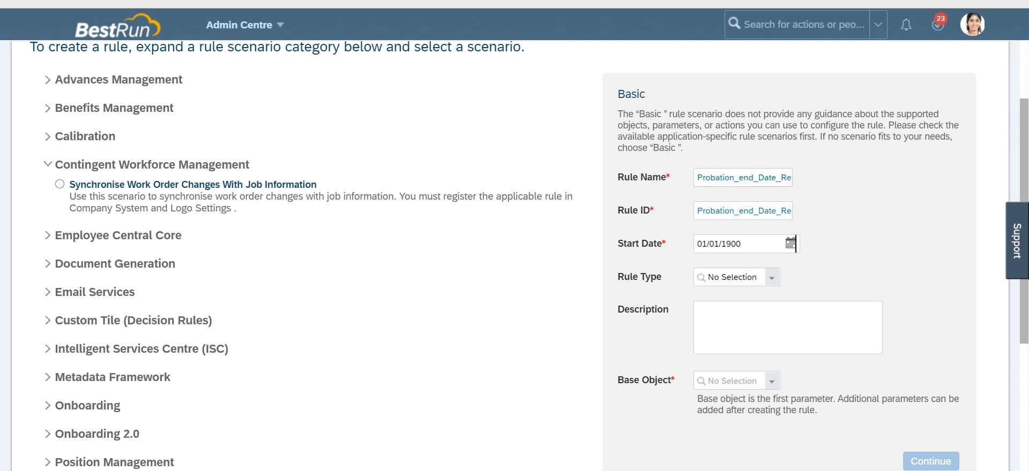
# Step: Set the rule's base object to Job Information Model and continue to the rule editor
pyautogui.scroll(-5, 796, 244)
pyautogui.click(708, 155)
pyautogui.write('job inform')
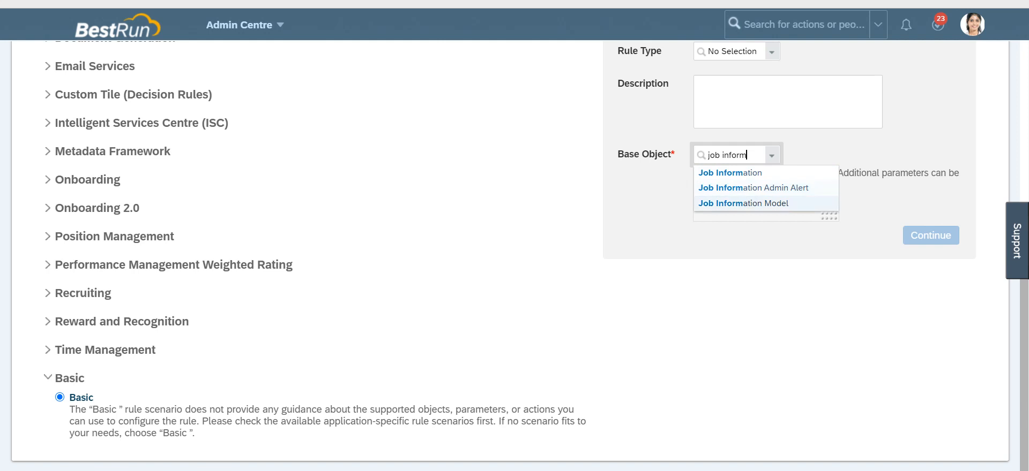
pyautogui.click(744, 203)
pyautogui.click(930, 235)
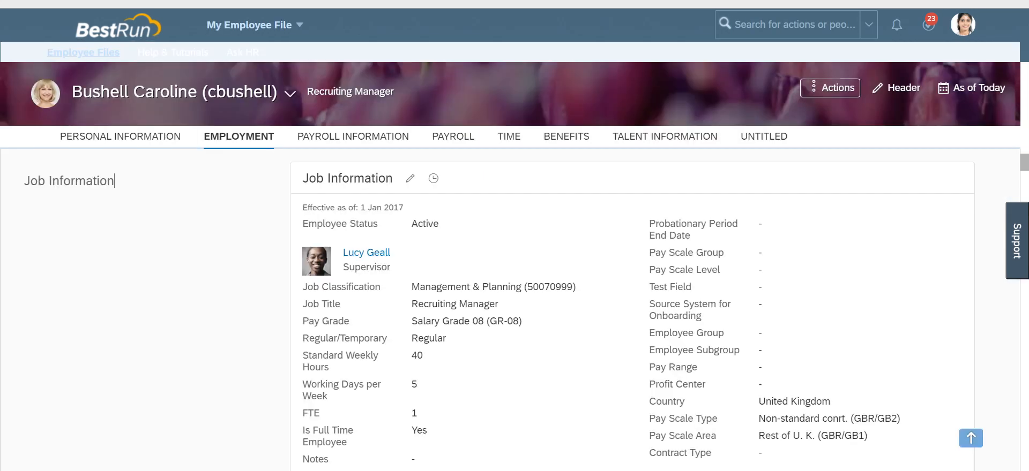
# Step: Set the If condition's left side to Job Information Model.Probationary Period End Date.Previous Value
pyautogui.moveTo(691, 236); pyautogui.dragTo(649, 224)
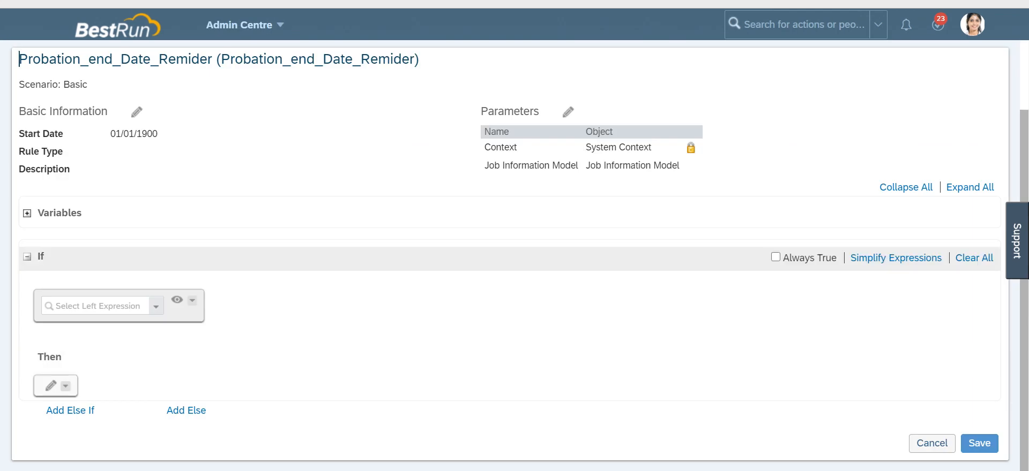
pyautogui.click(96, 306)
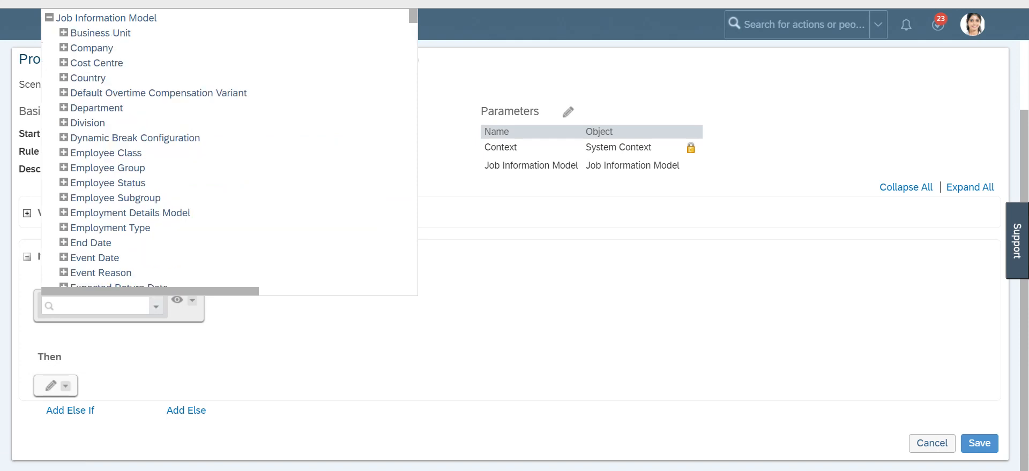
pyautogui.scroll(-6, 93, 134)
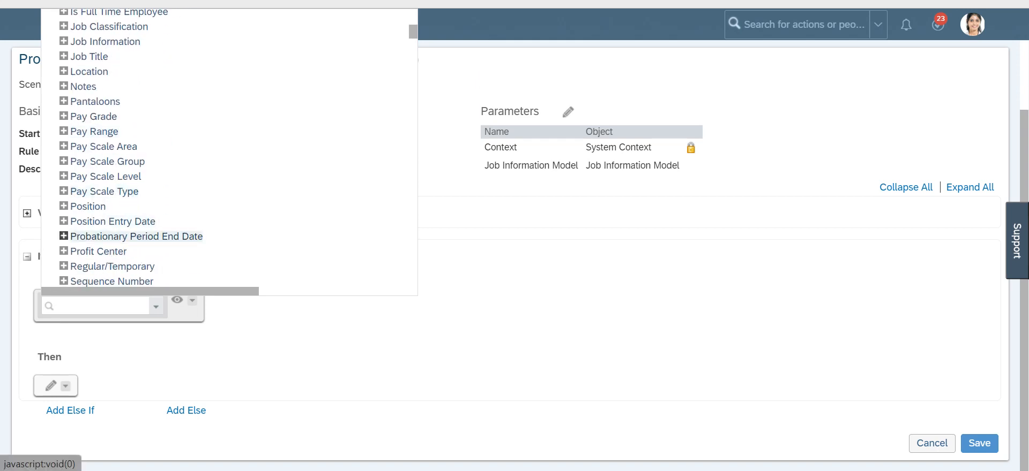
pyautogui.click(64, 236)
pyautogui.click(117, 251)
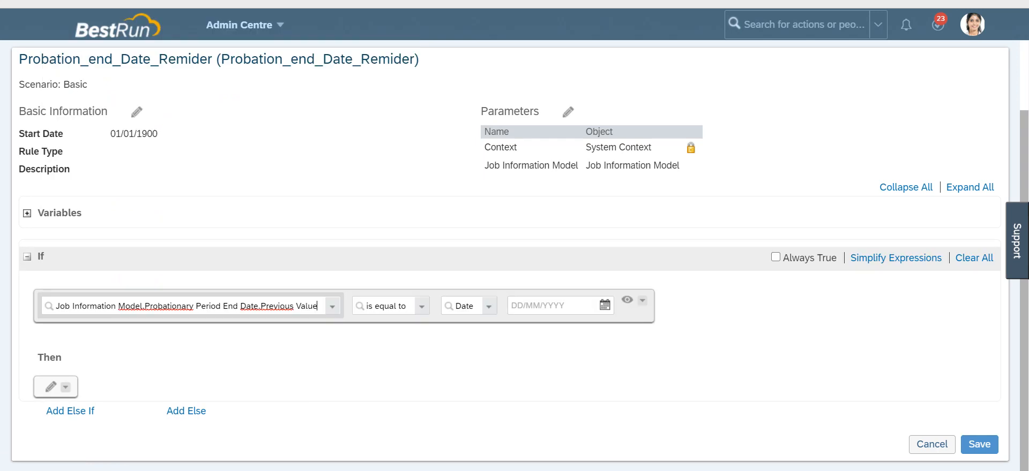
# Step: Complete the If condition with operator 'is not equal to' and right side Job Information Model.Probationary Period End Date.Value
pyautogui.click(421, 307)
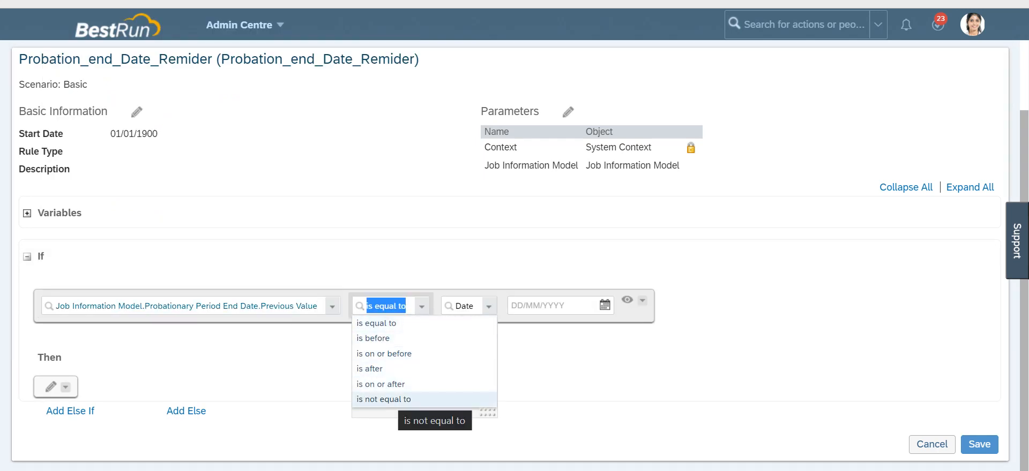
pyautogui.click(396, 399)
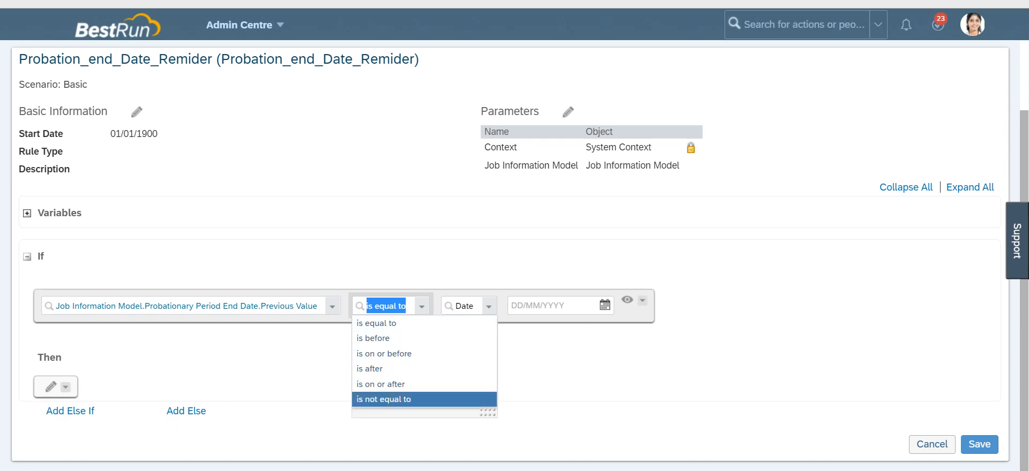
pyautogui.click(502, 307)
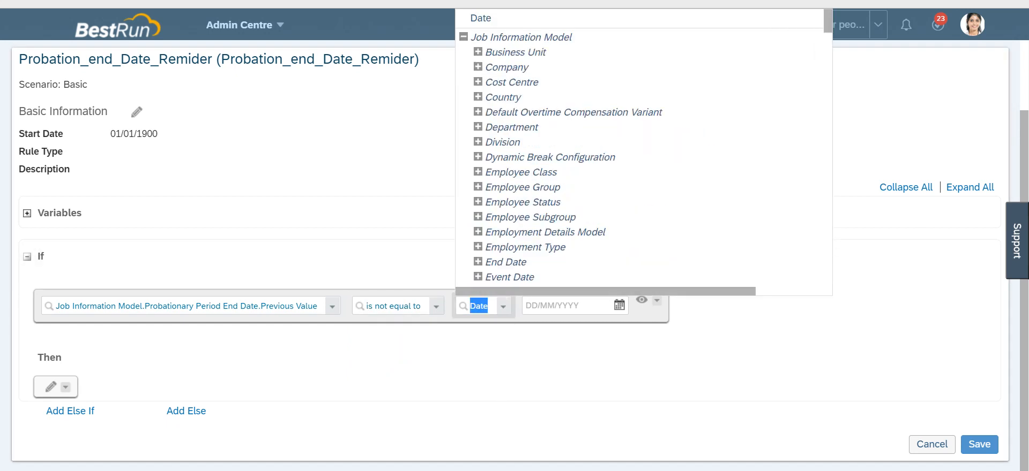
pyautogui.scroll(-5, 520, 172)
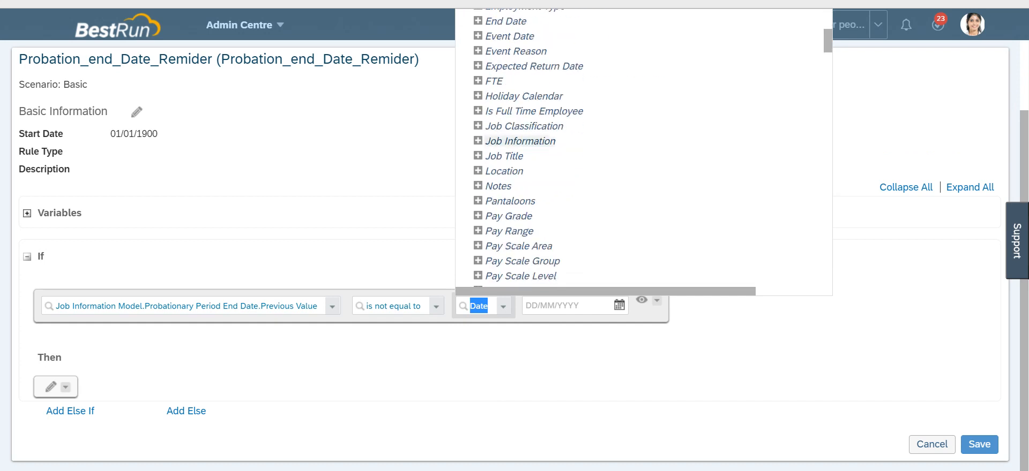
pyautogui.scroll(-3, 519, 141)
pyautogui.click(478, 175)
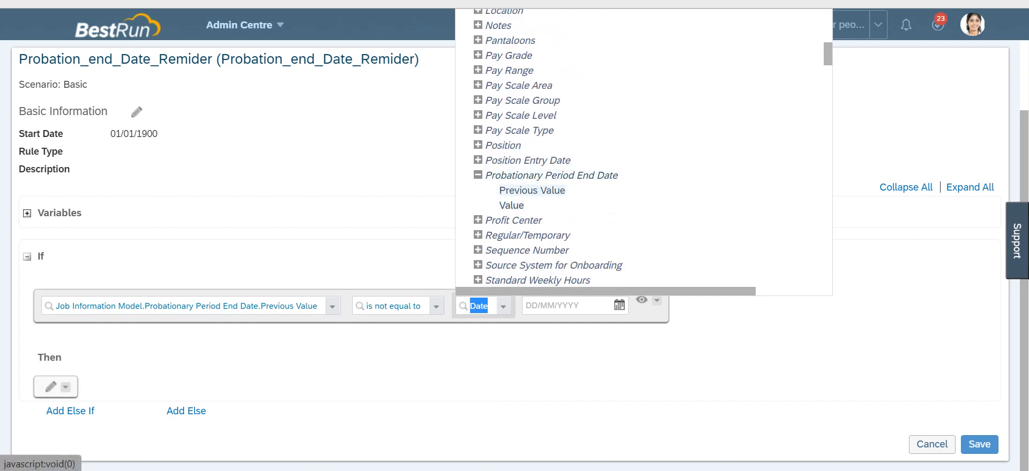
pyautogui.click(511, 205)
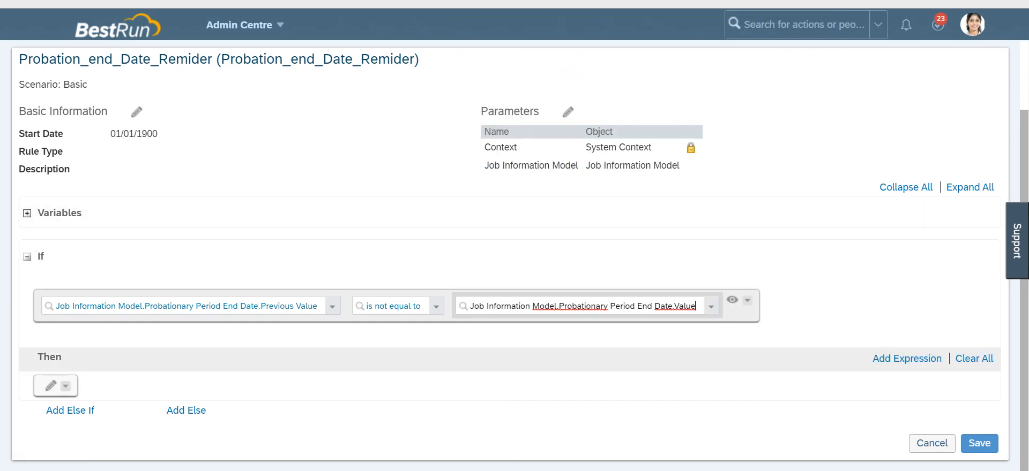
# Step: Add a Then expression of type Set
pyautogui.click(51, 386)
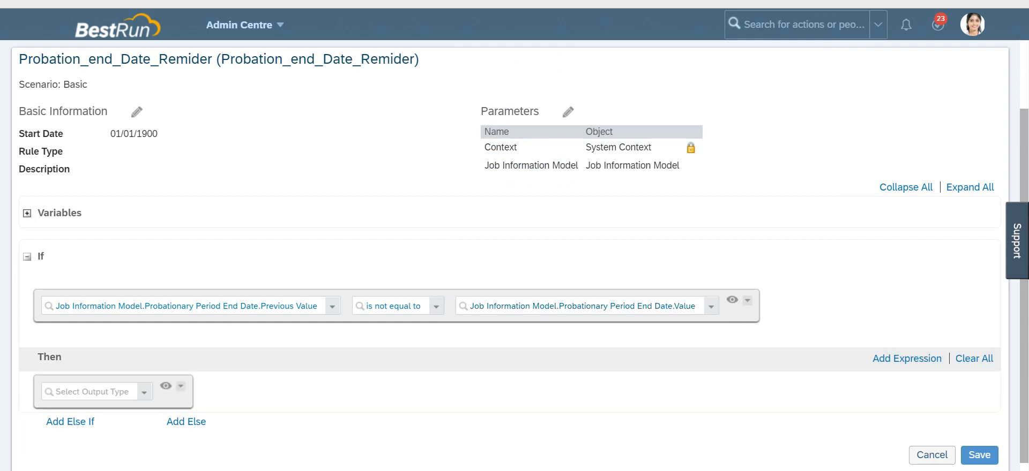
pyautogui.click(144, 393)
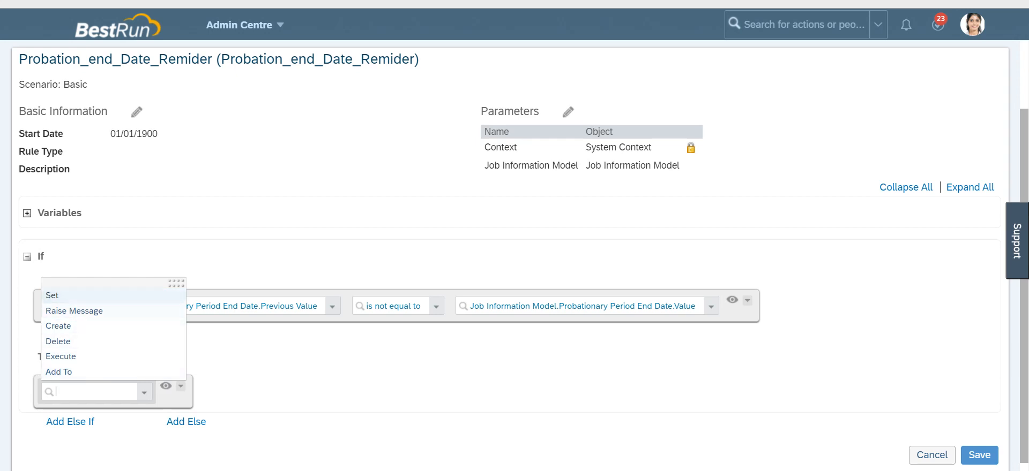
pyautogui.click(52, 295)
# Step: Browse the Set expression's left-side field list for an Alert object
pyautogui.click(157, 392)
pyautogui.scroll(-20, 288, 215)
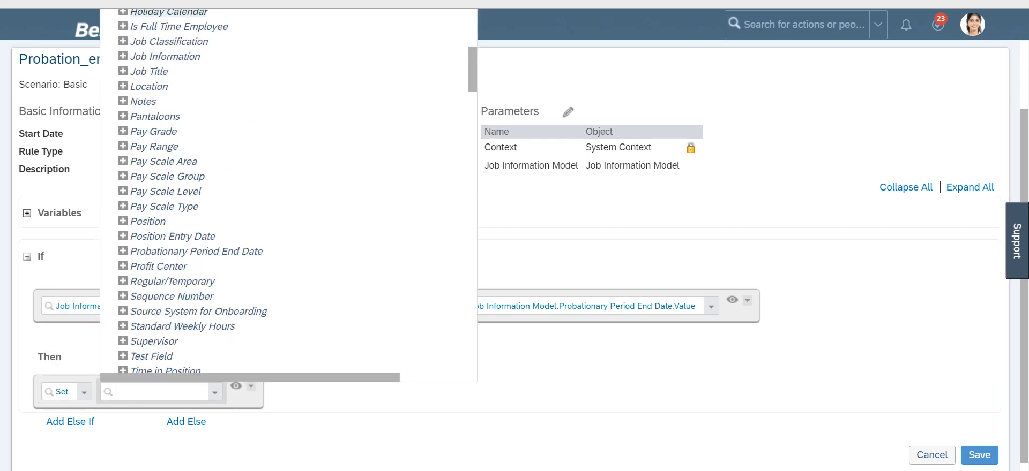
pyautogui.scroll(-15, 289, 214)
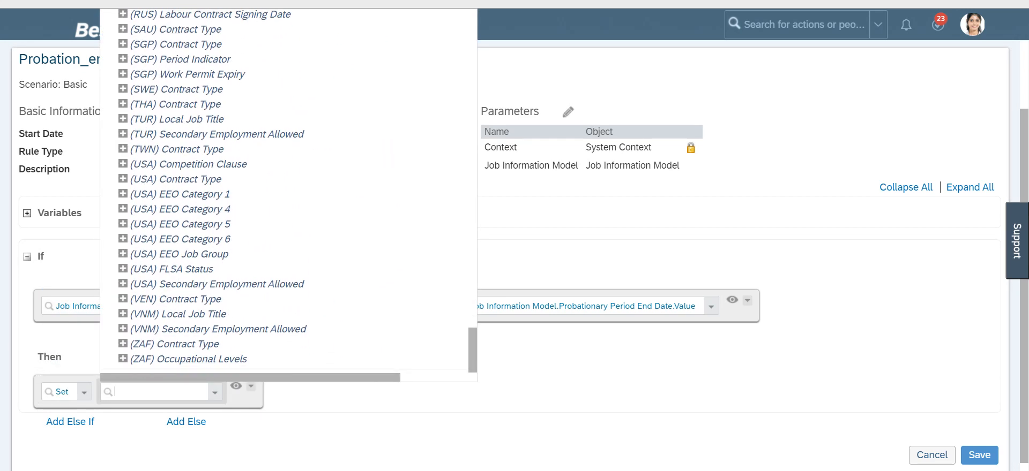
pyautogui.scroll(20, 288, 192)
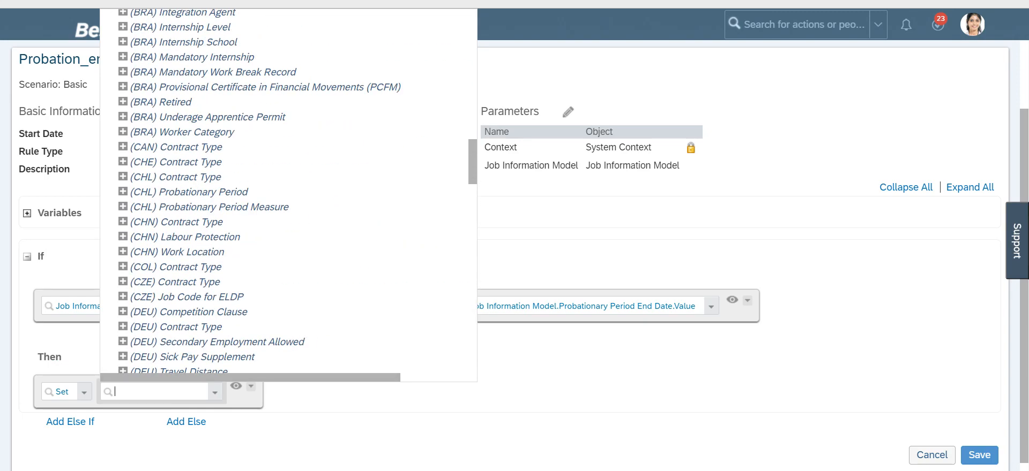
pyautogui.scroll(10, 288, 192)
pyautogui.scroll(-20, 288, 193)
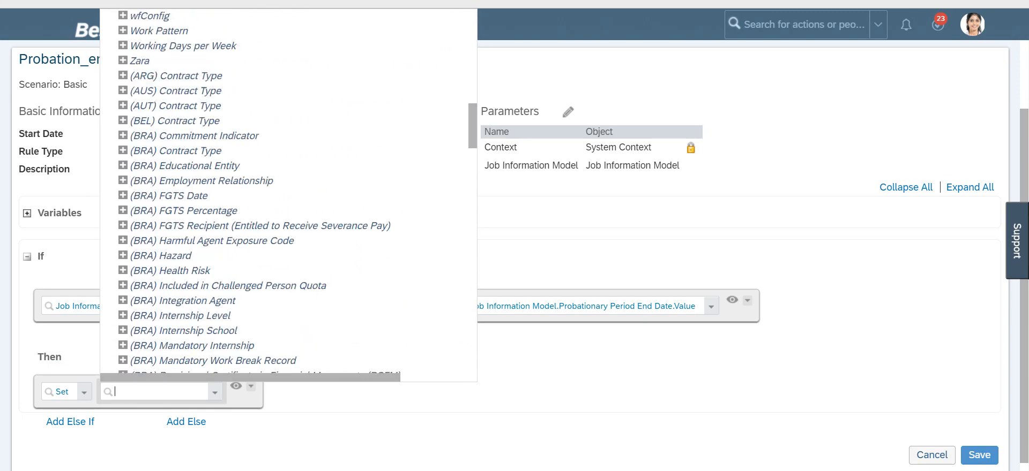
pyautogui.scroll(-10, 288, 193)
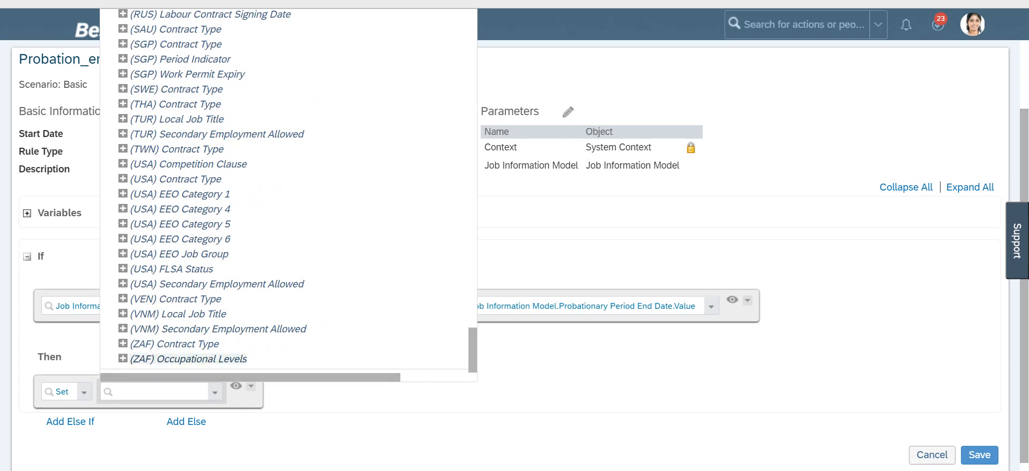
pyautogui.click(557, 444)
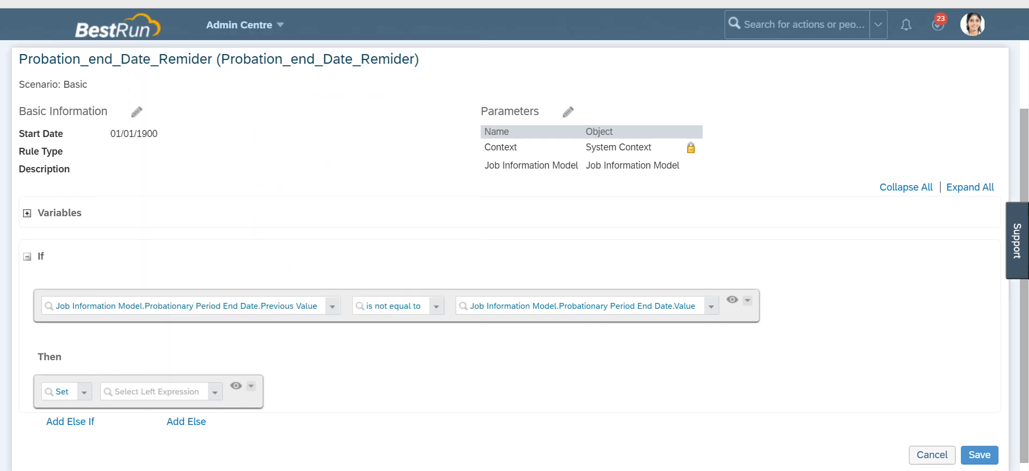
# Step: Add a rule parameter named Alert with code Alert and object Alert
pyautogui.moveTo(19, 111); pyautogui.dragTo(539, 111)
pyautogui.click(539, 111)
pyautogui.click(568, 111)
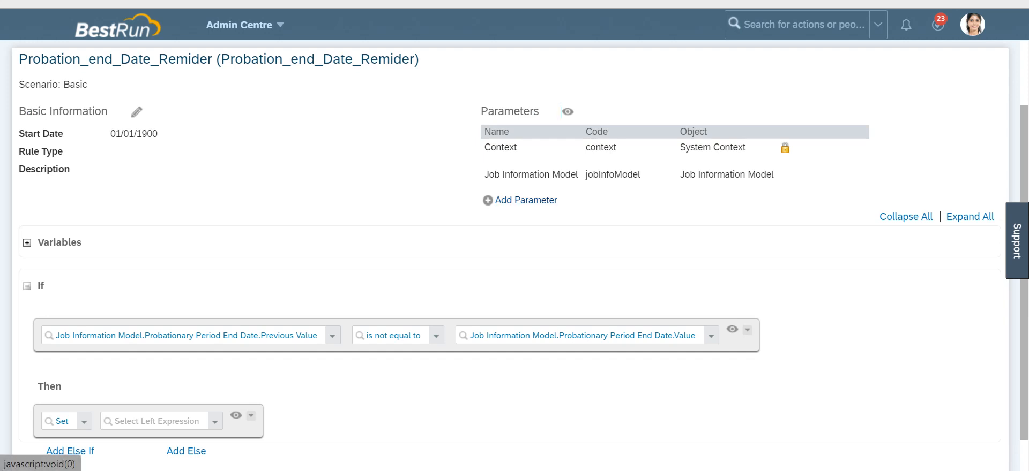
pyautogui.click(538, 201)
pyautogui.click(530, 209)
pyautogui.write('Alert')
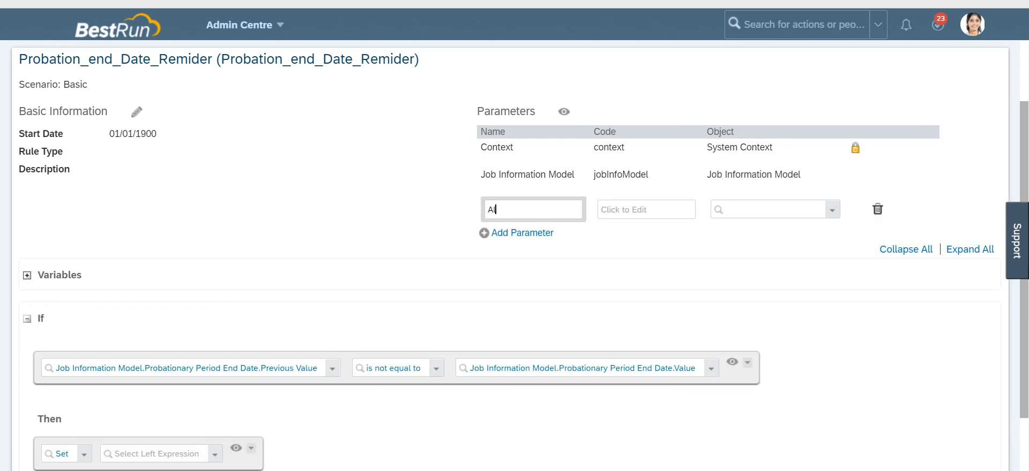
pyautogui.press('Tab')
pyautogui.write('Alert')
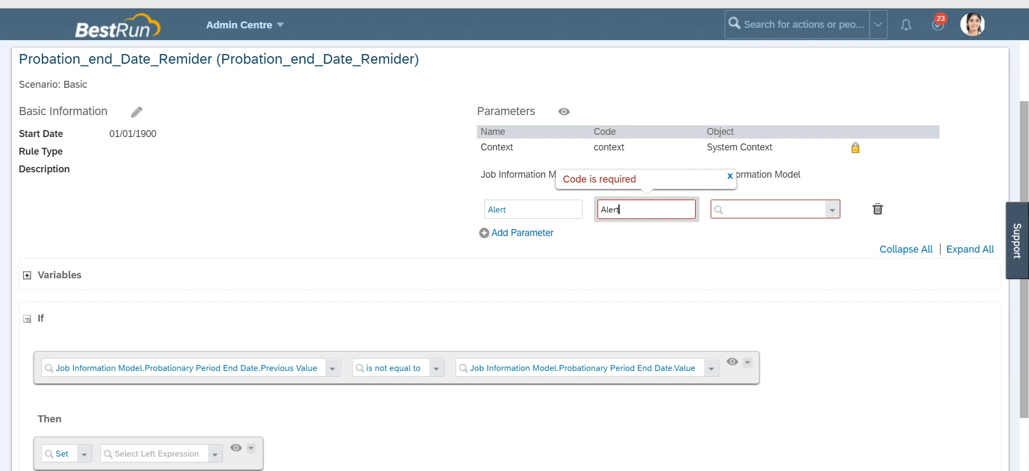
pyautogui.press('Tab')
pyautogui.write('Alert')
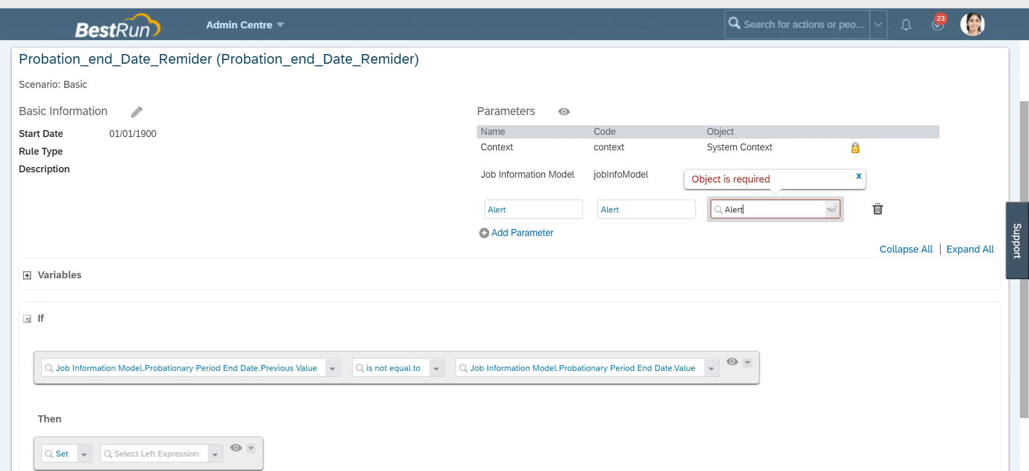
pyautogui.scroll(-1, 778, 302)
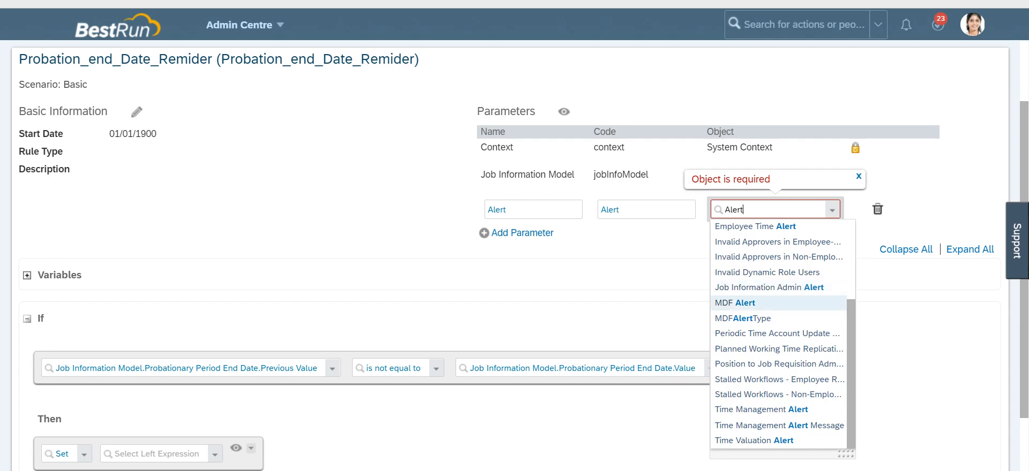
pyautogui.scroll(3, 777, 289)
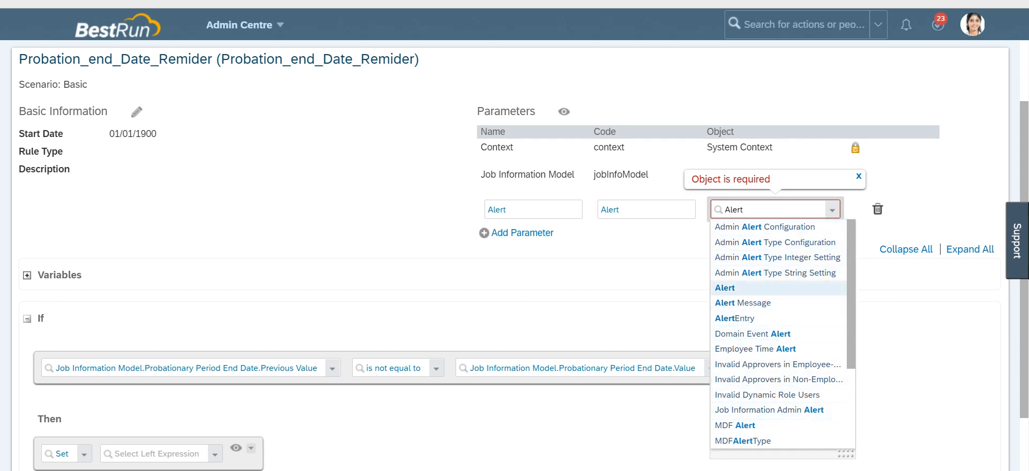
pyautogui.click(724, 288)
# Step: Set the first Then expression's left side to Alert.Alert Message
pyautogui.scroll(-2, 724, 287)
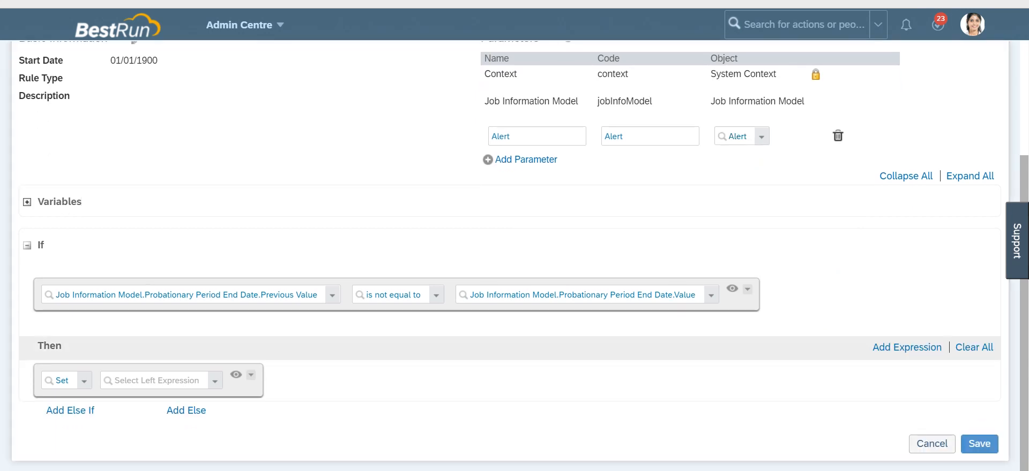
pyautogui.click(162, 381)
pyautogui.scroll(-20, 225, 300)
pyautogui.scroll(-15, 290, 188)
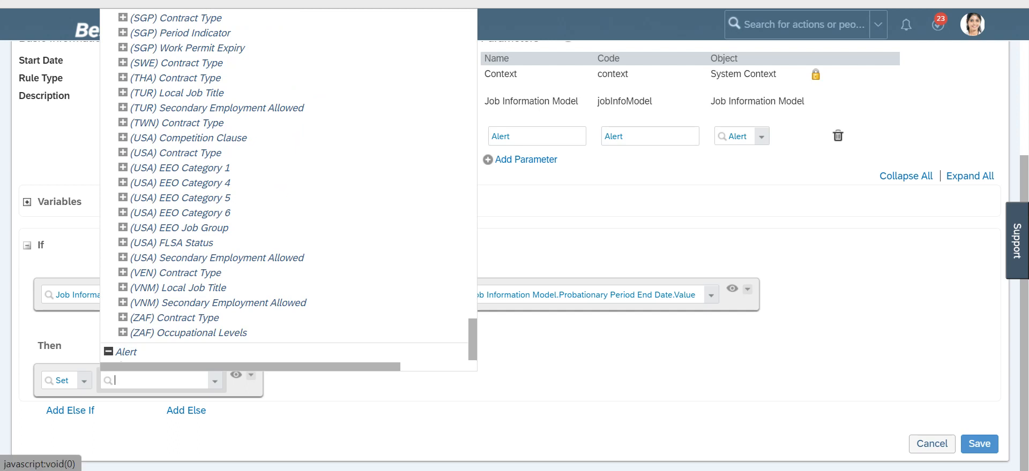
pyautogui.click(108, 352)
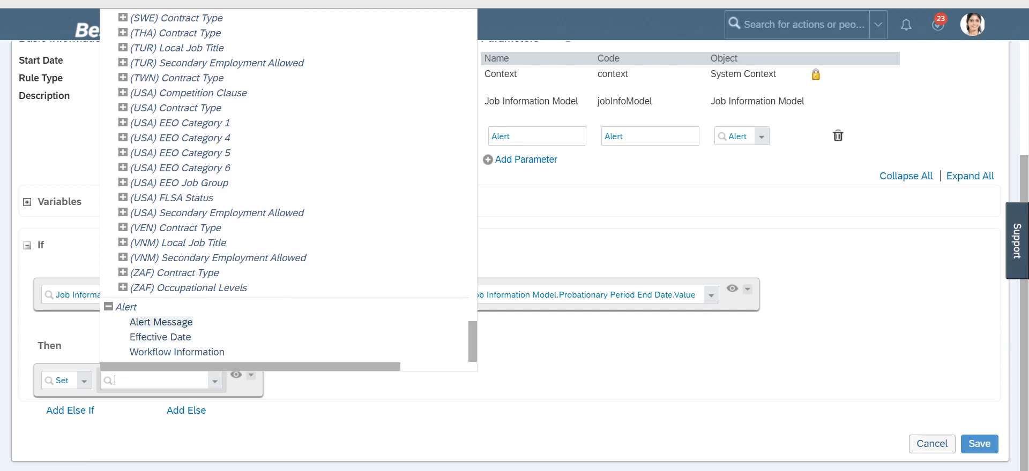
pyautogui.click(161, 322)
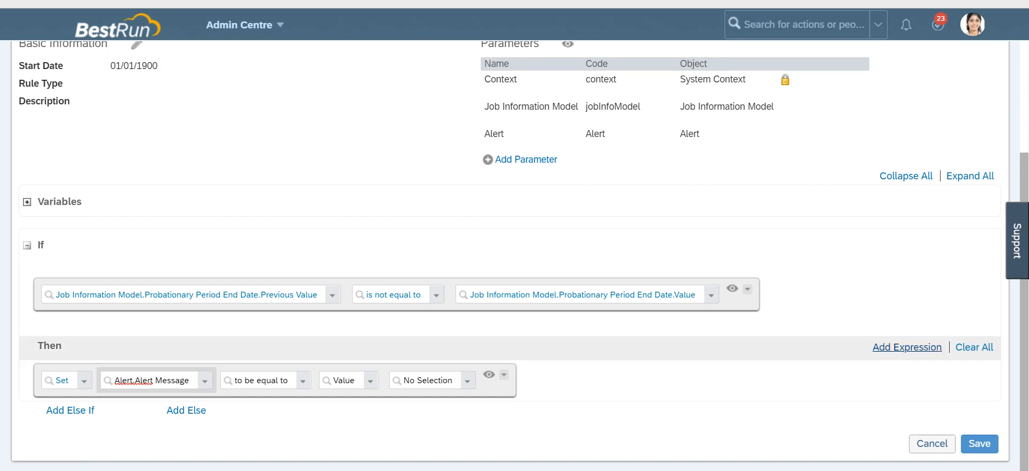
# Step: Add a second Set expression whose left side is Alert.Effective Date
pyautogui.click(919, 347)
pyautogui.click(919, 347)
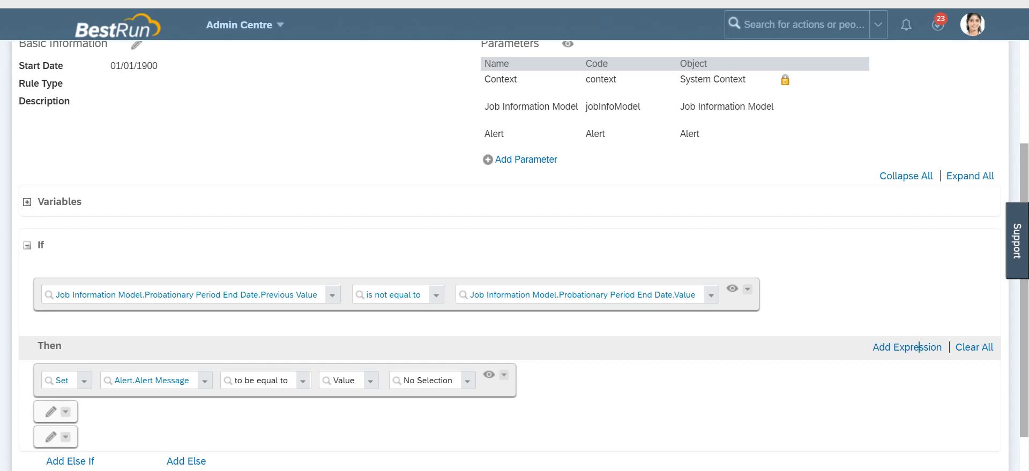
pyautogui.click(51, 412)
pyautogui.click(144, 418)
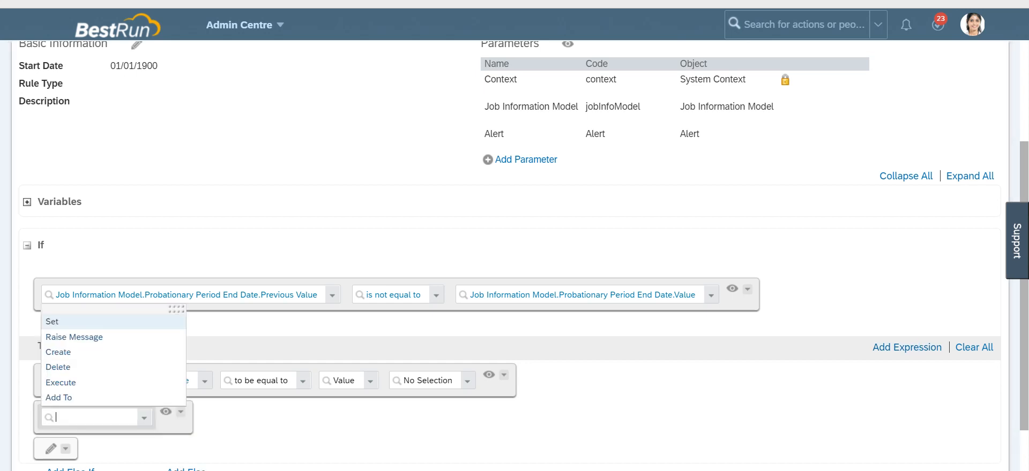
pyautogui.click(59, 321)
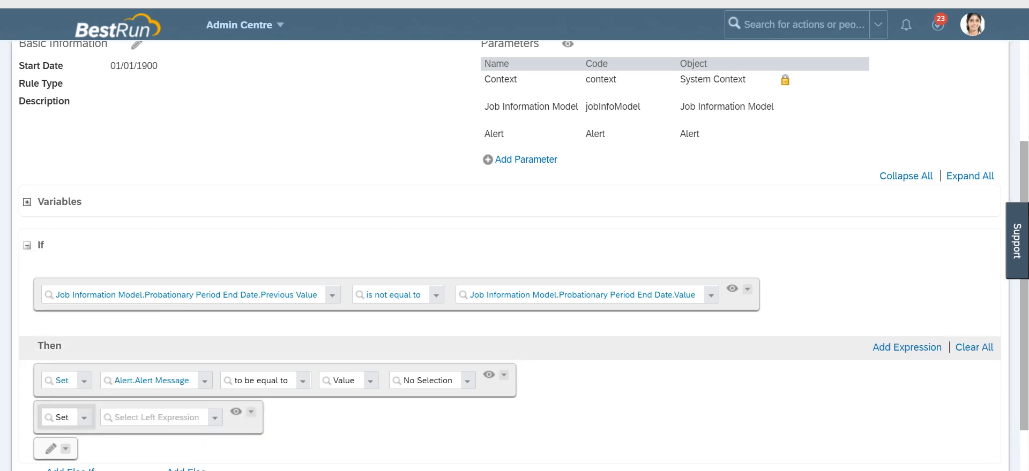
pyautogui.click(215, 418)
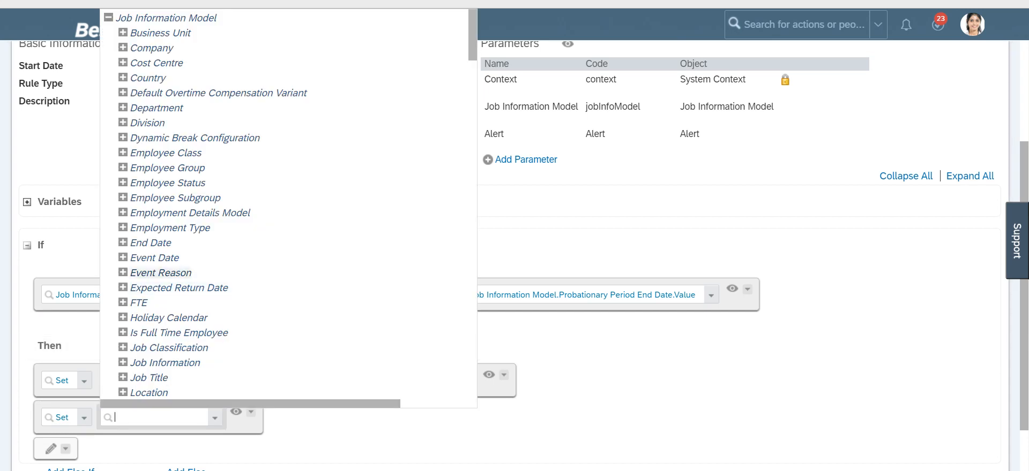
pyautogui.scroll(-20, 284, 209)
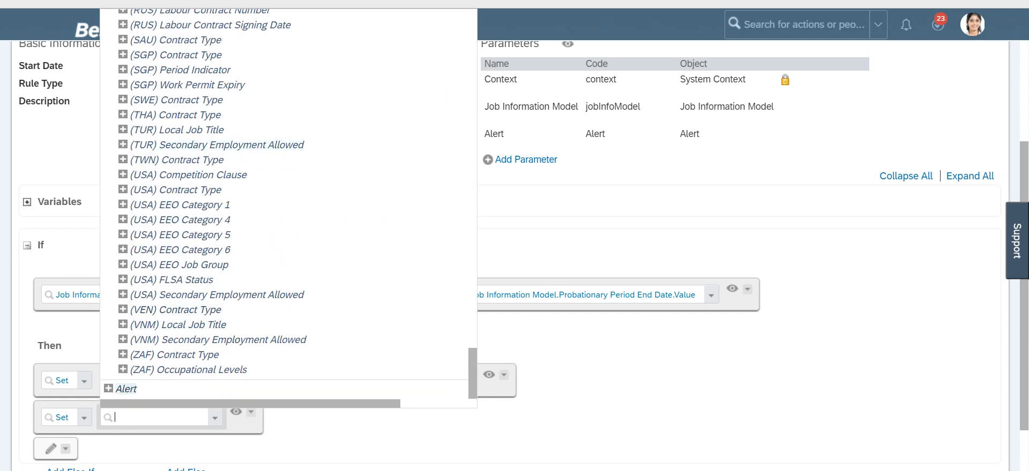
pyautogui.click(109, 389)
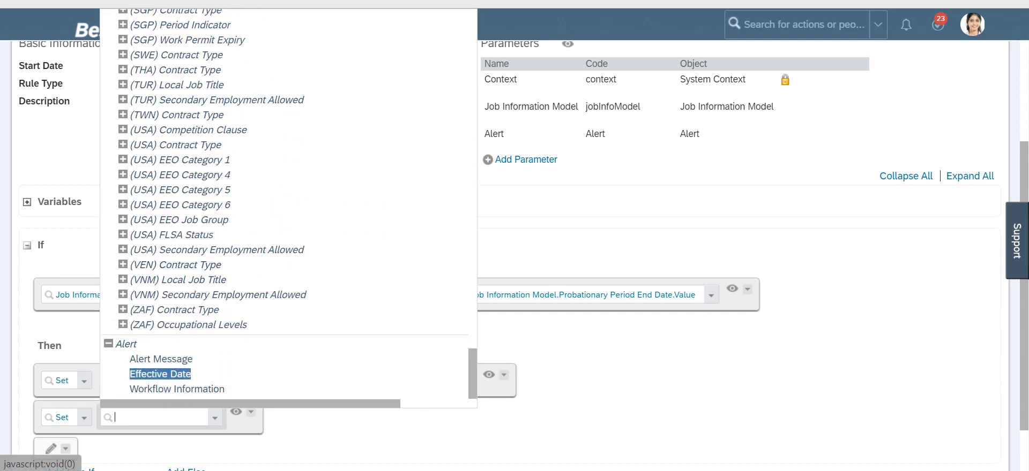
pyautogui.click(160, 374)
# Step: Add a third Set expression whose left side is Alert.Workflow Information
pyautogui.scroll(-1, 65, 386)
pyautogui.click(51, 386)
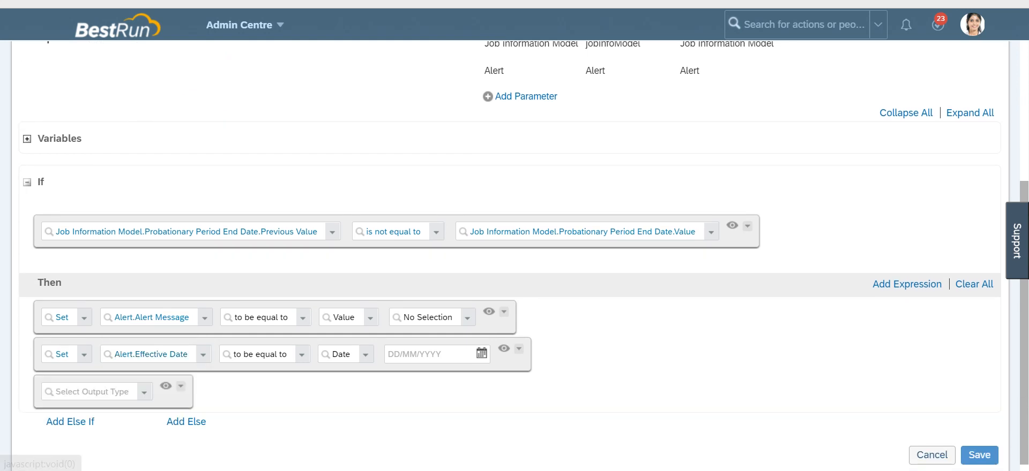
pyautogui.click(86, 391)
pyautogui.click(56, 295)
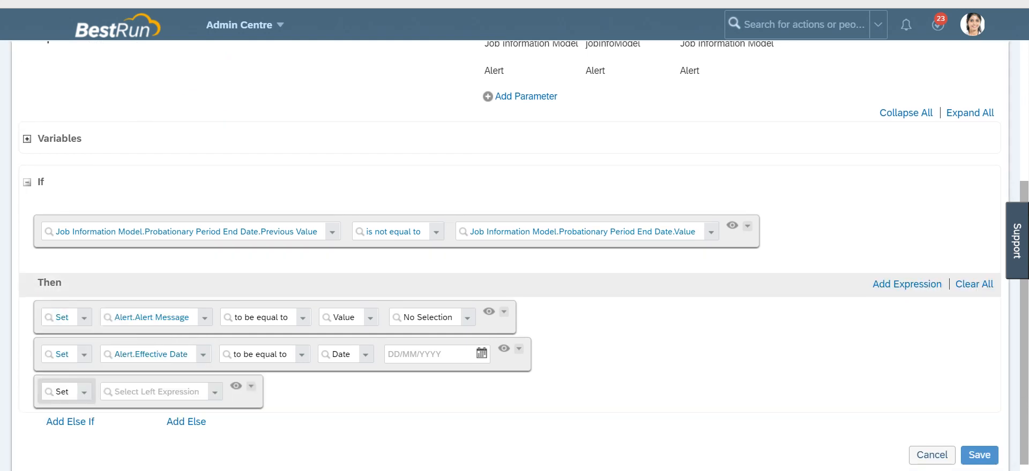
pyautogui.click(215, 393)
pyautogui.scroll(-20, 180, 305)
pyautogui.scroll(-15, 177, 296)
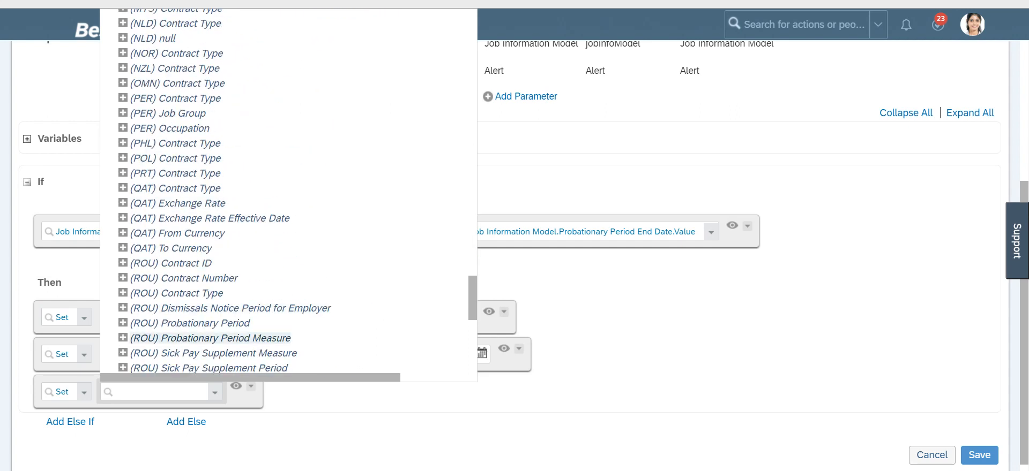
pyautogui.scroll(-2, 177, 348)
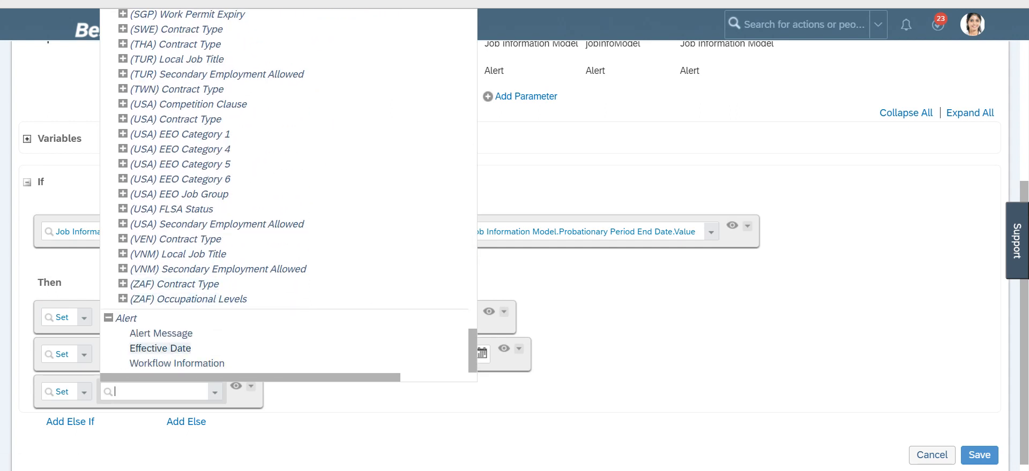
pyautogui.click(177, 362)
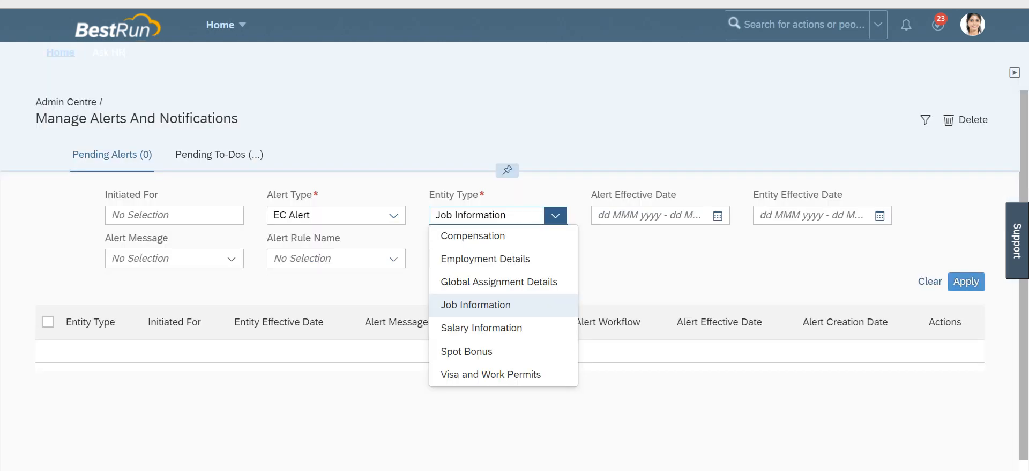
# Step: Open the Manage Data page through the action search
pyautogui.press('Return')
pyautogui.click(803, 25)
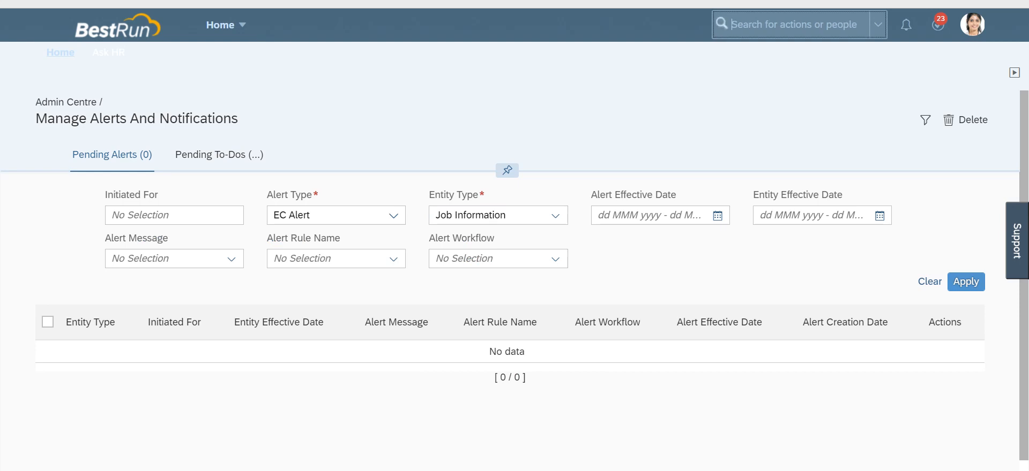
pyautogui.write('manag')
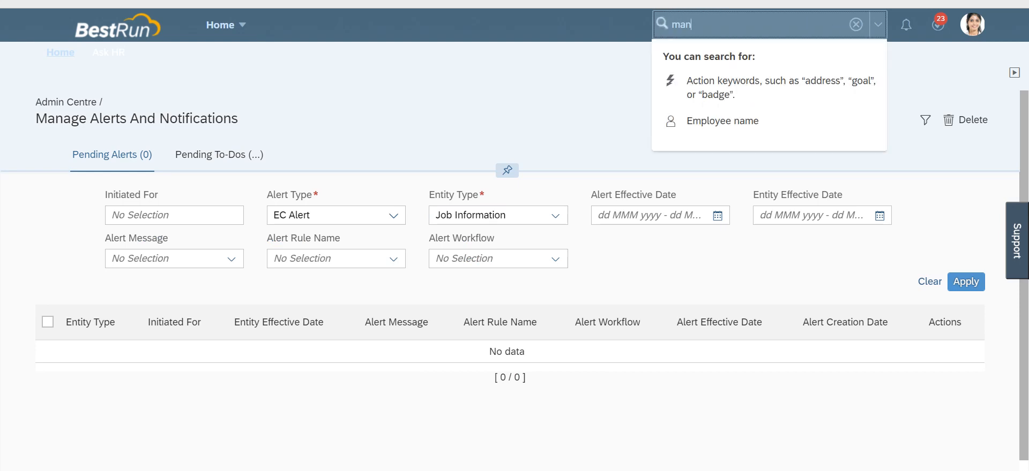
pyautogui.press('BackSpace')
pyautogui.write('ge')
pyautogui.press('Return')
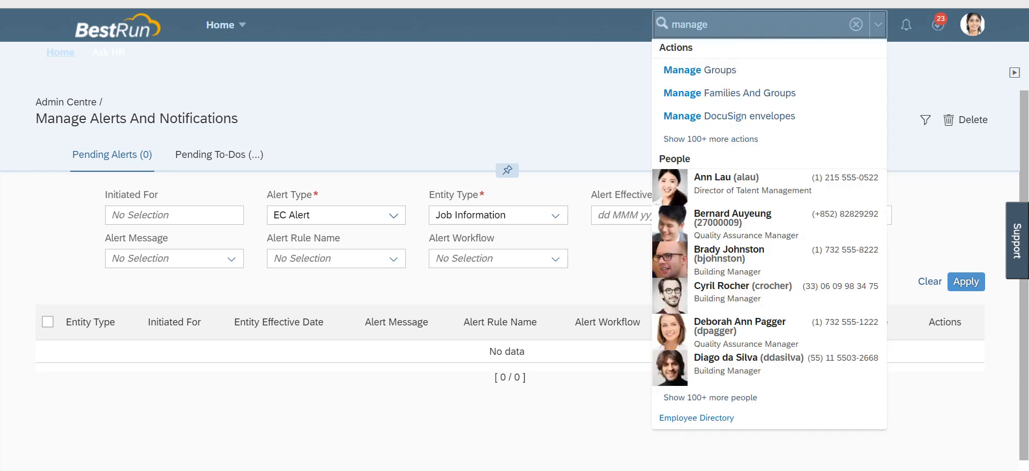
pyautogui.write('data')
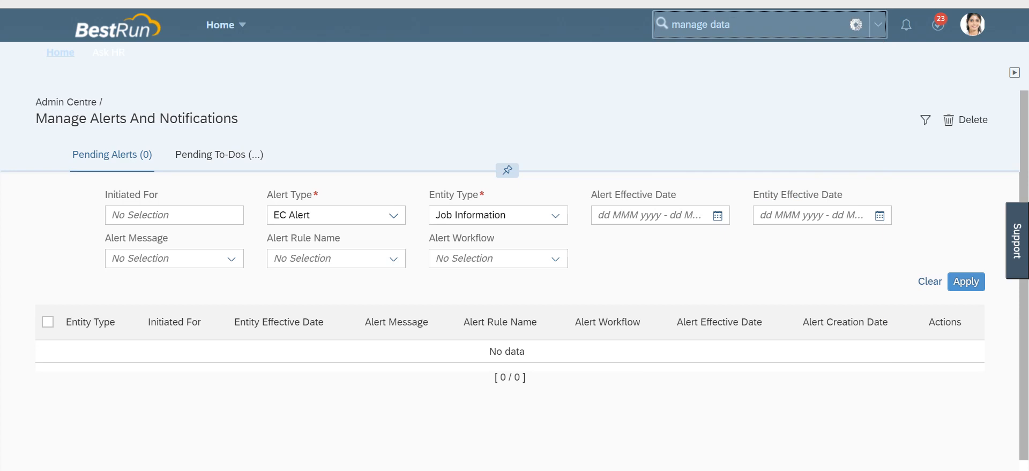
pyautogui.press('Return')
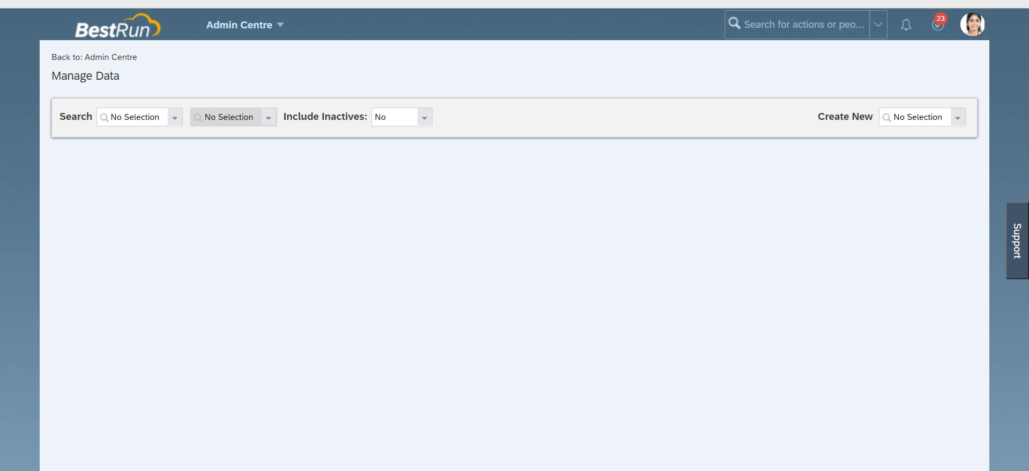
# Step: Start creating a new Alert Message record in Manage Data
pyautogui.click(957, 117)
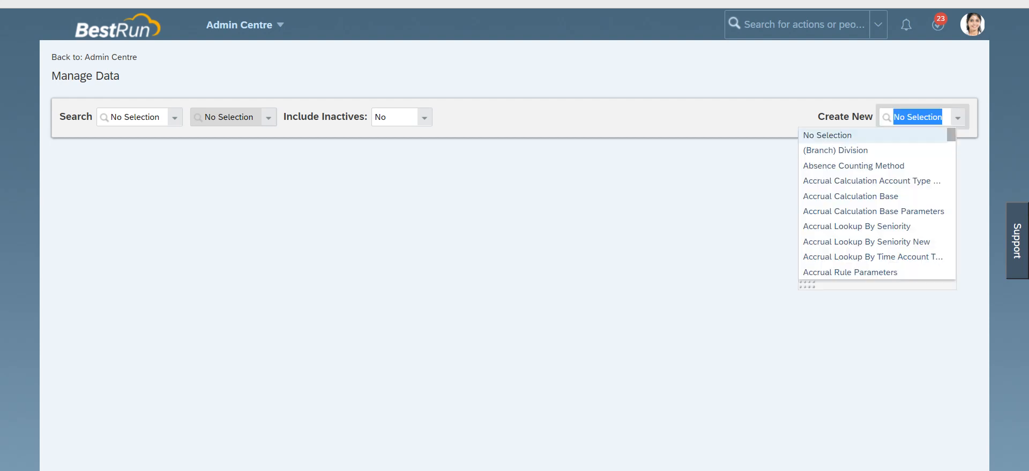
pyautogui.write('manage')
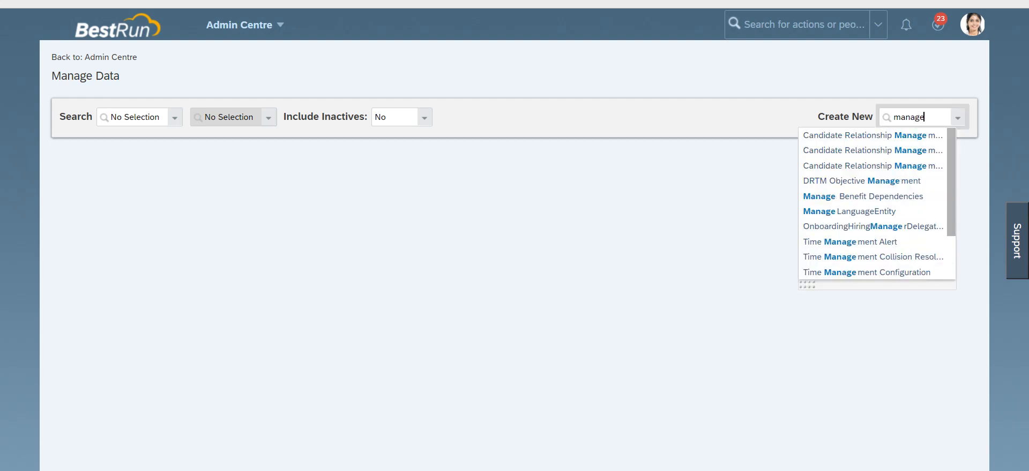
pyautogui.press('BackSpace')
pyautogui.press('BackSpace')
pyautogui.press('BackSpace')
pyautogui.press('BackSpace')
pyautogui.press('BackSpace')
pyautogui.press('BackSpace')
pyautogui.press('BackSpace')
pyautogui.write('al')
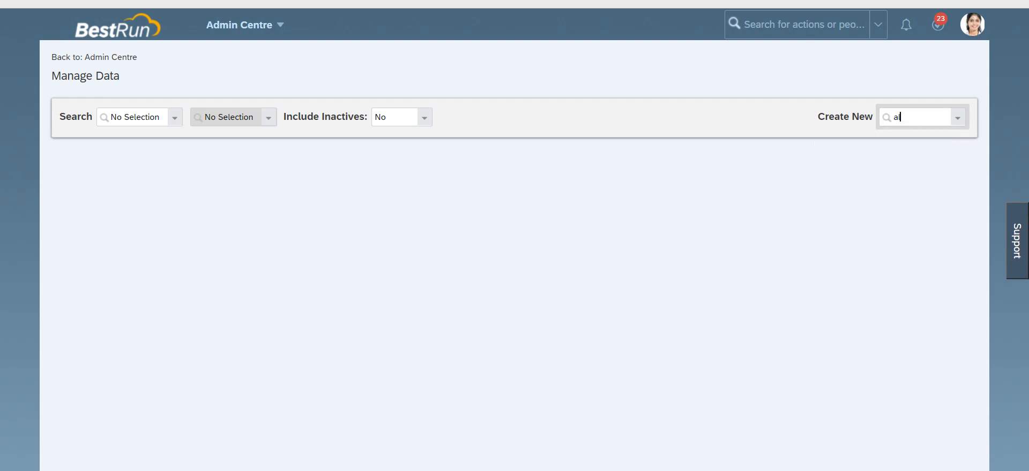
pyautogui.write('ert me')
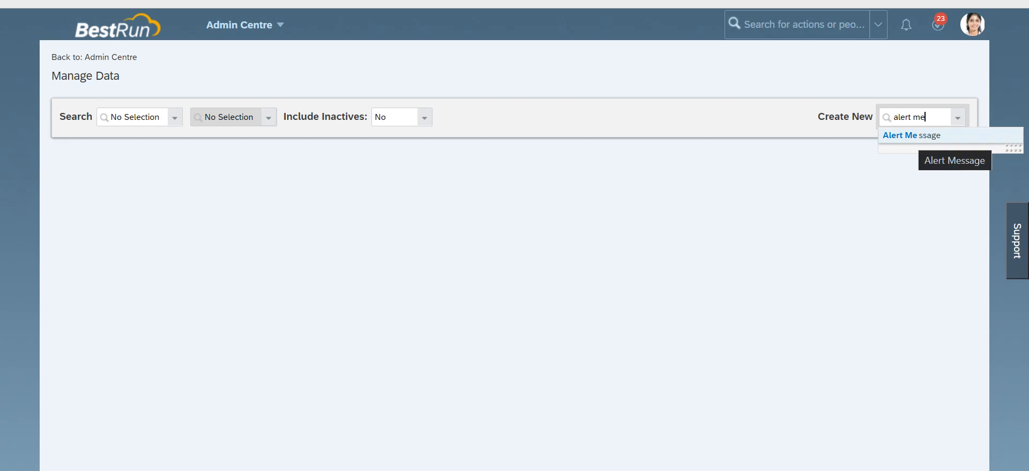
pyautogui.click(911, 135)
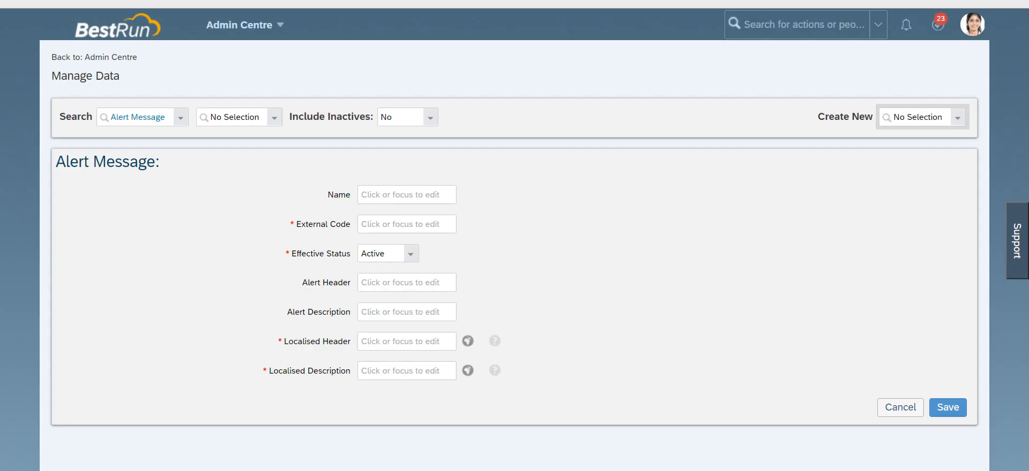
# Step: Enter Probation_Reminder as both the Name and the External Code of the alert message
pyautogui.click(407, 195)
pyautogui.write('Pro')
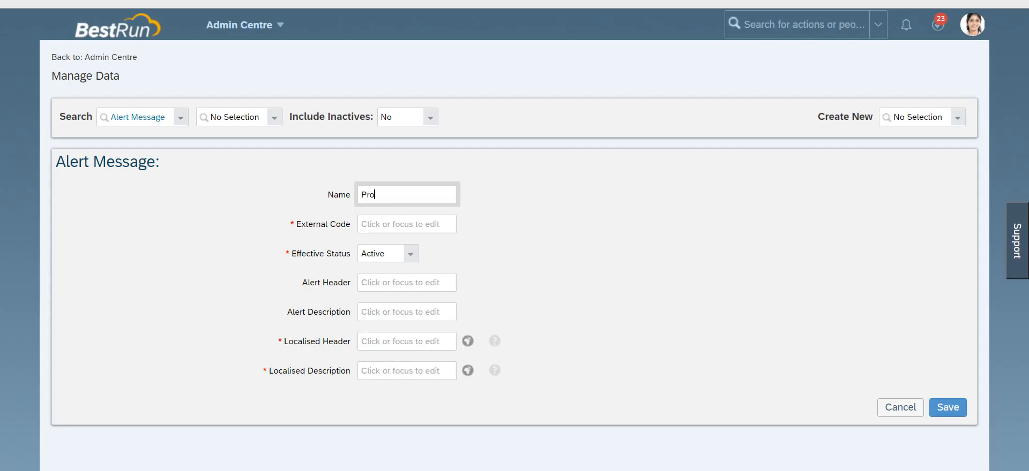
pyautogui.write('bation_Reminder')
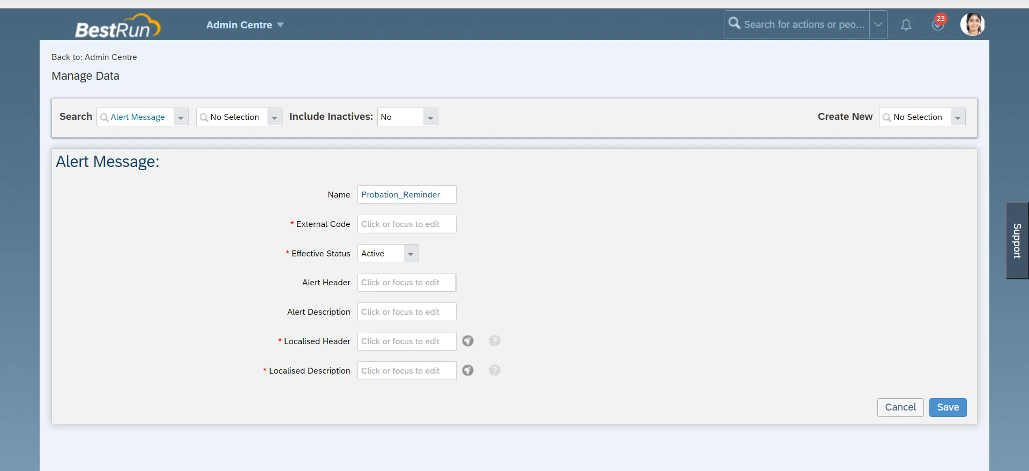
pyautogui.doubleClick(435, 195)
pyautogui.hotkey('ctrl', 'c')
pyautogui.press('Tab')
pyautogui.hotkey('ctrl', 'v')
# Step: Fill Alert Header, Alert Description, Localised Header and Localised Description with "Probation Period end date is near."
pyautogui.press('Tab')
pyautogui.write('Pro')
pyautogui.write('bation Per')
pyautogui.write('iod')
pyautogui.write(' end date')
pyautogui.write(' is')
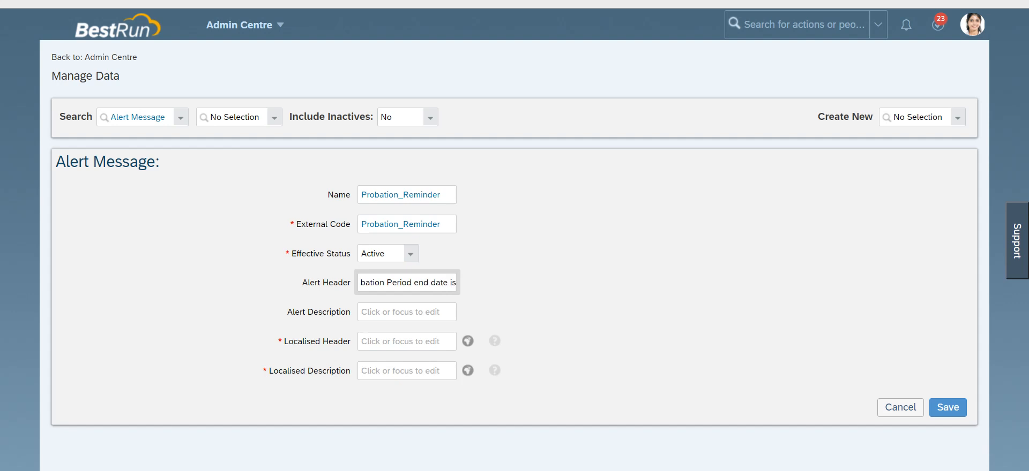
pyautogui.write('ar')
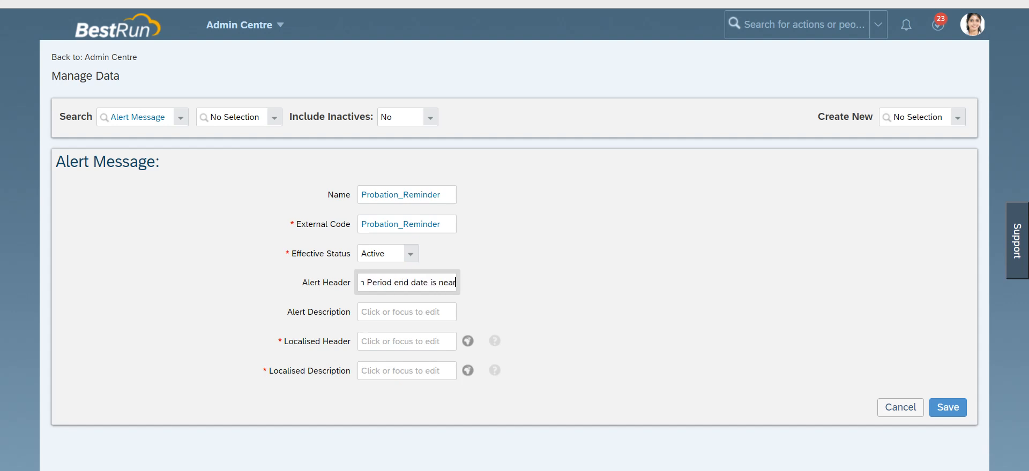
pyautogui.write('.')
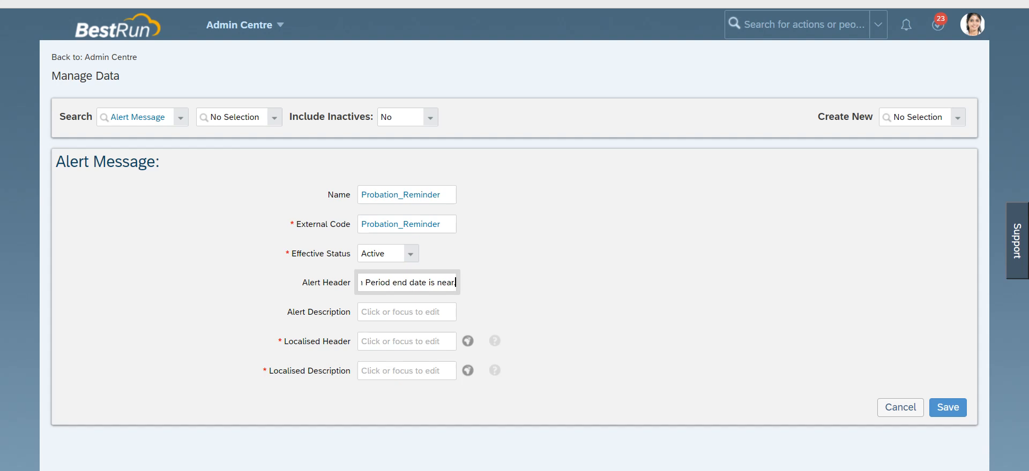
pyautogui.hotkey('ctrl', 'a')
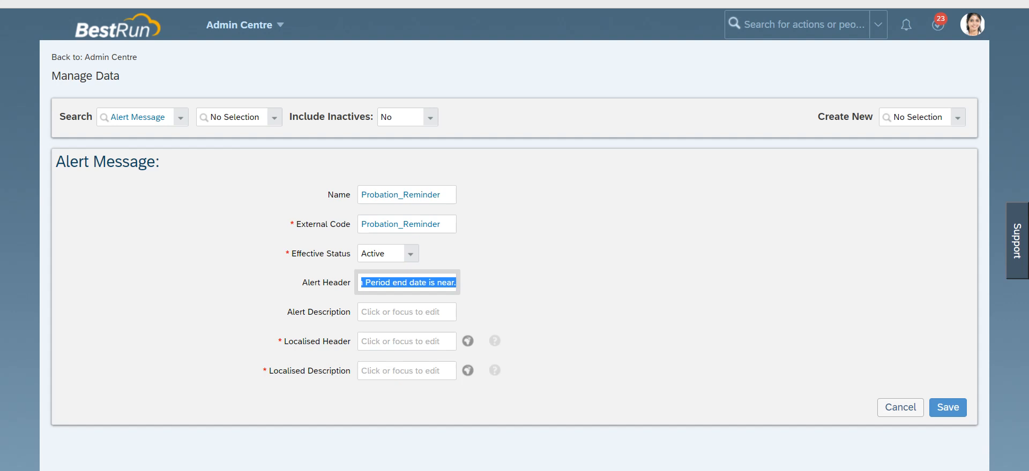
pyautogui.press('Tab')
pyautogui.hotkey('ctrl', 'v')
pyautogui.press('Tab')
pyautogui.hotkey('ctrl', 'v')
pyautogui.press('Tab')
pyautogui.press('Tab')
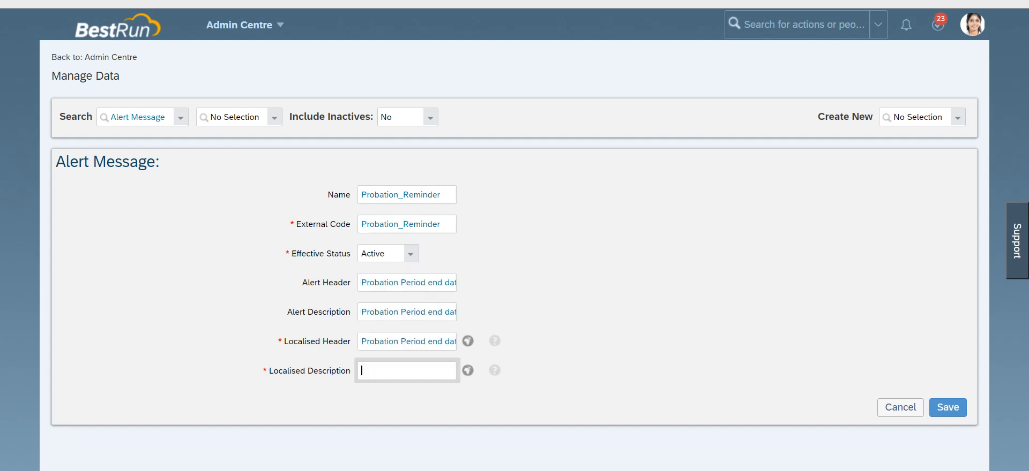
pyautogui.hotkey('ctrl', 'v')
pyautogui.press('Tab')
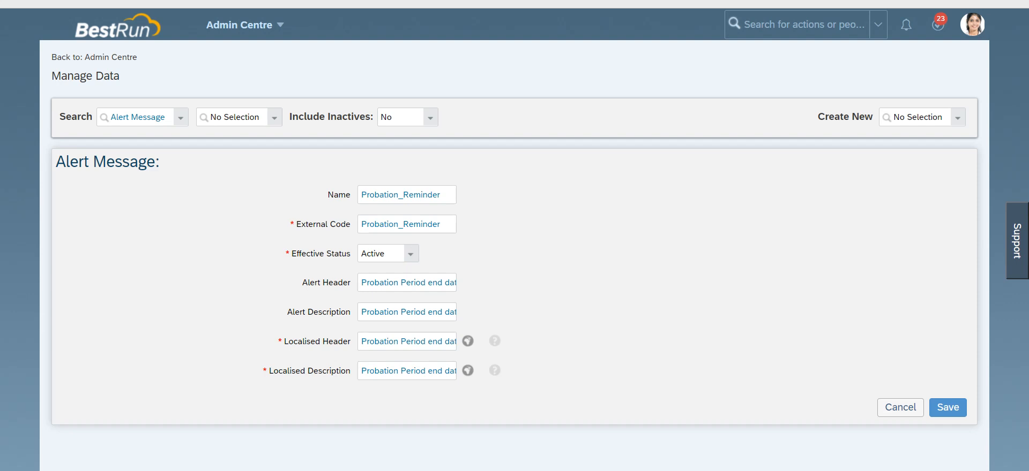
# Step: Check the translations of the Localised Header and Localised Description, then save the alert message
pyautogui.click(374, 342)
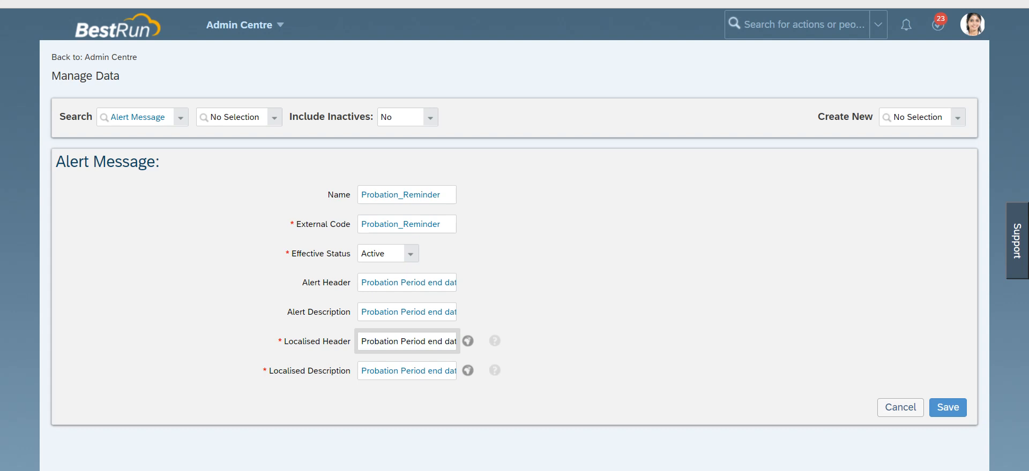
pyautogui.click(468, 341)
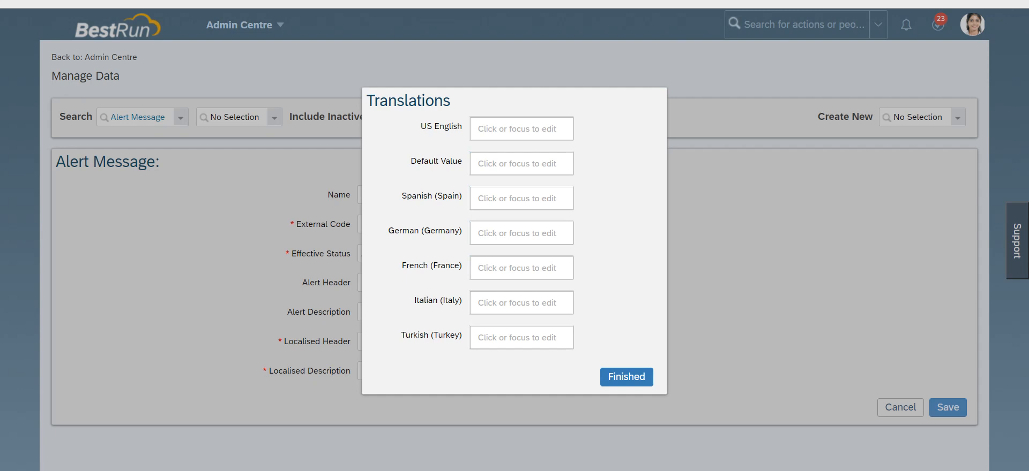
pyautogui.click(626, 377)
pyautogui.click(467, 342)
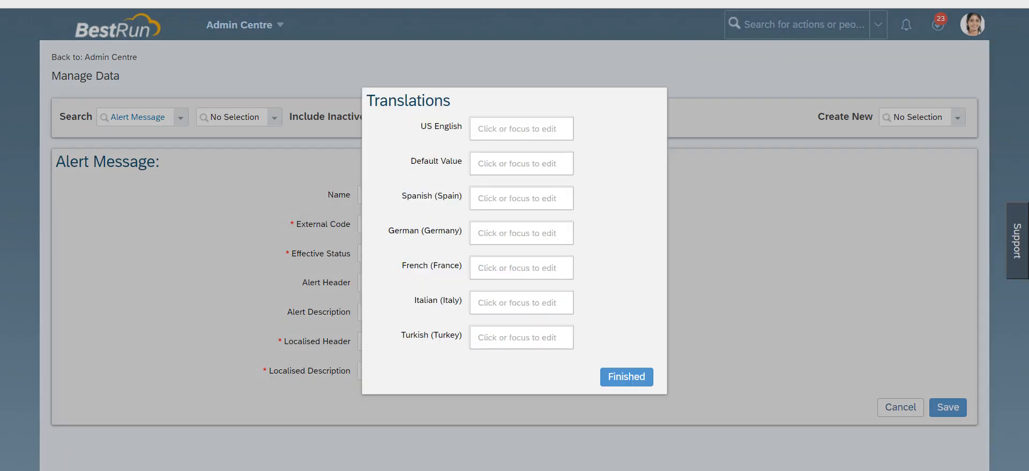
pyautogui.click(625, 377)
pyautogui.click(467, 371)
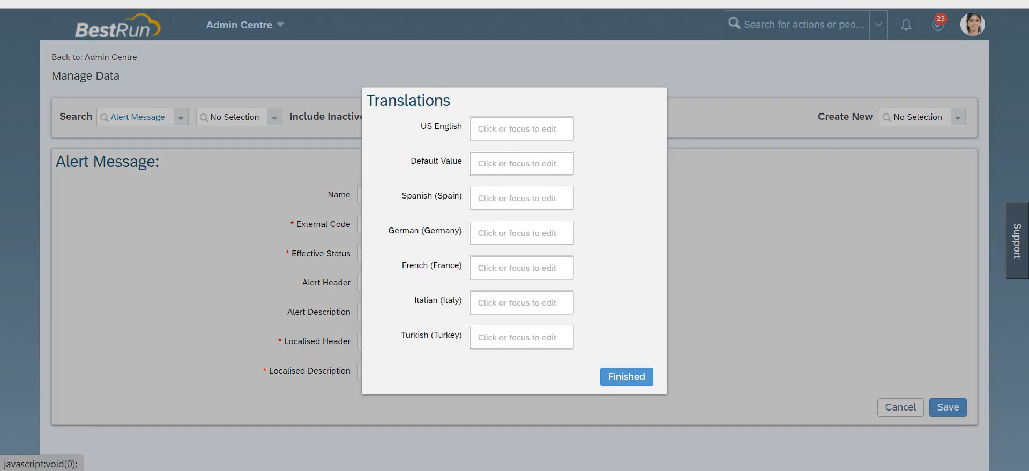
pyautogui.click(626, 376)
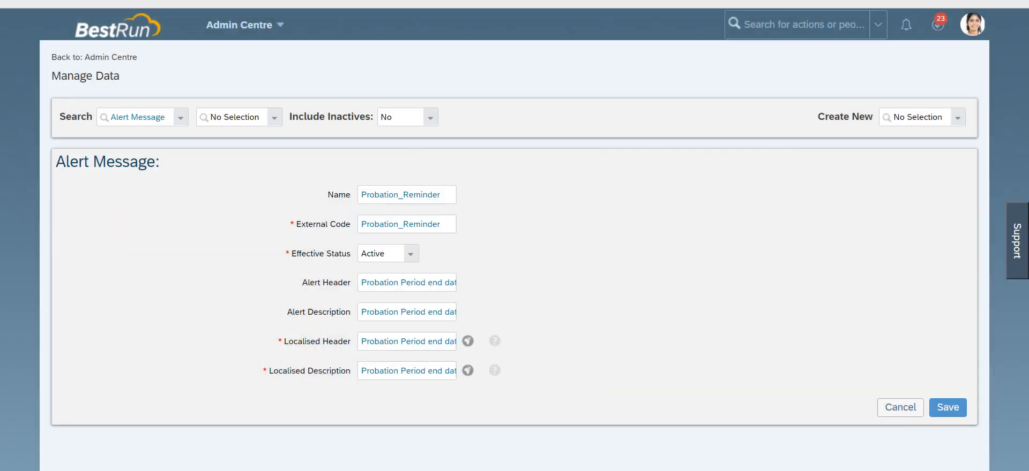
pyautogui.click(947, 407)
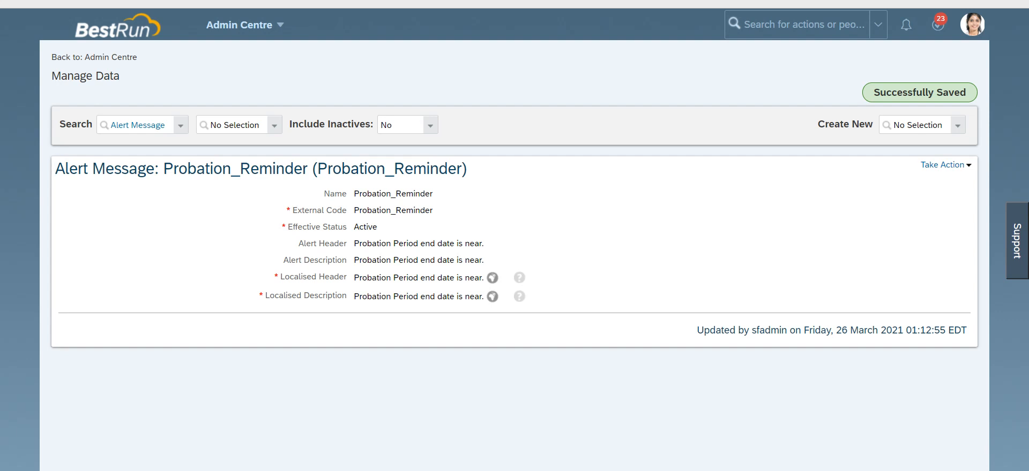
# Step: Set the Alert Message expression's value in the rule to the Probation_Reminder alert message
pyautogui.moveTo(433, 194); pyautogui.dragTo(353, 194)
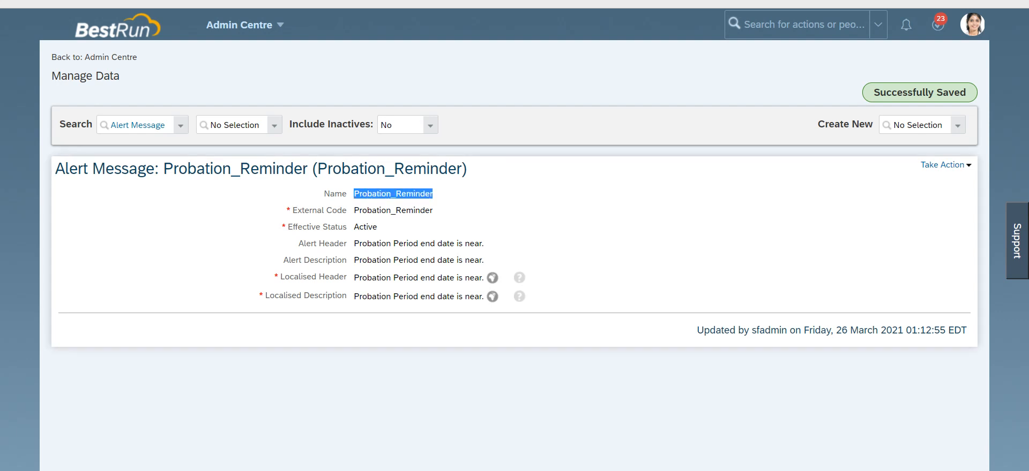
pyautogui.hotkey('ctrl', 'Tab')
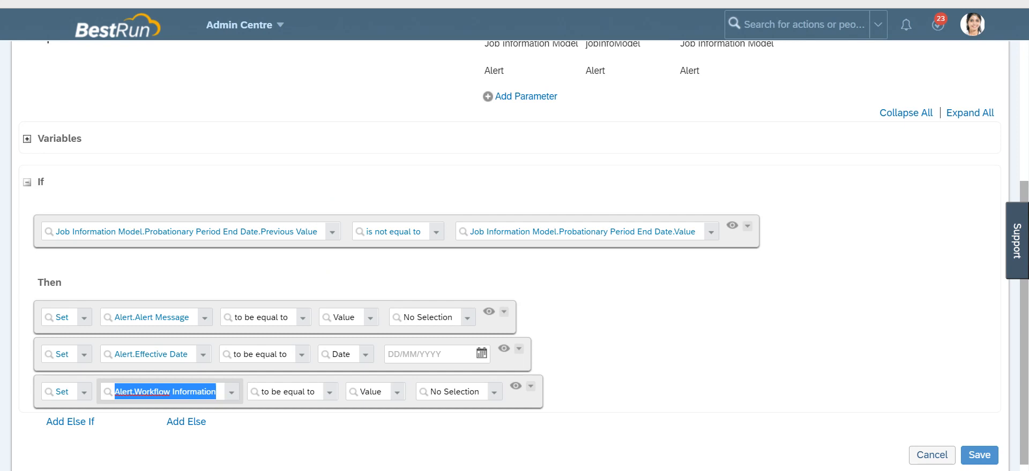
pyautogui.click(427, 317)
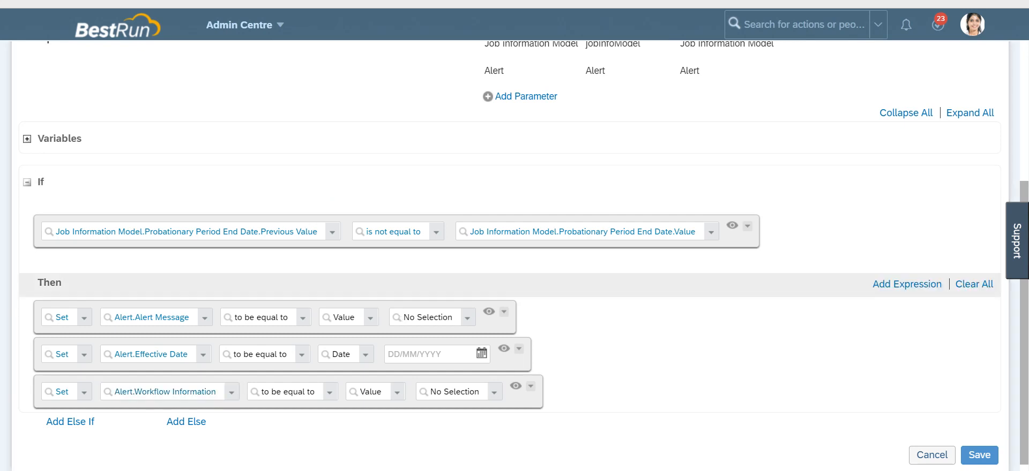
pyautogui.hotkey('ctrl', 'v')
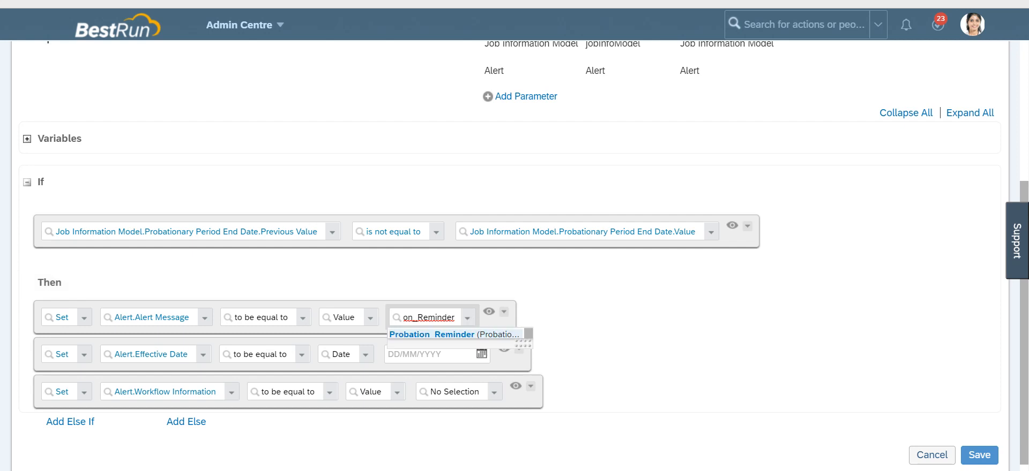
pyautogui.click(454, 335)
# Step: Set the Alert Effective Date expression to use the Date Plus() function
pyautogui.scroll(-1, 514, 256)
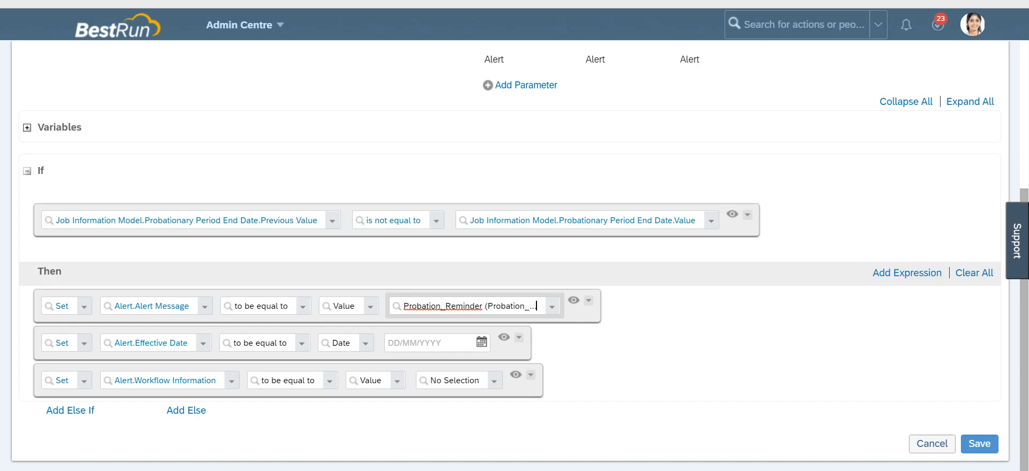
pyautogui.click(340, 343)
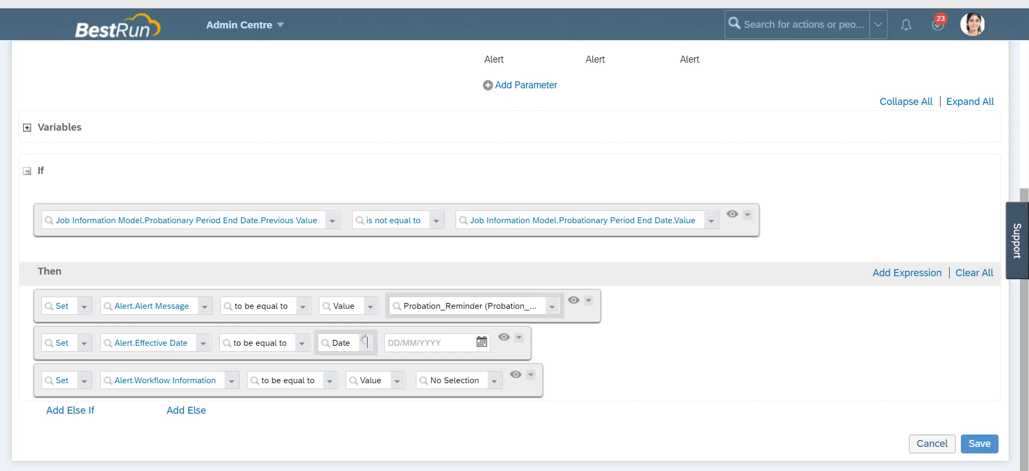
pyautogui.scroll(-3, 386, 246)
pyautogui.scroll(-7, 407, 189)
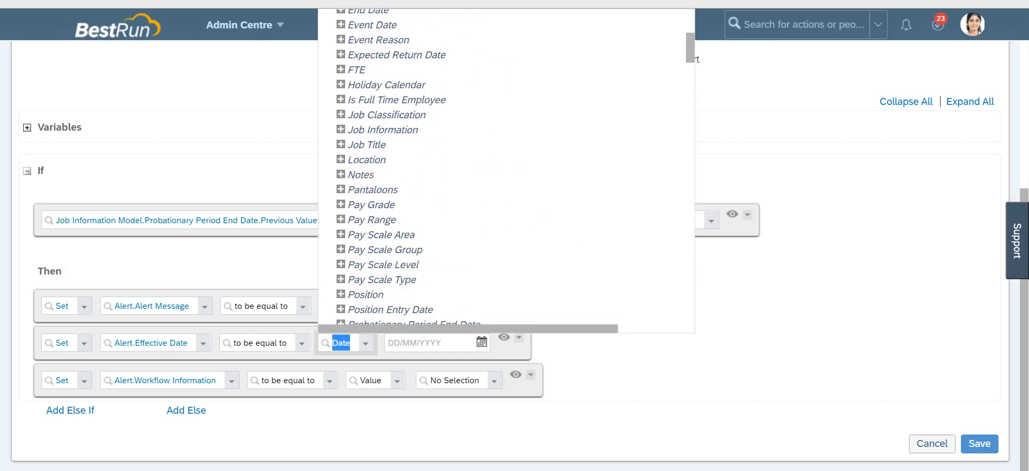
pyautogui.scroll(-4, 413, 190)
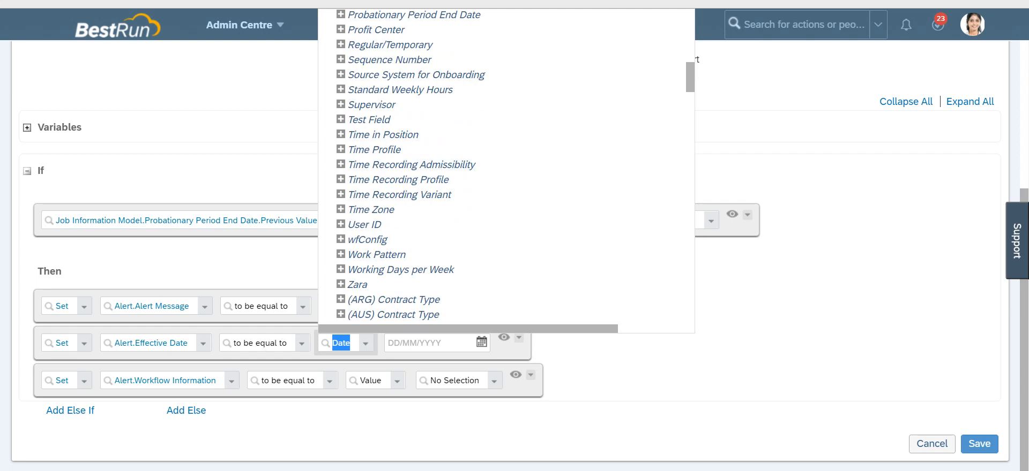
pyautogui.scroll(-15, 412, 232)
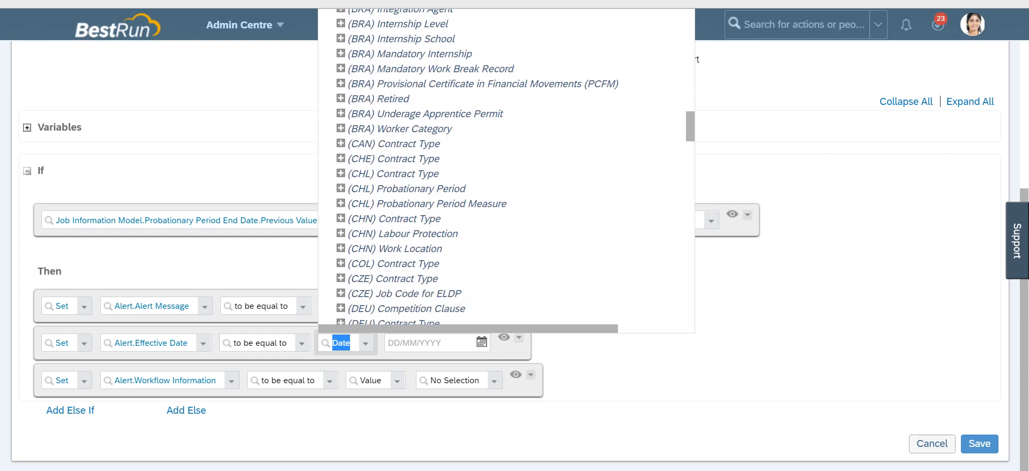
pyautogui.scroll(-15, 506, 170)
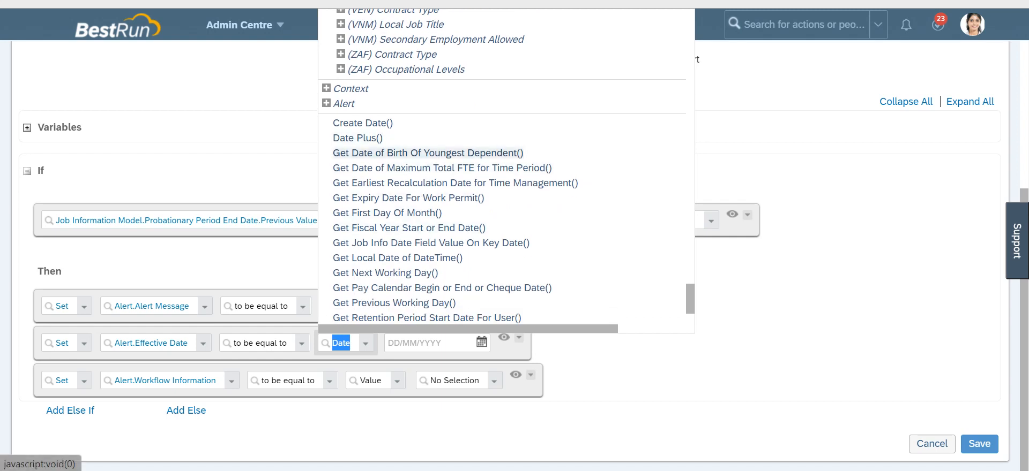
pyautogui.scroll(-3, 401, 150)
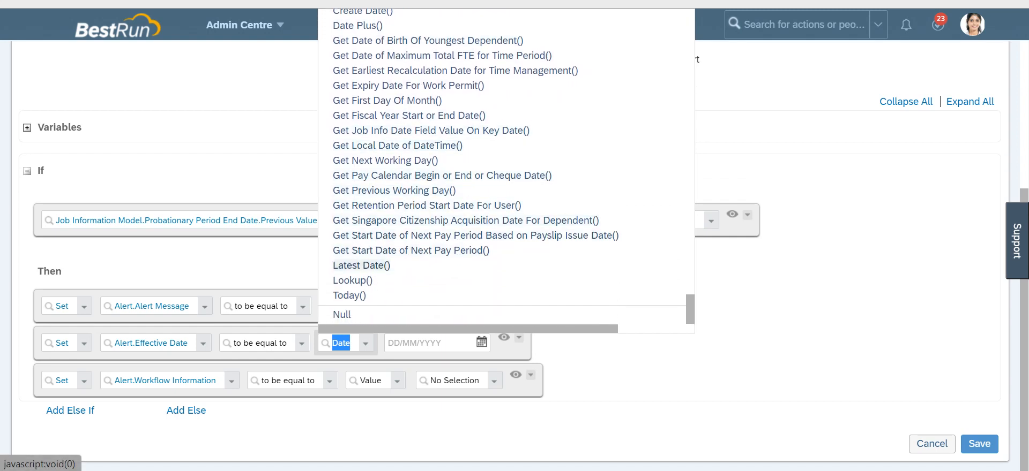
pyautogui.scroll(3, 354, 278)
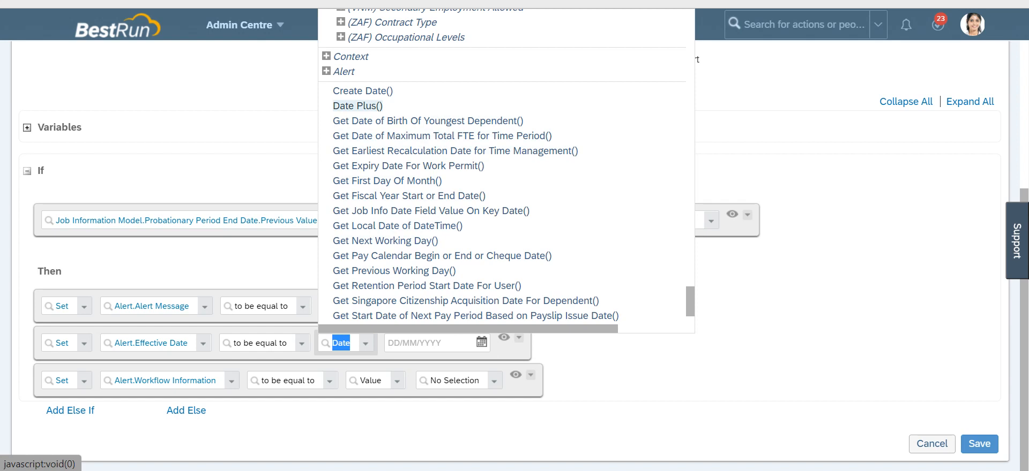
pyautogui.click(357, 105)
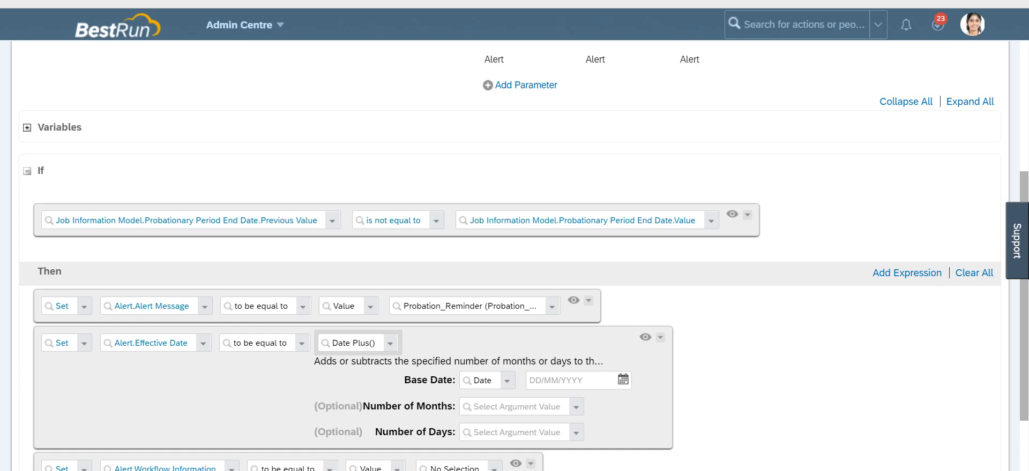
# Step: Set the Date Plus base date to Job Information Model.Probationary Period End Date.Value
pyautogui.click(507, 381)
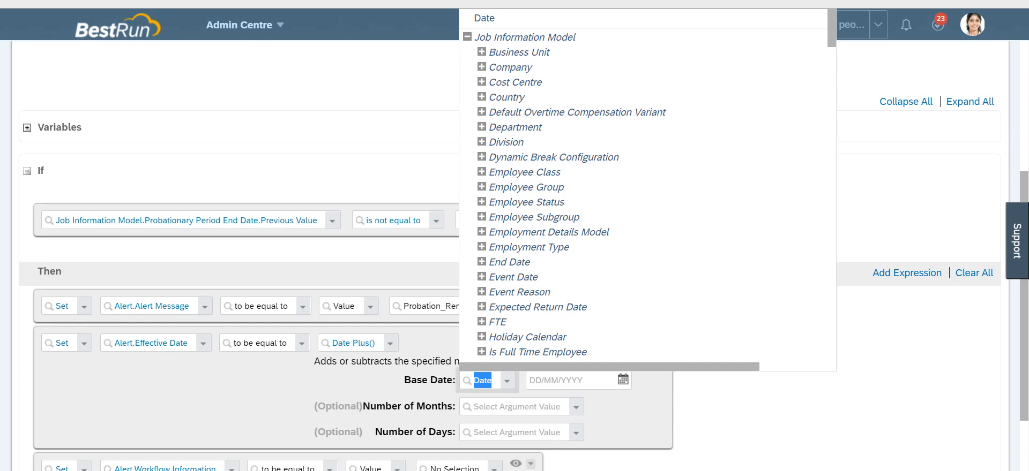
pyautogui.scroll(-5, 643, 187)
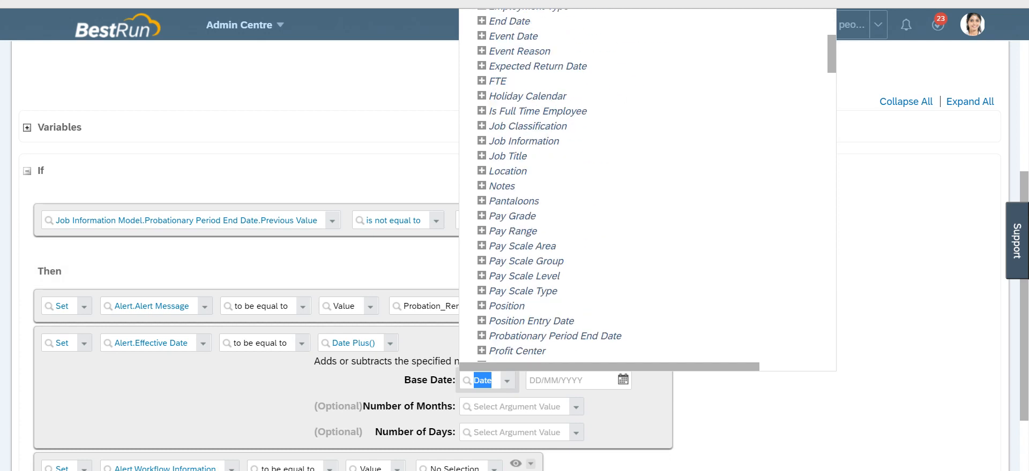
pyautogui.scroll(-2, 536, 255)
pyautogui.click(535, 256)
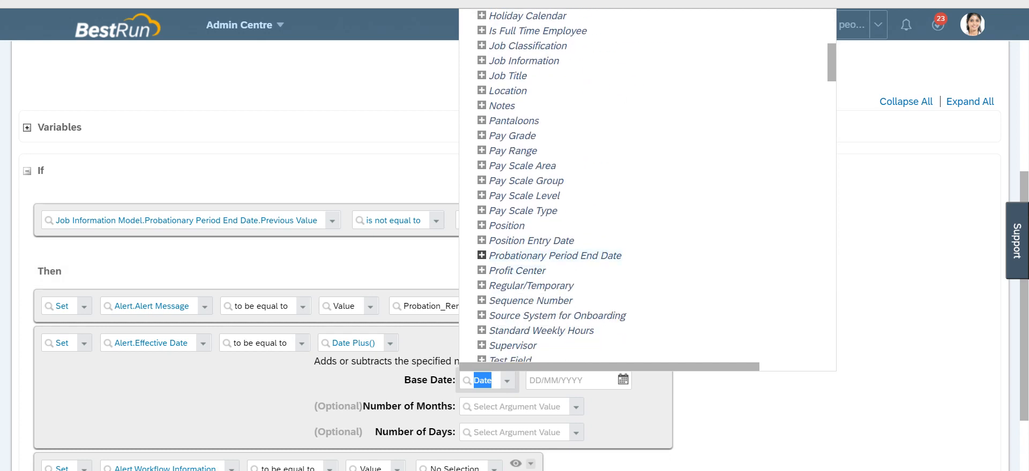
pyautogui.click(515, 285)
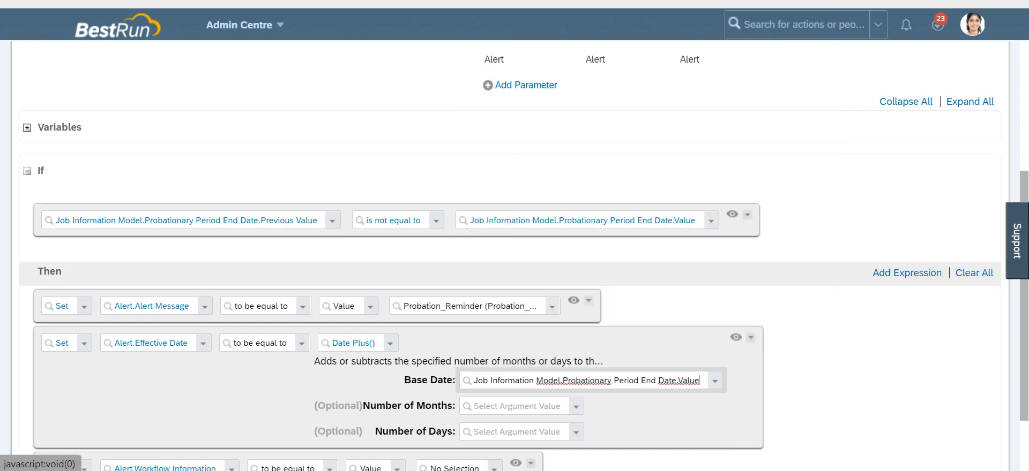
# Step: Set the Number of Months to the number 0 and the Number of Days to the number -7
pyautogui.click(576, 406)
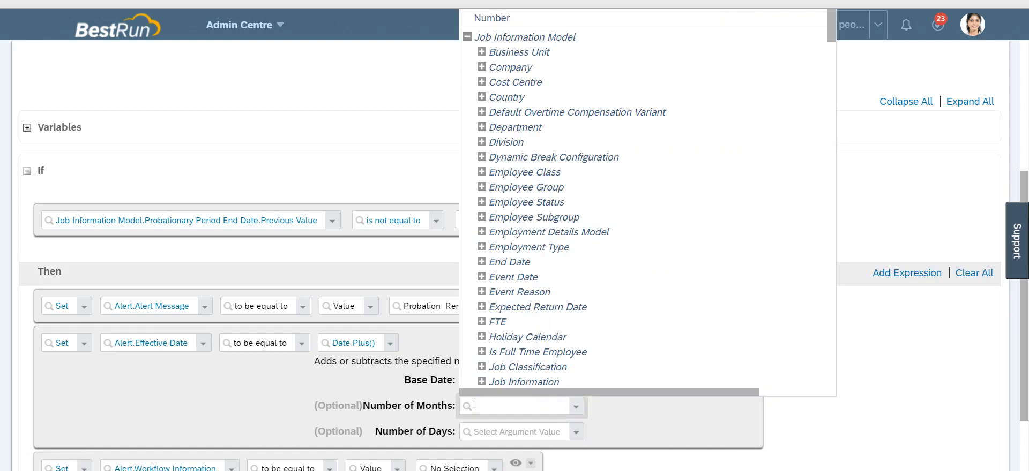
pyautogui.click(491, 18)
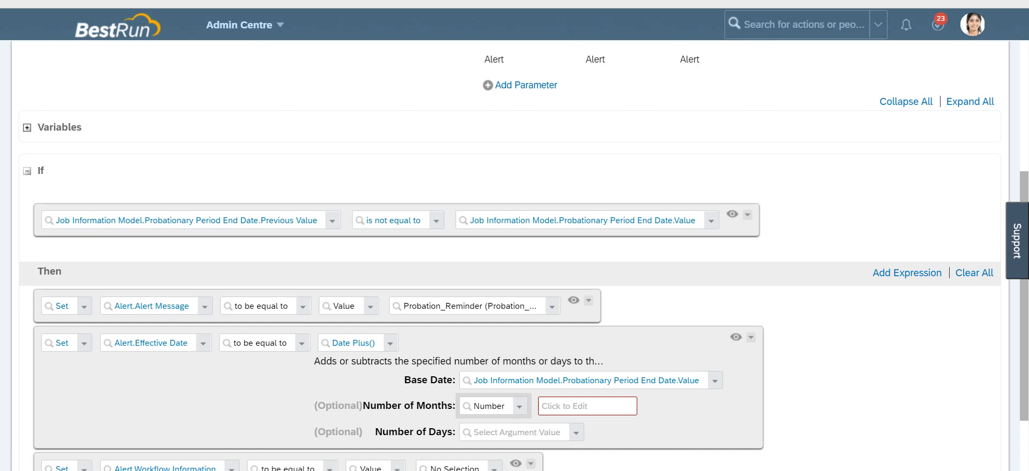
pyautogui.click(587, 406)
pyautogui.write('0')
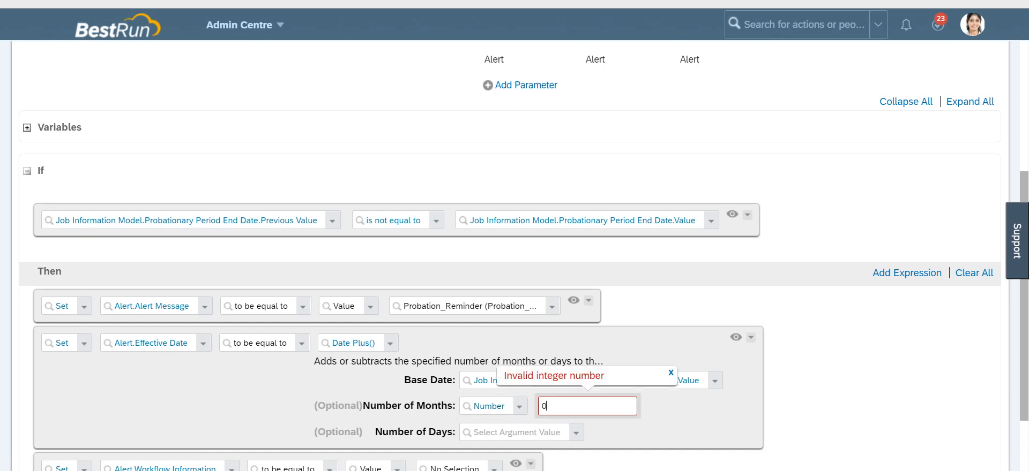
pyautogui.click(514, 432)
pyautogui.press('Down')
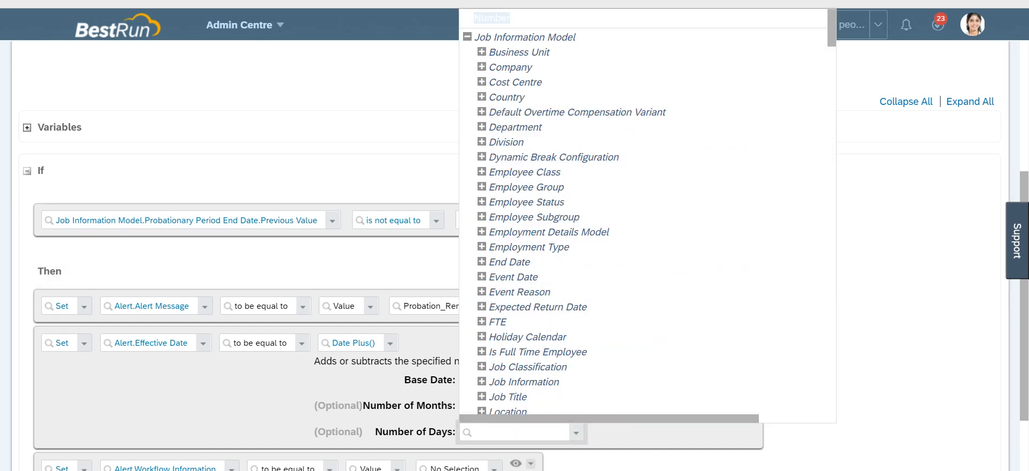
pyautogui.press('Return')
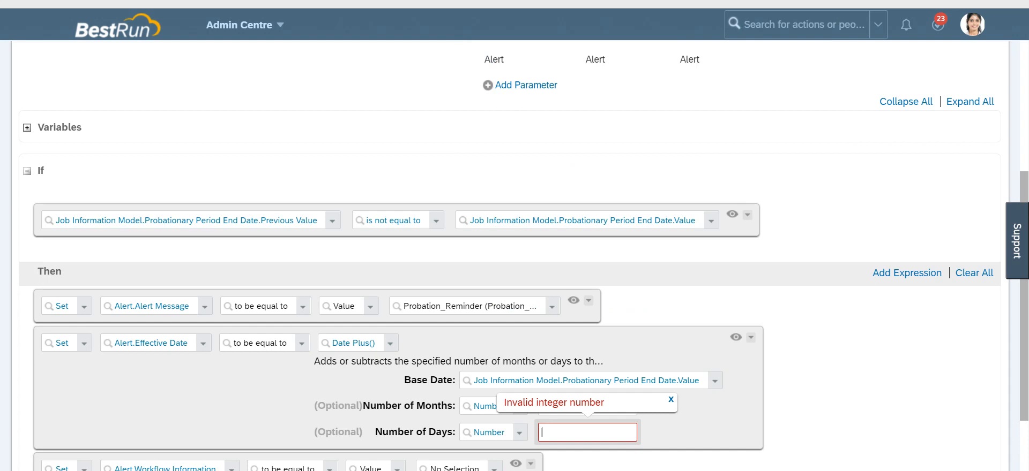
pyautogui.write('-7')
pyautogui.press('Tab')
# Step: Search for reminder and set the Alert Workflow Information value to the Reminder_Manager workflow
pyautogui.scroll(-2, 510, 257)
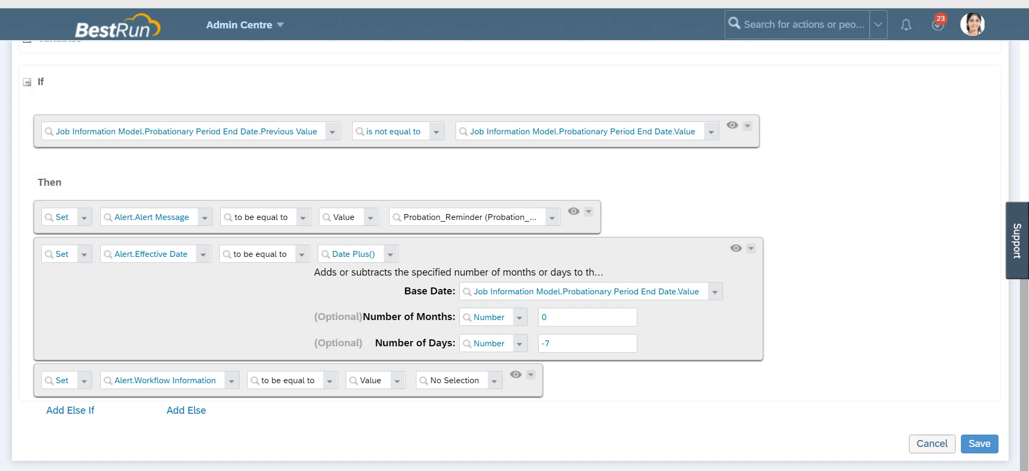
pyautogui.click(471, 380)
pyautogui.write('remibd')
pyautogui.press('BackSpace')
pyautogui.press('BackSpace')
pyautogui.write('nber')
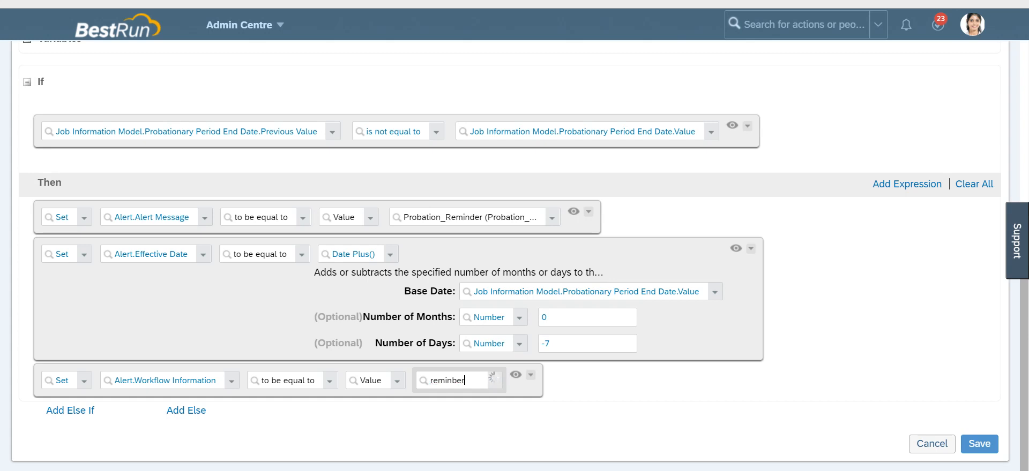
pyautogui.press('BackSpace')
pyautogui.press('BackSpace')
pyautogui.press('BackSpace')
pyautogui.write('der')
pyautogui.click(483, 400)
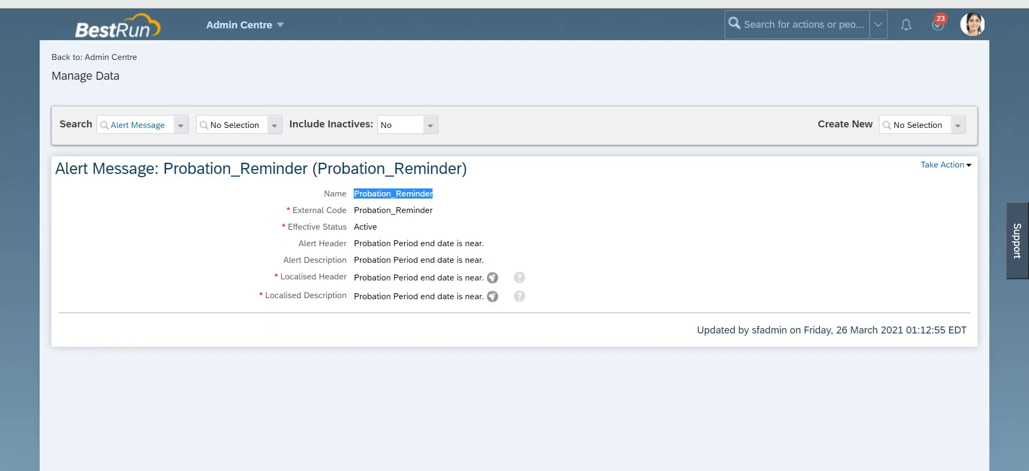
# Step: Open Manage Organisation, Pay and Job Structures through the action search
pyautogui.click(803, 24)
pyautogui.write('manage org pay')
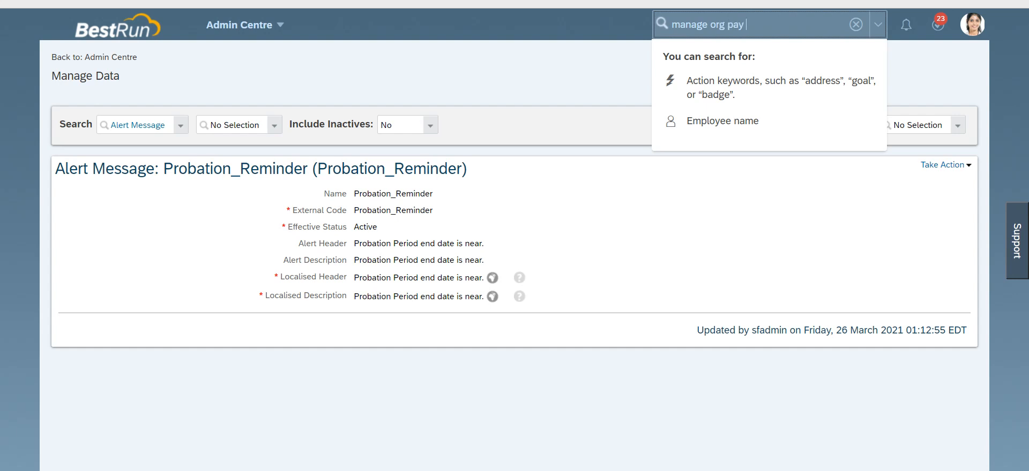
pyautogui.press('Down')
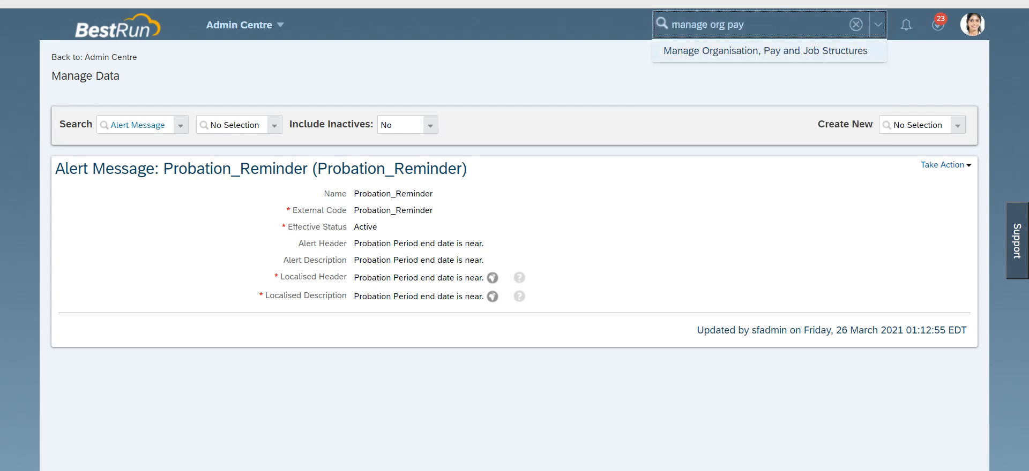
pyautogui.press('Return')
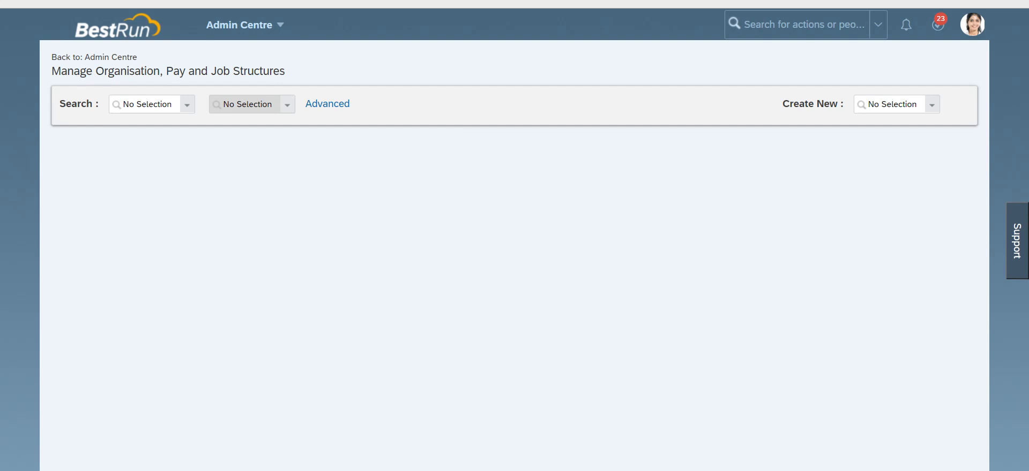
# Step: Look up the Reminder_Manager workflow by searching workflows for reminder and review its details
pyautogui.click(187, 105)
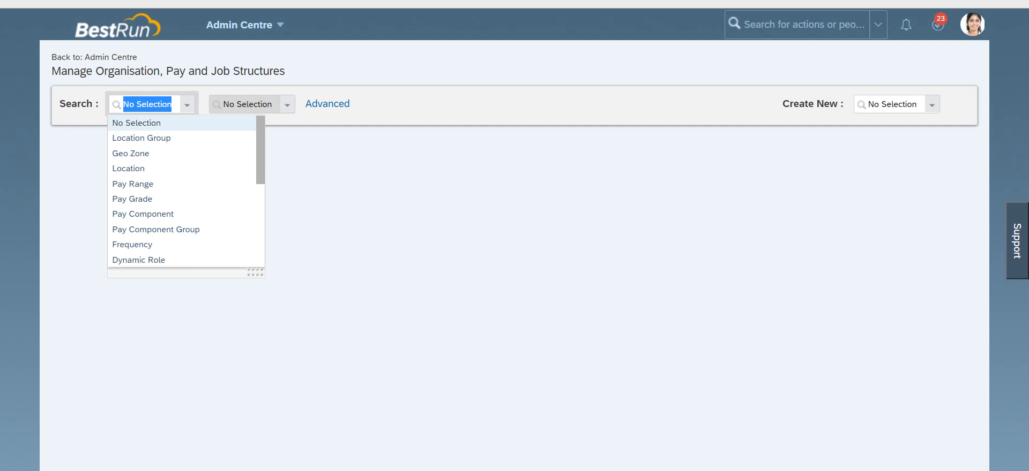
pyautogui.scroll(-3, 161, 193)
pyautogui.scroll(2, 161, 193)
pyautogui.click(130, 195)
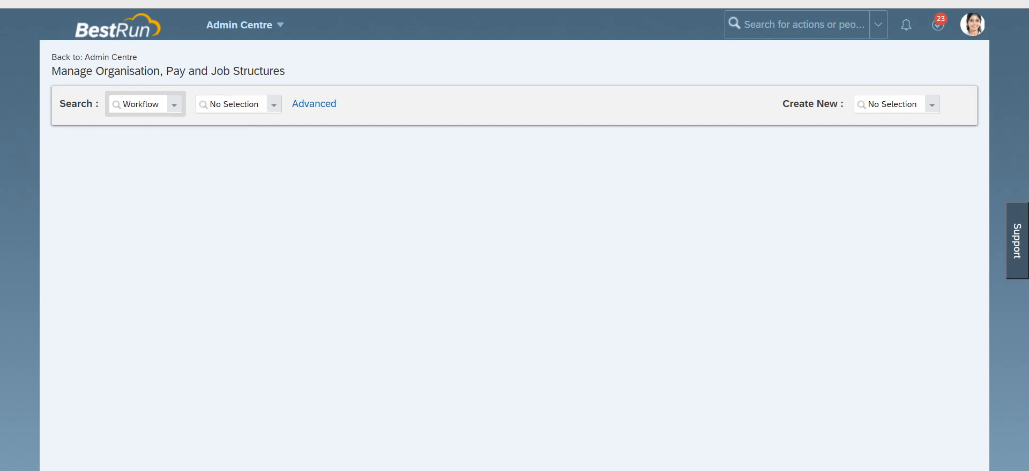
pyautogui.write('reminder')
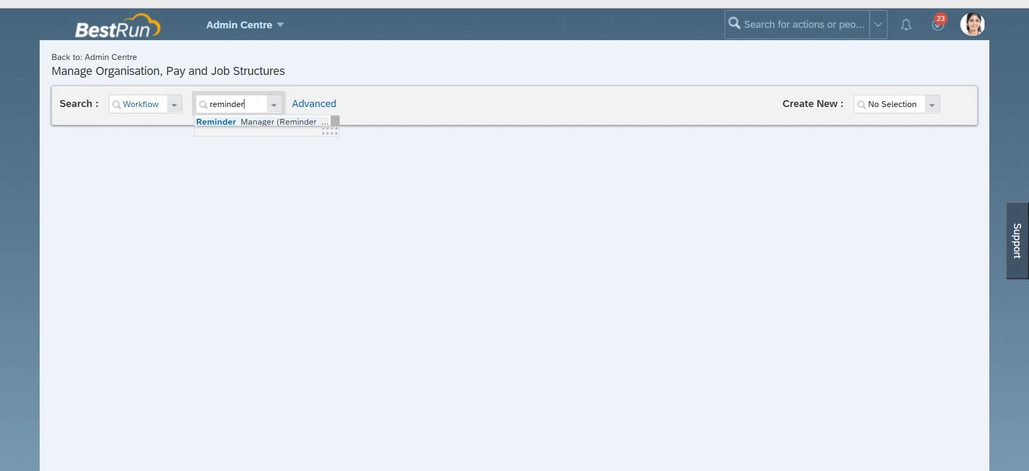
pyautogui.press('Return')
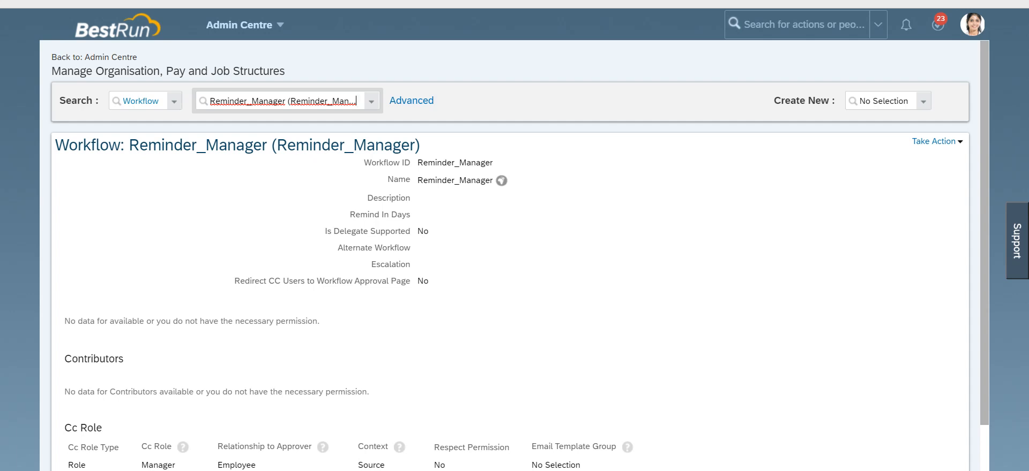
pyautogui.click(367, 197)
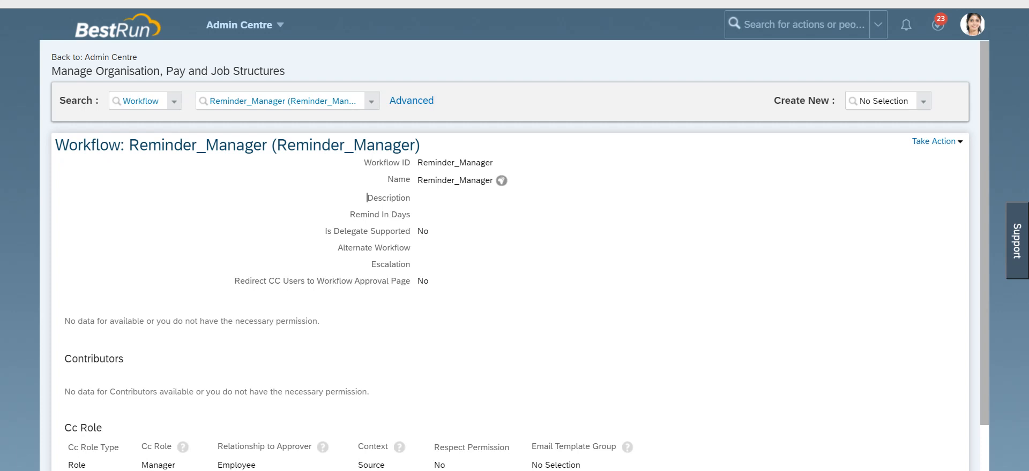
pyautogui.scroll(-1, 367, 197)
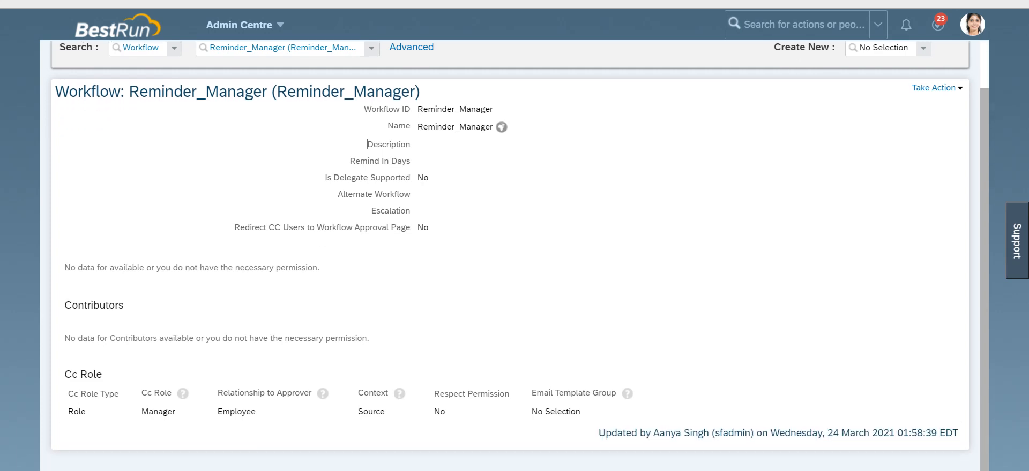
pyautogui.scroll(1, 367, 198)
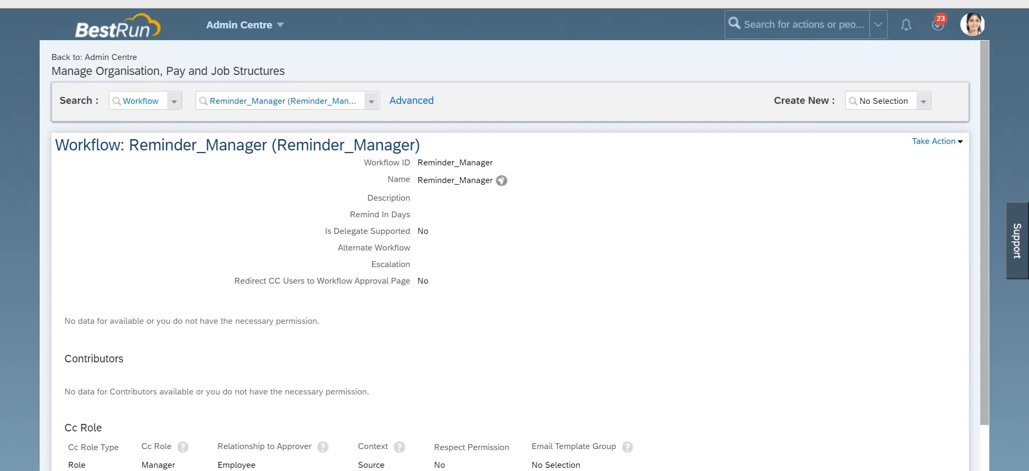
pyautogui.scroll(-1, 514, 255)
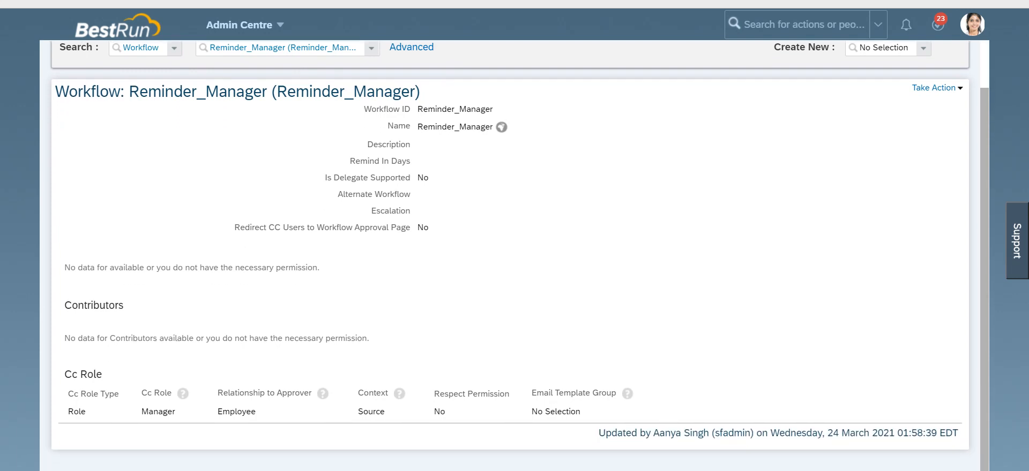
# Step: Return to the business rule and copy its name Probation_end_Date_Reminder
pyautogui.hotkey('ctrl', 'Tab')
pyautogui.click(207, 411)
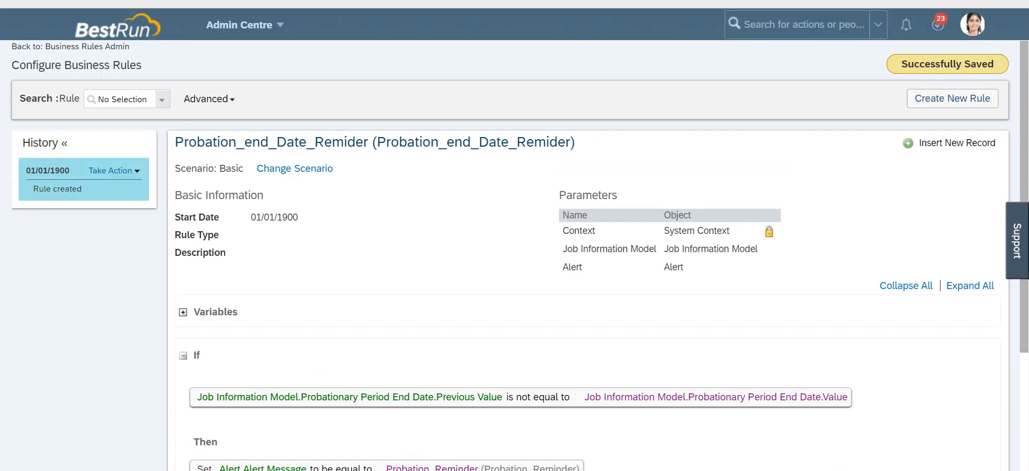
pyautogui.moveTo(368, 142); pyautogui.dragTo(175, 142)
pyautogui.hotkey('ctrl', 'c')
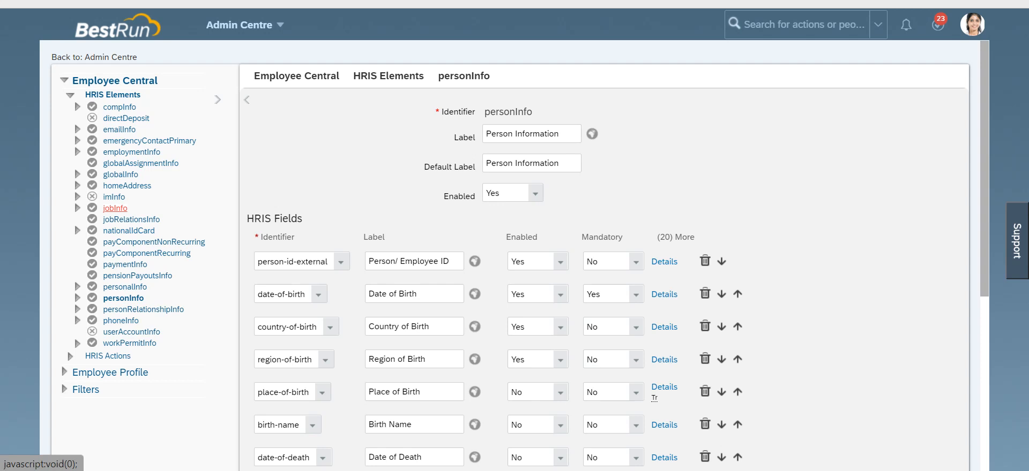
# Step: Open the jobInfo HRIS element and add a new trigger rule row with base object Job Information Model
pyautogui.click(115, 208)
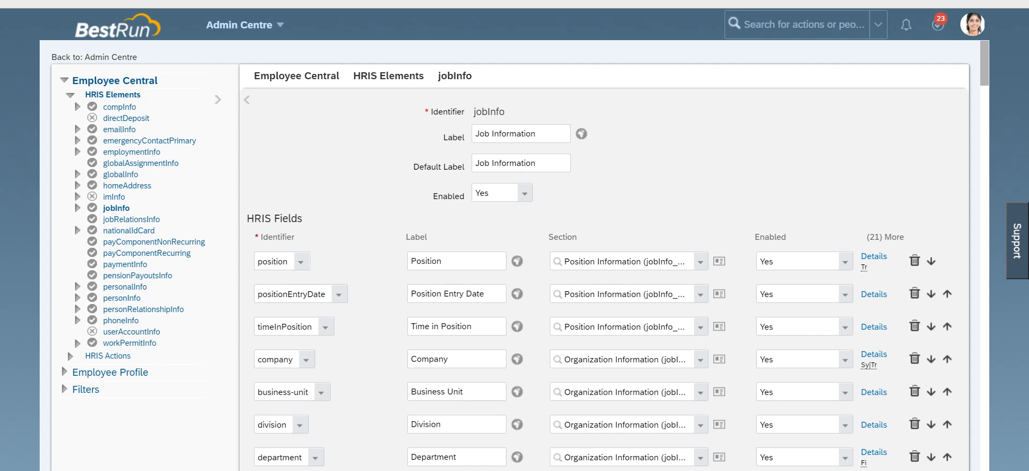
pyautogui.scroll(-20, 622, 256)
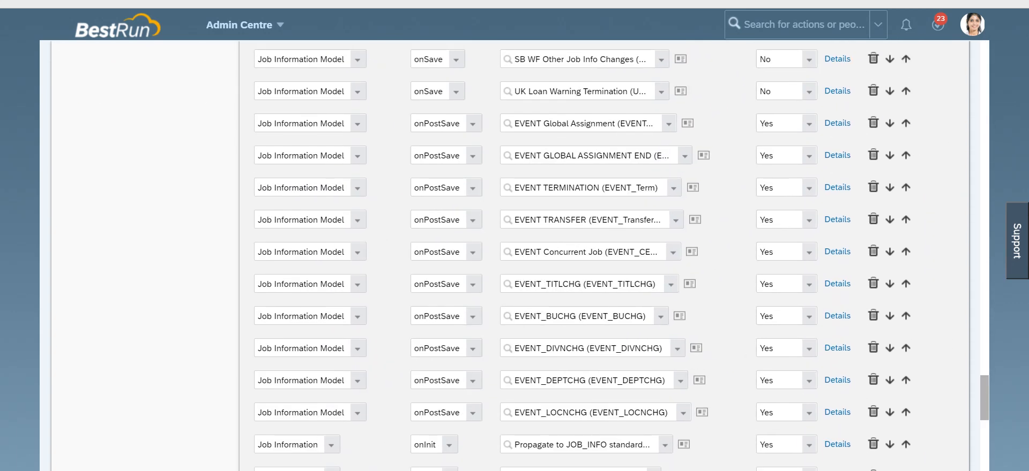
pyautogui.scroll(-10, 510, 256)
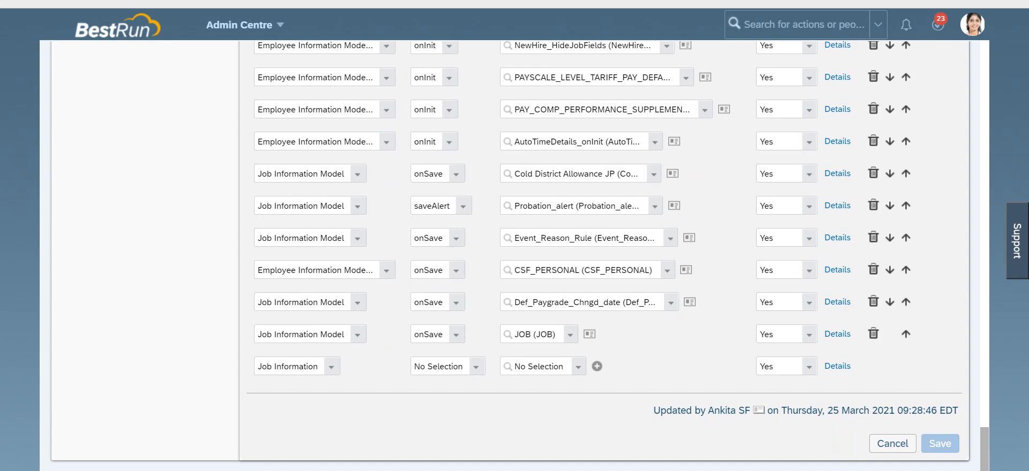
pyautogui.click(317, 367)
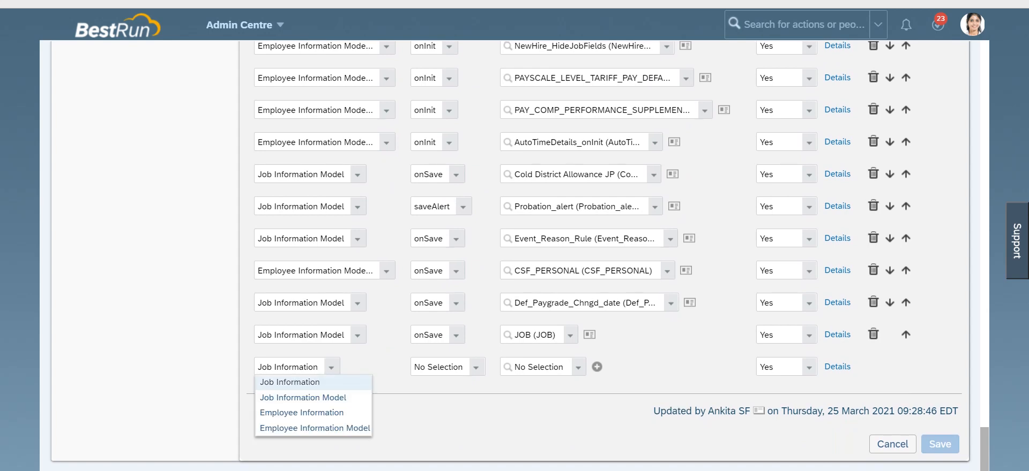
pyautogui.click(303, 398)
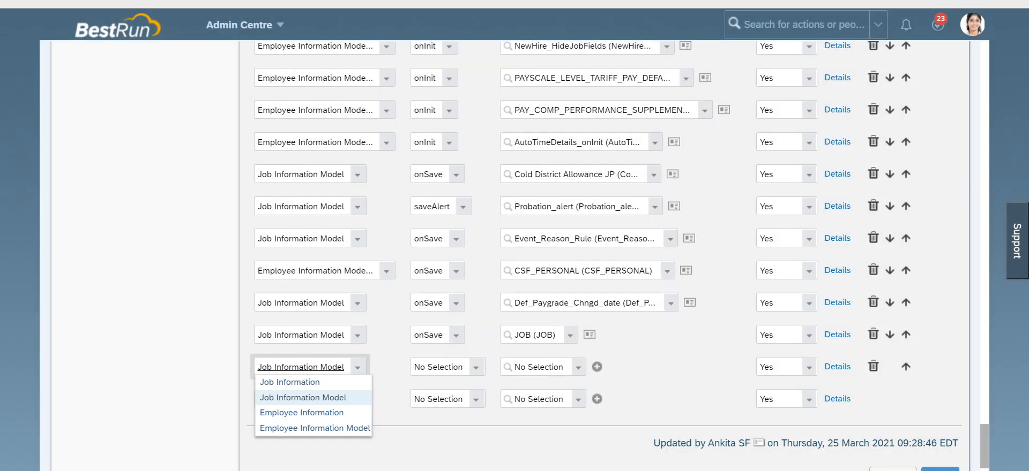
# Step: Set the new trigger's event type to saveAlert and select the Probation_end_Date_Reminder rule
pyautogui.click(438, 367)
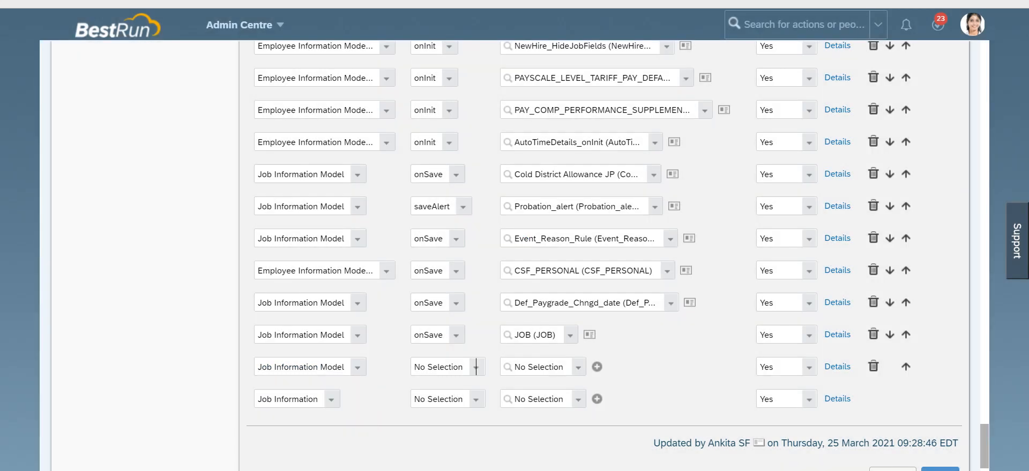
pyautogui.click(429, 427)
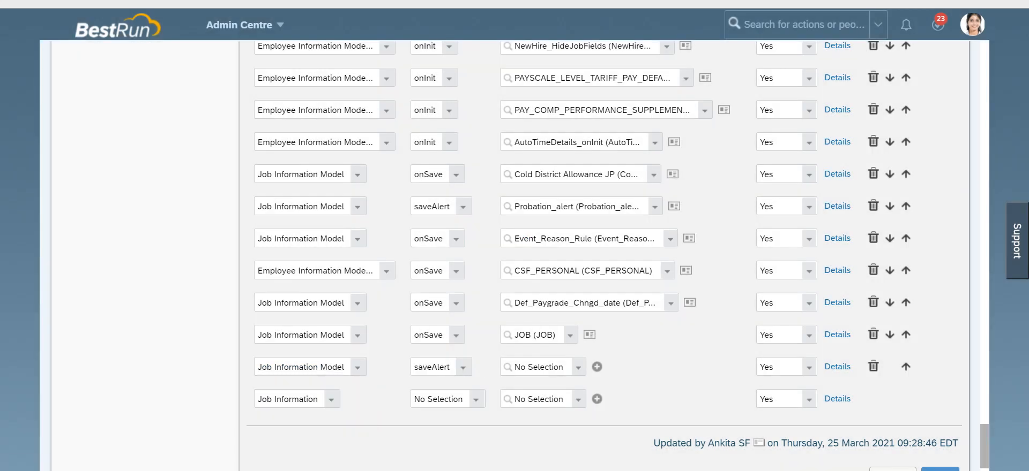
pyautogui.click(539, 368)
pyautogui.hotkey('ctrl', 'v')
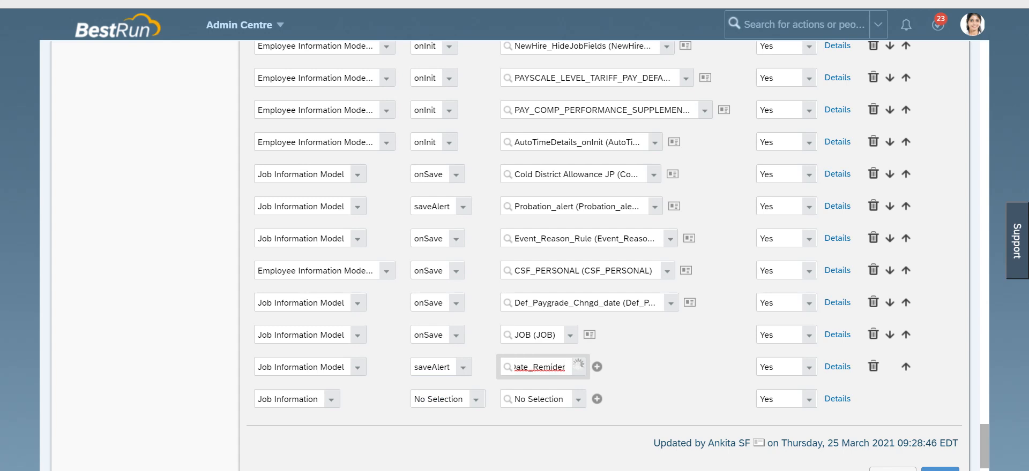
pyautogui.click(573, 385)
# Step: Save the jobInfo element and accept the automatic change confirmation
pyautogui.scroll(-1, 589, 375)
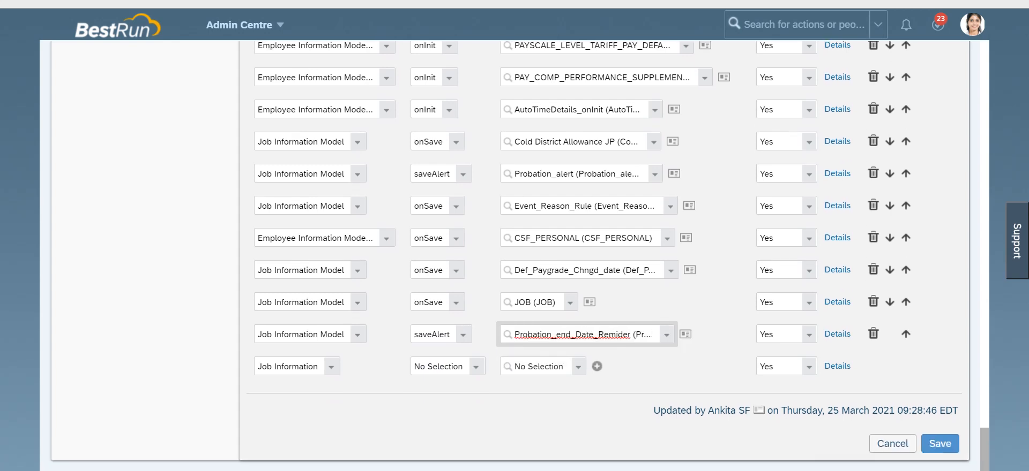
pyautogui.click(940, 444)
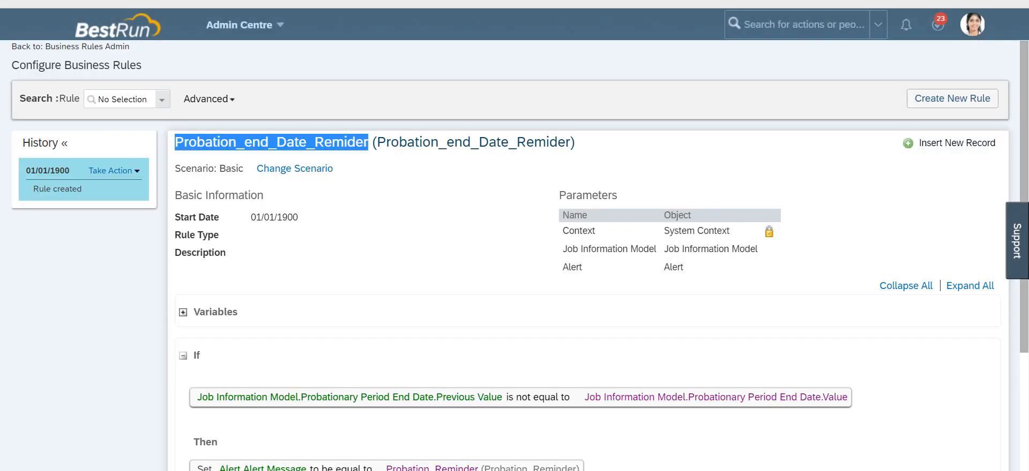
pyautogui.scroll(-3, 514, 255)
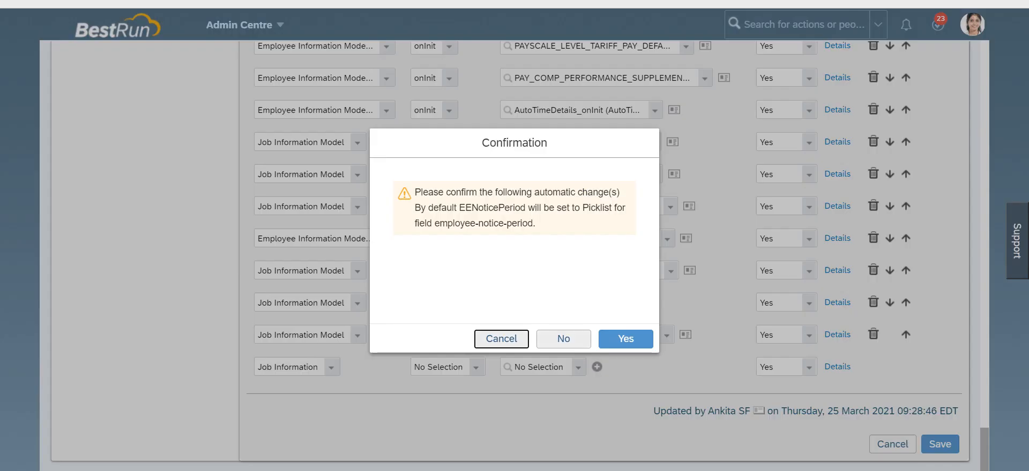
pyautogui.click(624, 339)
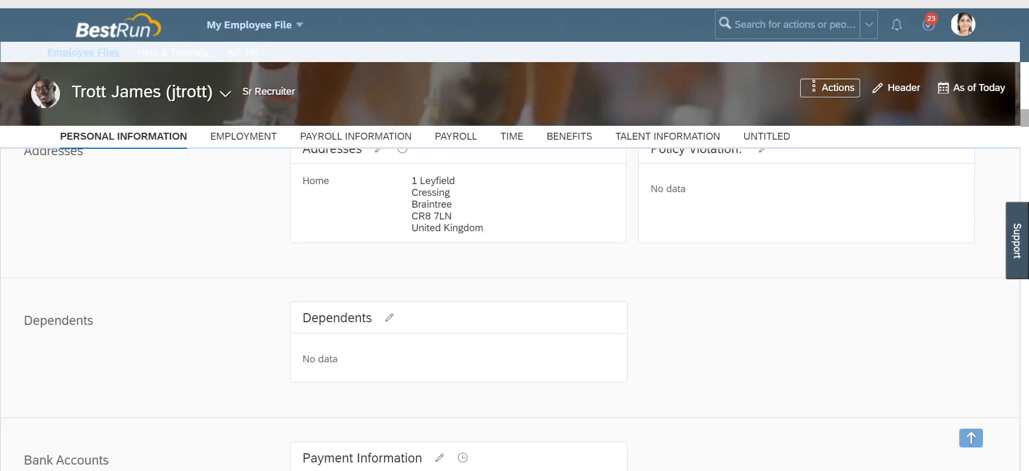
# Step: Review the employee's Job Information on the Employment tab and the supervisor's employee profile
pyautogui.scroll(5, 510, 310)
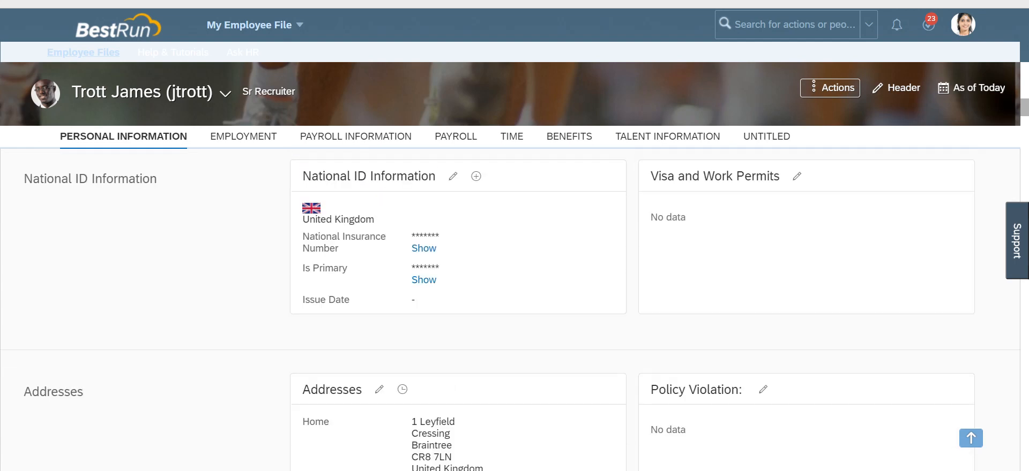
pyautogui.click(243, 137)
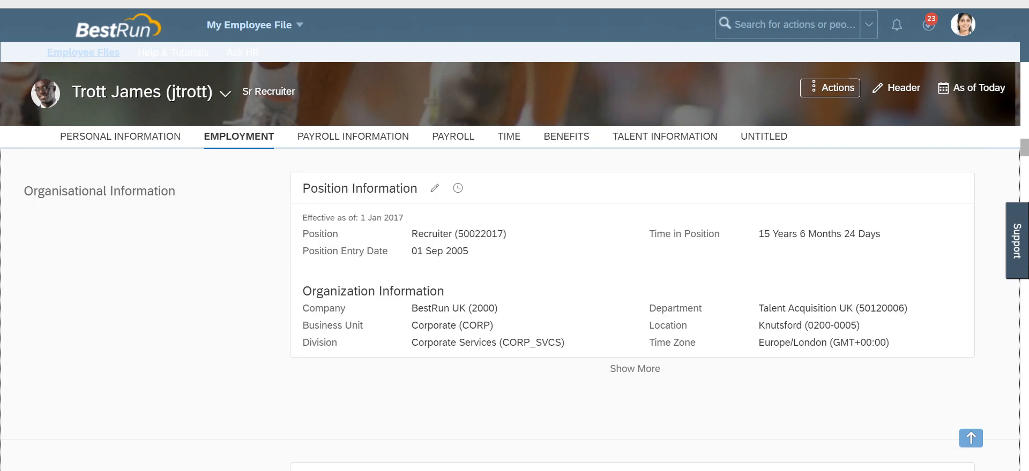
pyautogui.scroll(-5, 514, 300)
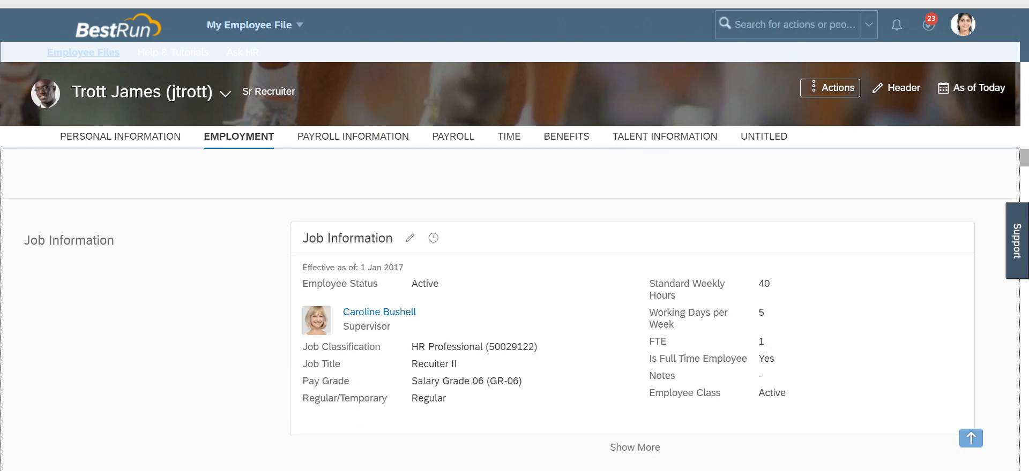
pyautogui.click(115, 241)
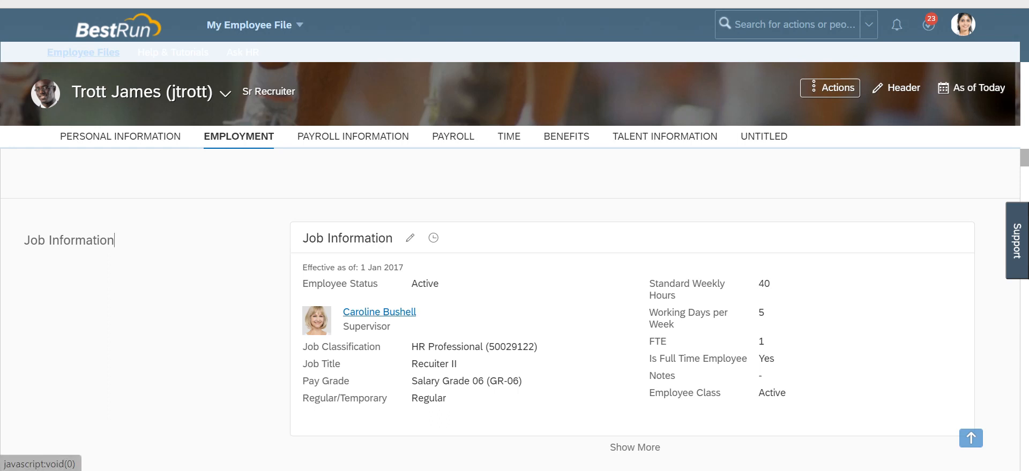
pyautogui.click(377, 312)
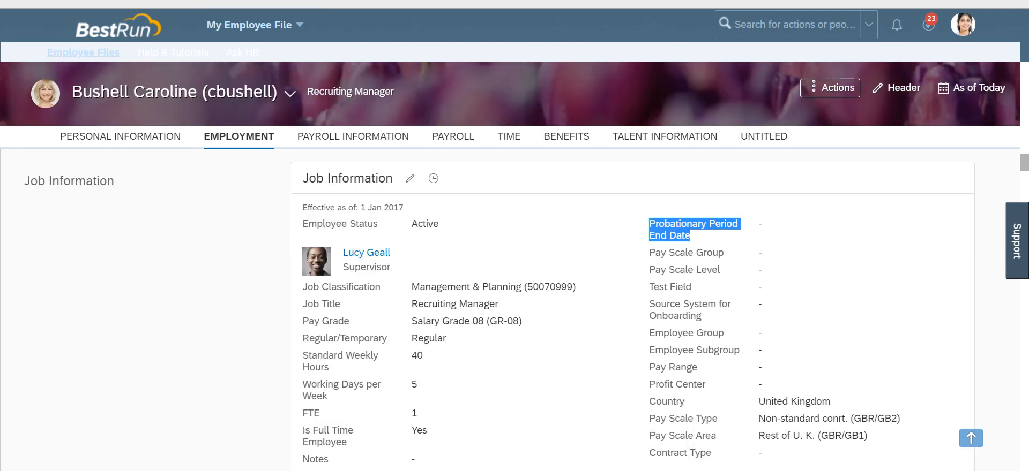
pyautogui.click(114, 181)
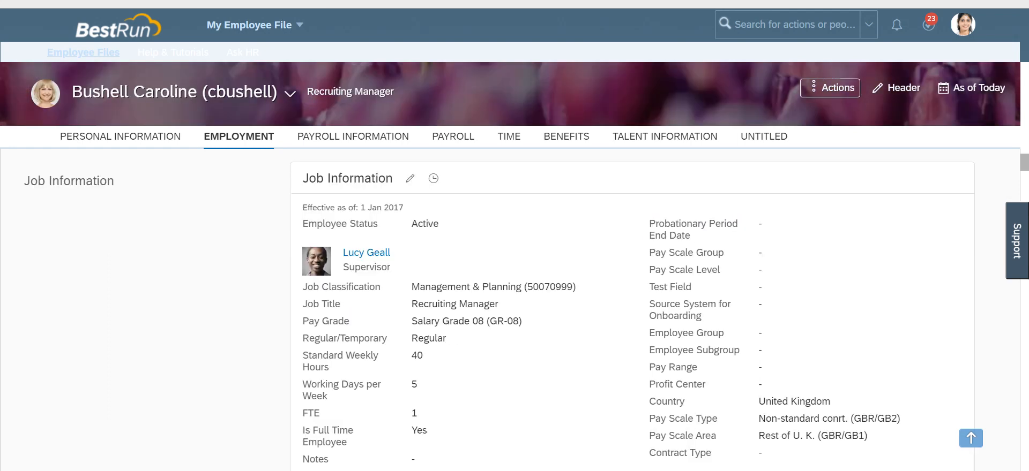
pyautogui.scroll(20, 511, 316)
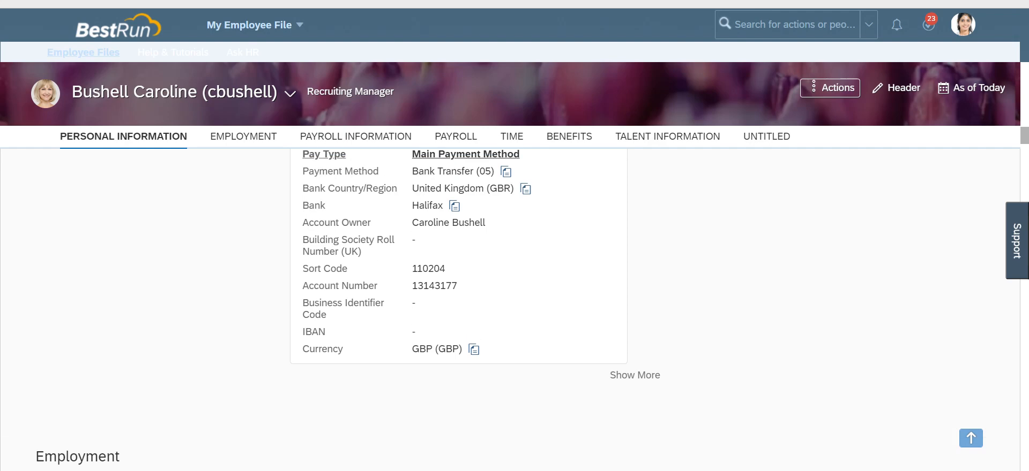
pyautogui.scroll(15, 511, 316)
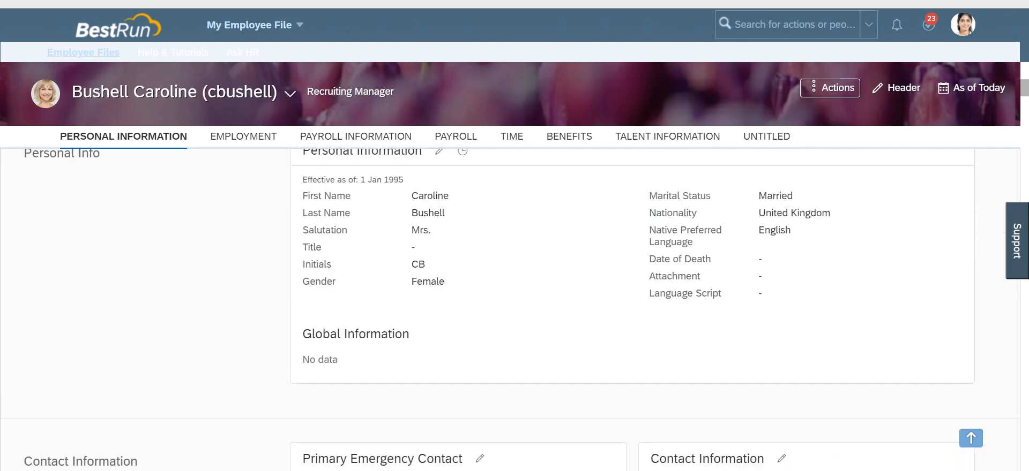
pyautogui.scroll(-8, 511, 316)
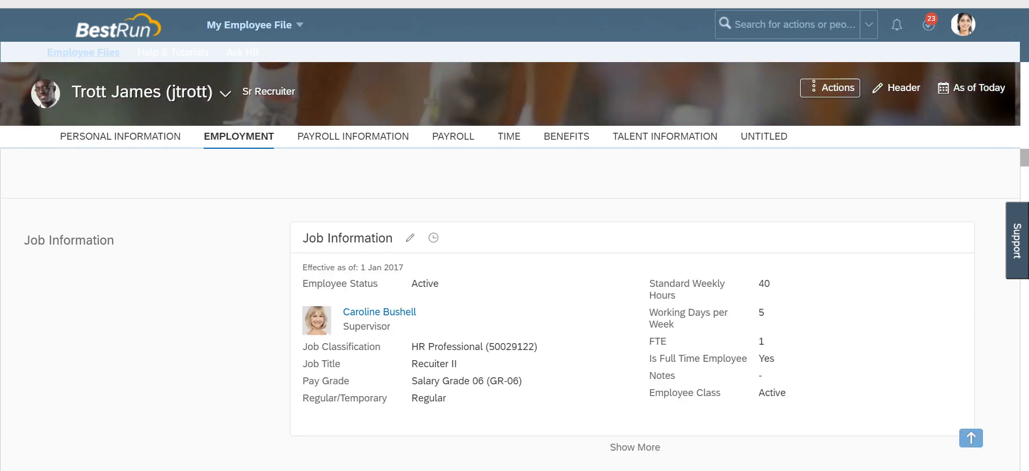
pyautogui.scroll(-2, 510, 309)
pyautogui.scroll(1, 510, 309)
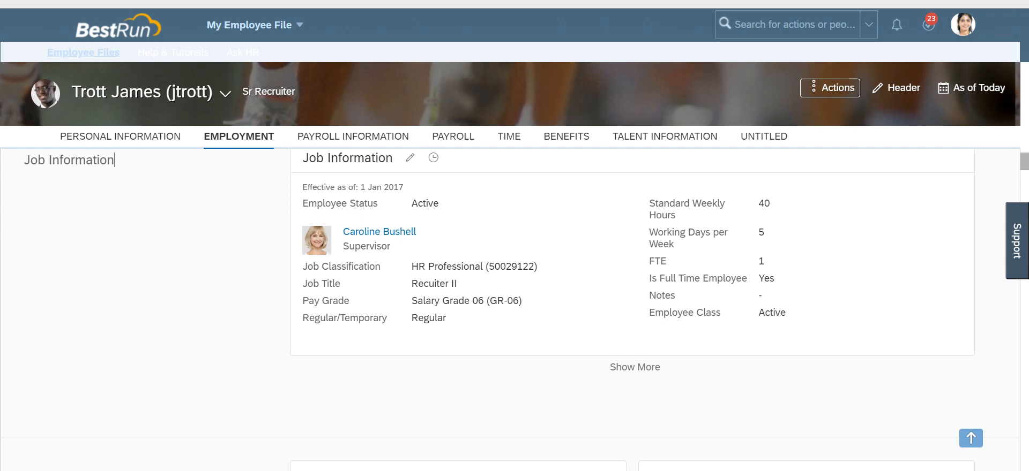
pyautogui.scroll(1, 510, 309)
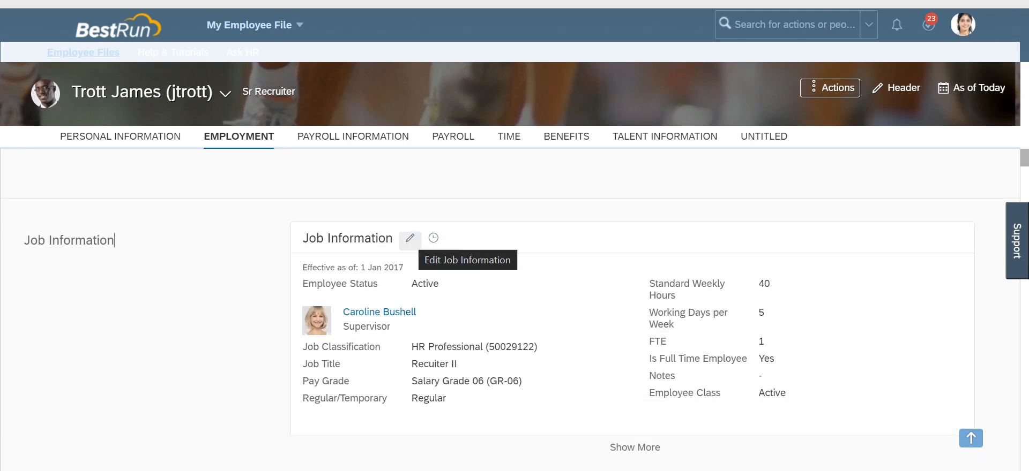
# Step: Start editing the employee's Job Information with an effective date of 01 Mar 2021
pyautogui.click(410, 238)
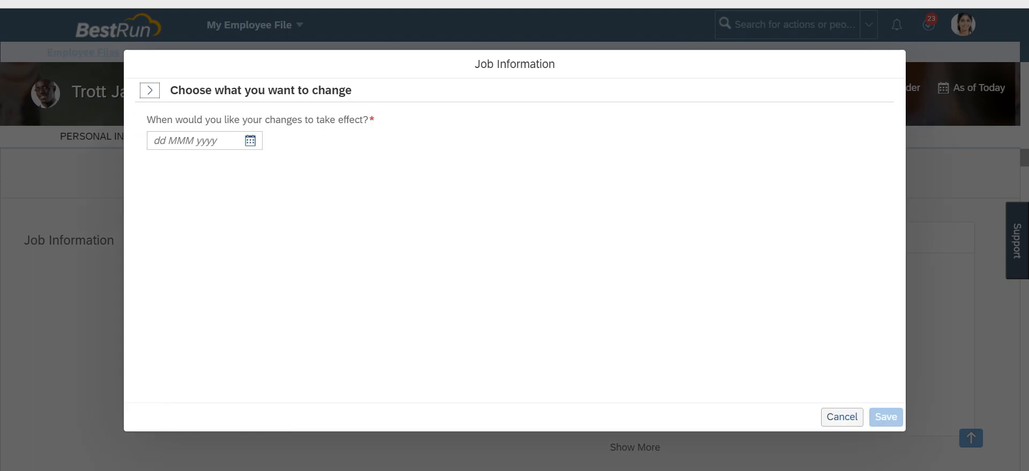
pyautogui.click(250, 141)
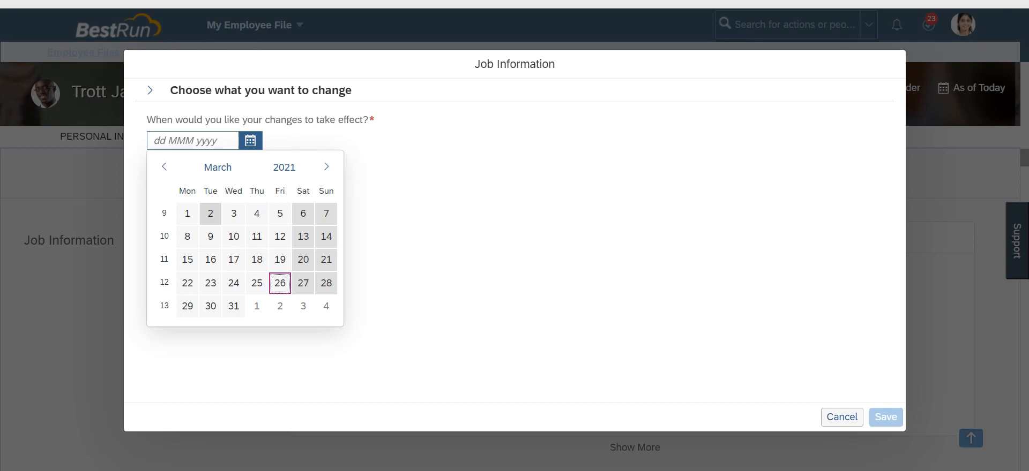
pyautogui.click(187, 213)
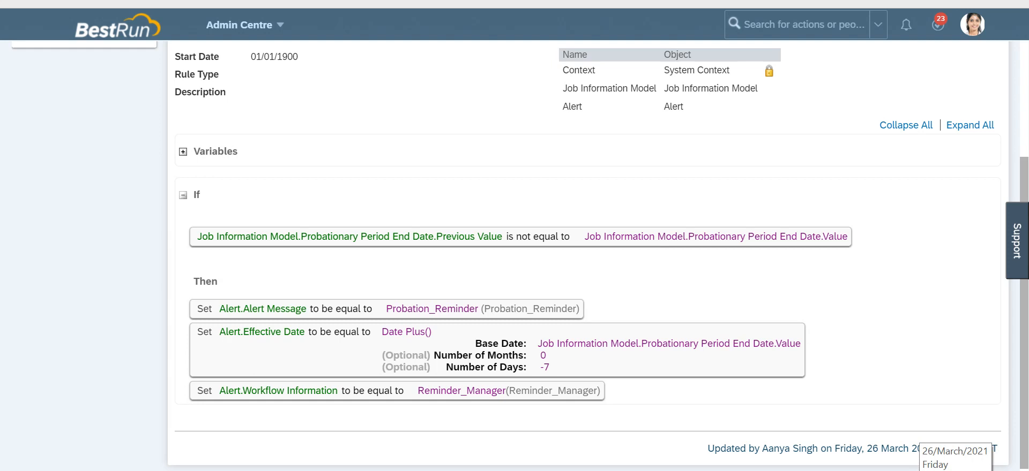
pyautogui.click(920, 470)
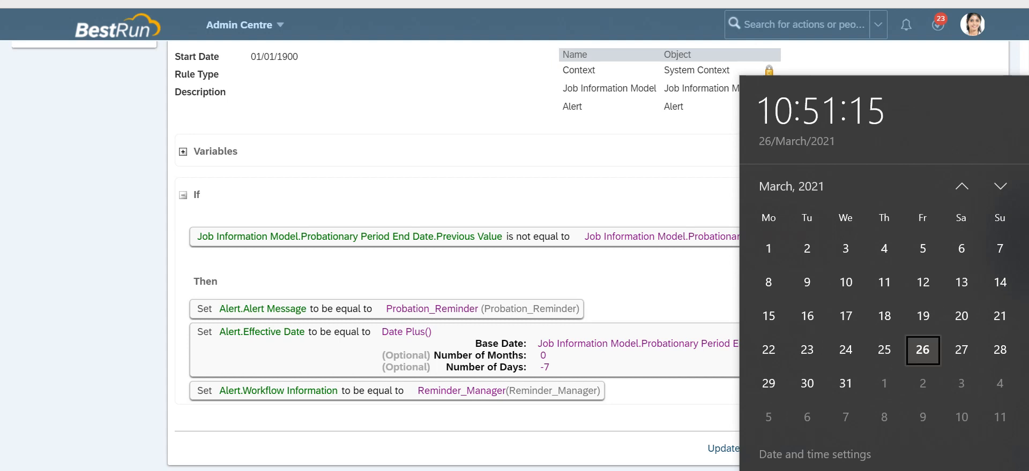
pyautogui.press('Escape')
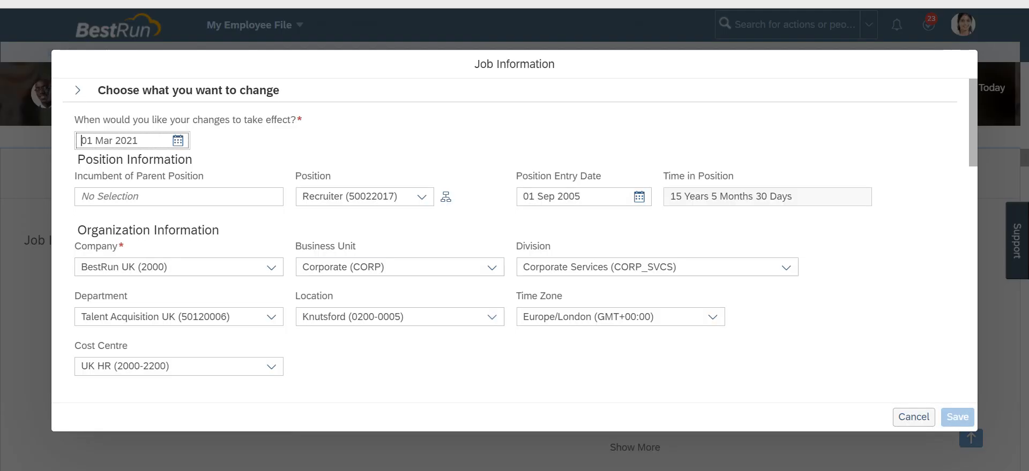
# Step: Set the Probationary Period End Date to 02 Apr 2021 and save the Job Information change
pyautogui.scroll(-5, 400, 266)
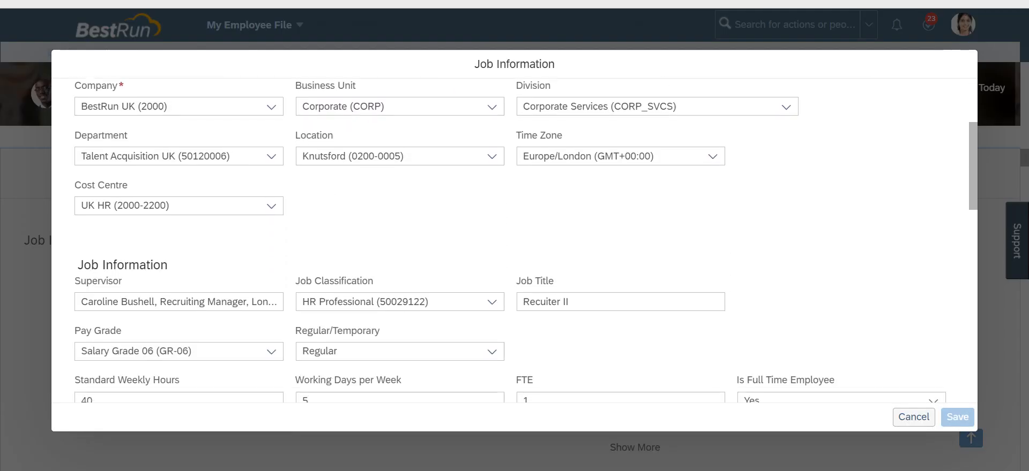
pyautogui.scroll(-2, 399, 267)
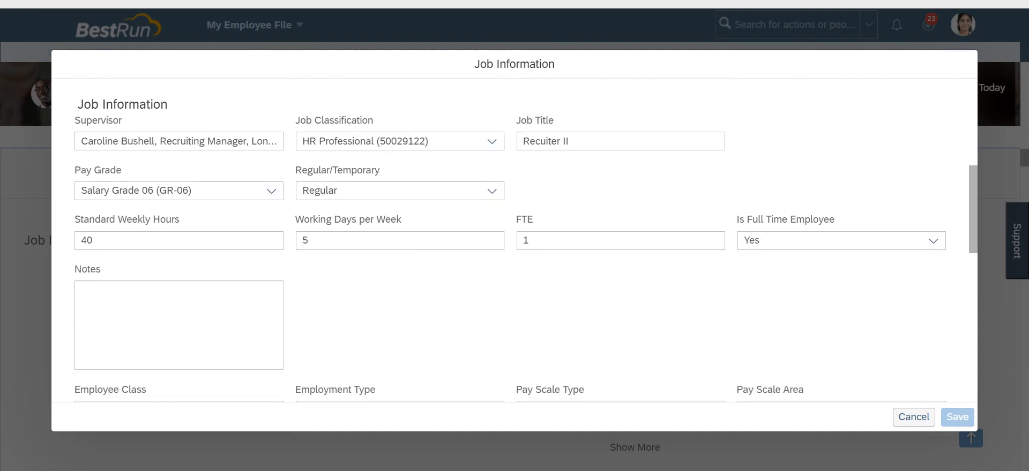
pyautogui.scroll(-3, 400, 267)
pyautogui.scroll(-5, 515, 242)
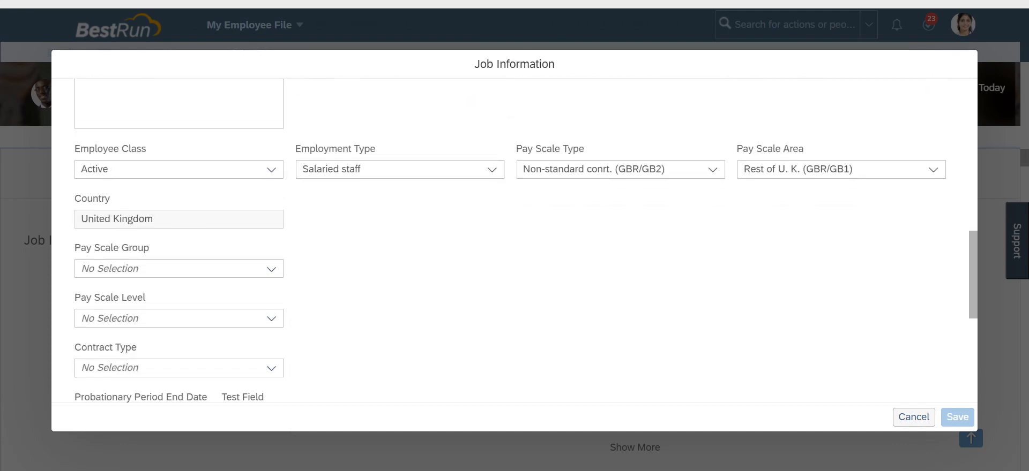
pyautogui.scroll(-2, 145, 258)
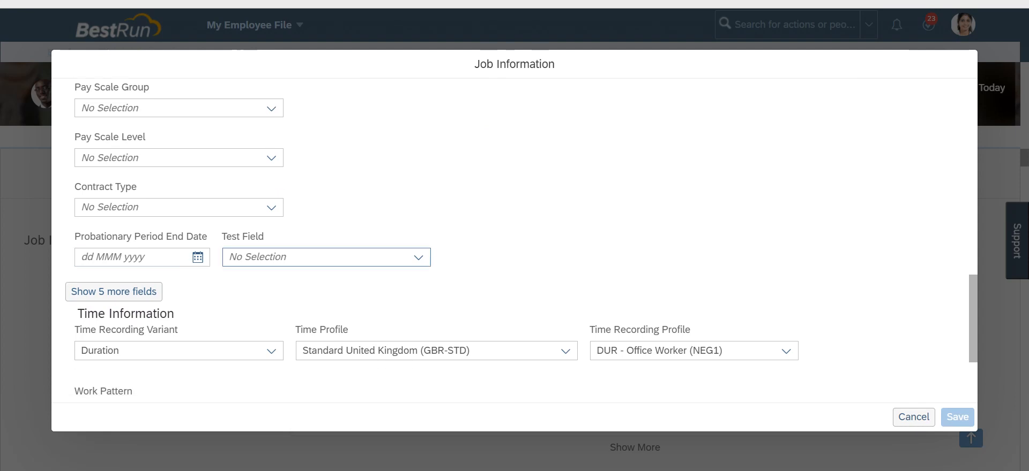
pyautogui.click(197, 257)
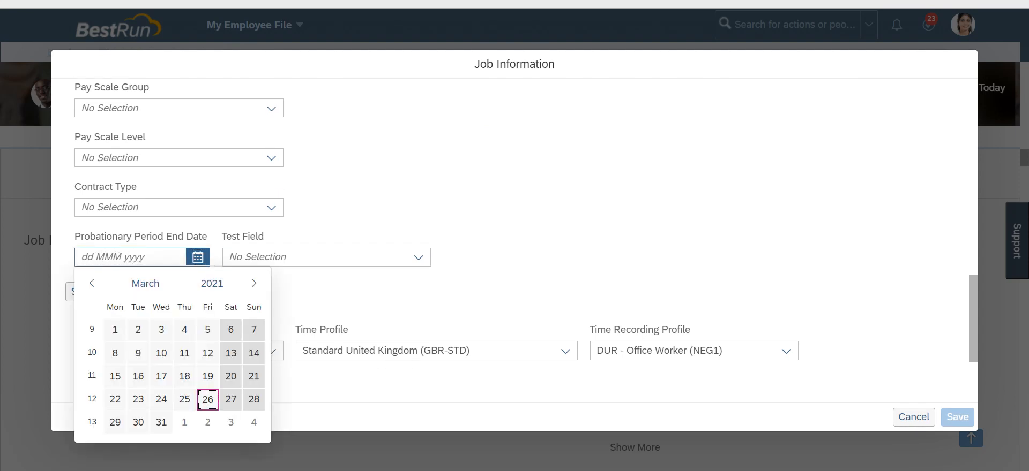
pyautogui.click(208, 422)
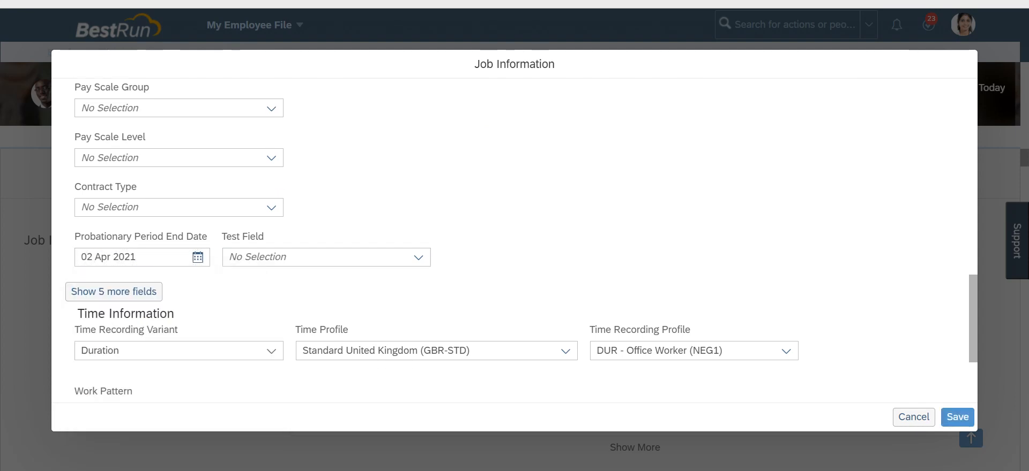
pyautogui.click(957, 418)
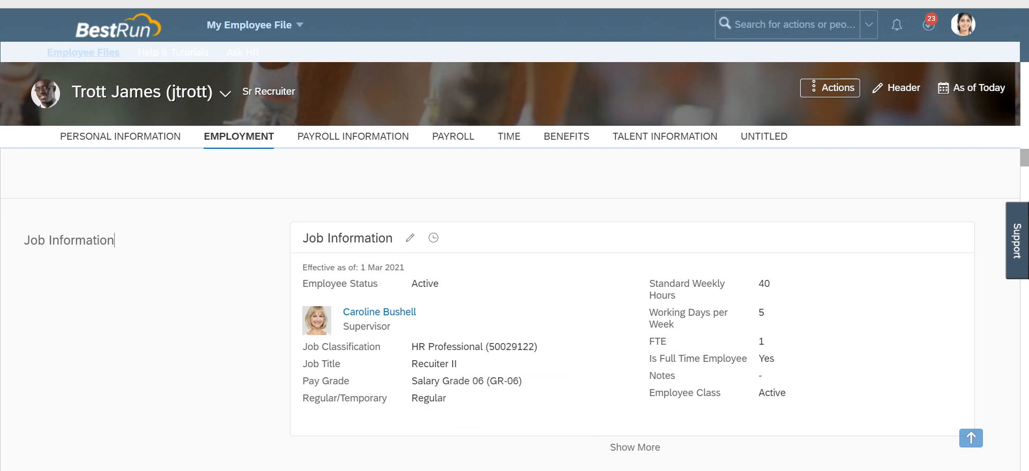
# Step: Switch to Provisioning and list the scheduled jobs of type EC Alerts and Notifications
pyautogui.hotkey('alt', 'Tab')
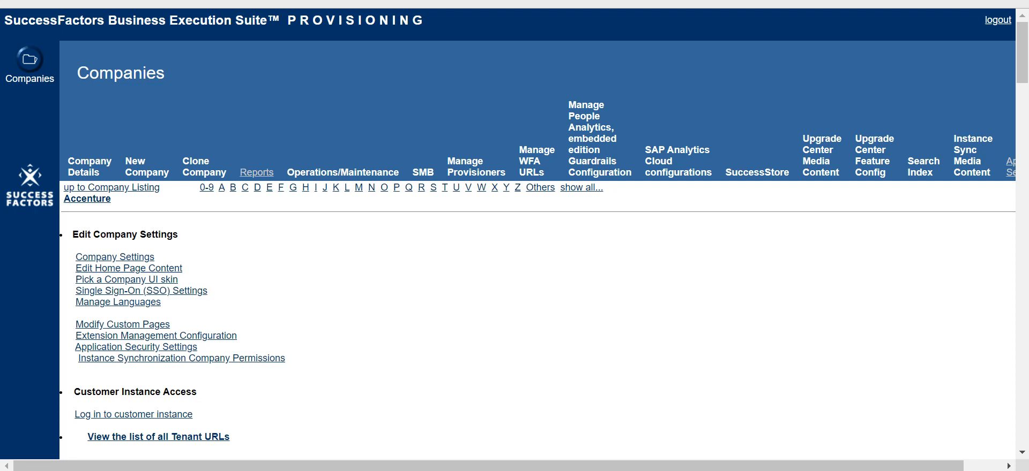
pyautogui.click(87, 199)
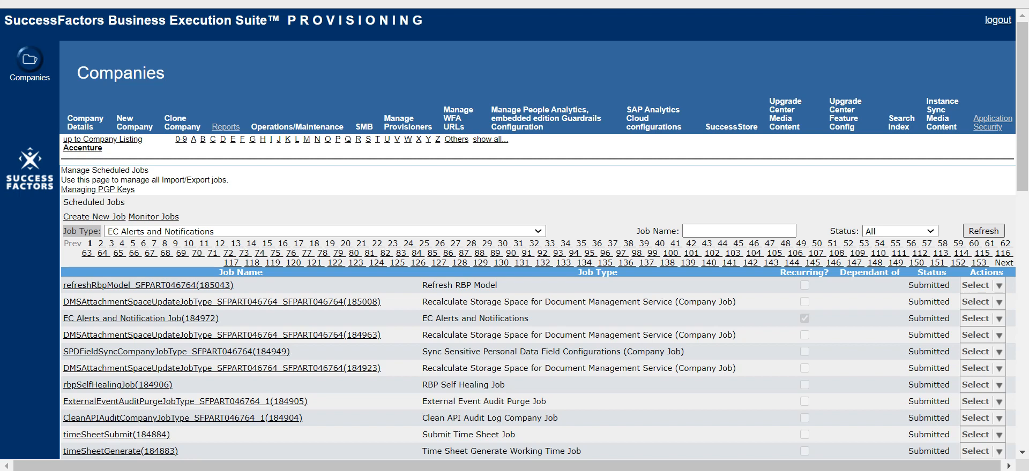
pyautogui.click(983, 231)
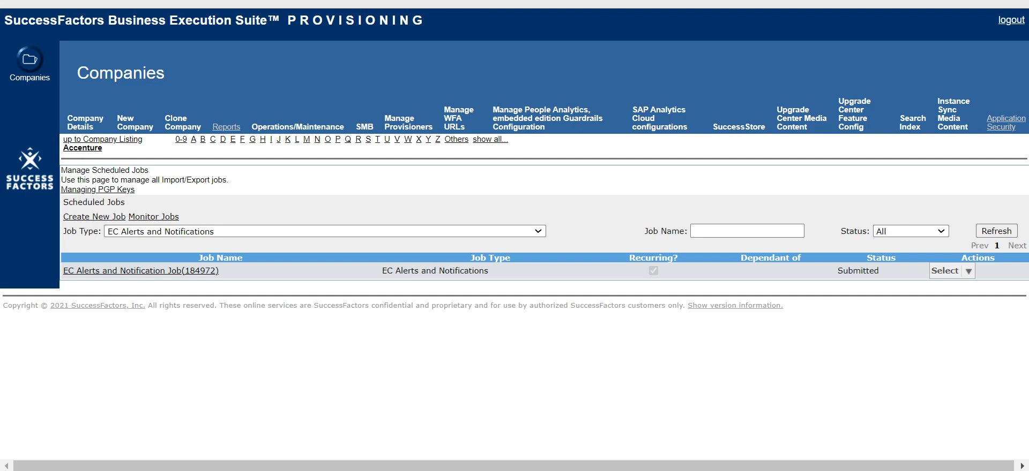
pyautogui.click(83, 149)
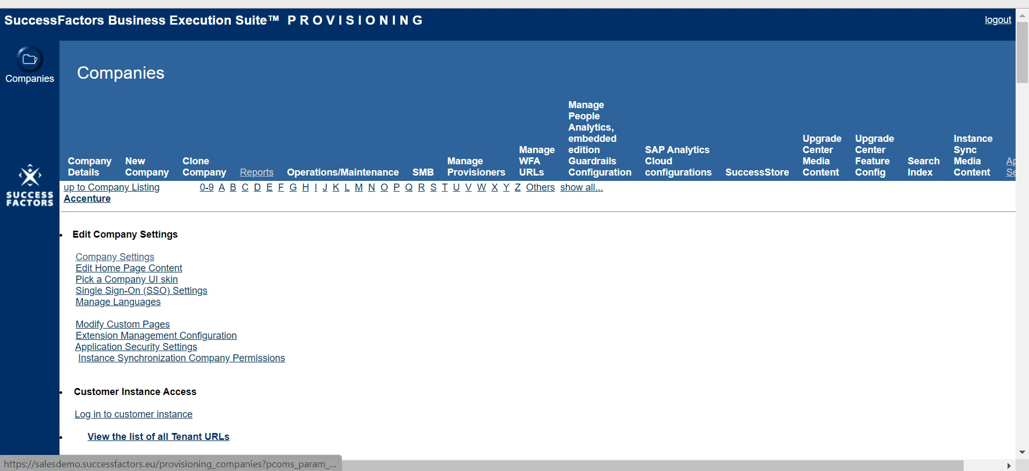
pyautogui.scroll(-12, 115, 258)
pyautogui.scroll(-9, 514, 234)
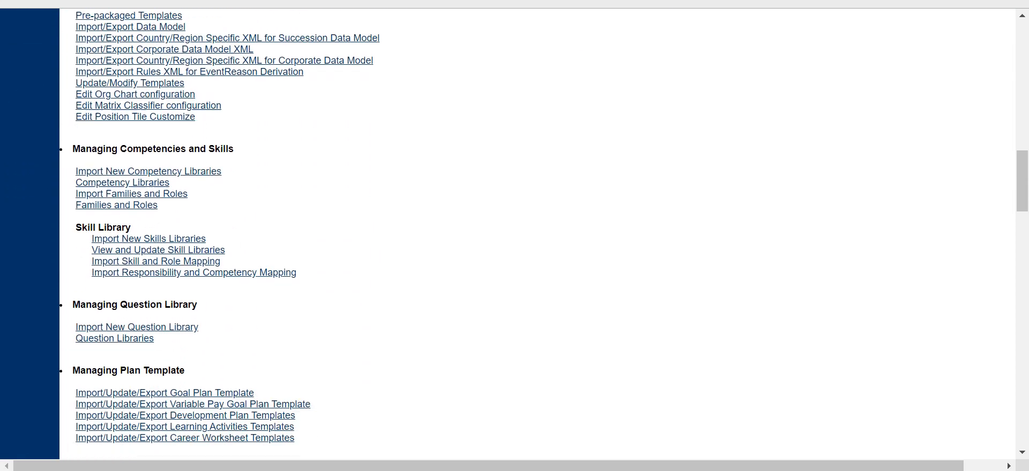
pyautogui.scroll(-6, 514, 234)
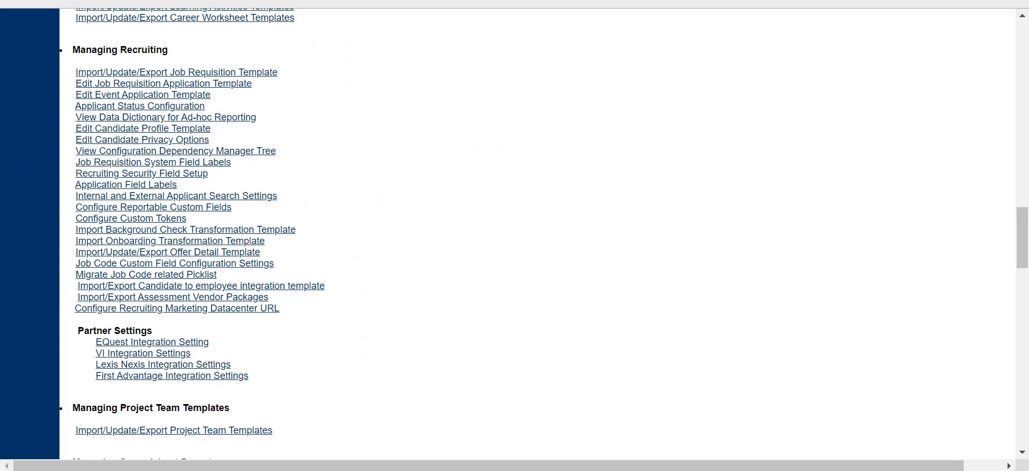
pyautogui.scroll(-5, 514, 233)
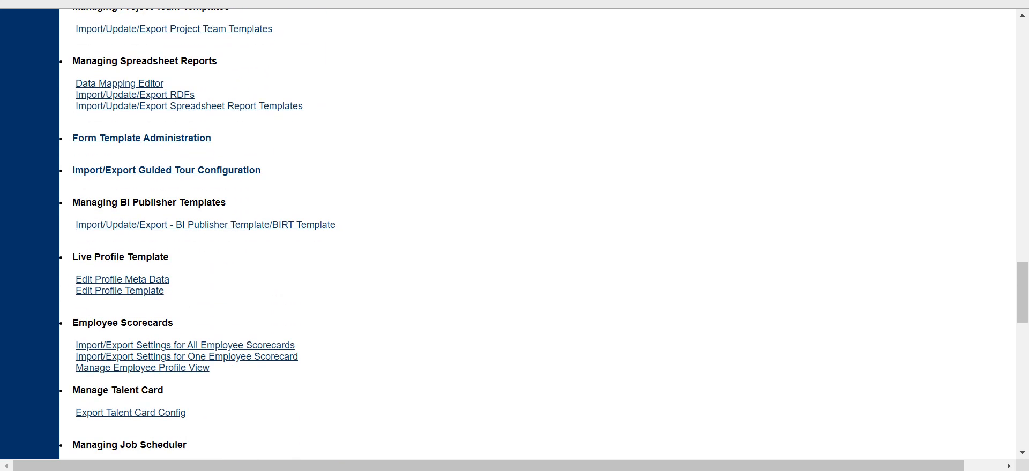
pyautogui.scroll(-3, 515, 234)
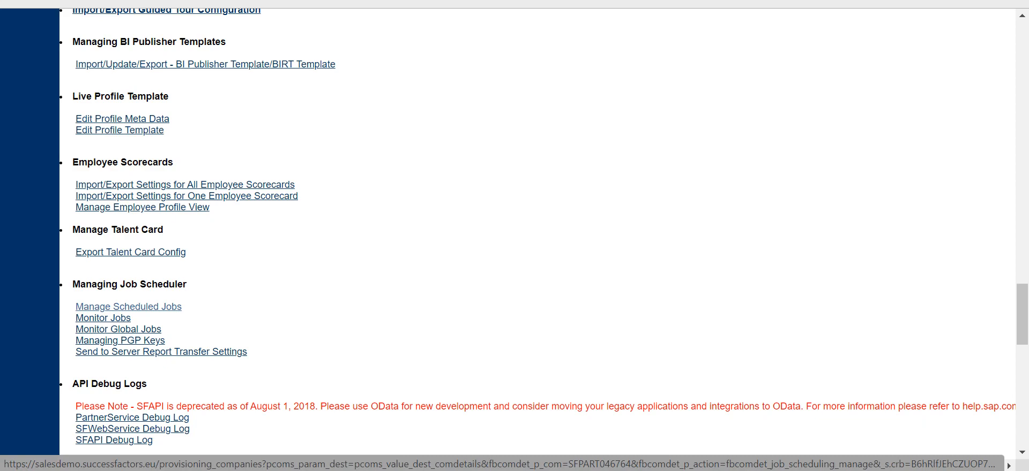
pyautogui.click(128, 307)
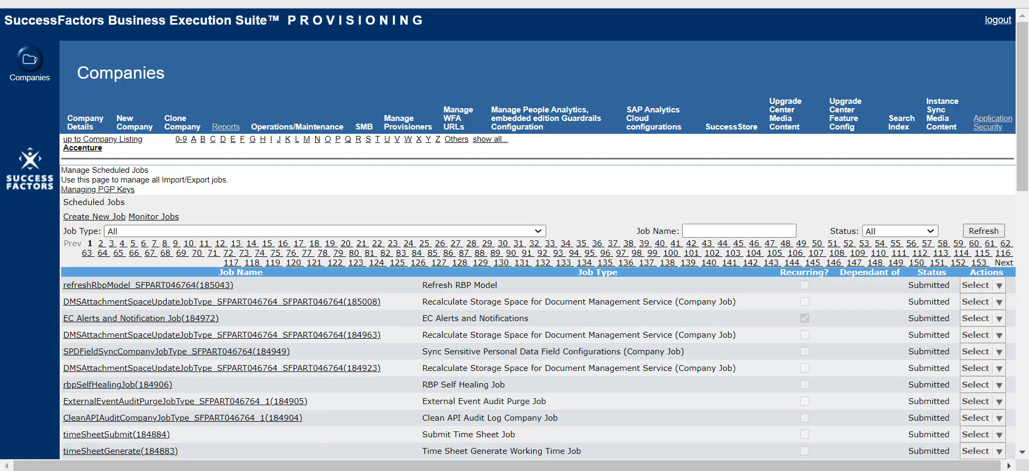
pyautogui.moveTo(63, 231); pyautogui.dragTo(101, 231)
pyautogui.click(110, 231)
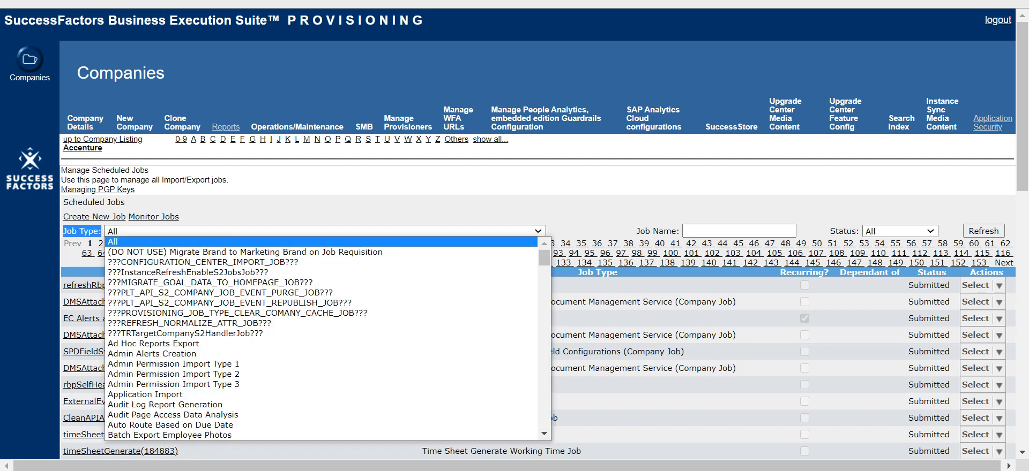
pyautogui.press('e')
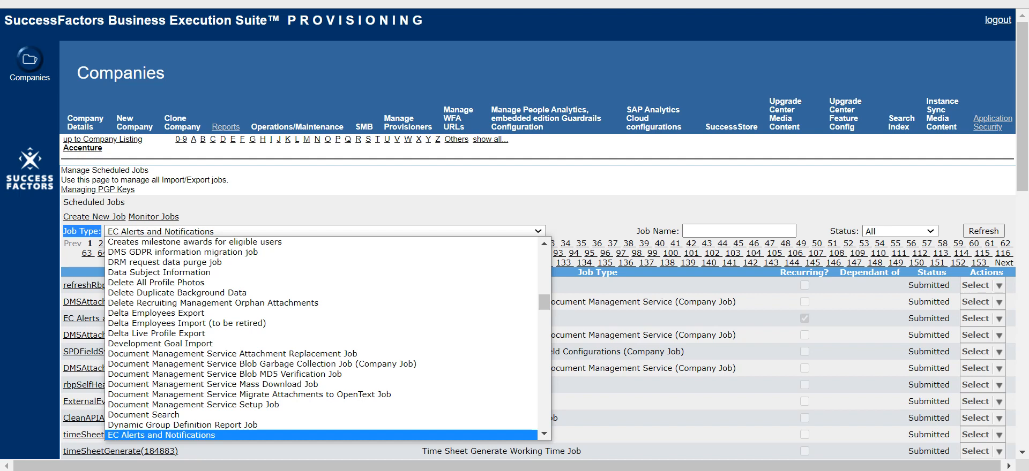
pyautogui.press('Return')
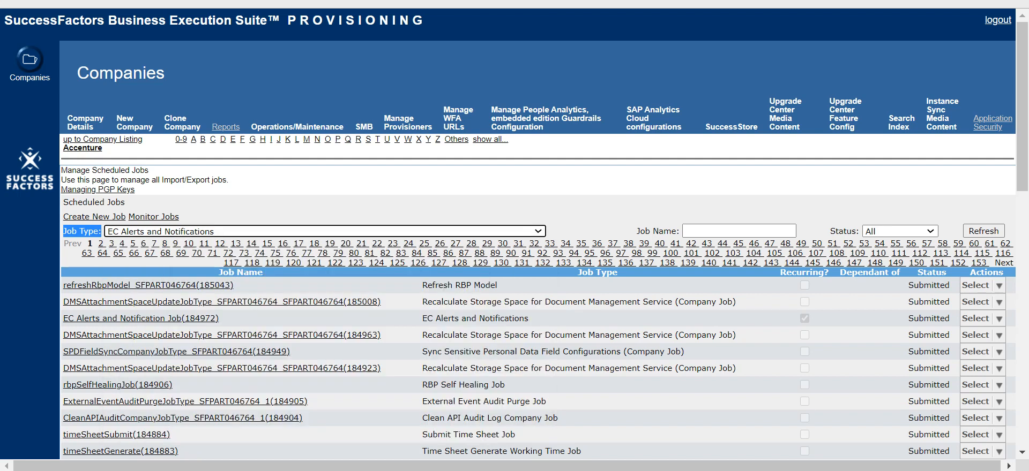
pyautogui.click(126, 202)
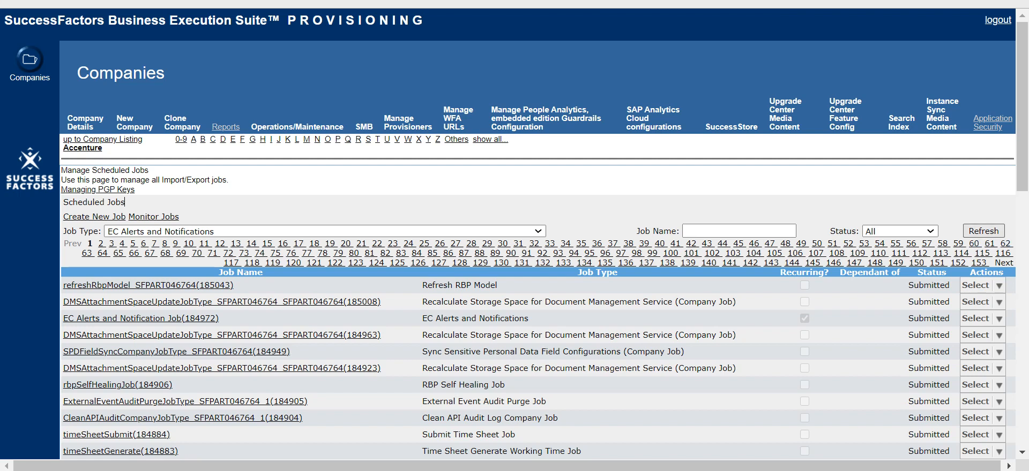
pyautogui.click(983, 231)
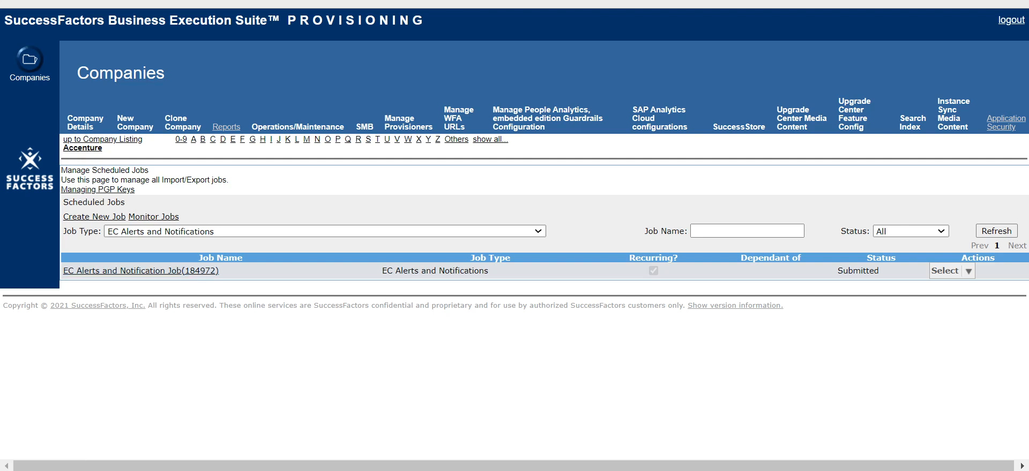
# Step: Cancel the existing EC Alerts and Notification Job and then delete it, confirming both actions
pyautogui.click(951, 271)
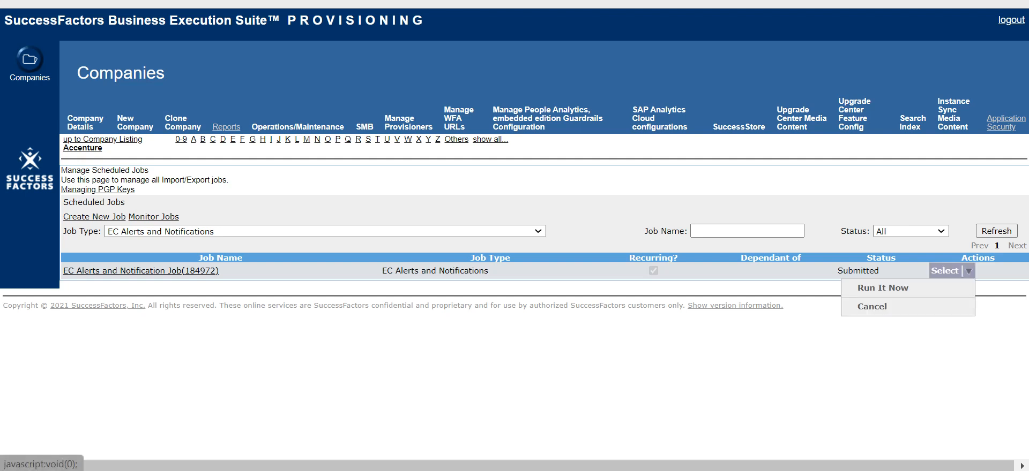
pyautogui.click(872, 307)
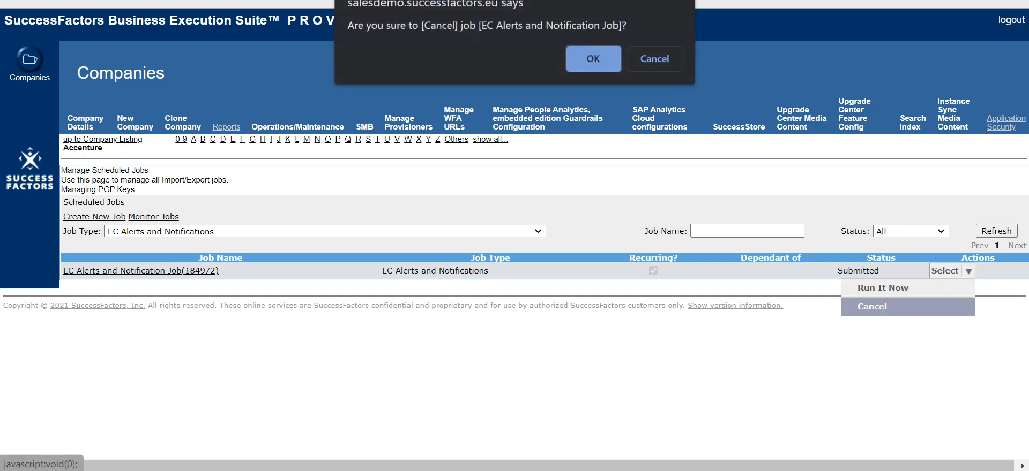
pyautogui.press('Return')
pyautogui.click(951, 271)
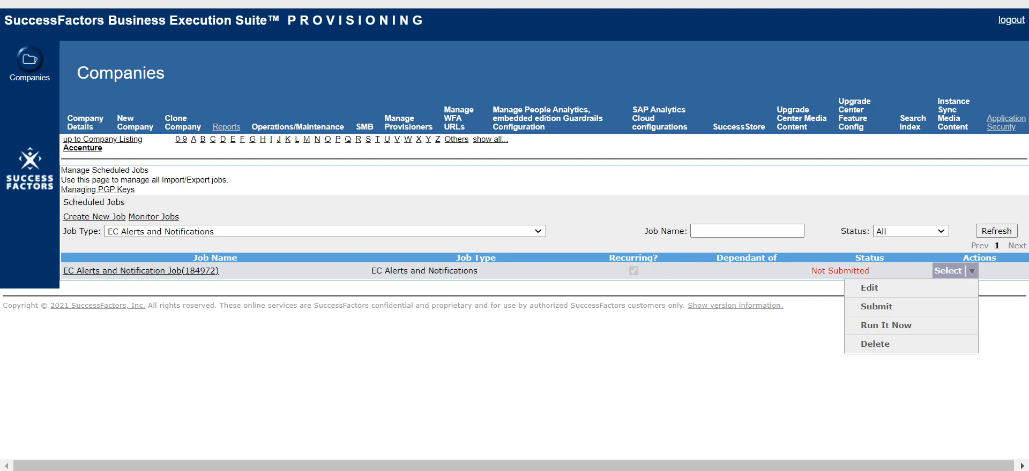
pyautogui.click(875, 344)
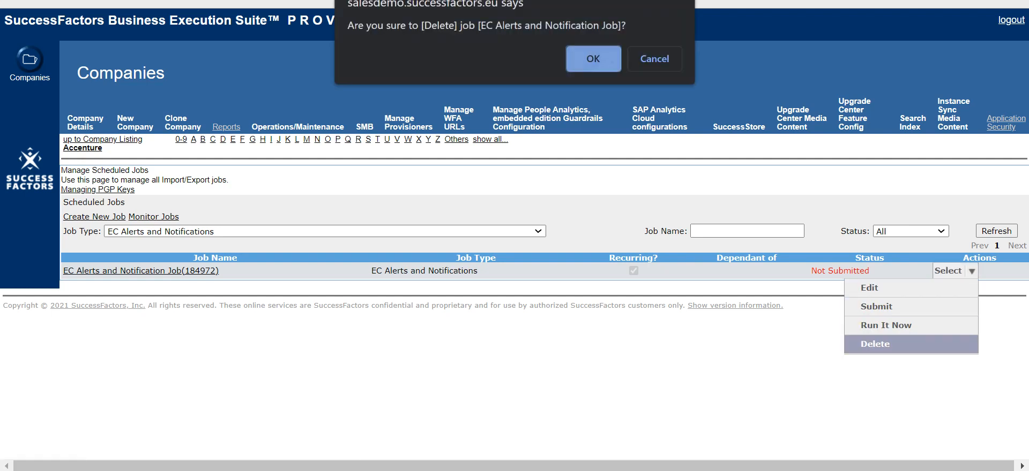
pyautogui.press('Return')
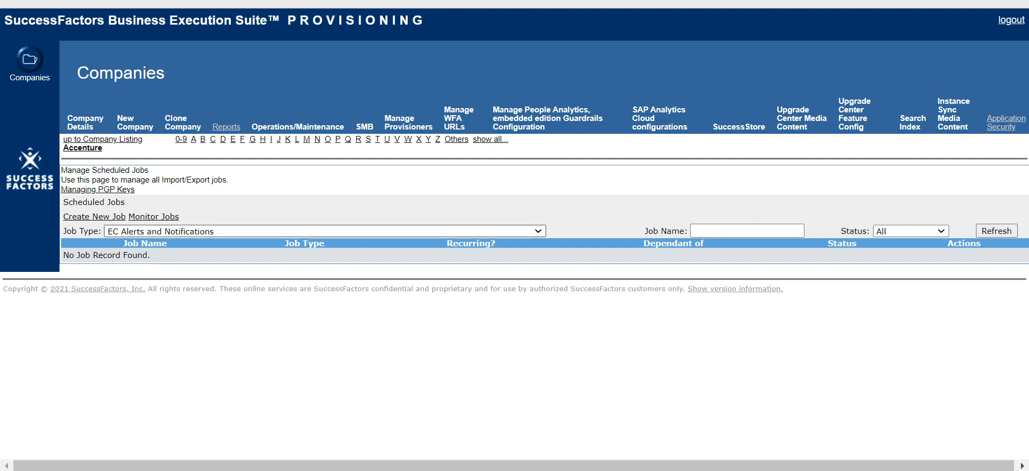
# Step: Refresh the scheduled jobs list filtered by the EC Alerts and Notifications job type
pyautogui.click(325, 231)
pyautogui.scroll(1, 325, 283)
pyautogui.press('Down')
pyautogui.press('Down')
pyautogui.press('Down')
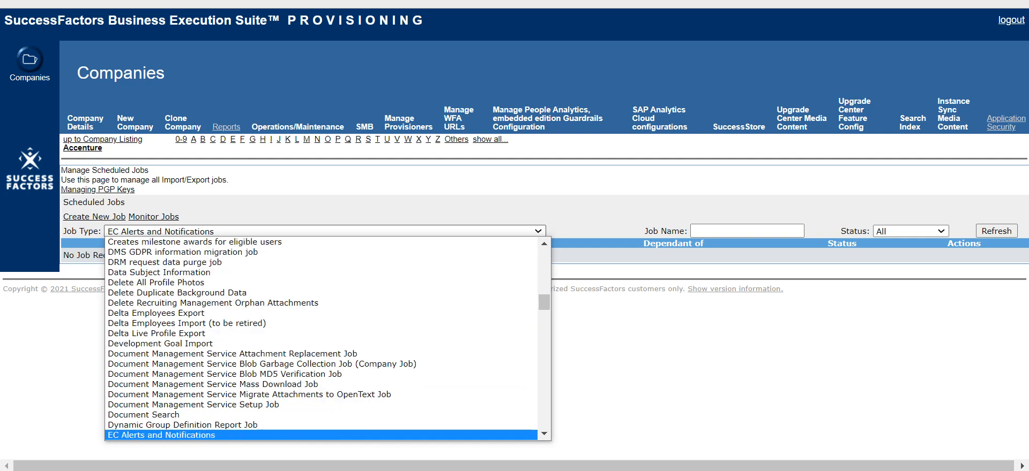
pyautogui.press('Return')
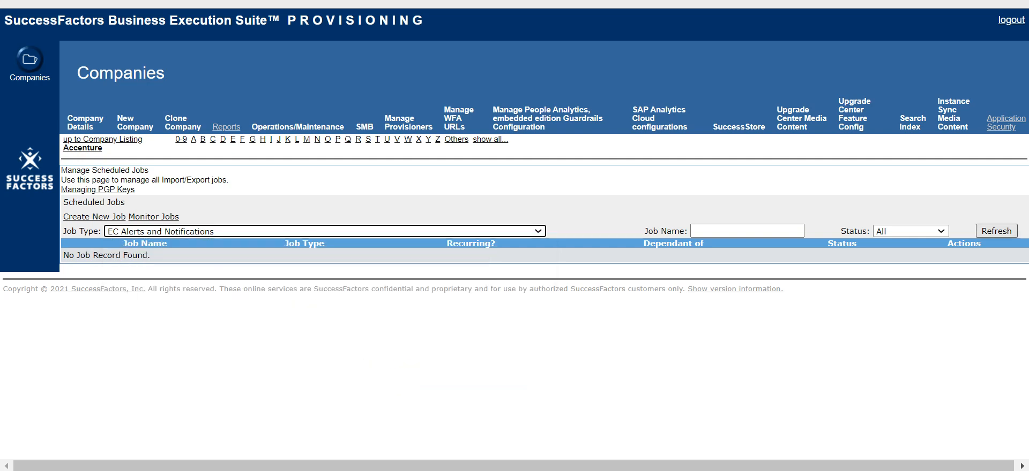
pyautogui.click(996, 232)
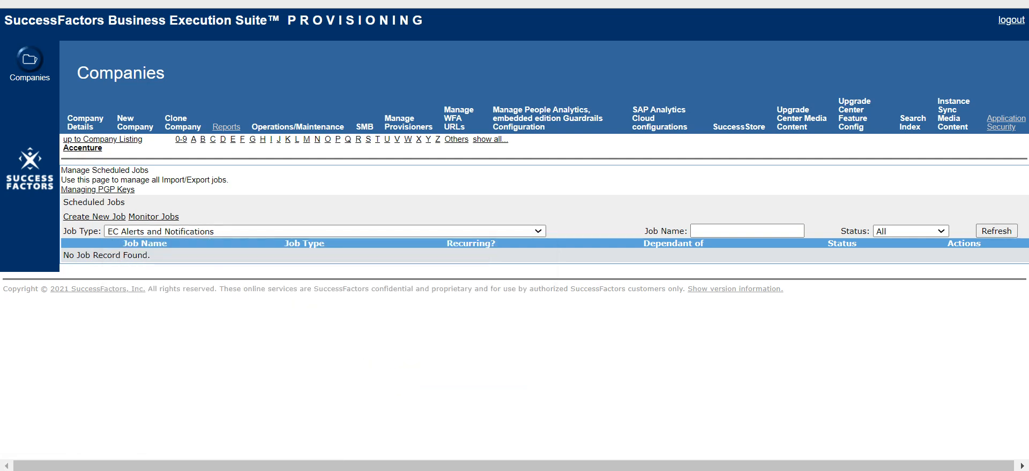
pyautogui.moveTo(63, 255); pyautogui.dragTo(150, 256)
pyautogui.click(155, 257)
pyautogui.moveTo(150, 255); pyautogui.dragTo(63, 255)
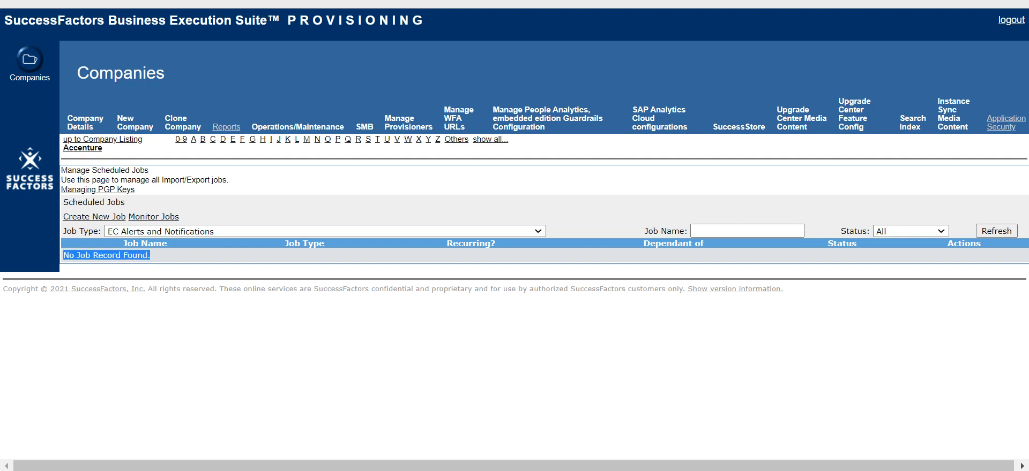
pyautogui.click(118, 257)
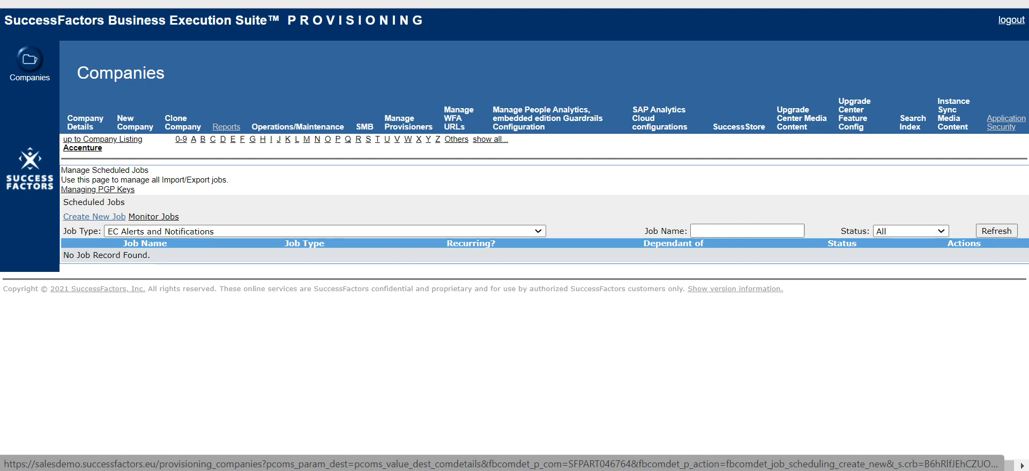
# Step: Start creating a new scheduled job and name it EC_Alerts_Job
pyautogui.click(94, 216)
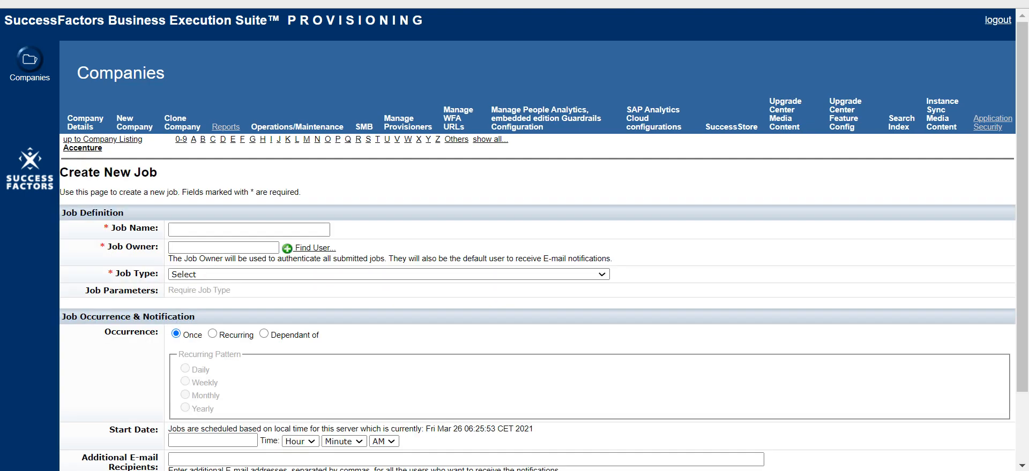
pyautogui.click(249, 229)
pyautogui.write('EC_Alert')
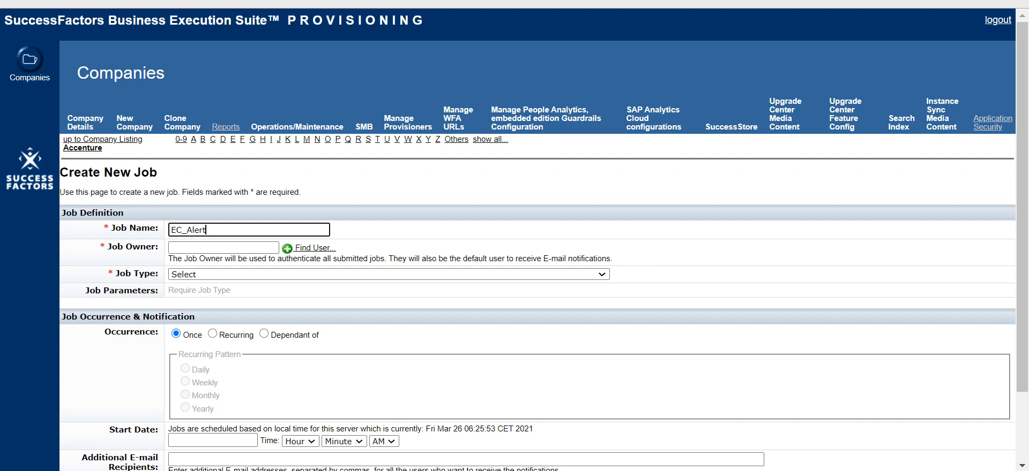
pyautogui.write('s_Job')
pyautogui.press('Tab')
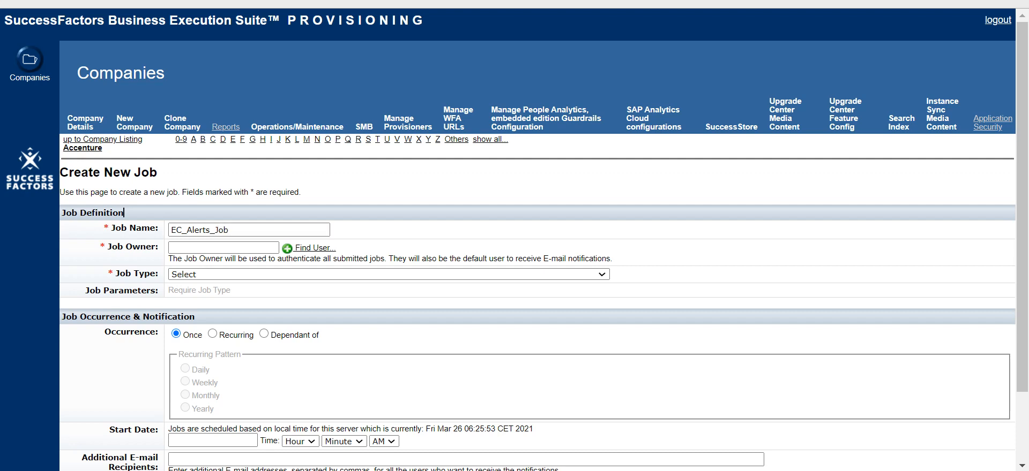
# Step: Set the job owner to the sfadmin user
pyautogui.write('sfadmin')
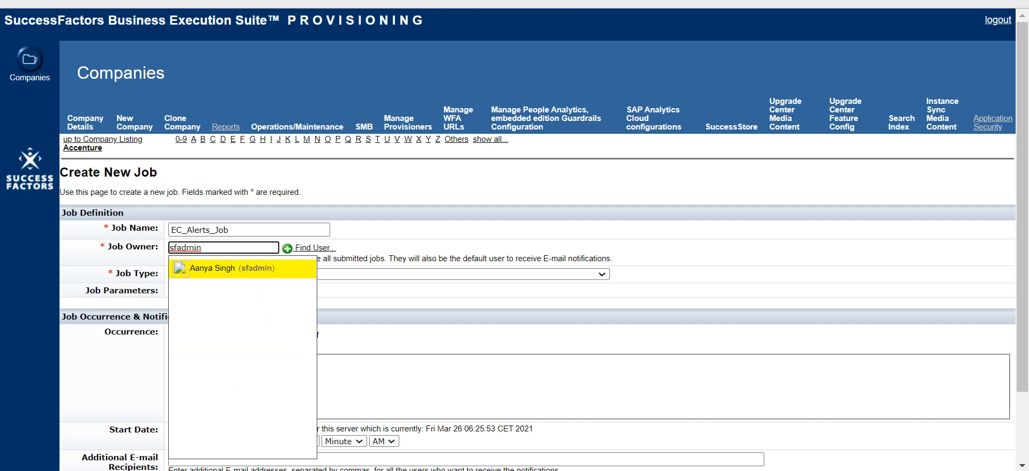
pyautogui.press('Return')
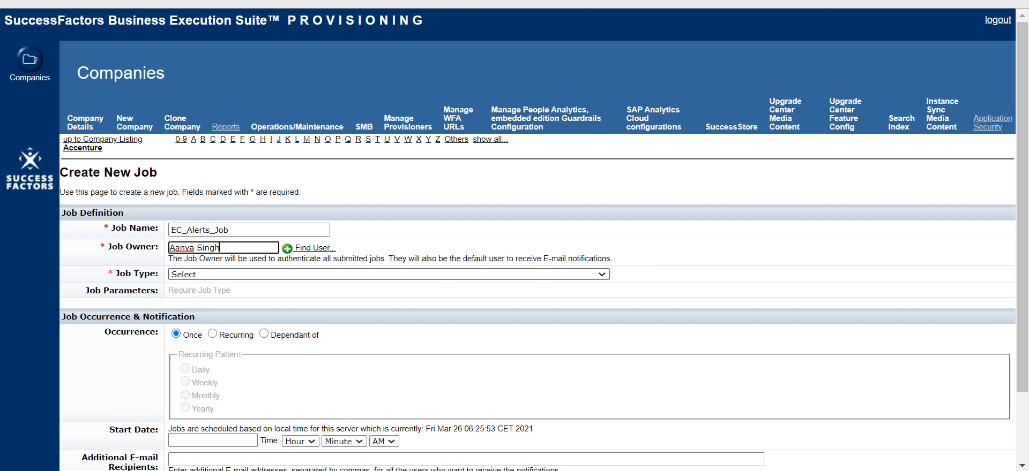
pyautogui.click(236, 230)
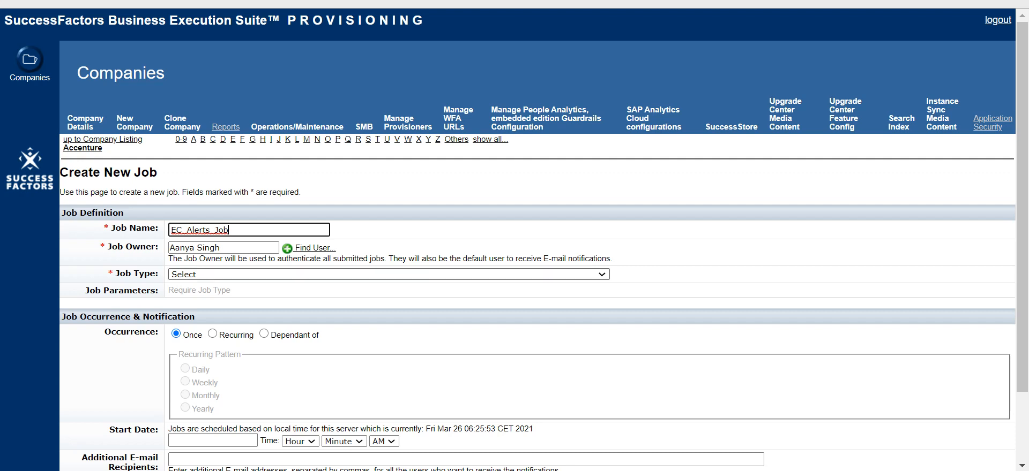
# Step: Choose EC Alerts and Notifications as the job type
pyautogui.click(389, 275)
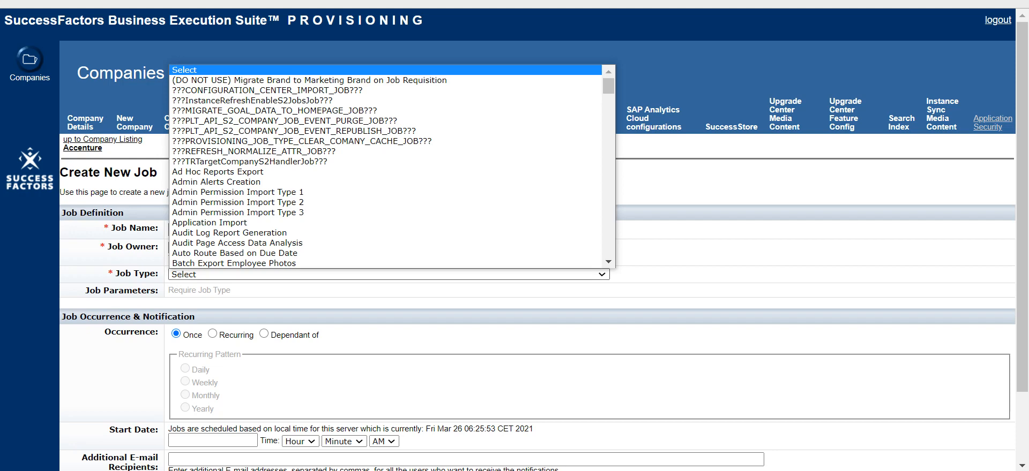
pyautogui.moveTo(608, 88); pyautogui.dragTo(608, 249)
pyautogui.scroll(20, 322, 244)
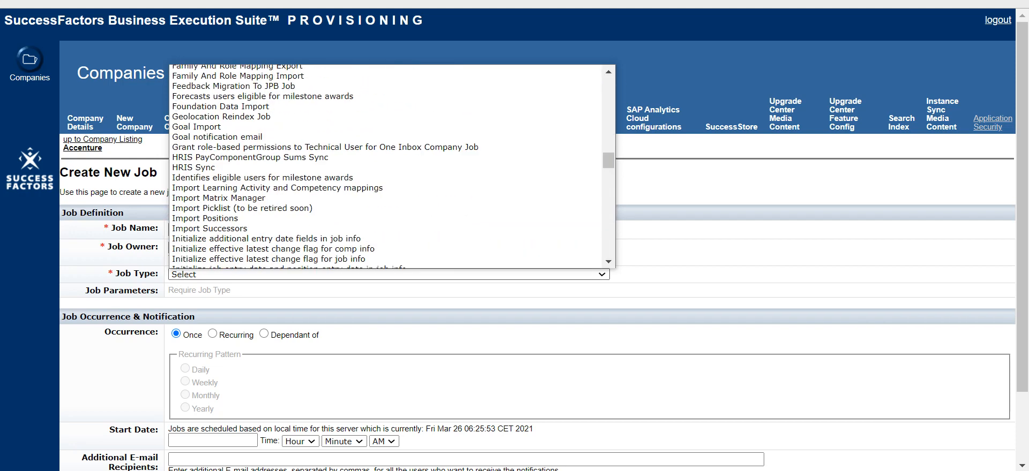
pyautogui.scroll(5, 321, 252)
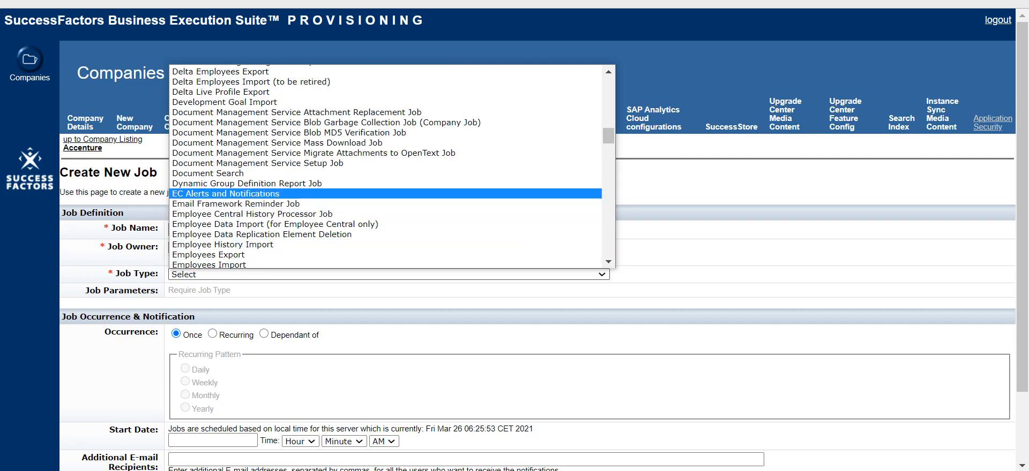
pyautogui.press('Return')
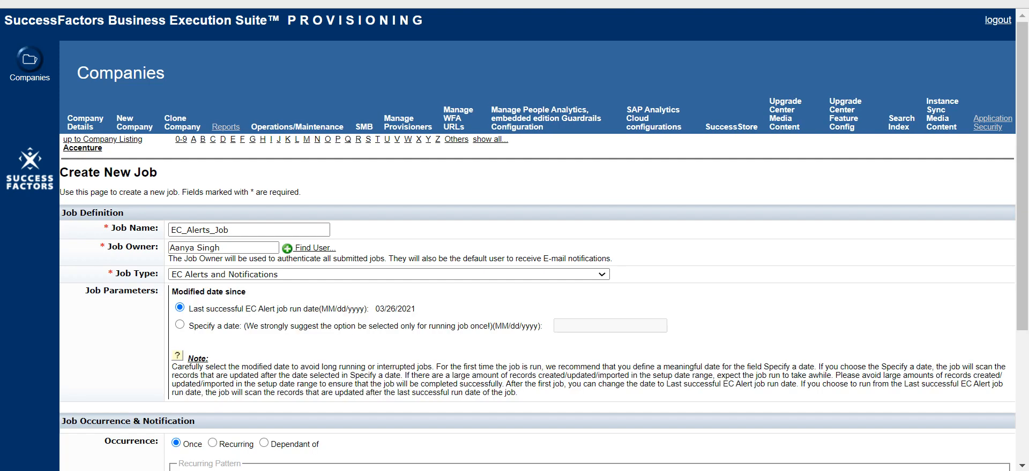
# Step: Make the job recur daily on every hour from 0 to 23 at minute 1
pyautogui.scroll(-2, 514, 241)
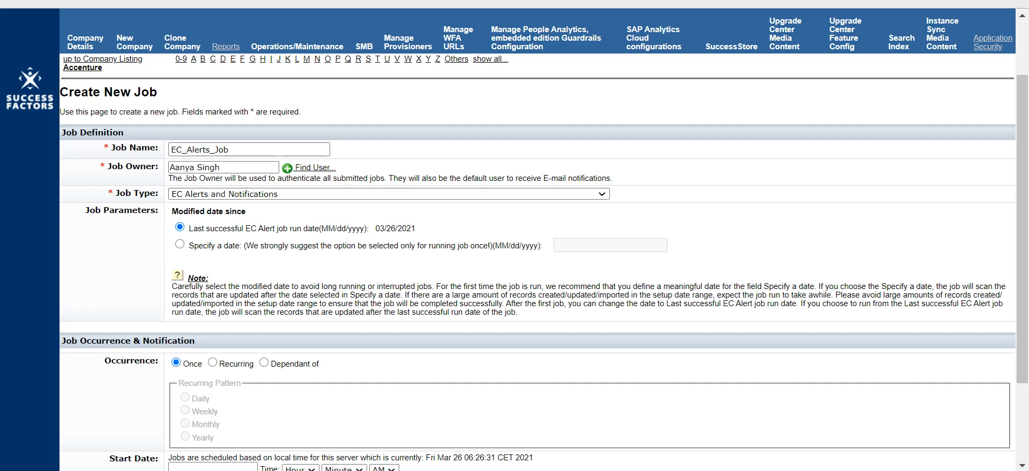
pyautogui.scroll(-2, 536, 241)
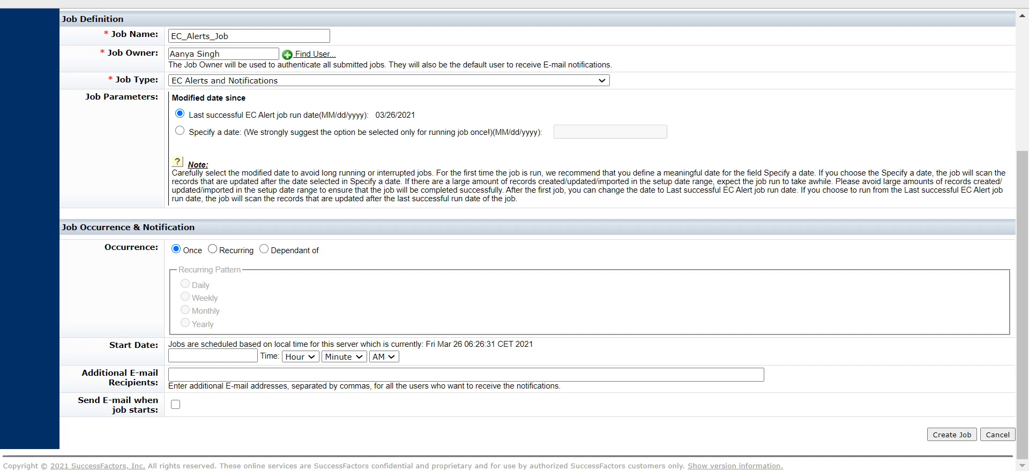
pyautogui.click(212, 249)
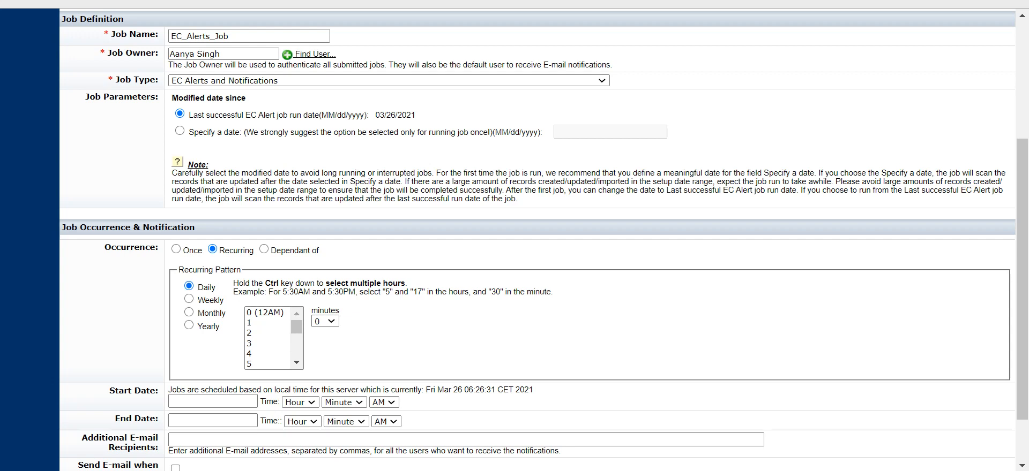
pyautogui.click(267, 323)
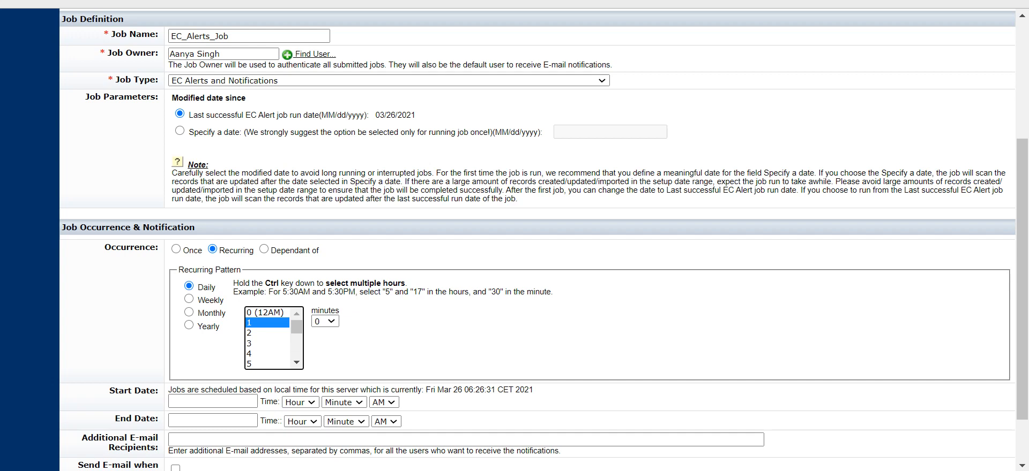
pyautogui.click(267, 313)
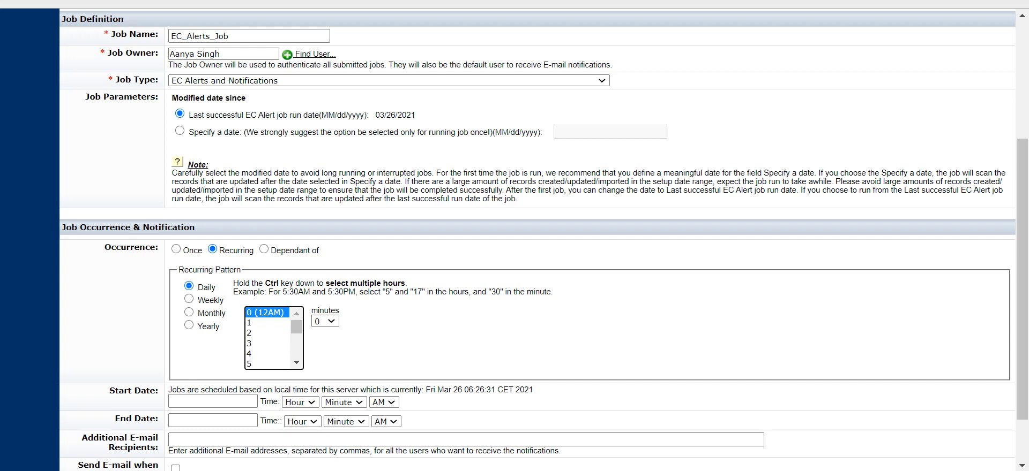
pyautogui.hotkey('shift', 'End')
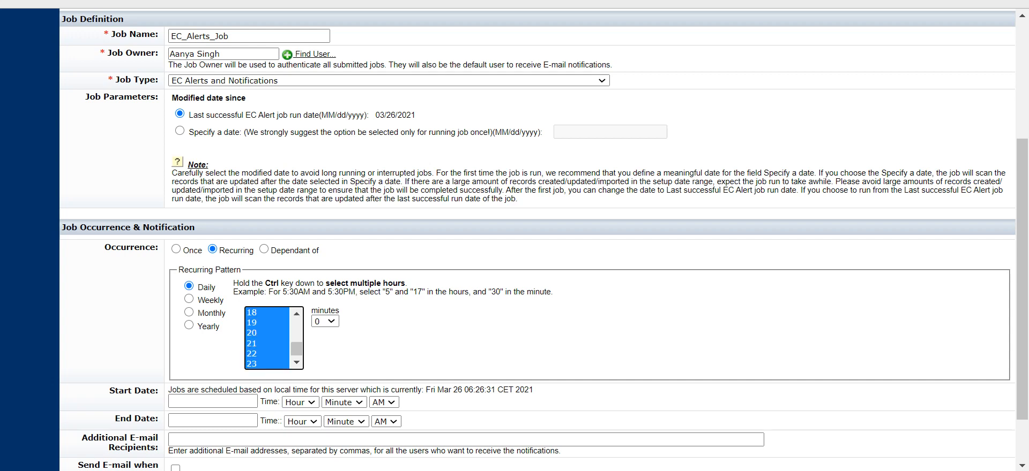
pyautogui.scroll(6, 268, 337)
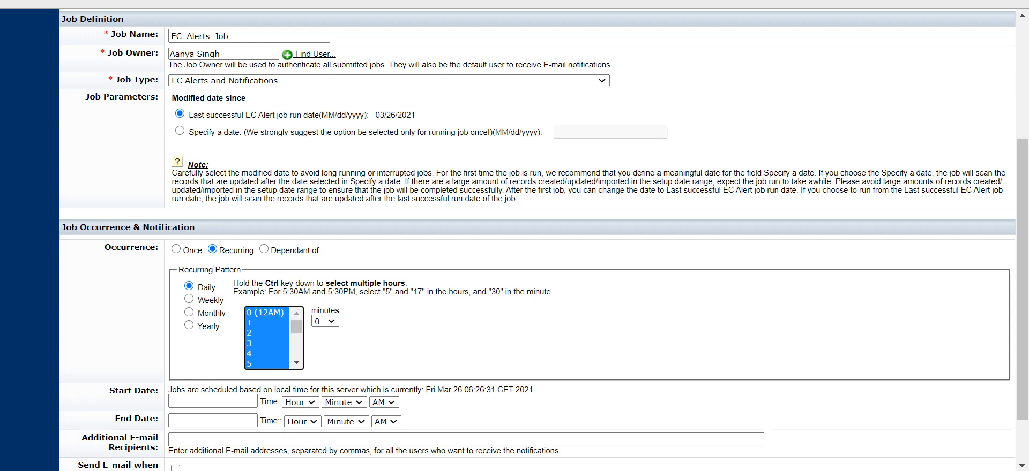
pyautogui.click(325, 322)
pyautogui.press('Return')
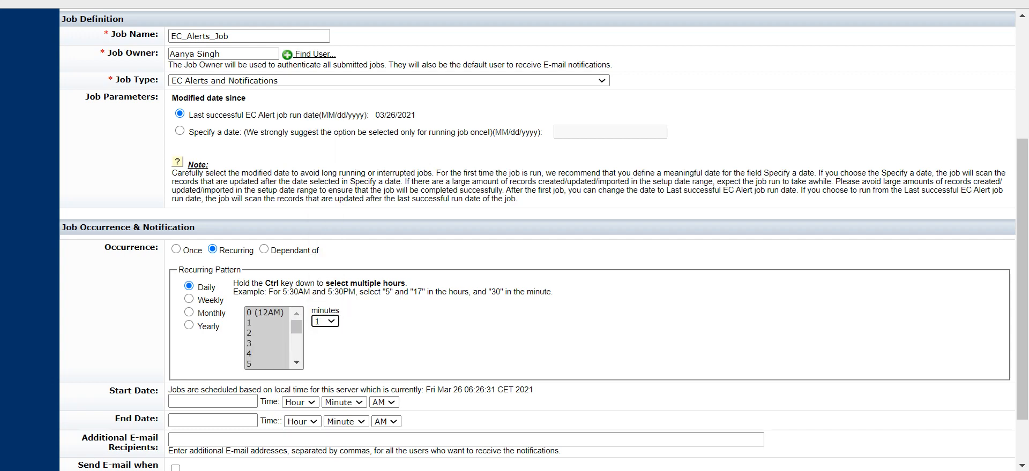
# Step: Try changing the run minute of the recurring pattern to 30
pyautogui.click(347, 338)
pyautogui.click(325, 322)
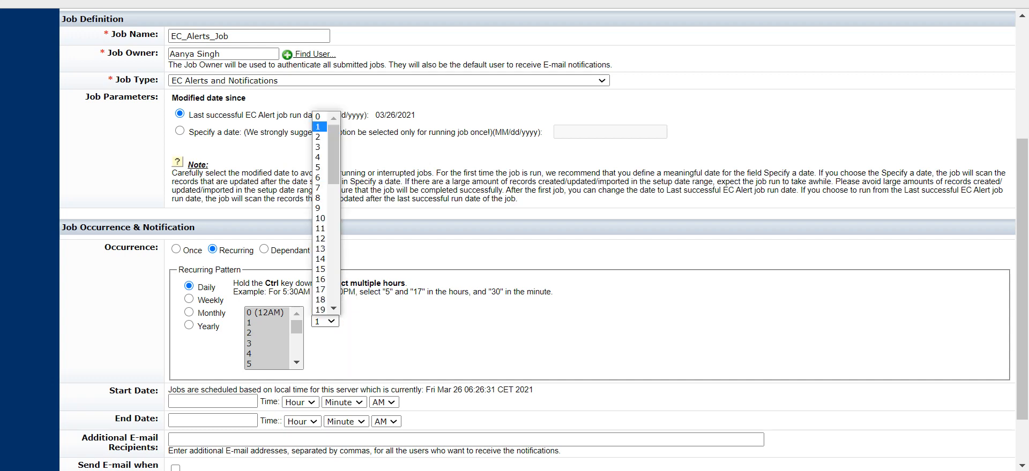
pyautogui.scroll(-3, 333, 308)
pyautogui.scroll(-3, 324, 242)
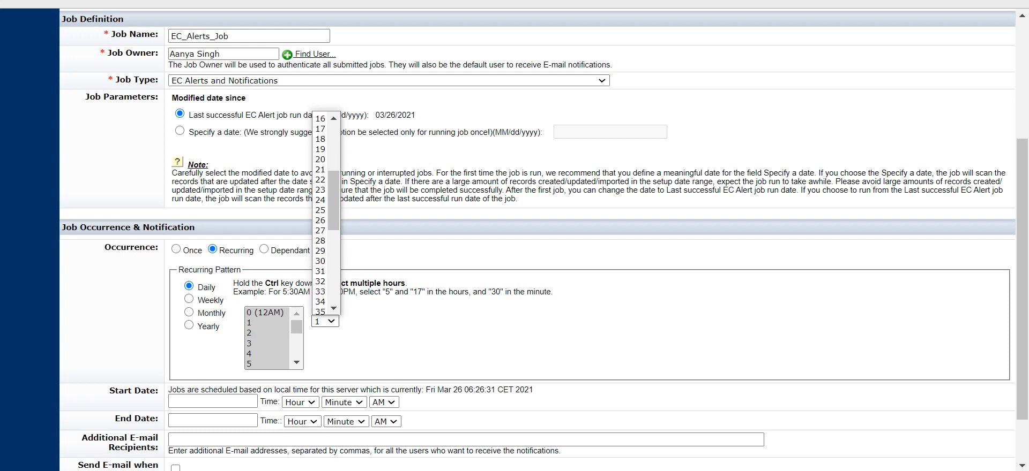
pyautogui.click(320, 264)
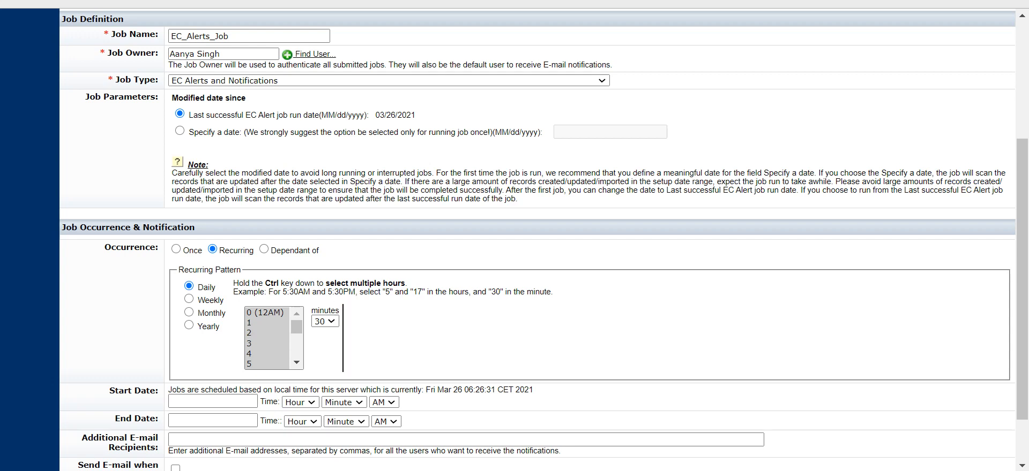
pyautogui.click(325, 321)
pyautogui.moveTo(333, 185); pyautogui.dragTo(333, 144)
pyautogui.click(320, 127)
pyautogui.hotkey('alt', 'Down')
pyautogui.press('pagedown')
pyautogui.scroll(-3, 325, 215)
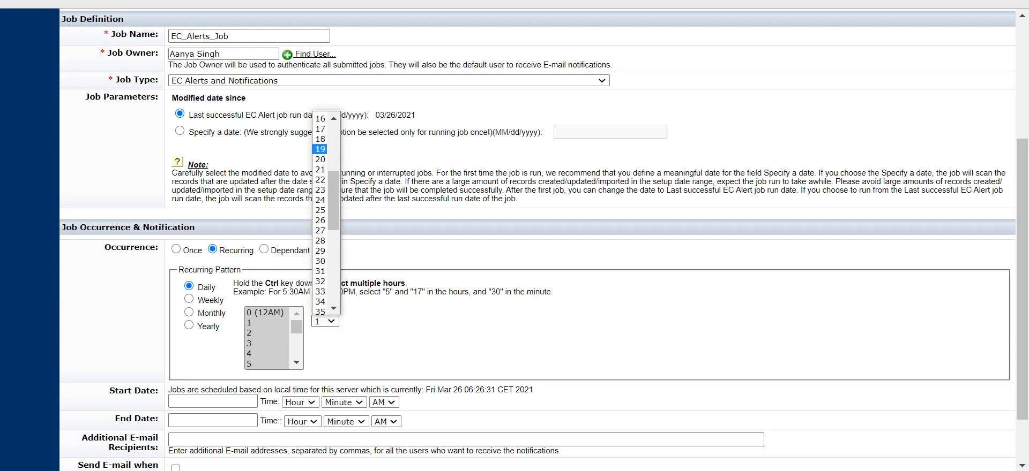
pyautogui.click(320, 262)
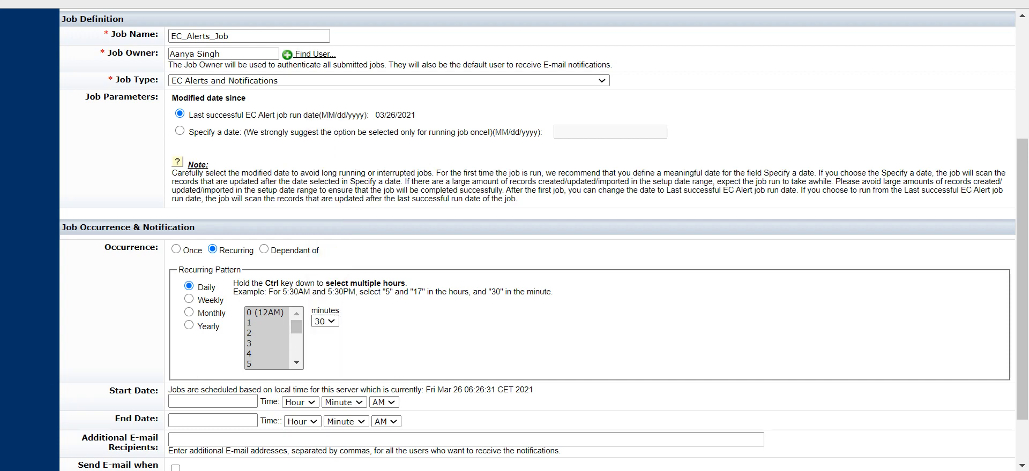
pyautogui.click(325, 321)
pyautogui.moveTo(333, 193); pyautogui.dragTo(333, 158)
pyautogui.click(320, 127)
pyautogui.click(343, 339)
# Step: Set the job's start date to 26 March 2021
pyautogui.scroll(-2, 536, 241)
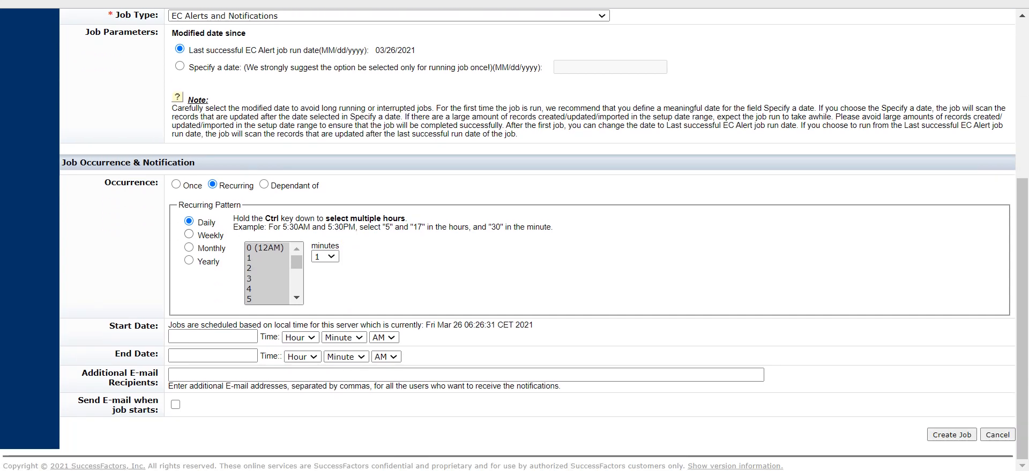
pyautogui.click(212, 337)
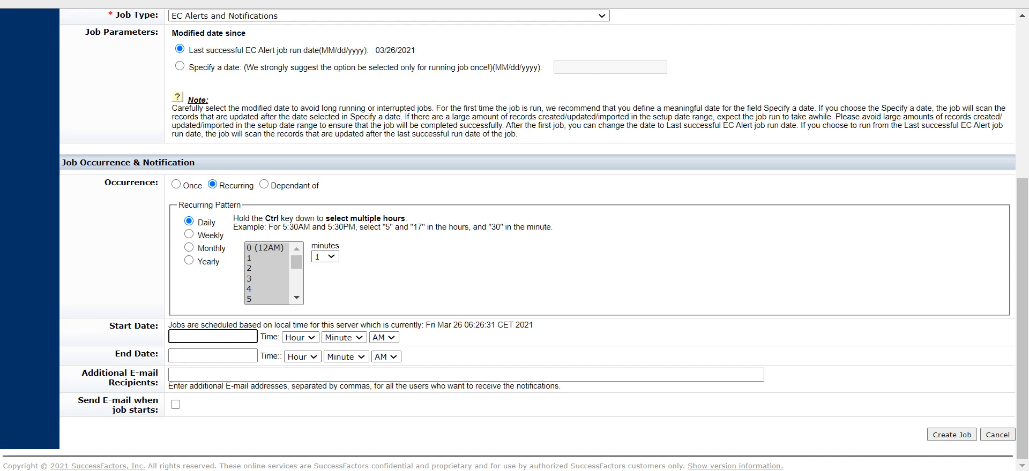
pyautogui.moveTo(426, 326); pyautogui.dragTo(533, 325)
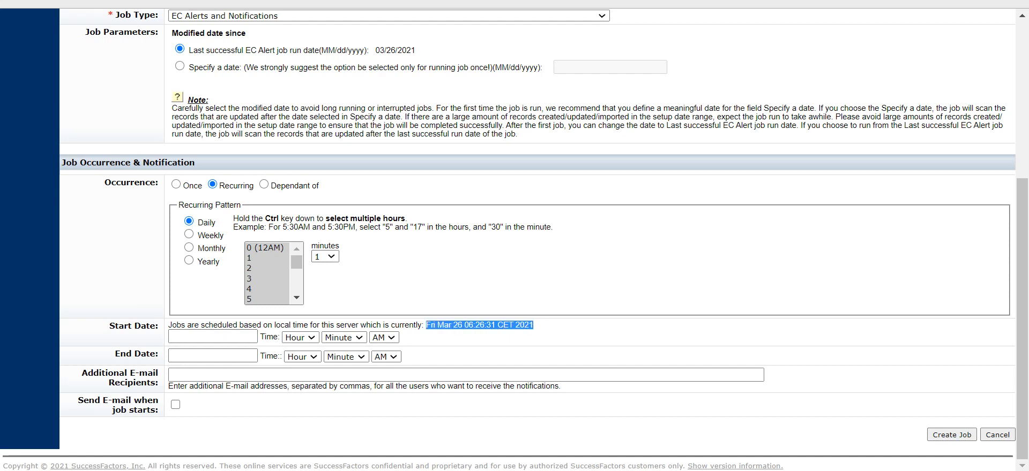
pyautogui.click(212, 337)
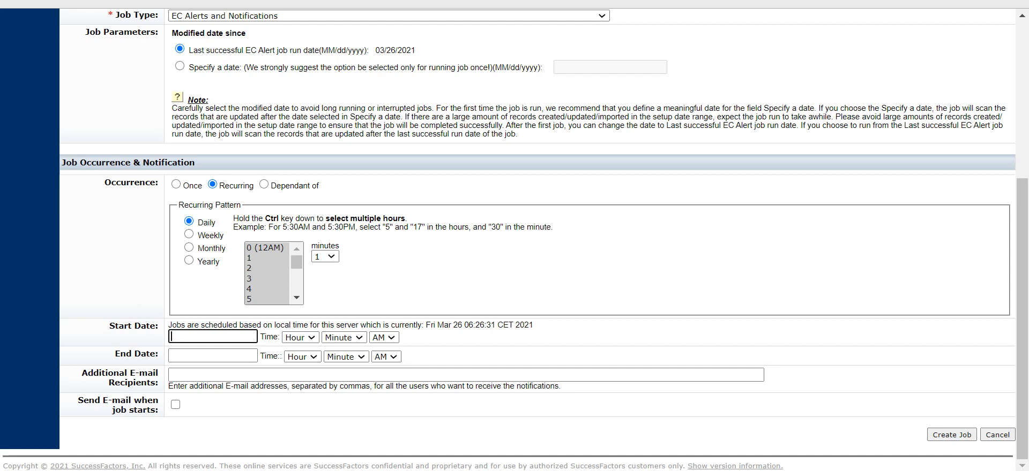
pyautogui.moveTo(426, 325); pyautogui.dragTo(534, 326)
pyautogui.click(406, 342)
pyautogui.click(213, 337)
pyautogui.write('26 March 2021')
pyautogui.click(460, 341)
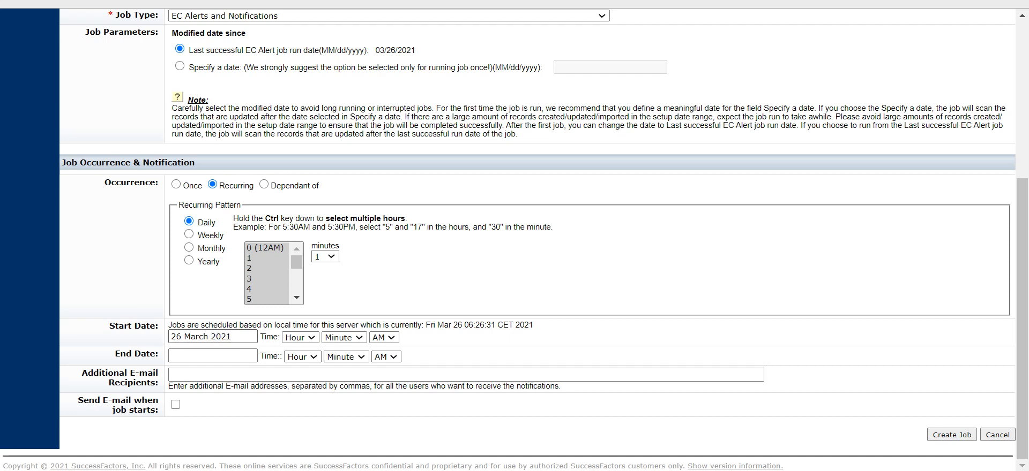
# Step: Set the job's end date to 31 December 2099
pyautogui.click(213, 355)
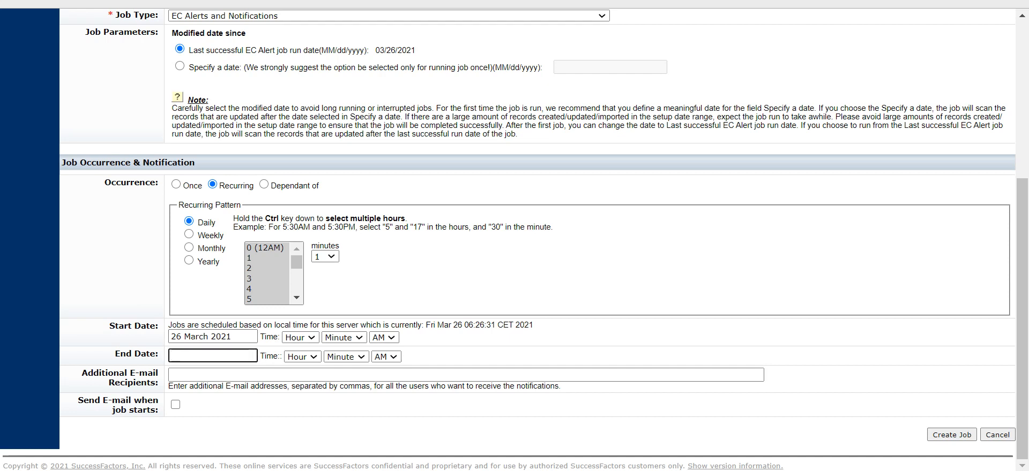
pyautogui.write('31 December 2099')
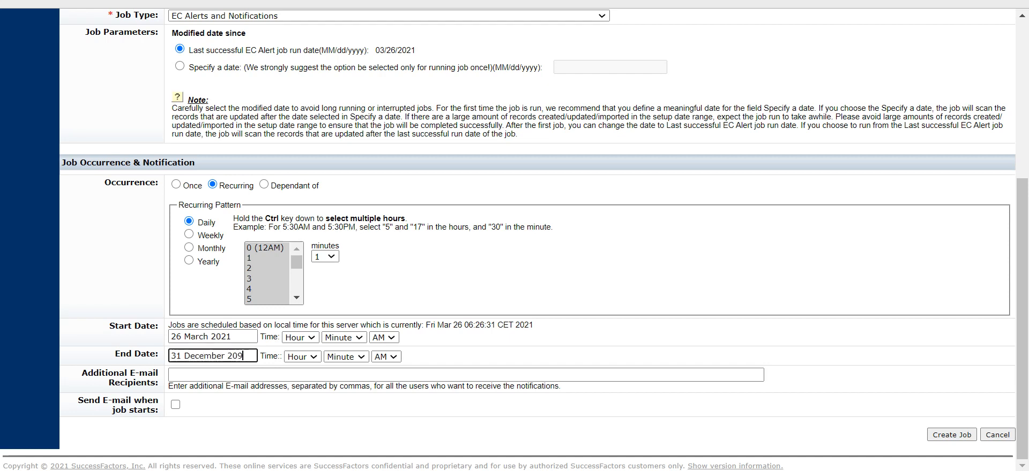
pyautogui.click(402, 356)
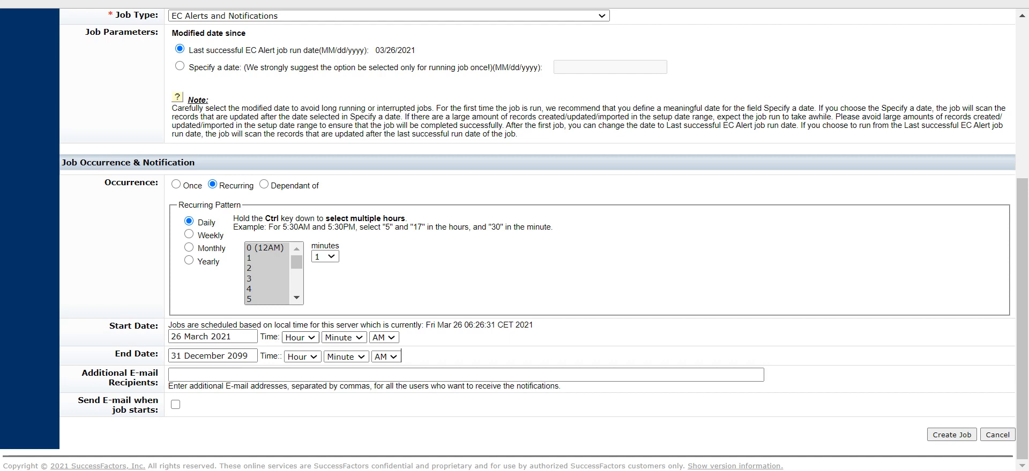
# Step: Set the start time to 6:30 AM
pyautogui.click(300, 338)
pyautogui.press('Down')
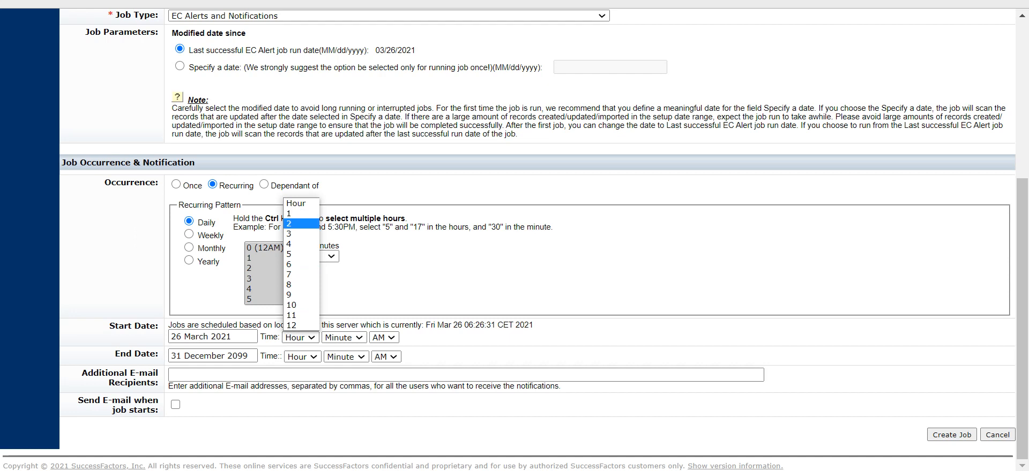
pyautogui.click(297, 264)
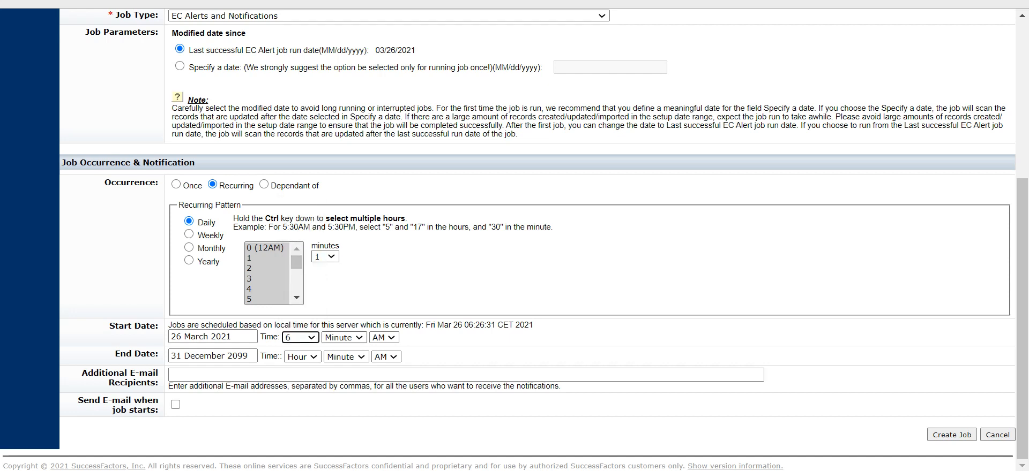
pyautogui.click(343, 338)
pyautogui.scroll(-5, 337, 241)
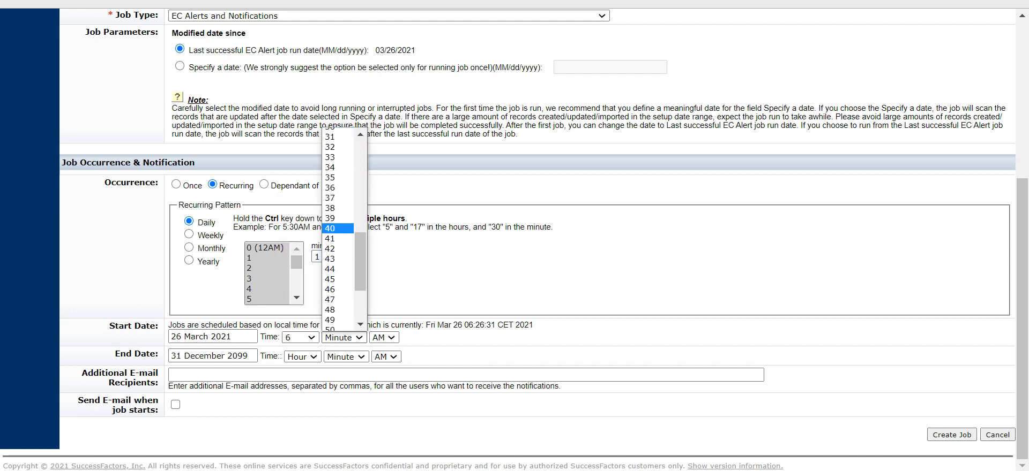
pyautogui.scroll(5, 337, 195)
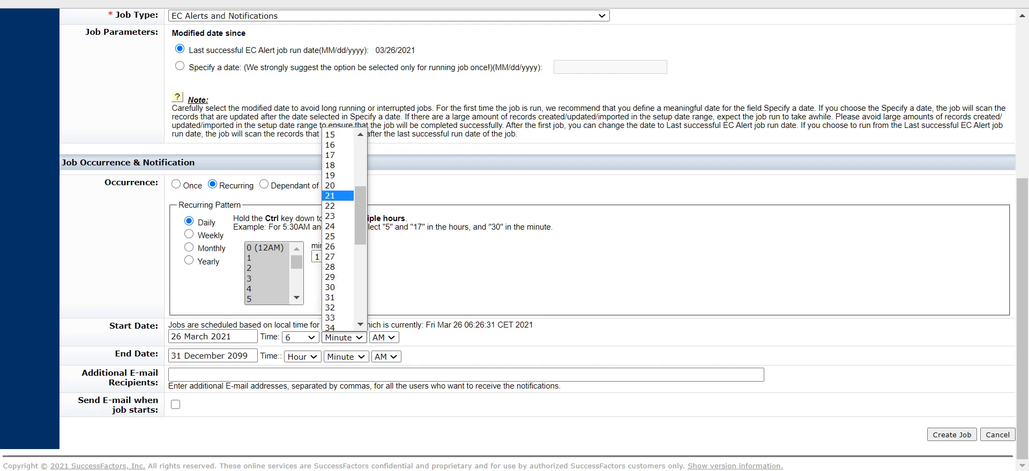
pyautogui.click(335, 287)
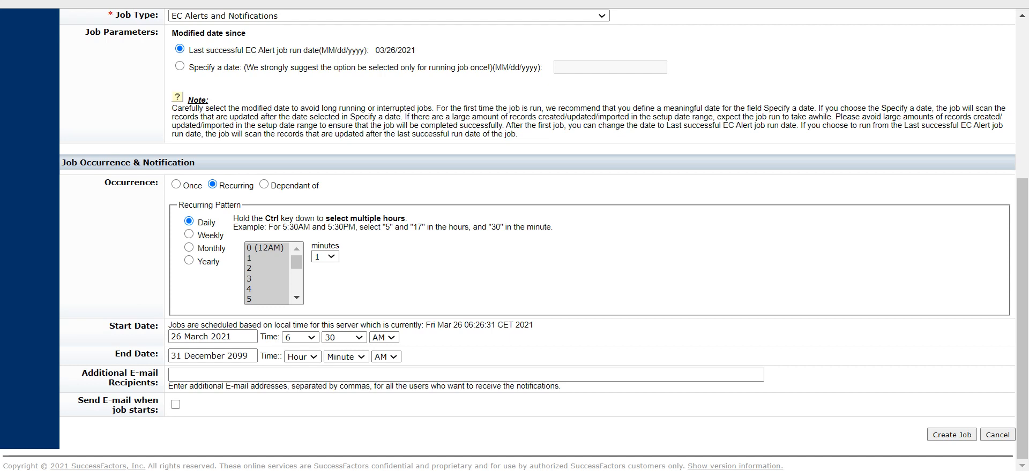
# Step: Set the end time to 12:00 AM
pyautogui.click(302, 356)
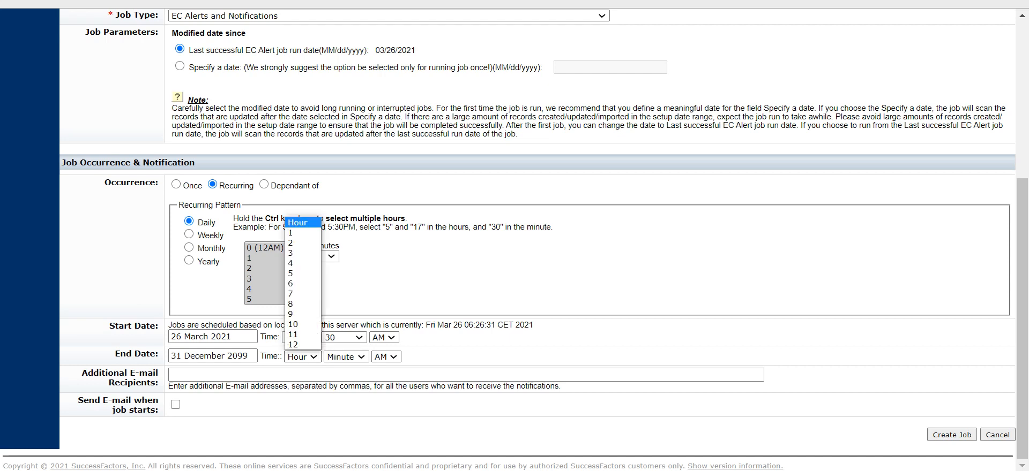
pyautogui.click(300, 347)
pyautogui.click(345, 356)
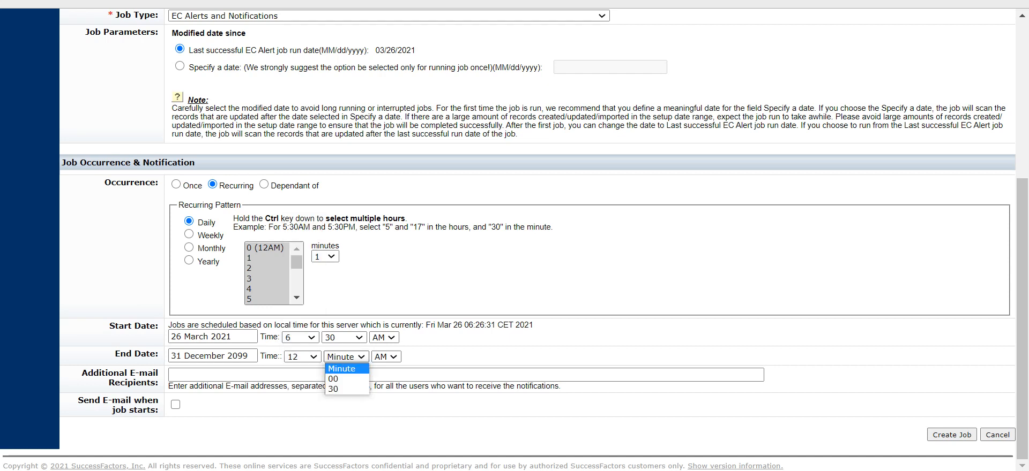
pyautogui.click(337, 381)
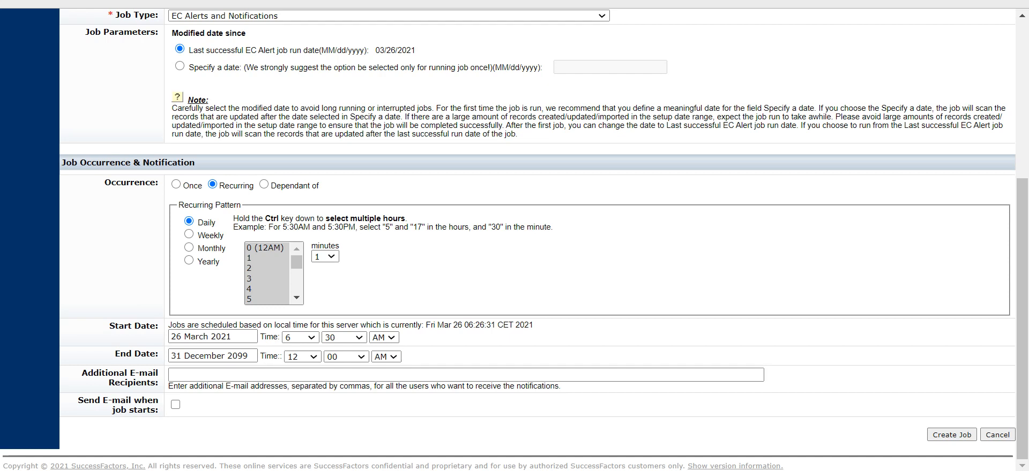
# Step: Try to create the job with the current schedule settings
pyautogui.moveTo(104, 401); pyautogui.dragTo(99, 373)
pyautogui.click(933, 435)
pyautogui.click(932, 435)
pyautogui.click(173, 375)
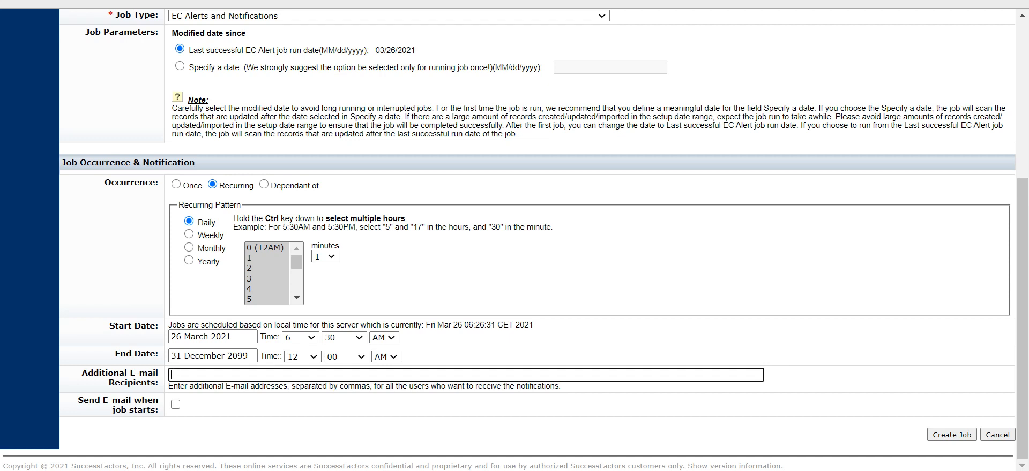
pyautogui.scroll(3, 538, 239)
pyautogui.scroll(-3, 537, 239)
pyautogui.click(951, 435)
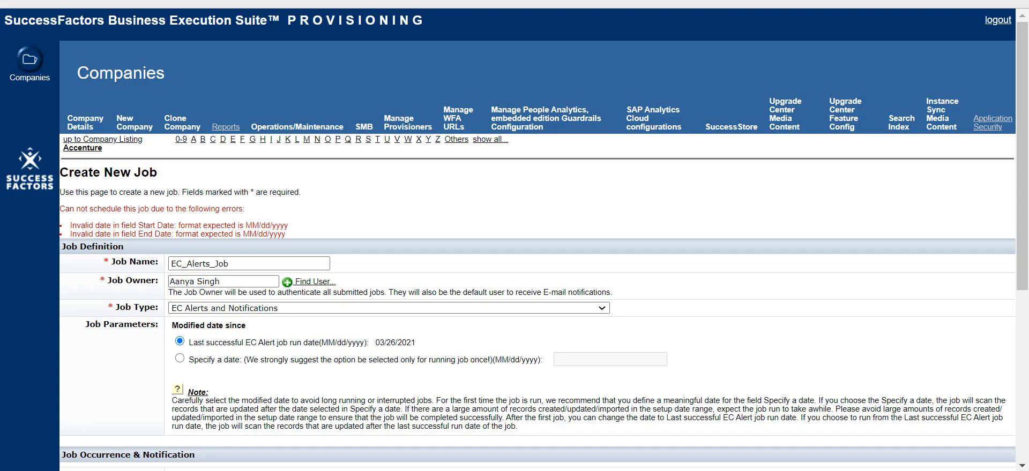
# Step: Re-enter the job's start date in MM/dd/yyyy format as 03/26/2021
pyautogui.moveTo(244, 225); pyautogui.dragTo(288, 225)
pyautogui.scroll(-3, 536, 241)
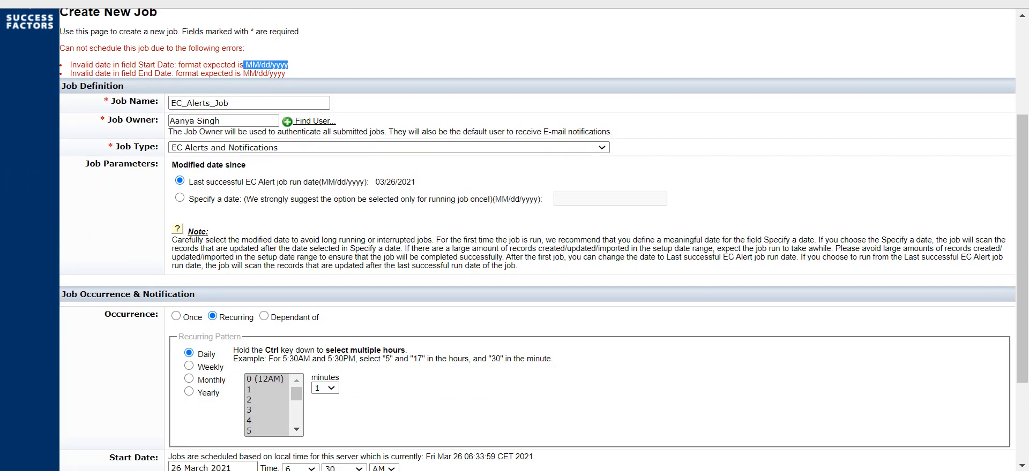
pyautogui.scroll(-3, 536, 241)
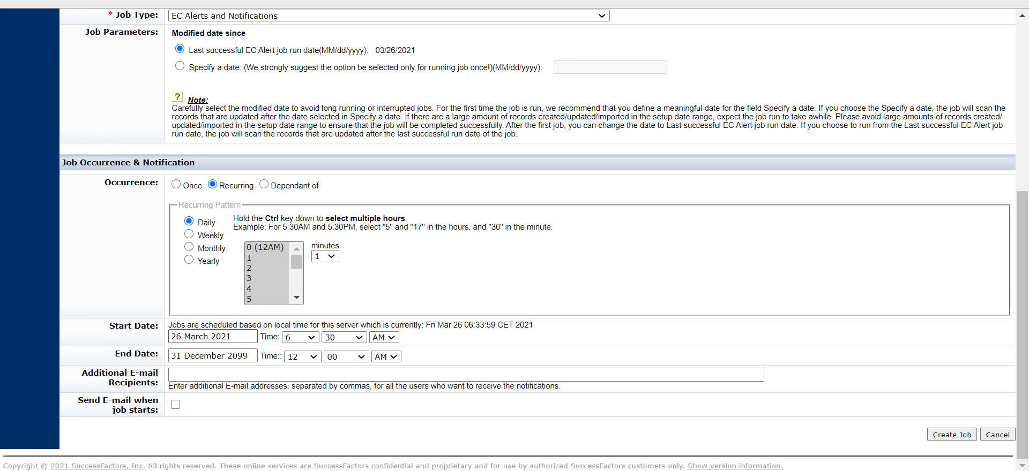
pyautogui.click(213, 337)
pyautogui.write('03')
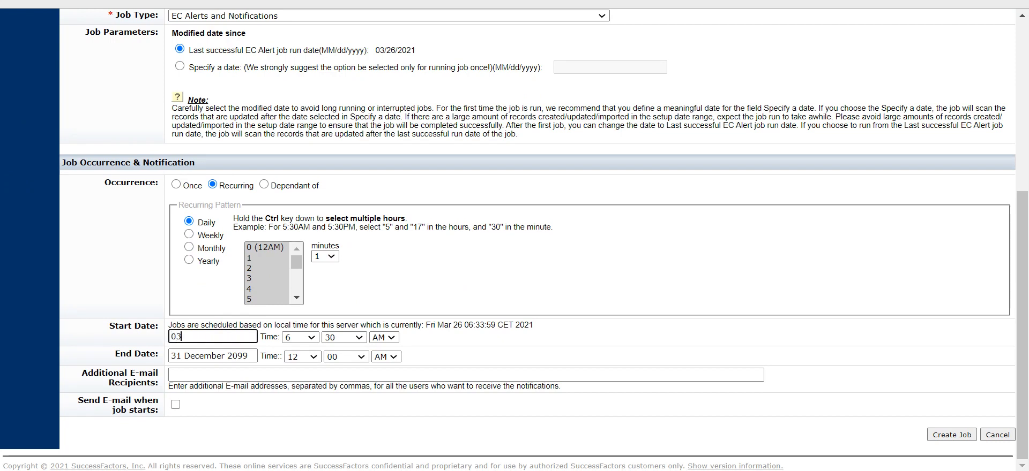
pyautogui.write('/26/2021')
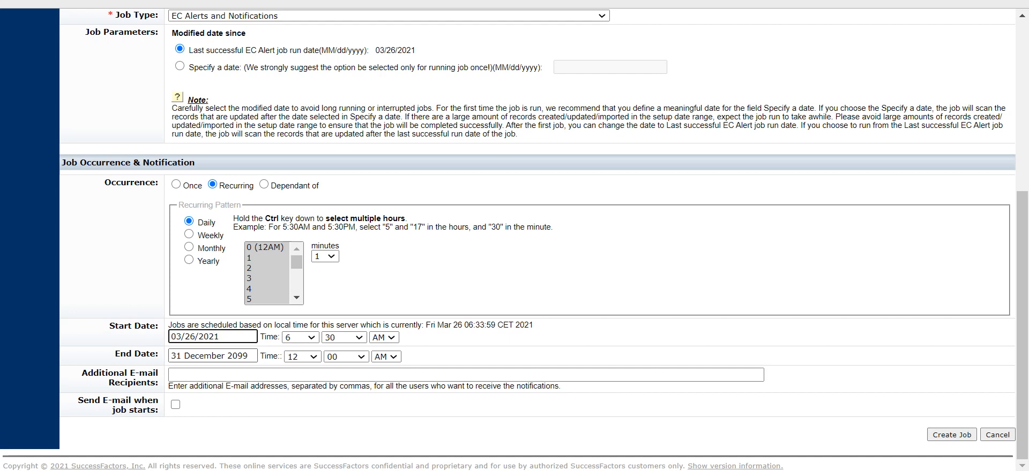
# Step: Re-enter the end date as 12/31/2099 and create the job
pyautogui.press('Tab')
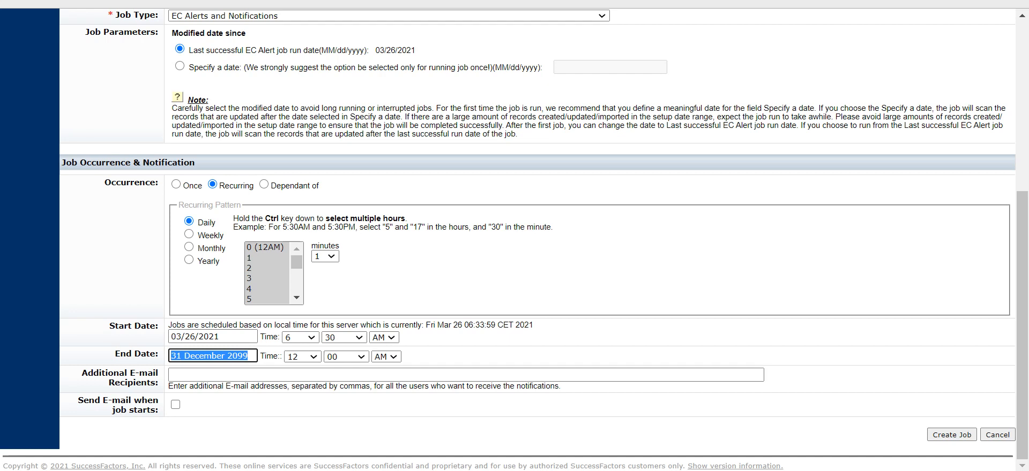
pyautogui.write('12/3')
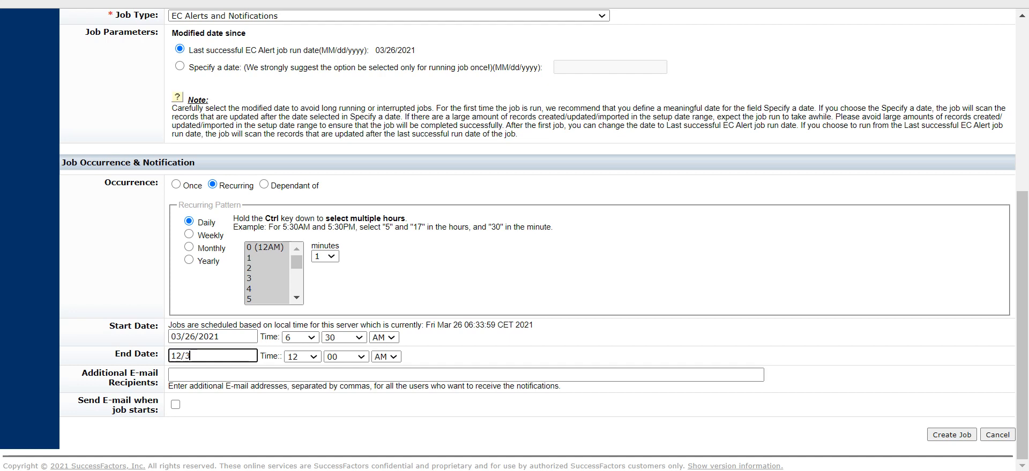
pyautogui.write('1/2099')
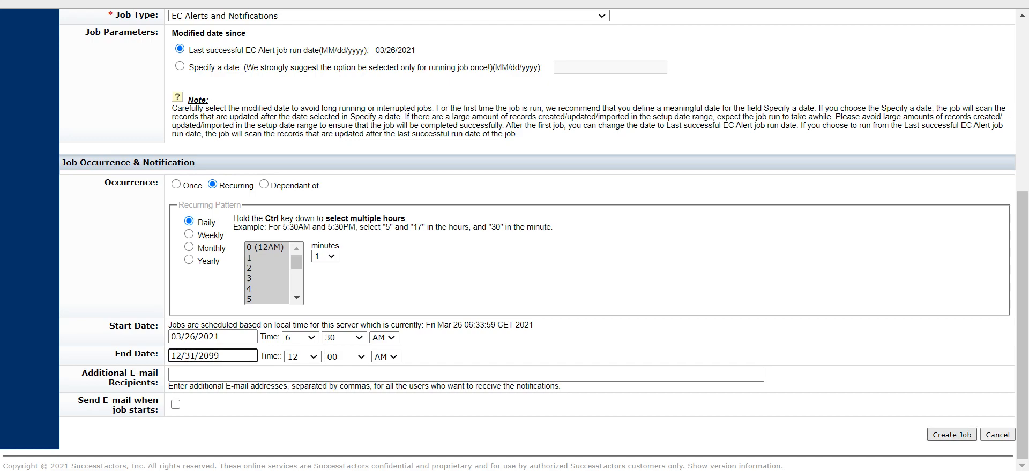
pyautogui.click(951, 435)
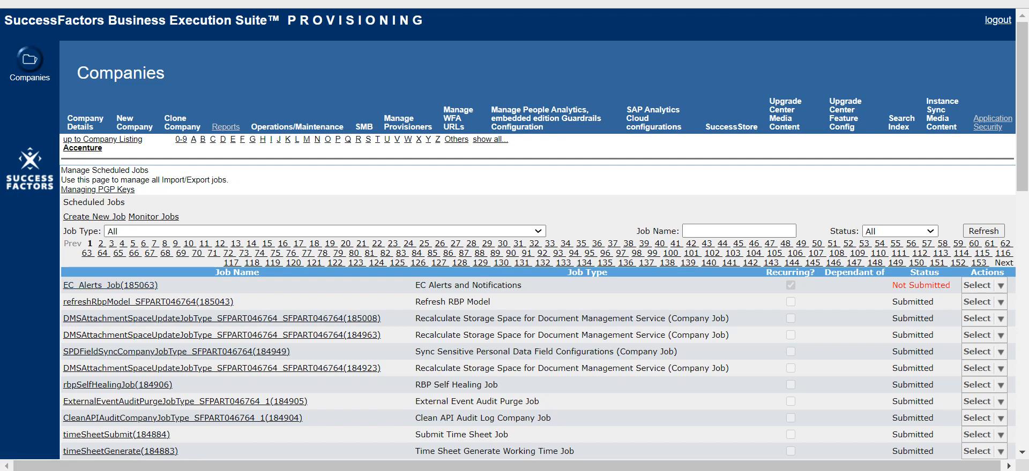
# Step: Submit the EC_Alerts_Job, changing its start time to 6:36 AM and updating the job
pyautogui.moveTo(892, 285); pyautogui.dragTo(951, 286)
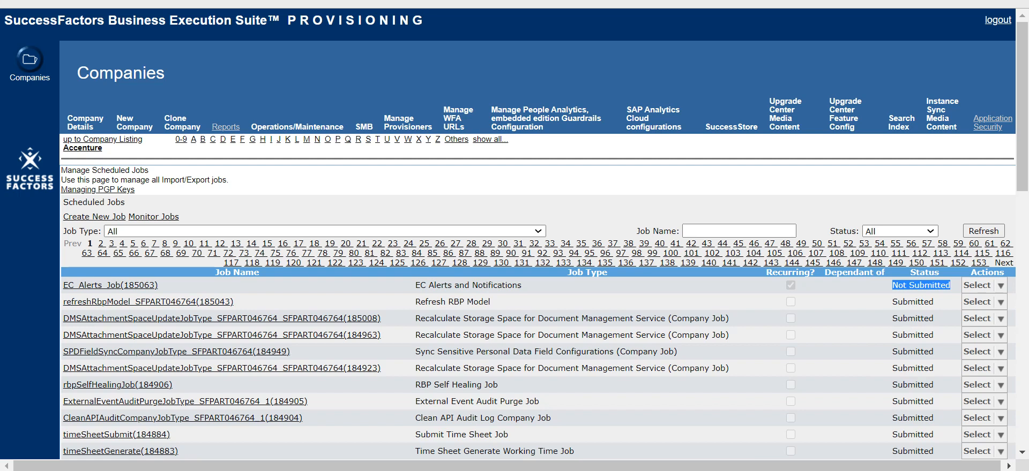
pyautogui.moveTo(984, 286)
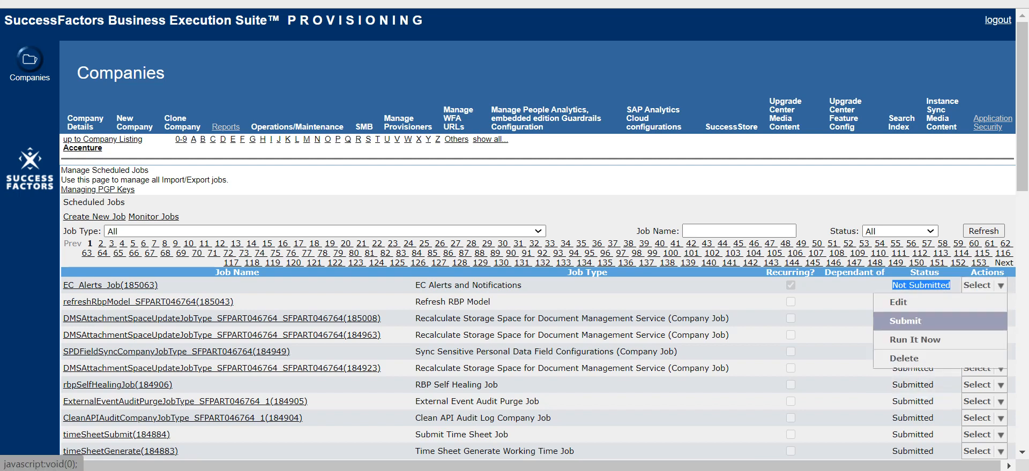
pyautogui.click(905, 321)
pyautogui.press('Return')
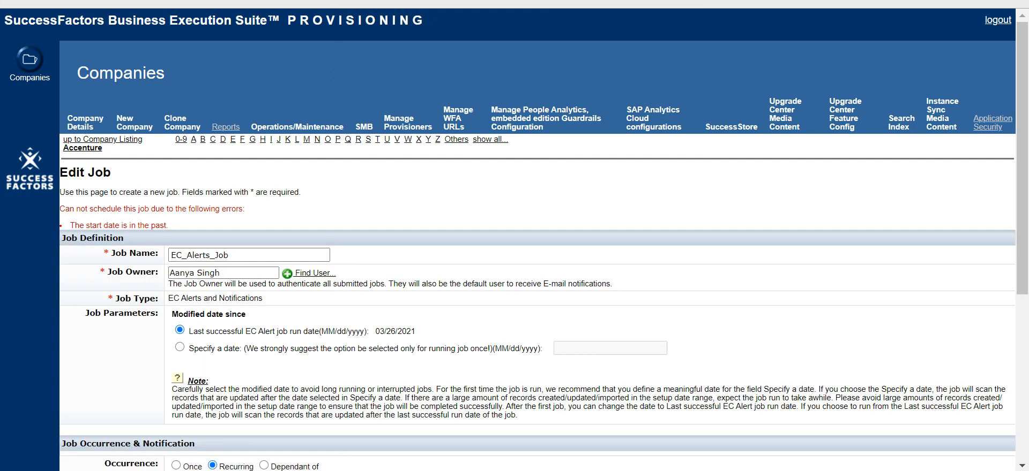
pyautogui.scroll(-5, 536, 241)
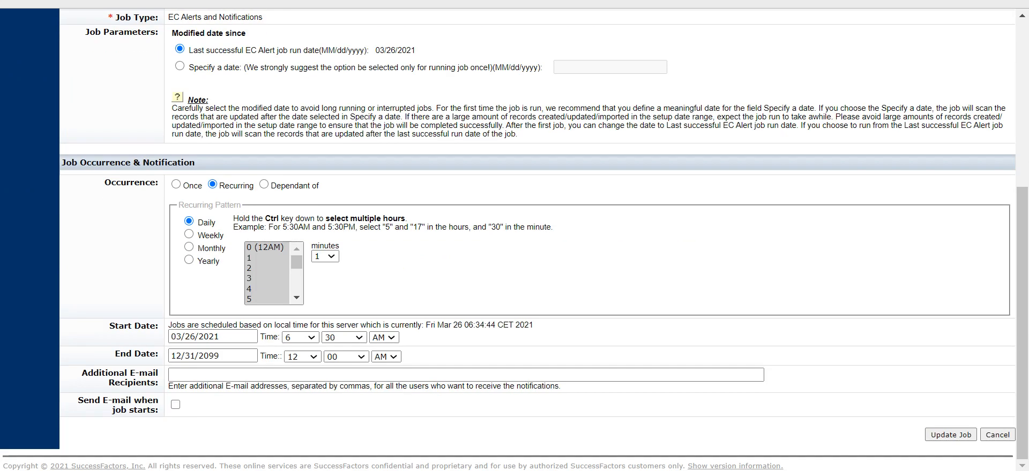
pyautogui.click(343, 338)
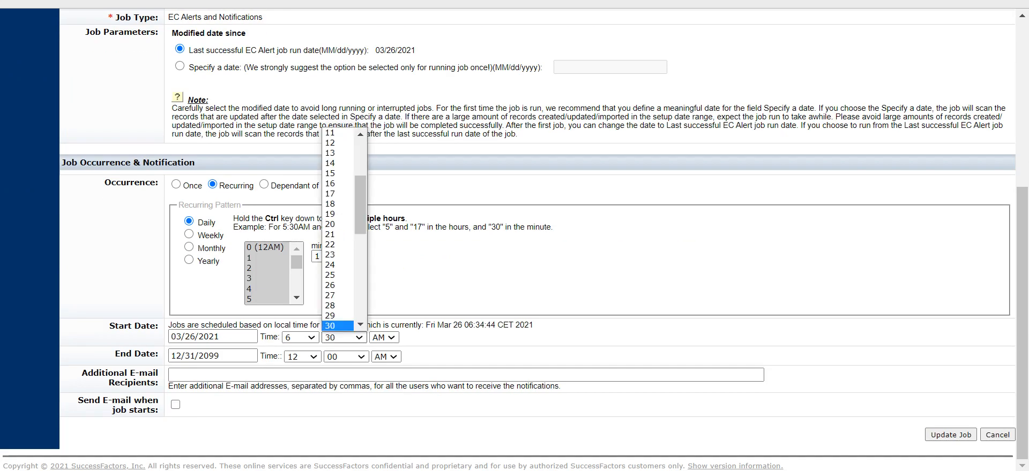
pyautogui.scroll(-5, 337, 247)
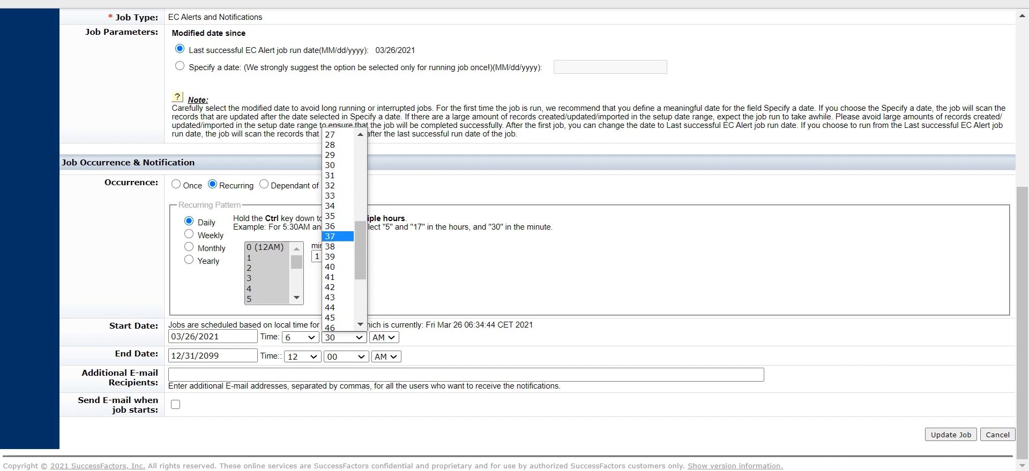
pyautogui.click(337, 226)
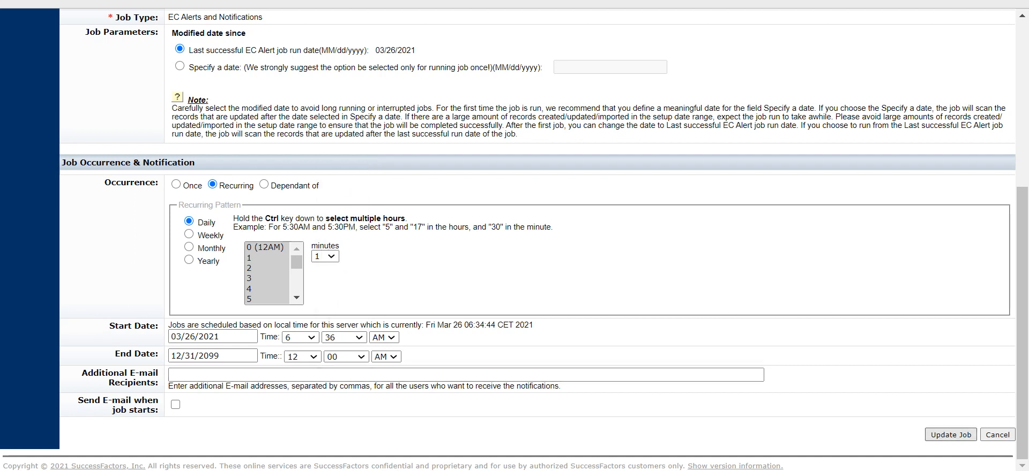
pyautogui.click(950, 435)
pyautogui.click(474, 271)
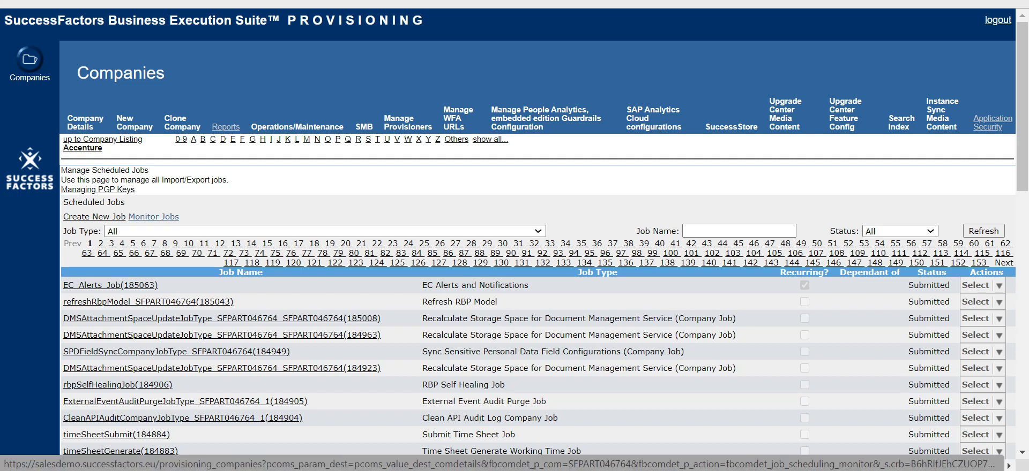
# Step: Open the Monitor Jobs page from the Accenture company settings
pyautogui.click(82, 148)
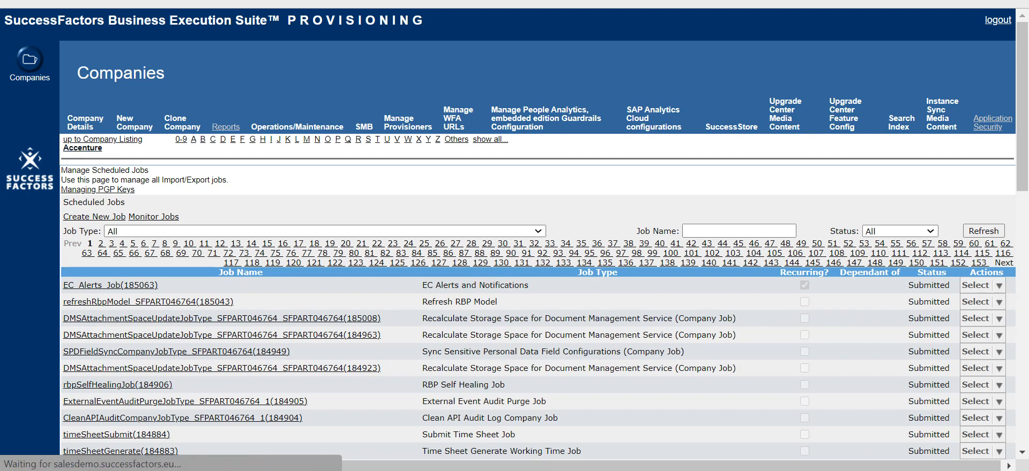
pyautogui.scroll(-15, 536, 241)
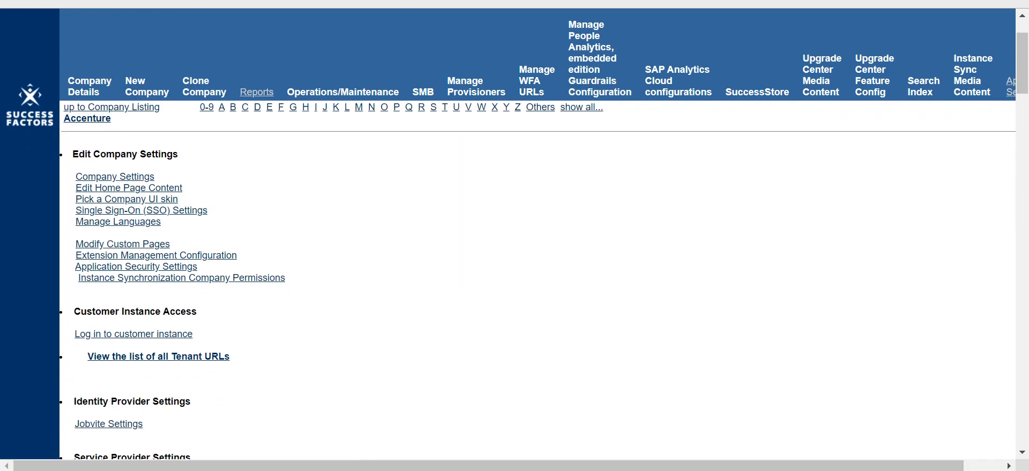
pyautogui.scroll(-9, 185, 230)
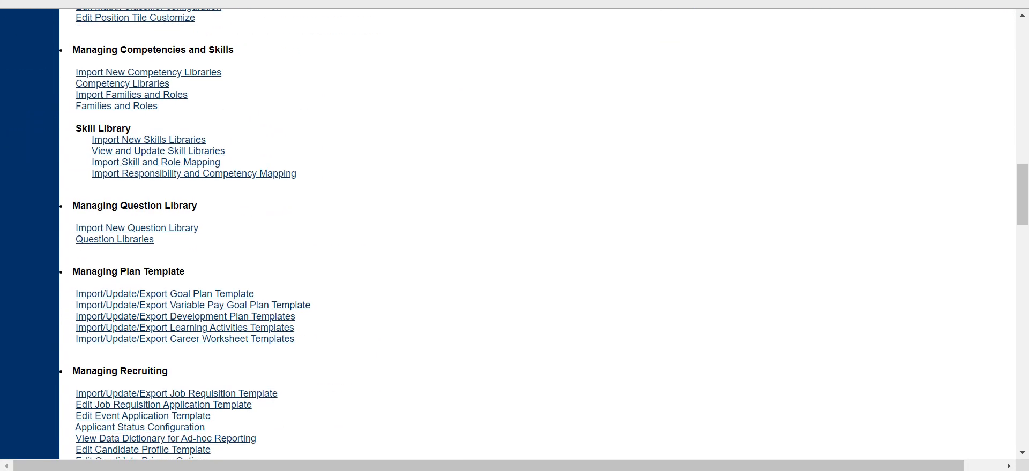
pyautogui.scroll(-6, 185, 230)
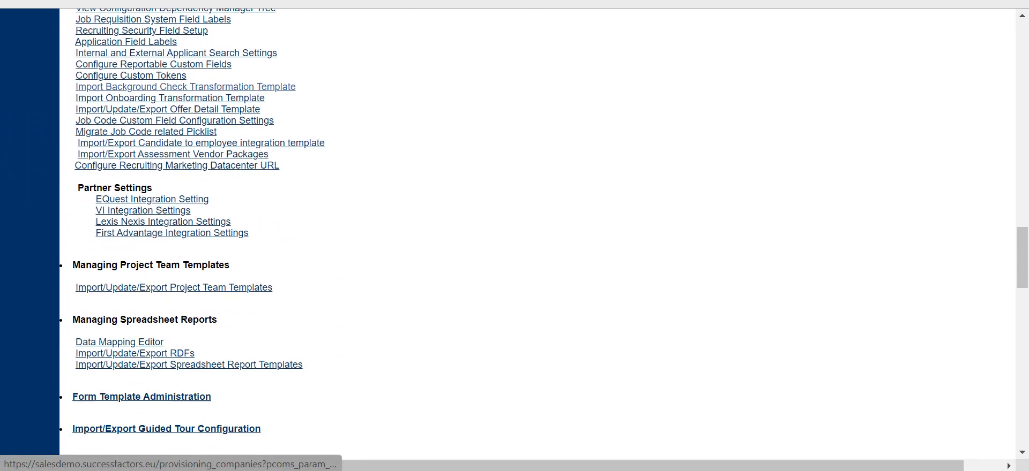
pyautogui.scroll(-5, 515, 235)
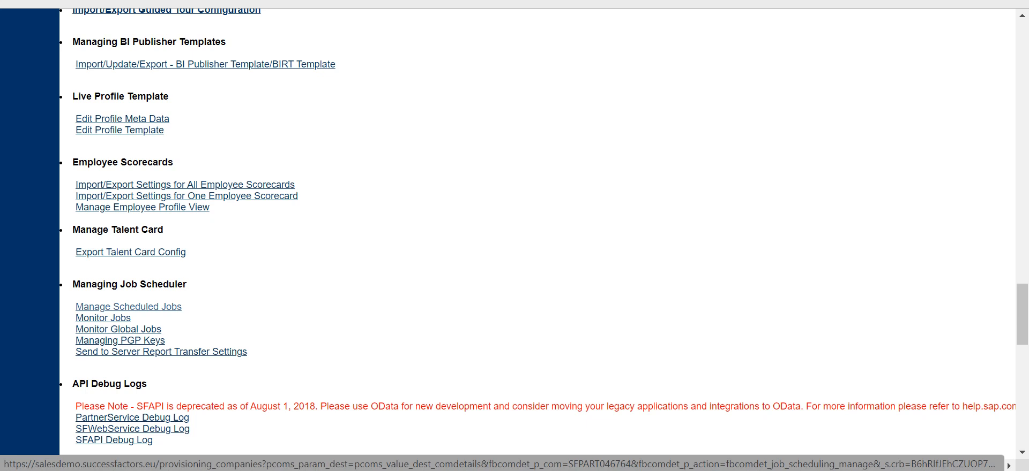
pyautogui.scroll(-7, 128, 308)
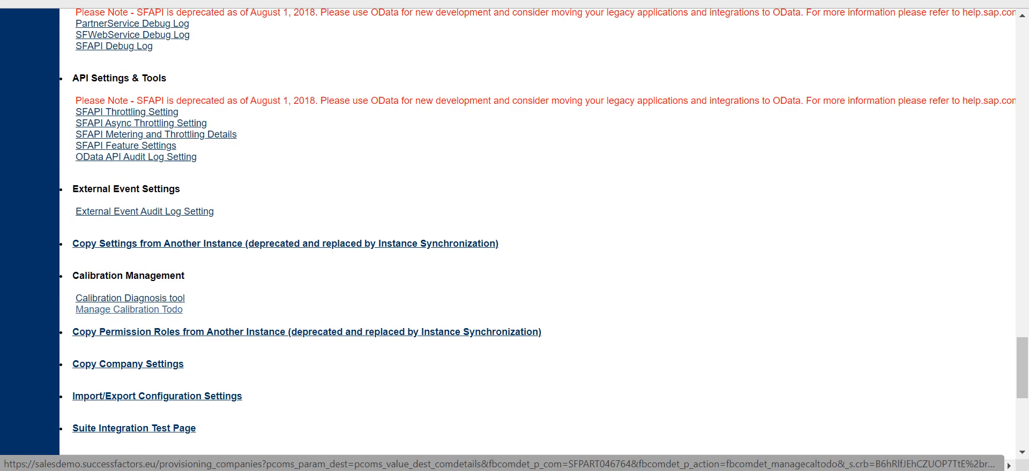
pyautogui.scroll(2, 128, 308)
pyautogui.scroll(4, 514, 236)
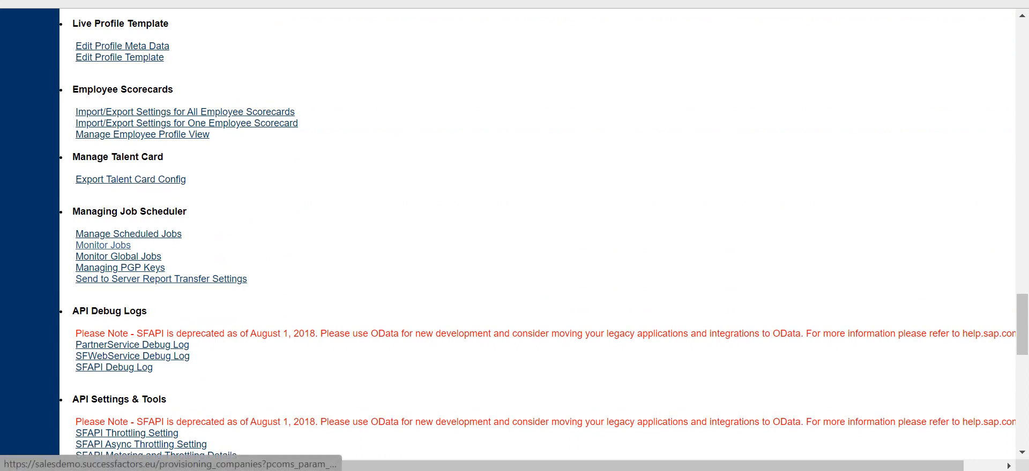
pyautogui.click(103, 244)
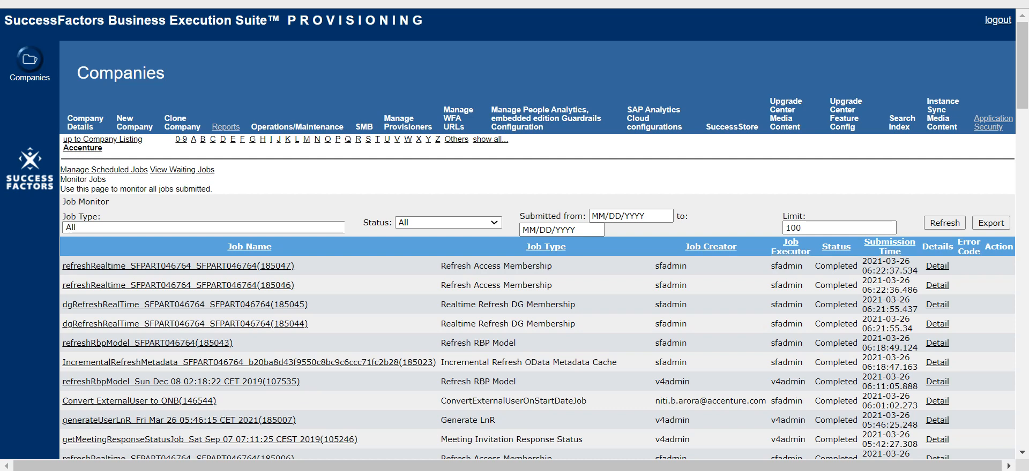
# Step: Filter the monitored jobs by the EC Alerts and Notifications job type and refresh the list
pyautogui.click(203, 227)
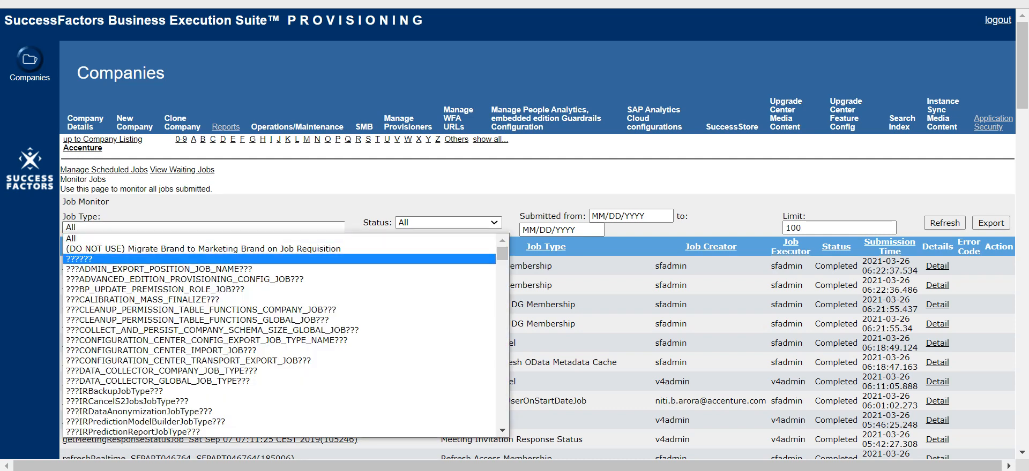
pyautogui.press('e')
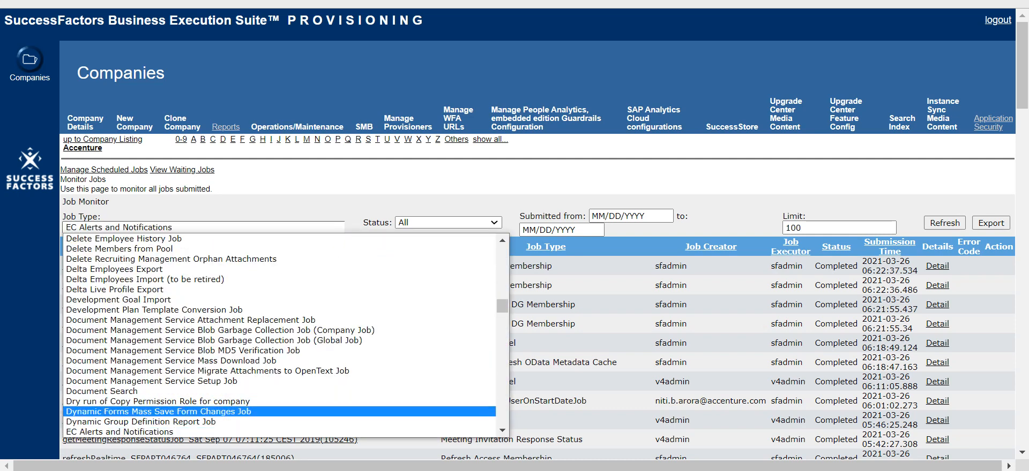
pyautogui.press('Return')
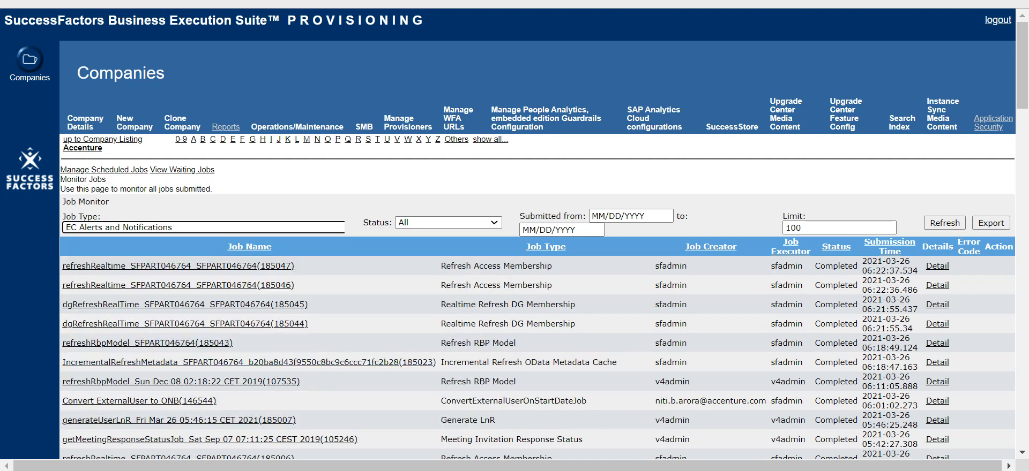
pyautogui.click(106, 179)
pyautogui.click(944, 223)
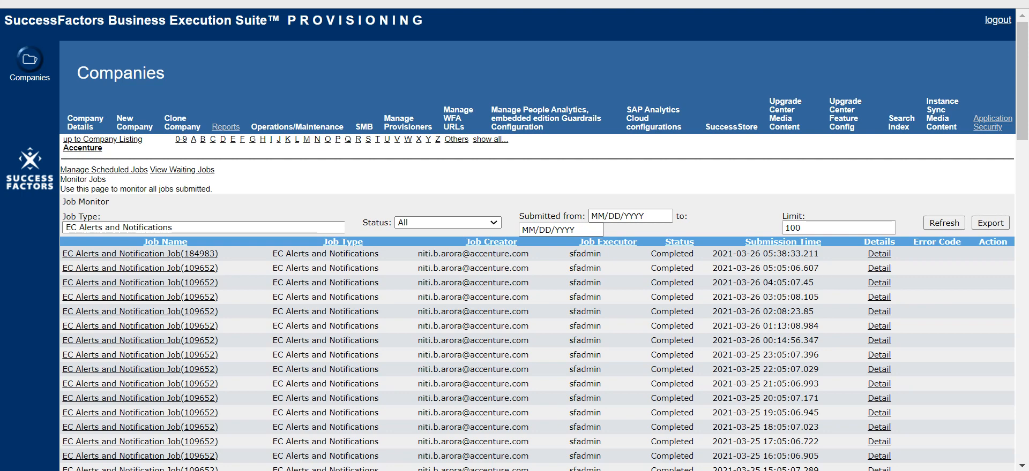
# Step: Open the run details of the most recent EC Alerts and Notification job
pyautogui.moveTo(763, 268); pyautogui.dragTo(818, 268)
pyautogui.click(761, 253)
pyautogui.moveTo(763, 254); pyautogui.dragTo(818, 254)
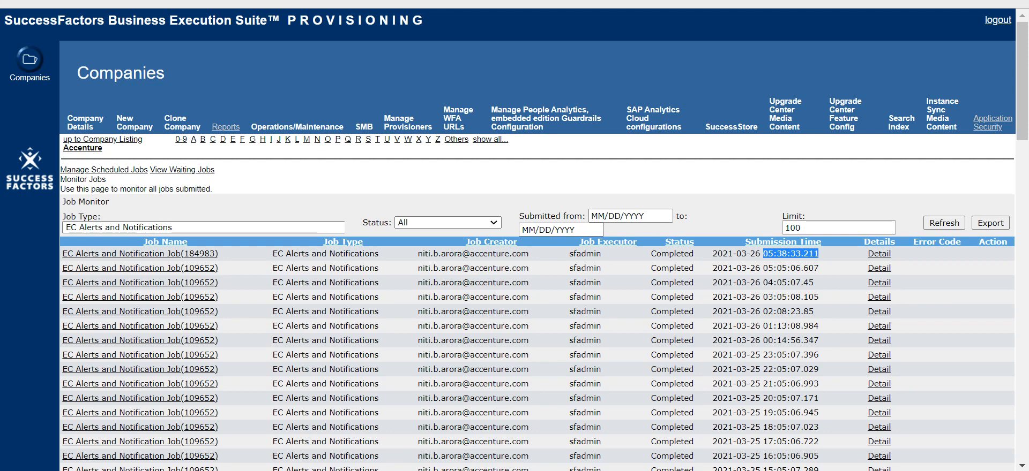
pyautogui.click(818, 253)
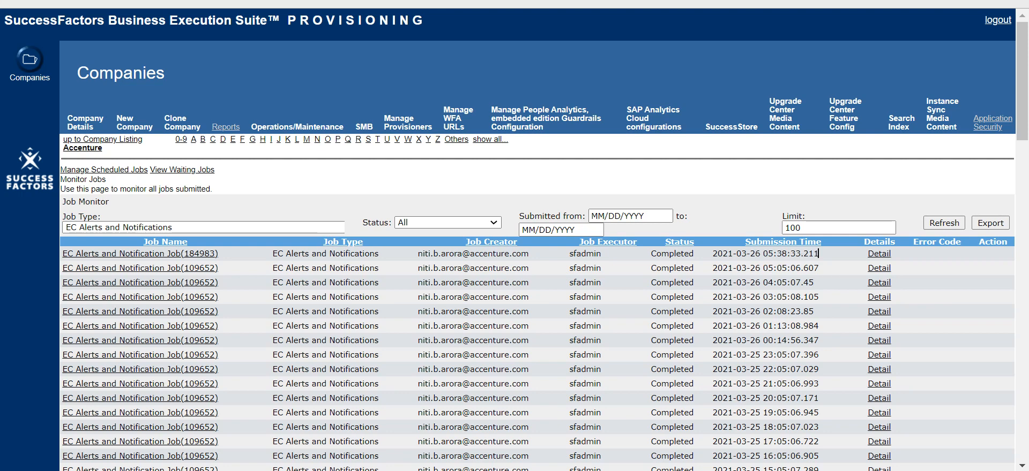
pyautogui.moveTo(818, 253); pyautogui.dragTo(768, 253)
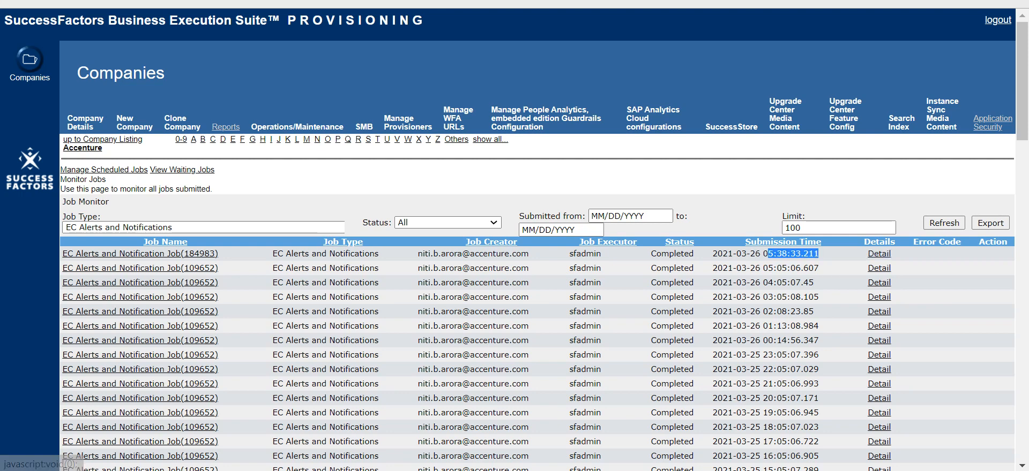
pyautogui.click(857, 254)
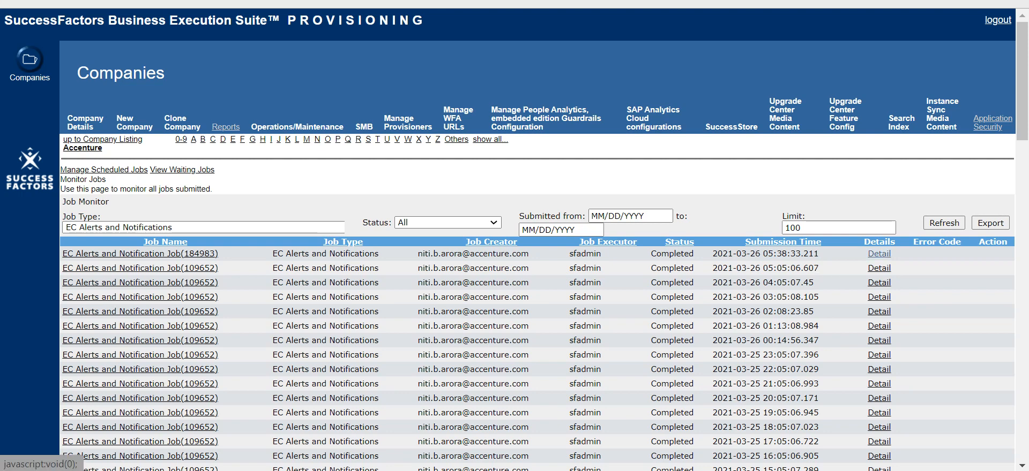
pyautogui.click(879, 254)
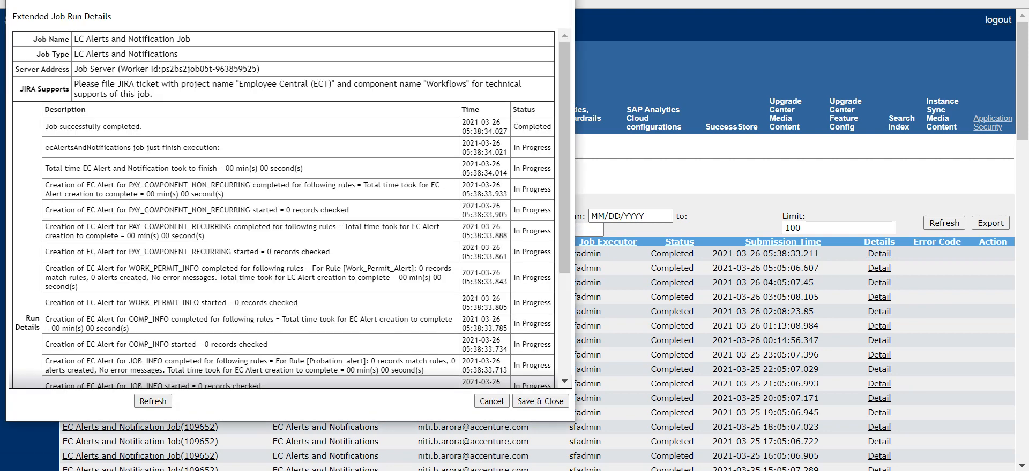
# Step: Review the extended run details log of the latest EC Alerts and Notification job, then close the window
pyautogui.moveTo(321, 0); pyautogui.dragTo(502, 22)
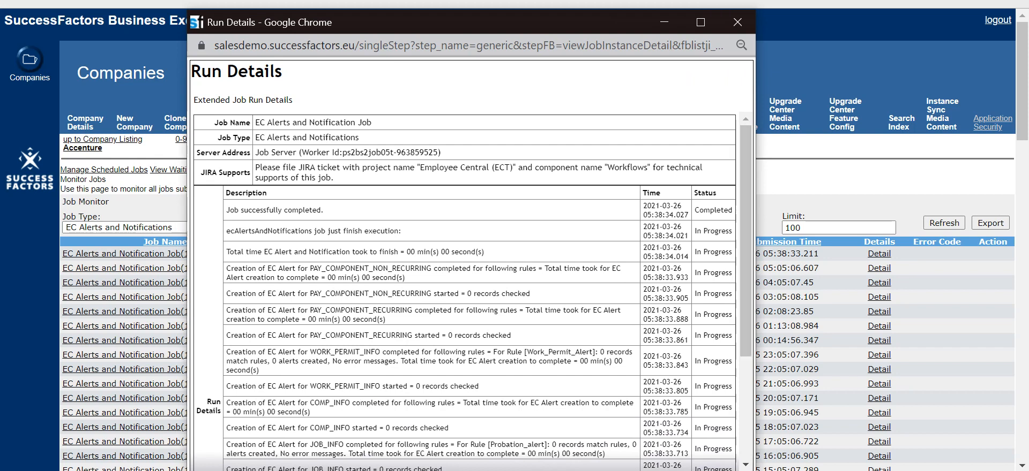
pyautogui.moveTo(755, 257); pyautogui.dragTo(885, 257)
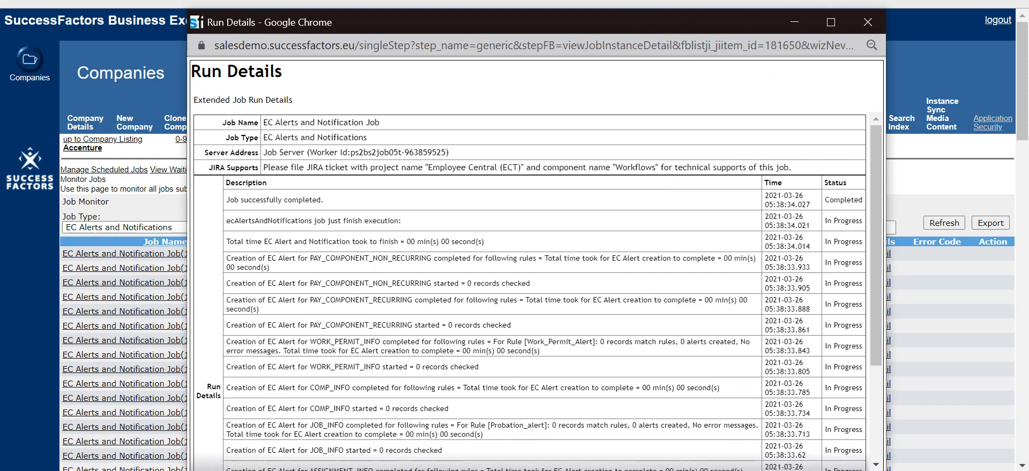
pyautogui.scroll(-5, 530, 289)
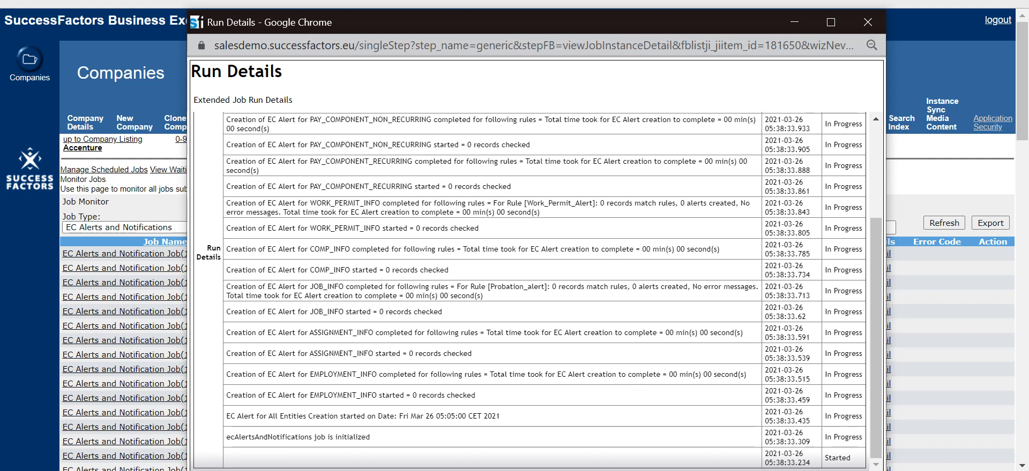
pyautogui.click(867, 22)
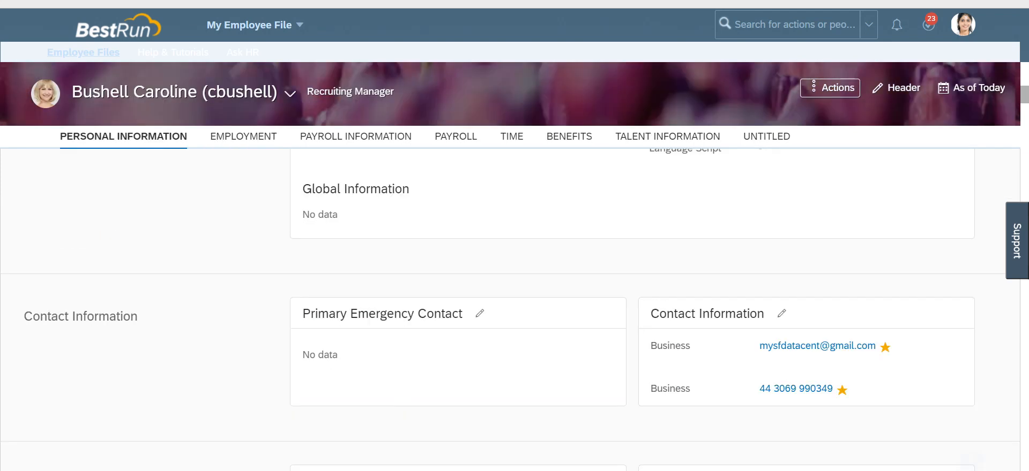
# Step: Browse the employee file down to the Employment section's Job Information, opening its edit dialog and cancelling it
pyautogui.scroll(-2, 632, 311)
pyautogui.scroll(-4, 632, 311)
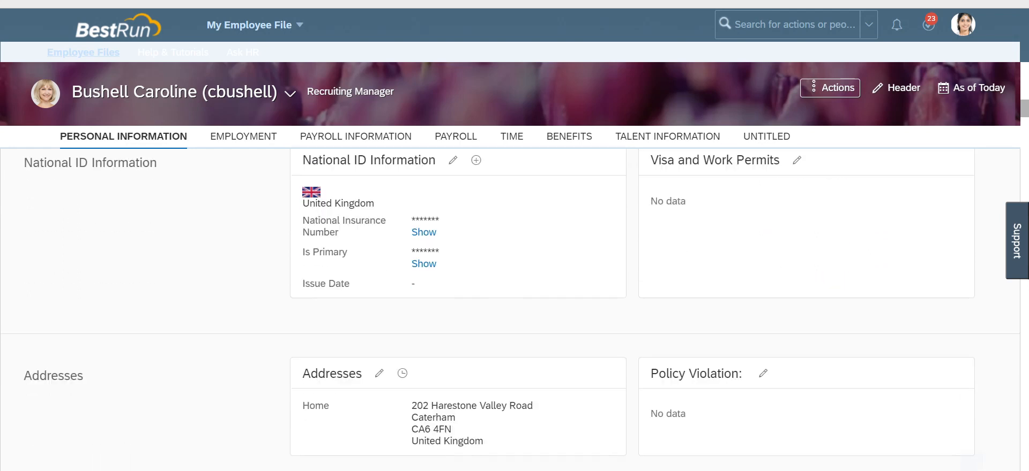
pyautogui.scroll(-3, 509, 311)
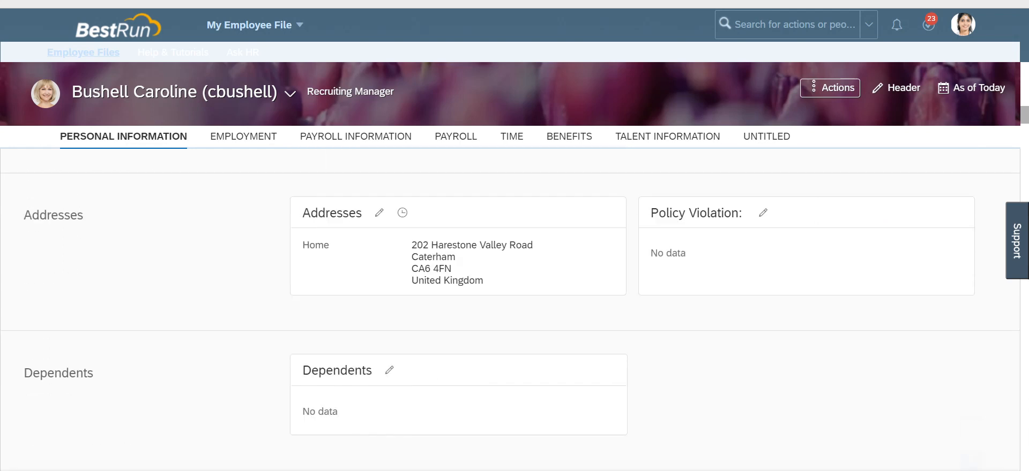
pyautogui.scroll(-5, 509, 311)
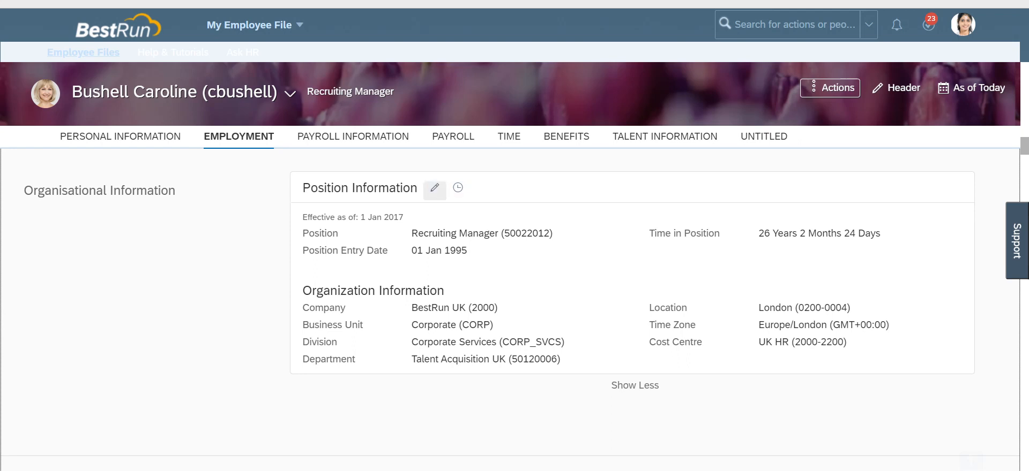
pyautogui.scroll(-3, 435, 189)
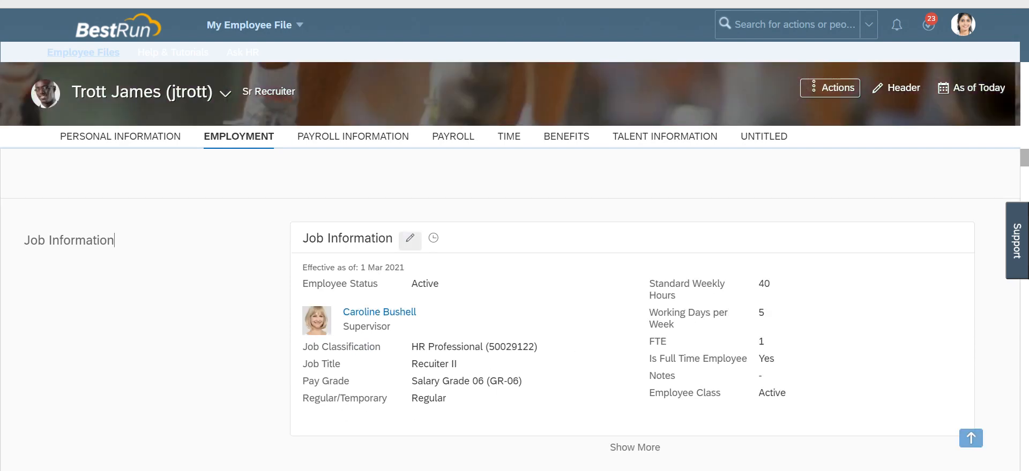
pyautogui.click(410, 239)
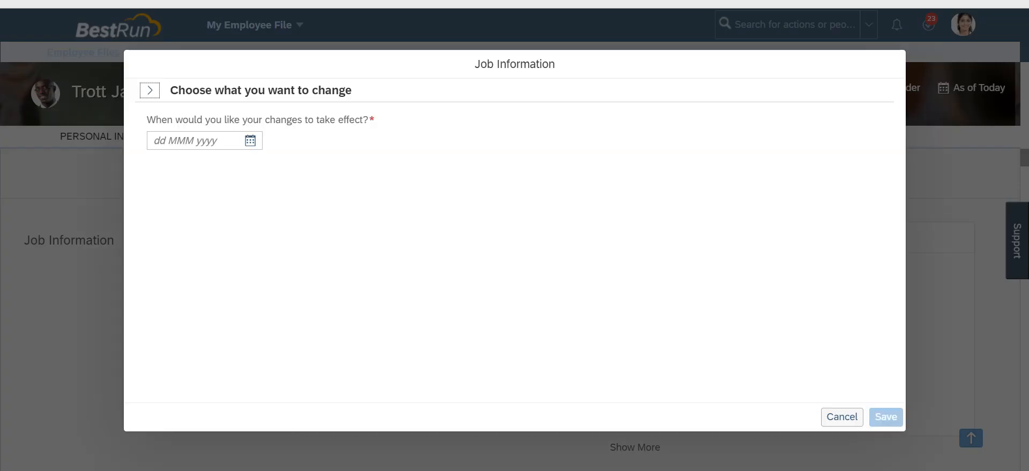
pyautogui.click(842, 417)
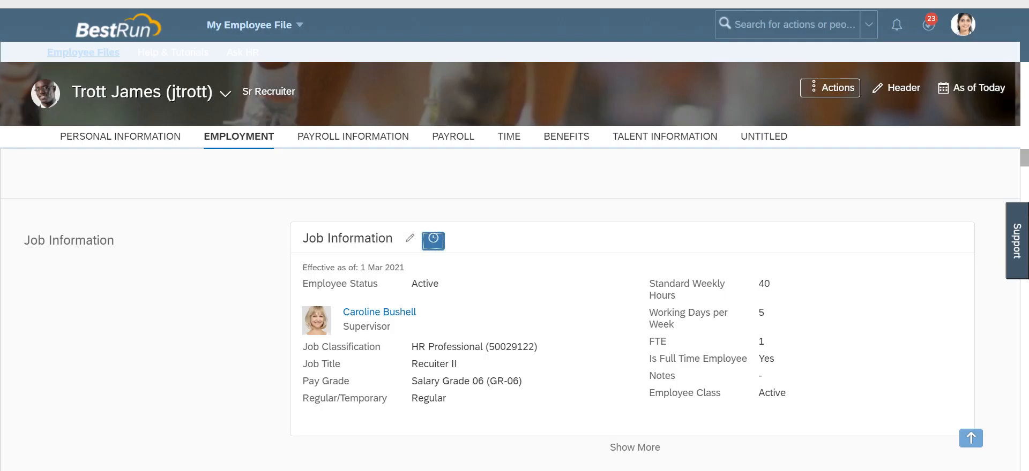
# Step: Delete the 01 Mar 2021 Job Information history record with the Probationary Period End Date change, then close the history
pyautogui.click(432, 241)
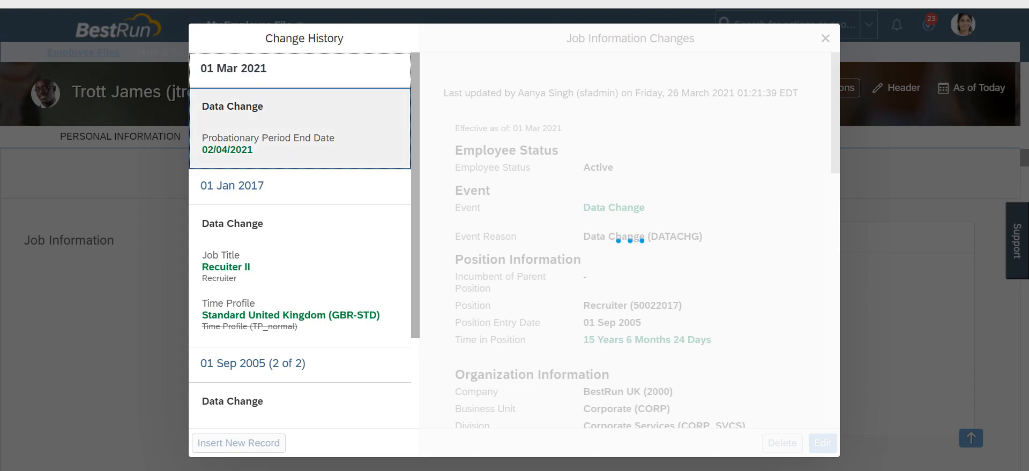
pyautogui.click(238, 443)
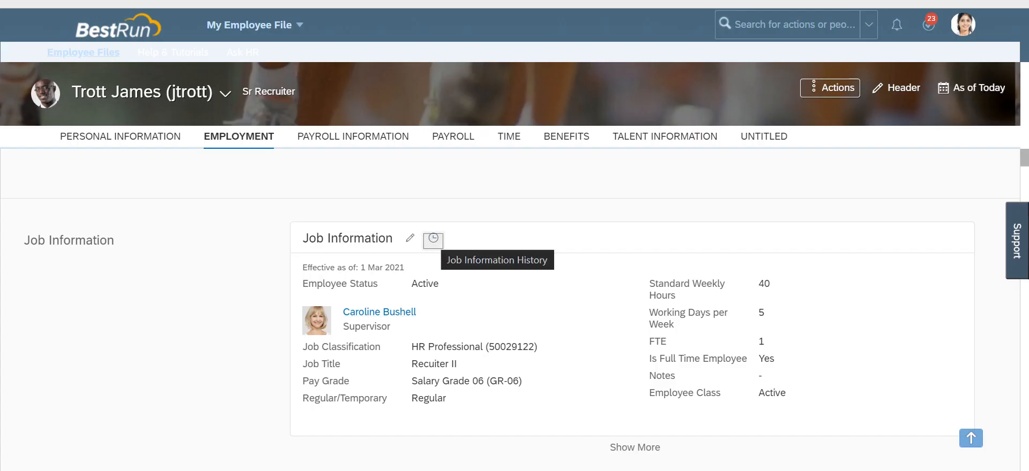
pyautogui.click(433, 241)
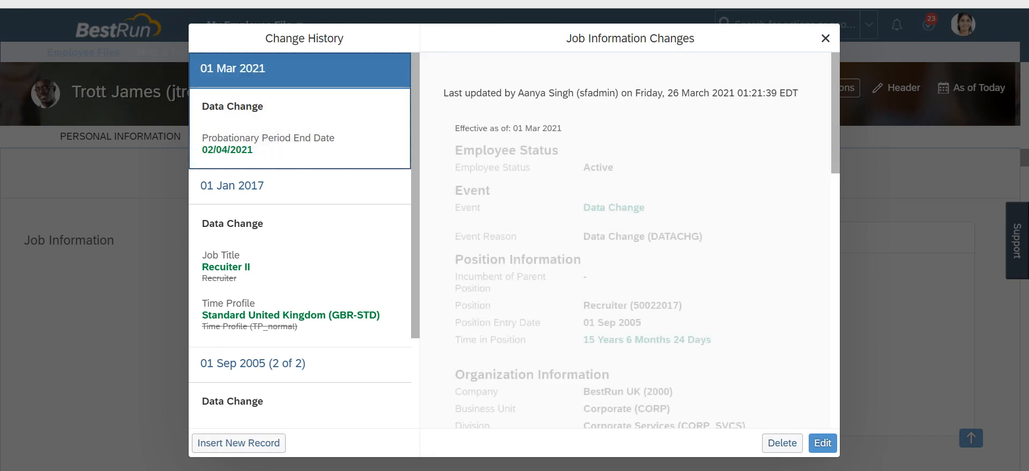
pyautogui.click(782, 443)
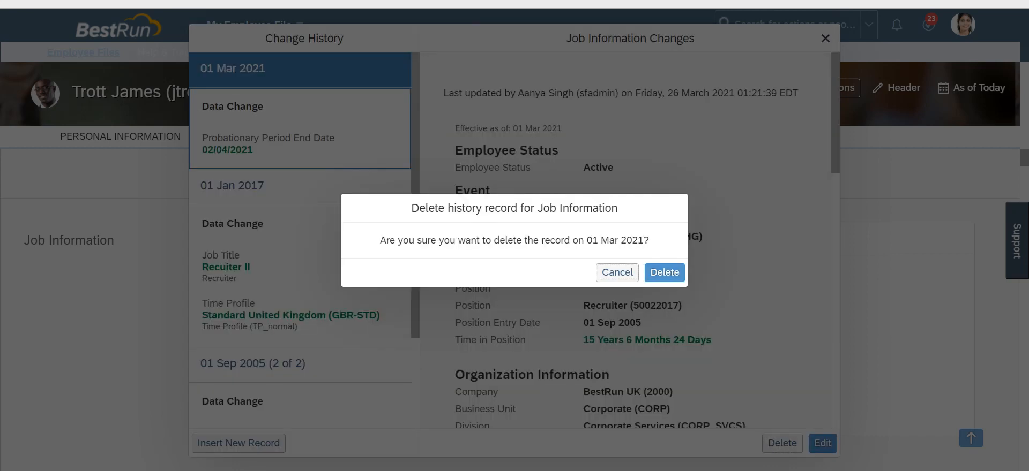
pyautogui.click(664, 272)
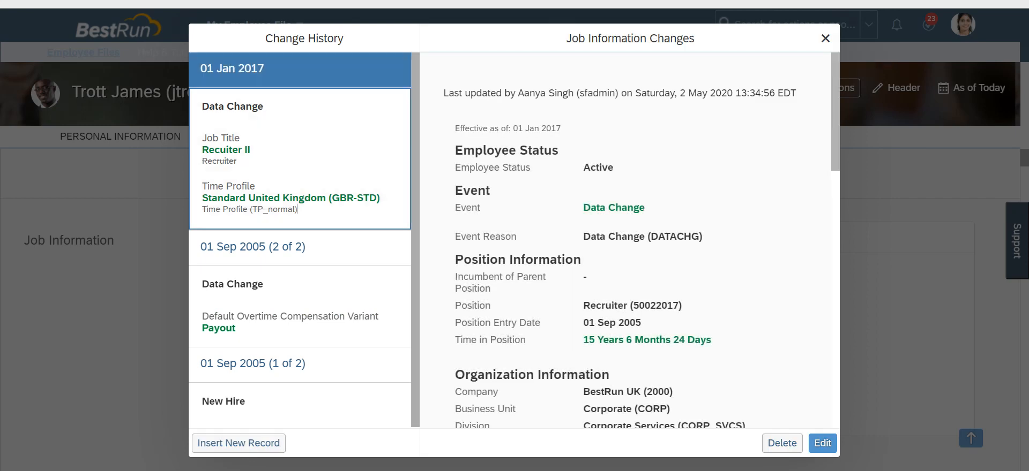
pyautogui.click(825, 38)
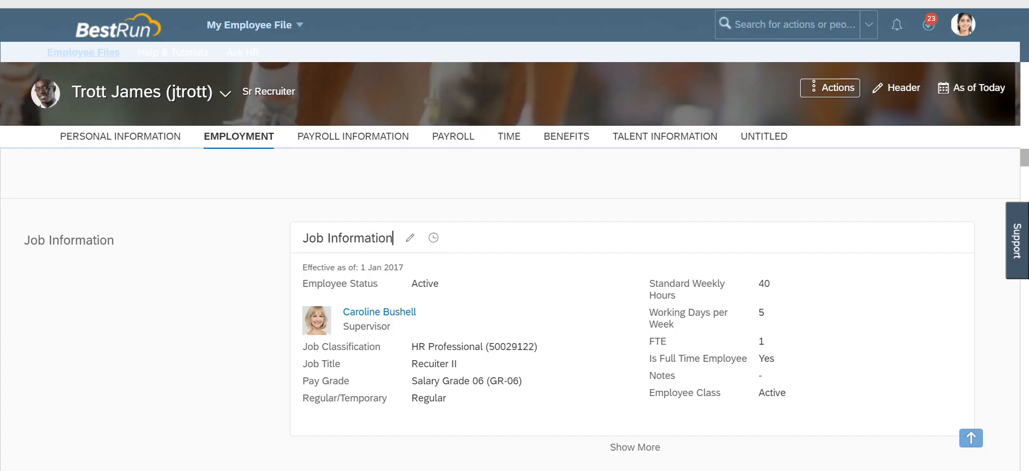
# Step: Edit Job Information effective 26 Mar 2021, setting the Probationary Period End Date to 02 Apr 2021, and save
pyautogui.click(410, 239)
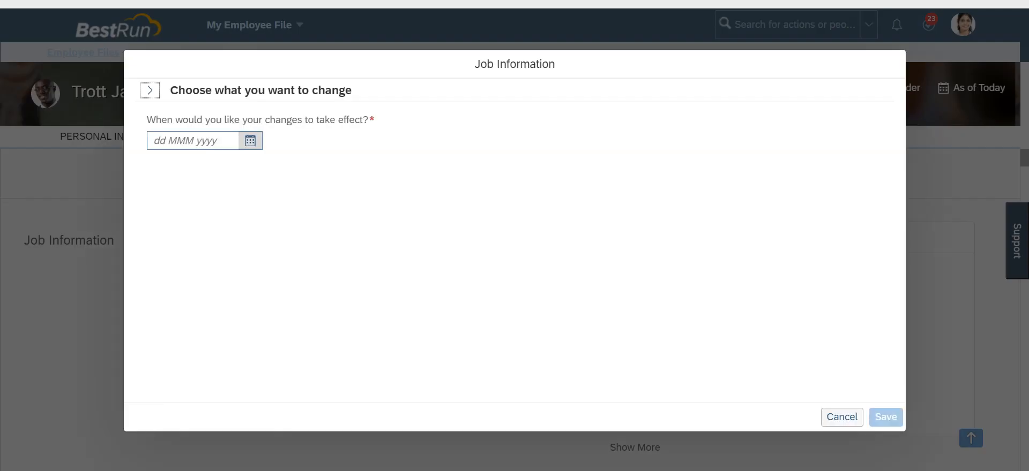
pyautogui.click(250, 141)
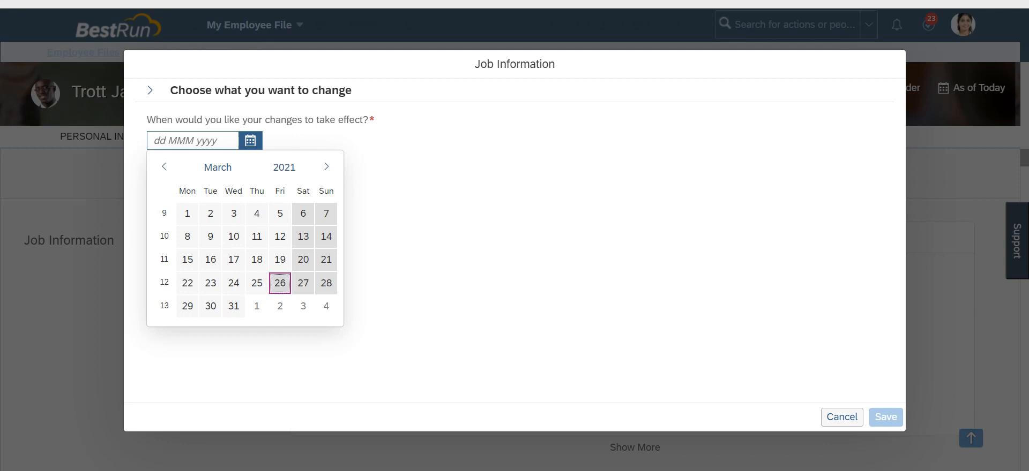
pyautogui.press('Return')
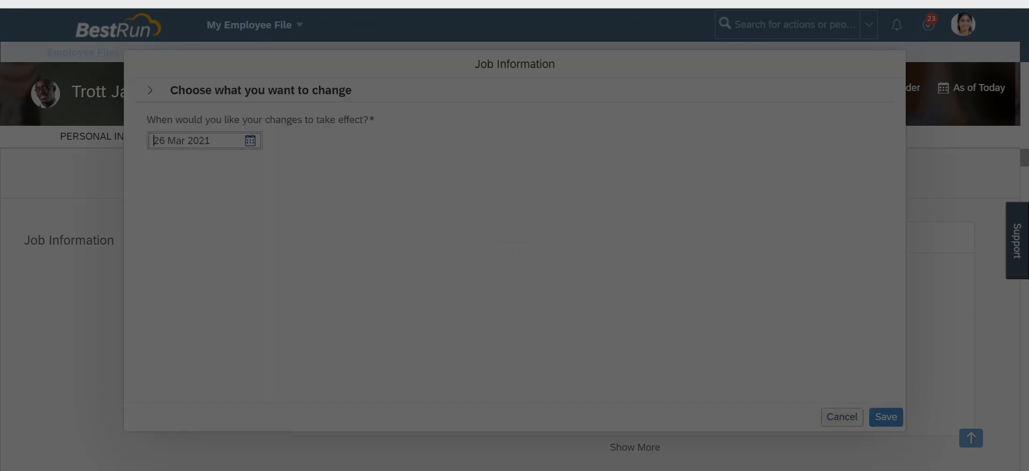
pyautogui.scroll(-10, 514, 241)
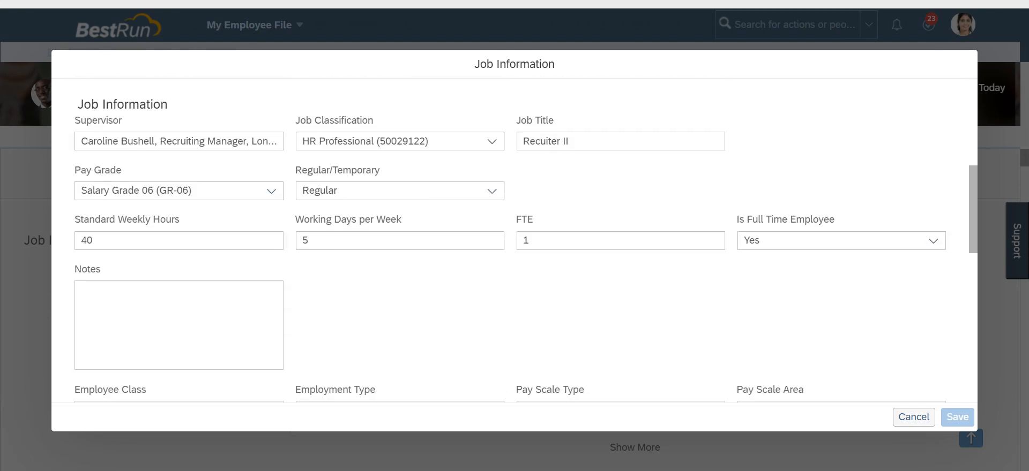
pyautogui.scroll(-5, 322, 241)
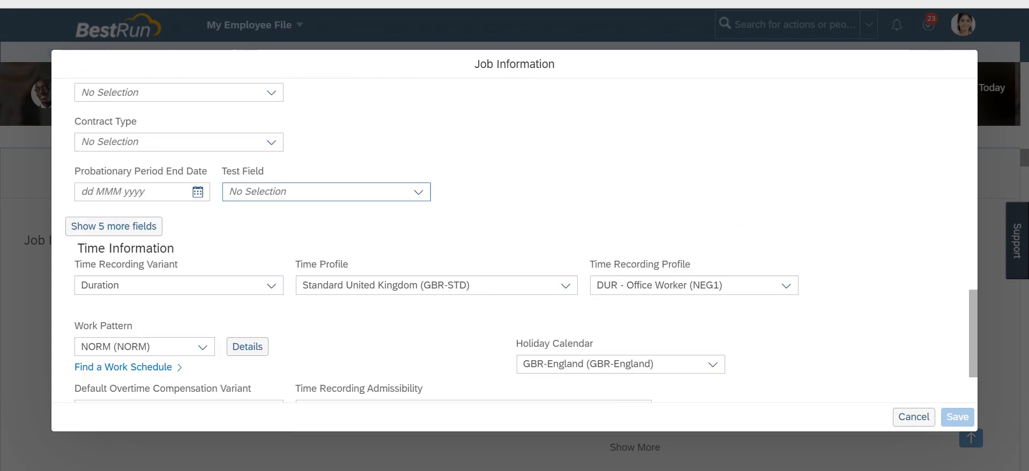
pyautogui.click(197, 178)
pyautogui.click(207, 342)
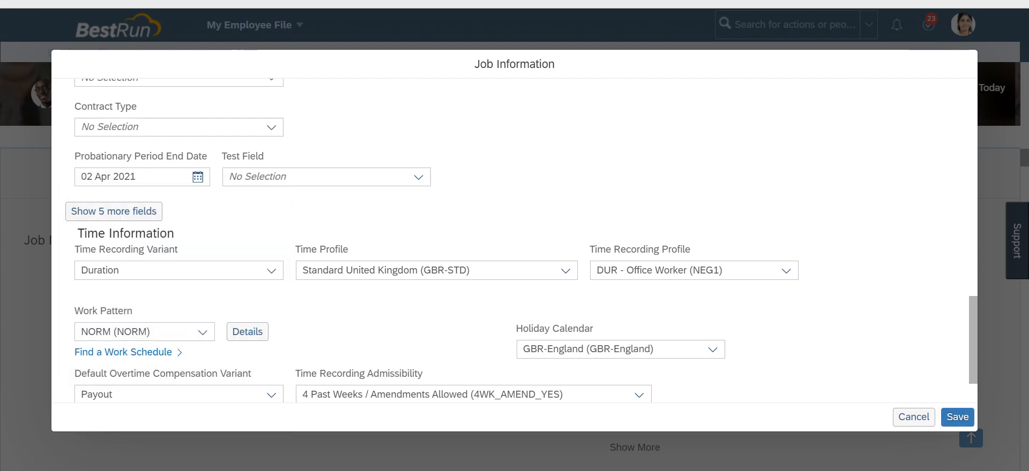
pyautogui.click(957, 417)
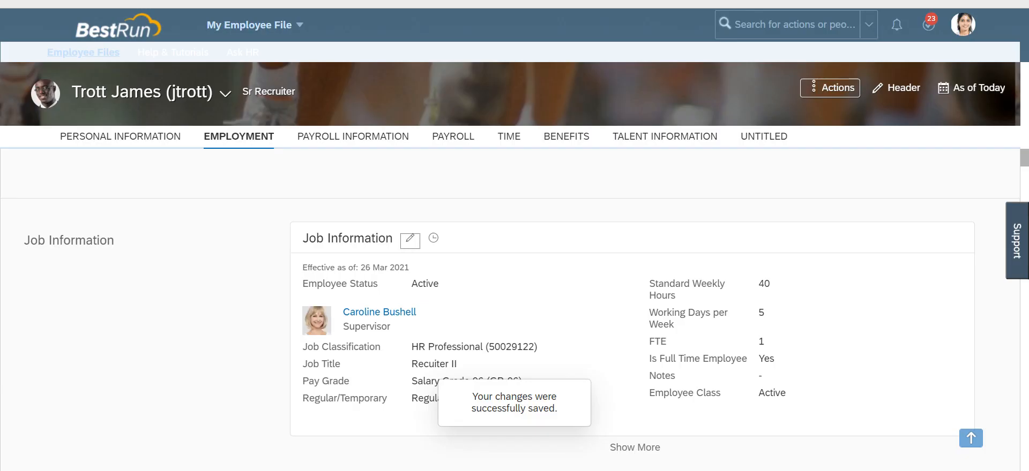
# Step: Expand the Job Information card and inspect its saved Probationary Period End Date
pyautogui.scroll(-3, 510, 309)
pyautogui.scroll(2, 510, 309)
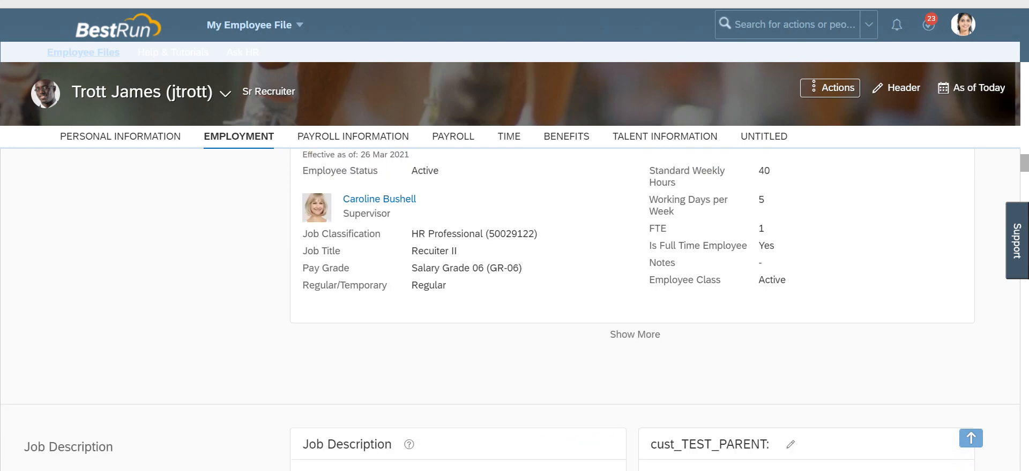
pyautogui.scroll(1, 510, 309)
pyautogui.click(635, 367)
pyautogui.scroll(-3, 634, 367)
pyautogui.scroll(10, 635, 367)
pyautogui.moveTo(758, 256); pyautogui.dragTo(813, 256)
pyautogui.click(777, 297)
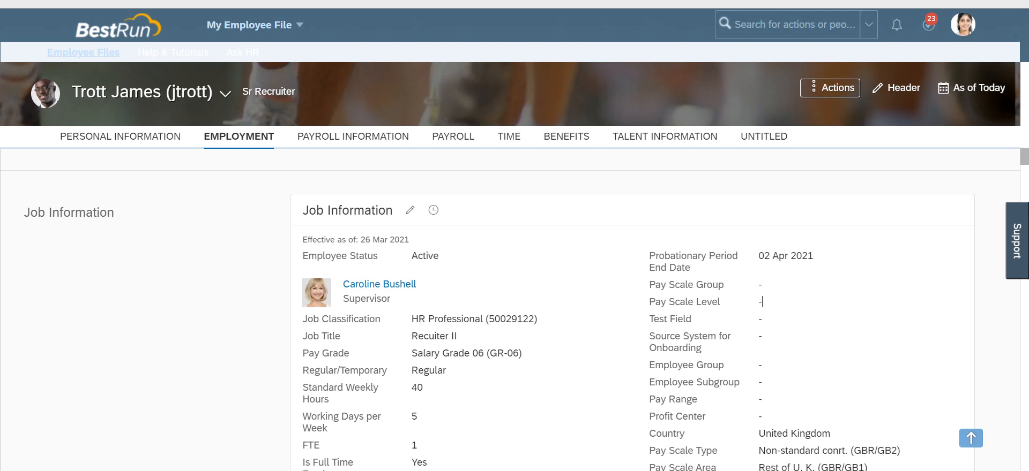
pyautogui.moveTo(262, 470)
# Step: Switch back to the provisioning Monitor Jobs page and refresh the EC Alerts and Notifications job list repeatedly
pyautogui.click(258, 420)
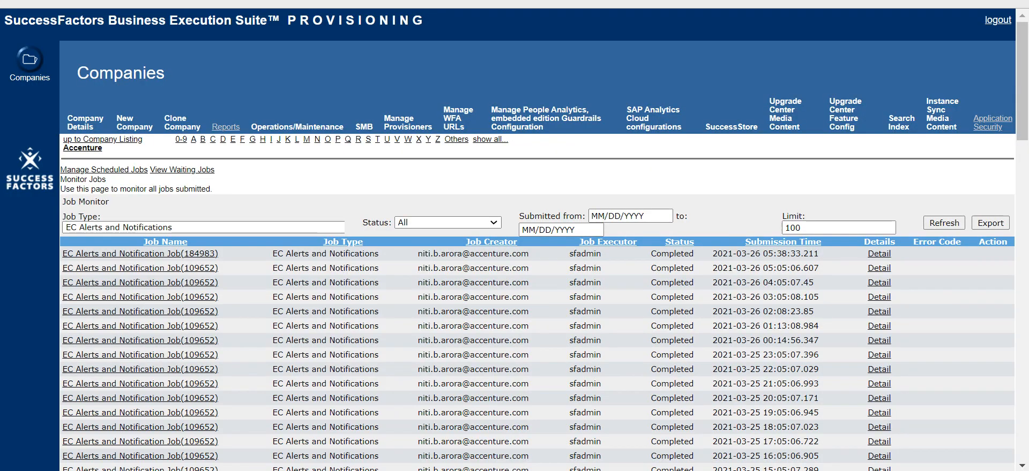
pyautogui.click(944, 223)
pyautogui.click(944, 223)
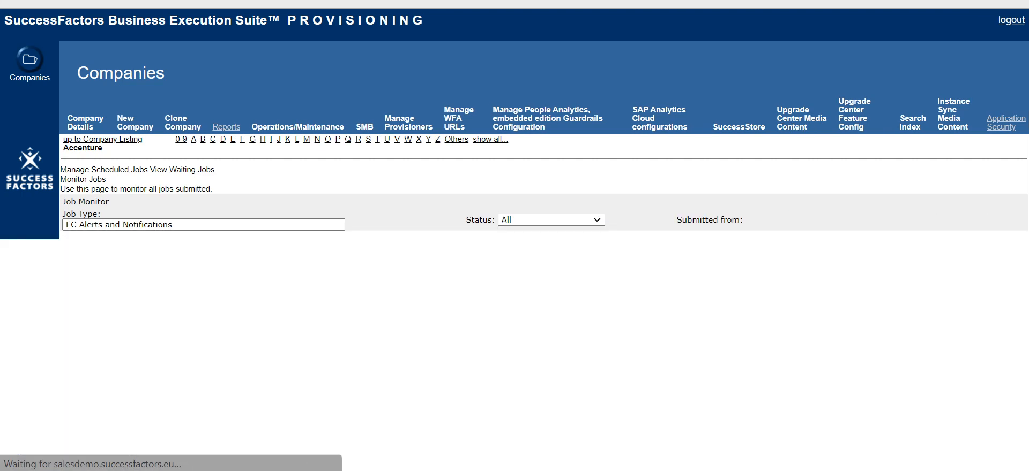
pyautogui.click(944, 223)
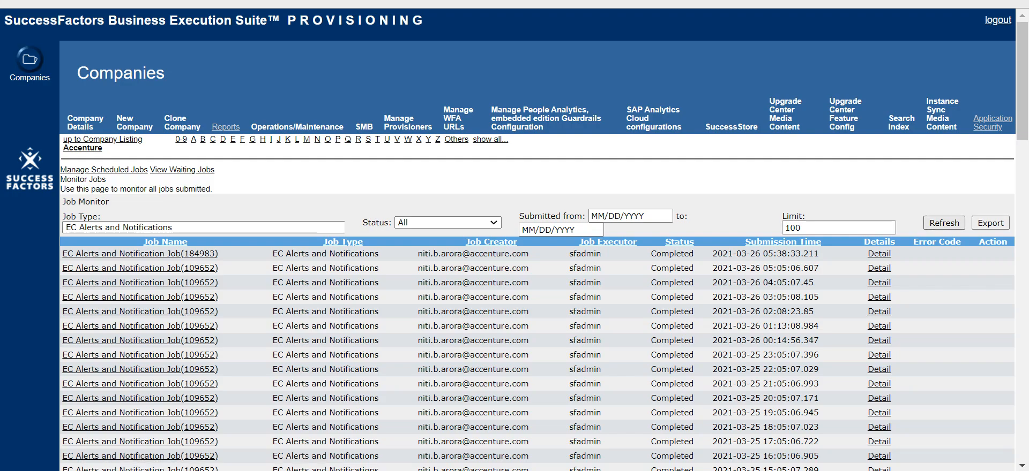
pyautogui.click(944, 223)
pyautogui.click(944, 223)
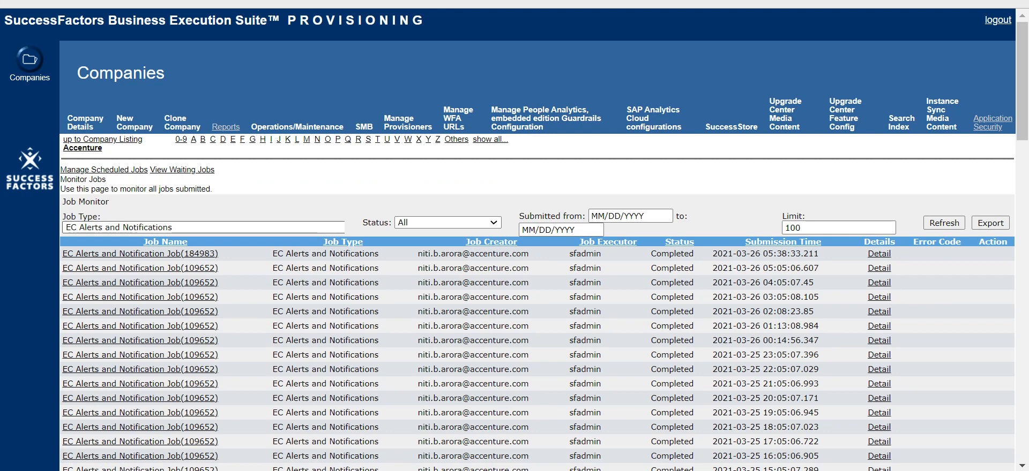
# Step: Reopen Monitor Jobs via Manage Scheduled Jobs, filter by the EC Alerts and Notifications job type, and refresh
pyautogui.click(104, 170)
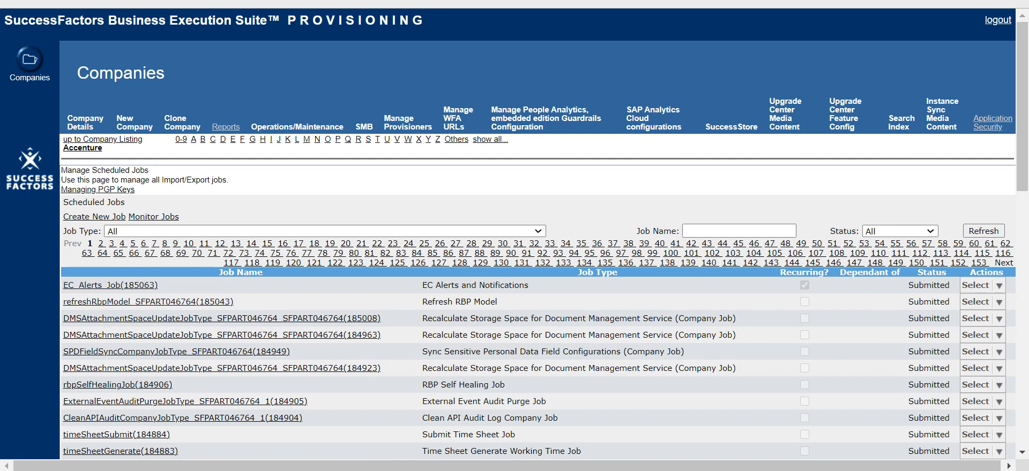
pyautogui.click(153, 217)
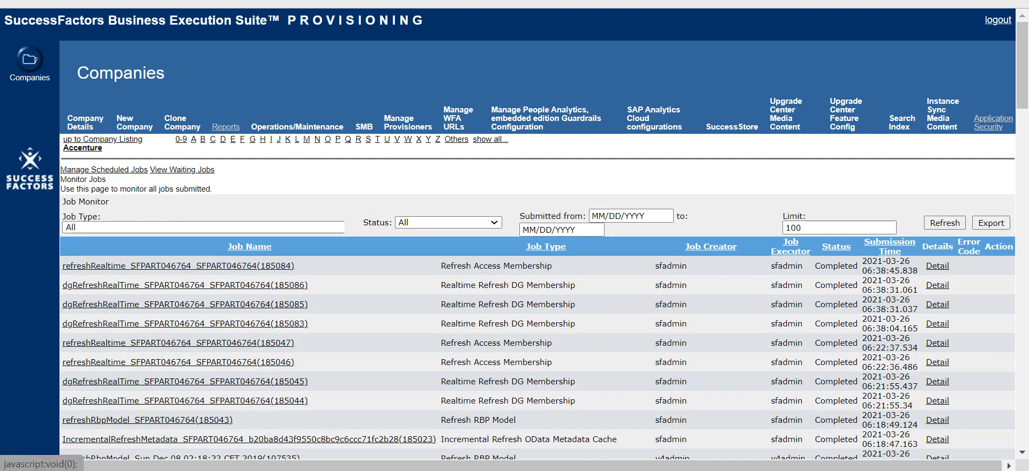
pyautogui.click(204, 228)
pyautogui.press('e')
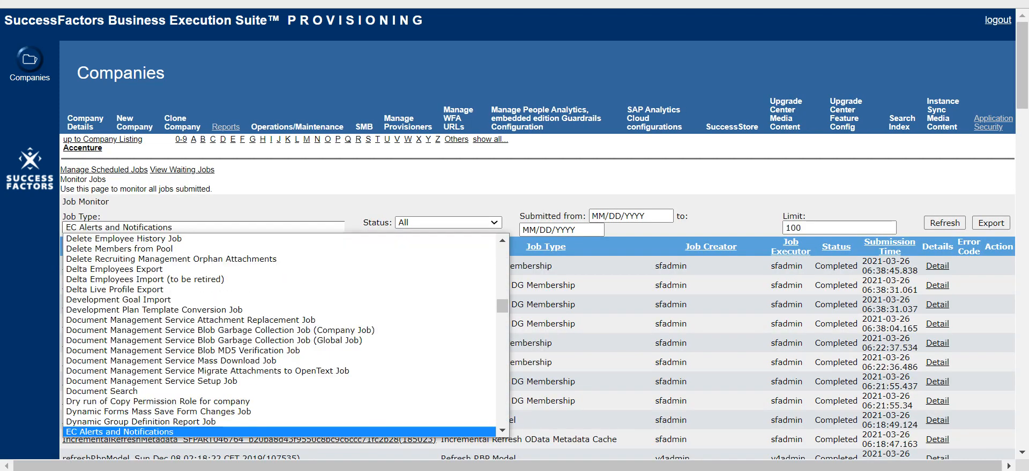
pyautogui.scroll(-1, 278, 431)
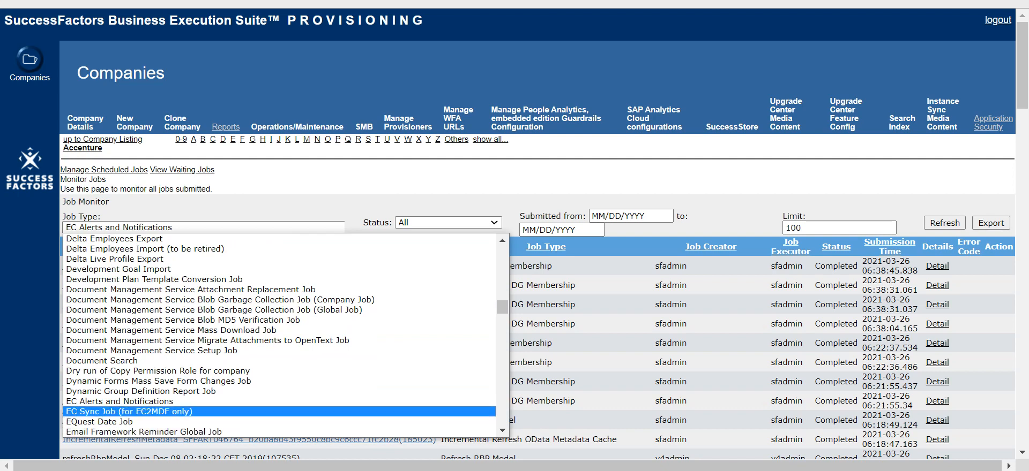
pyautogui.click(177, 401)
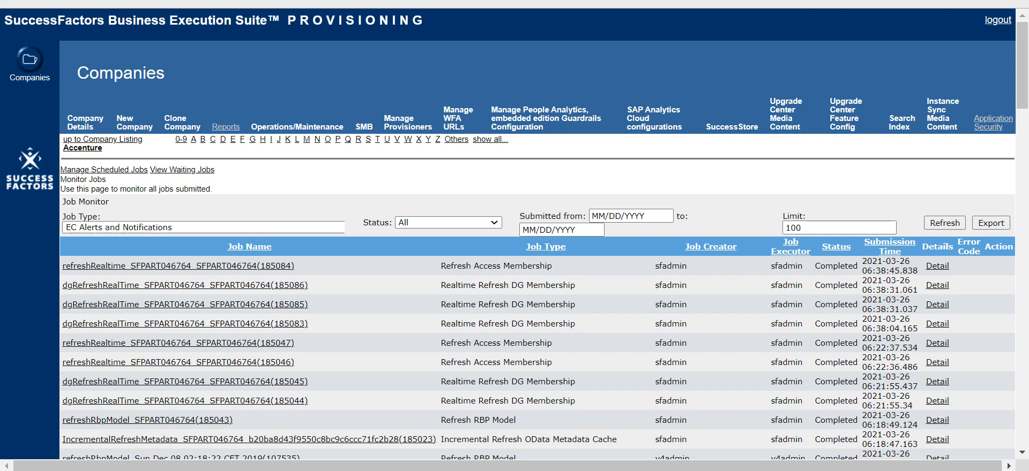
pyautogui.click(944, 223)
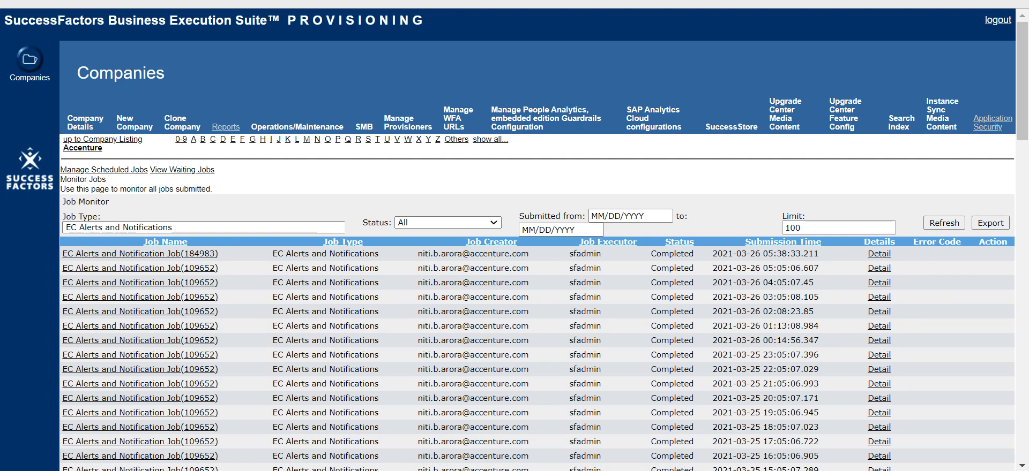
# Step: Open the most recent EC Alerts and Notification job's run details and inspect its JOB_INFO rule entries
pyautogui.click(879, 254)
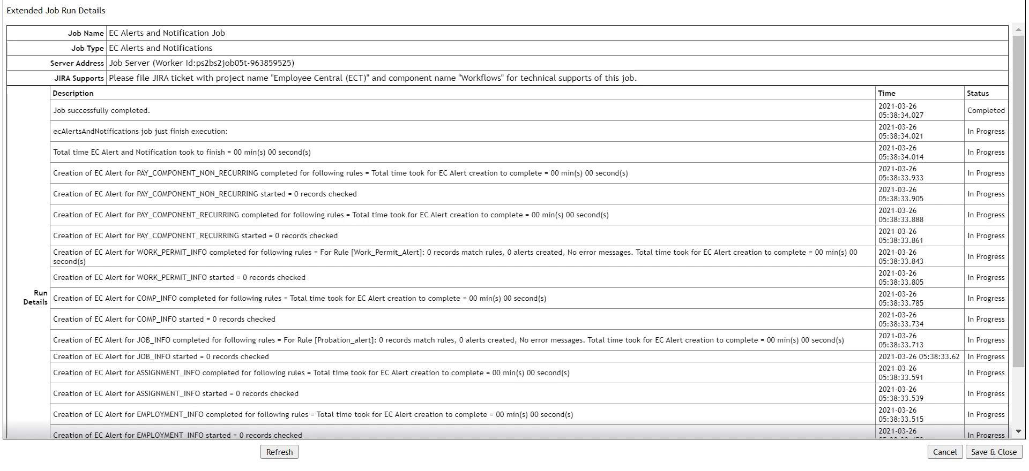
pyautogui.doubleClick(208, 357)
pyautogui.click(269, 356)
pyautogui.hotkey('alt', 'Tab')
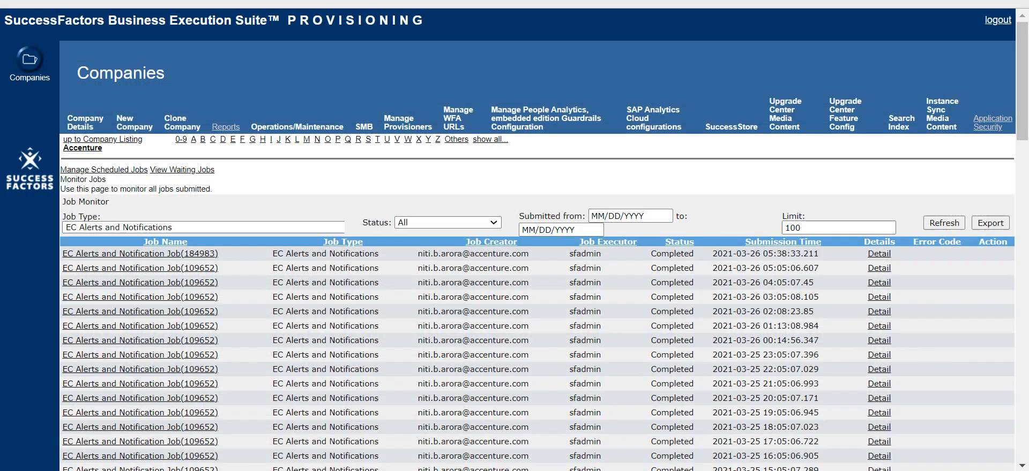
# Step: Refresh the job list, then run the scheduled EC_Alerts_Job immediately from Manage Scheduled Jobs
pyautogui.click(944, 223)
pyautogui.click(944, 223)
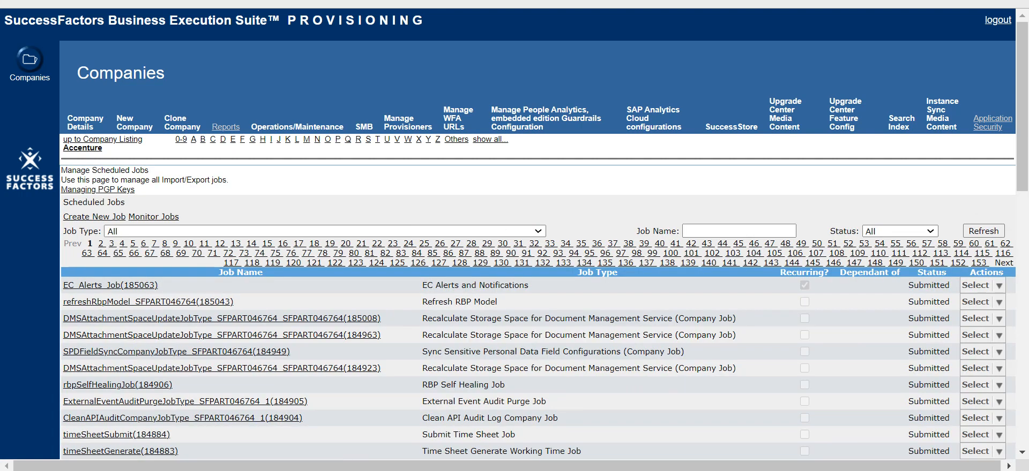
pyautogui.moveTo(981, 285)
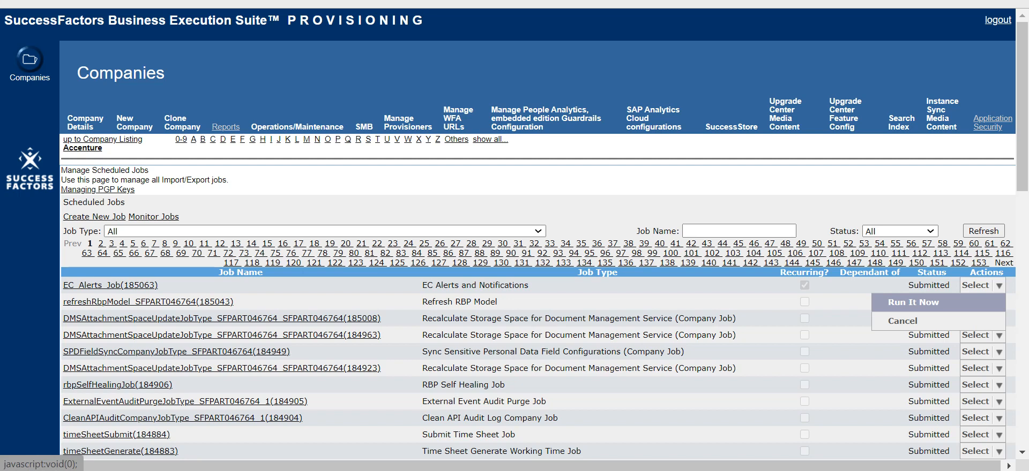
pyautogui.click(913, 302)
pyautogui.press('Return')
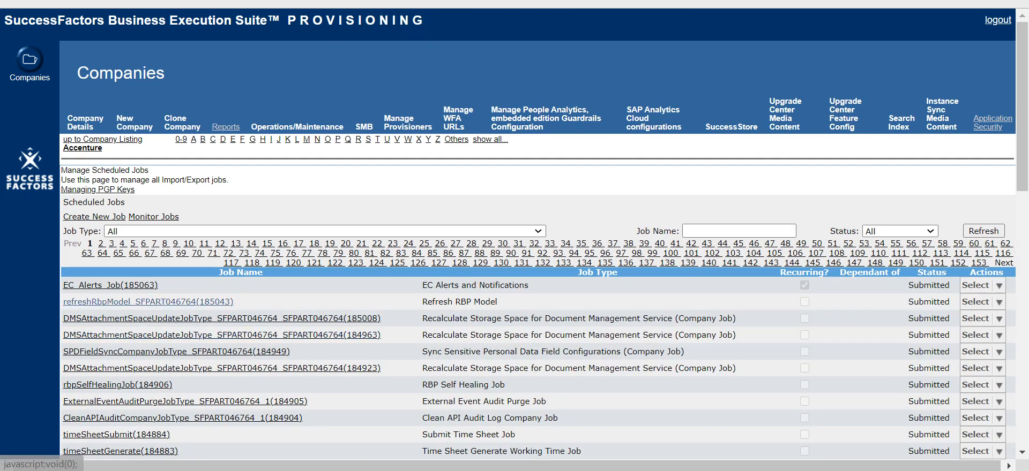
# Step: Open Monitor Jobs and view the run details of the latest Refresh Access Membership job
pyautogui.click(153, 217)
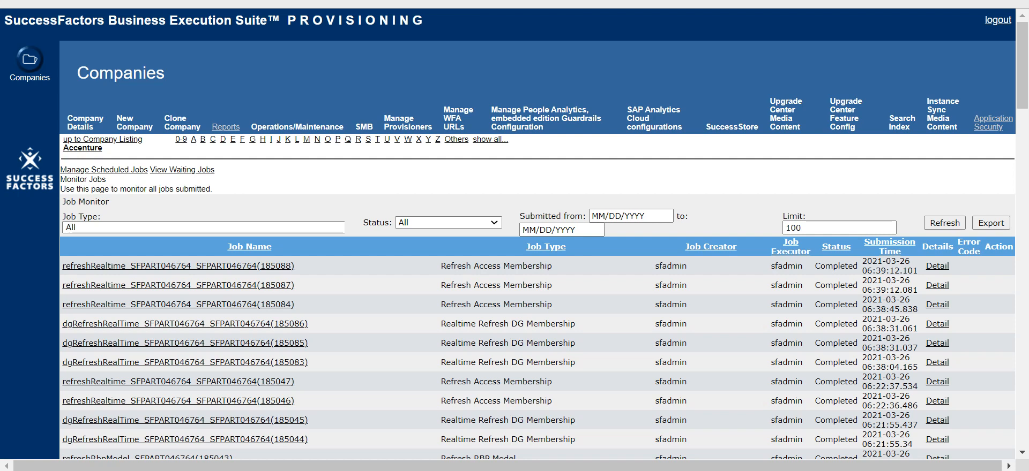
pyautogui.moveTo(862, 270); pyautogui.dragTo(895, 270)
pyautogui.click(879, 290)
pyautogui.click(937, 266)
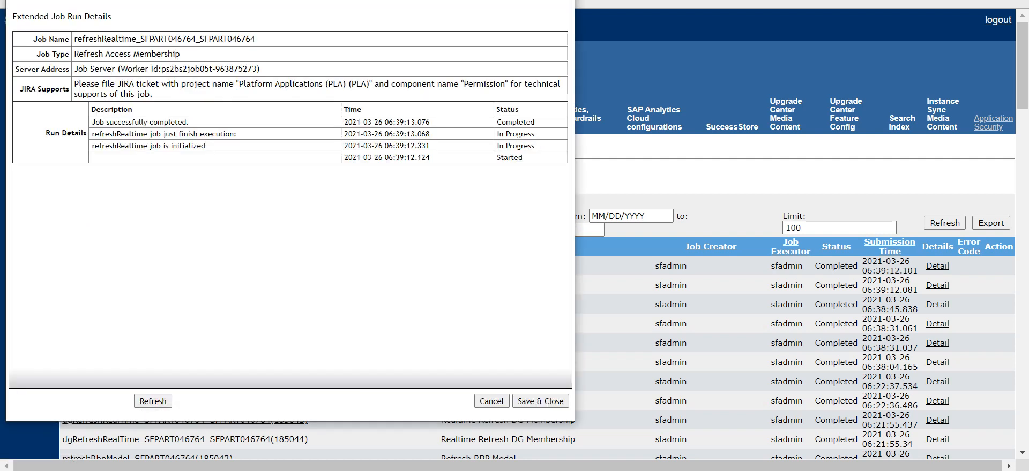
pyautogui.click(491, 401)
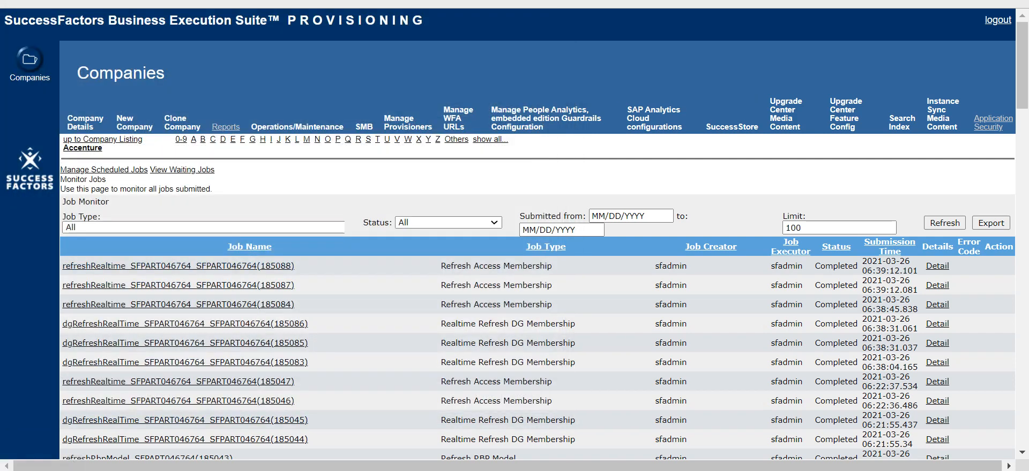
# Step: Filter the job monitor by the EC Alerts and Notifications job type and refresh the list
pyautogui.click(204, 228)
pyautogui.scroll(-3, 215, 407)
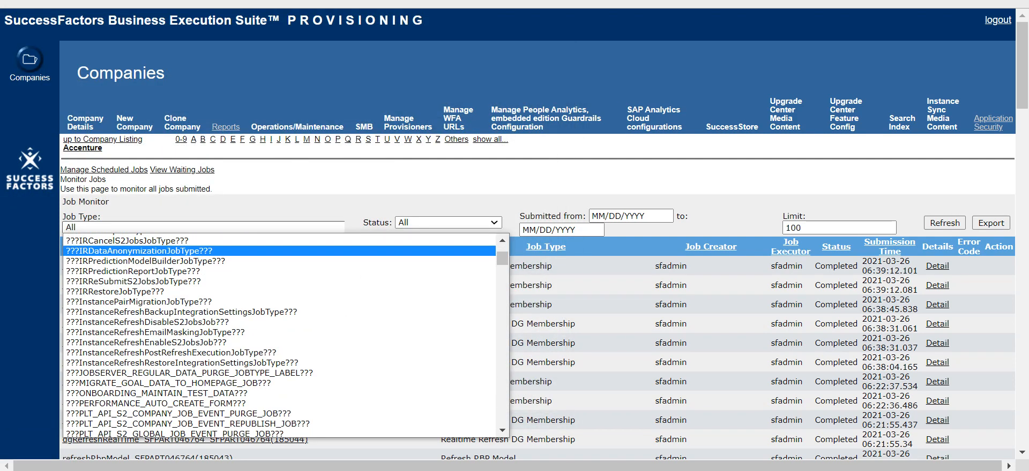
pyautogui.press('e')
pyautogui.click(215, 431)
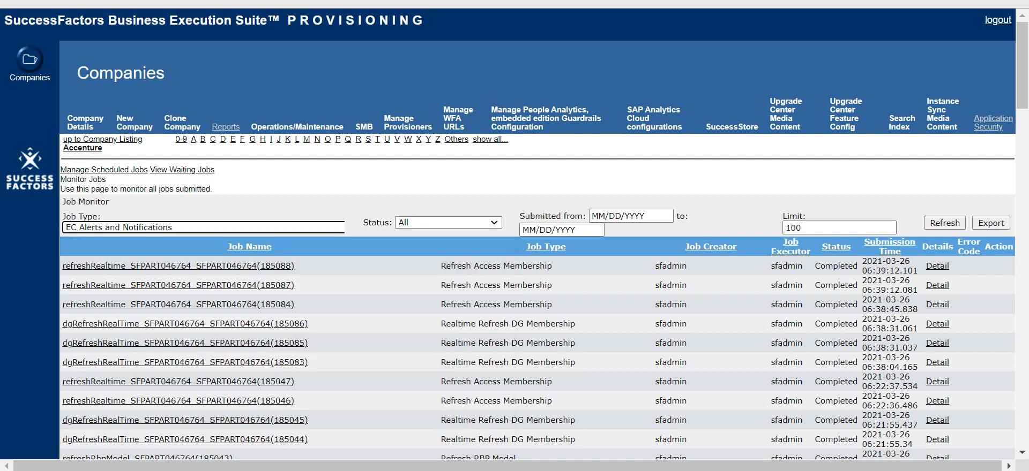
pyautogui.click(944, 223)
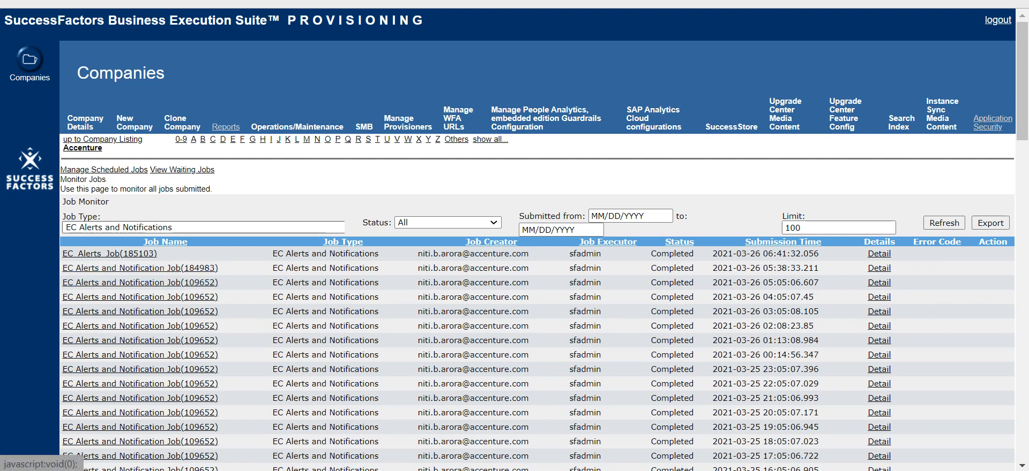
pyautogui.click(104, 170)
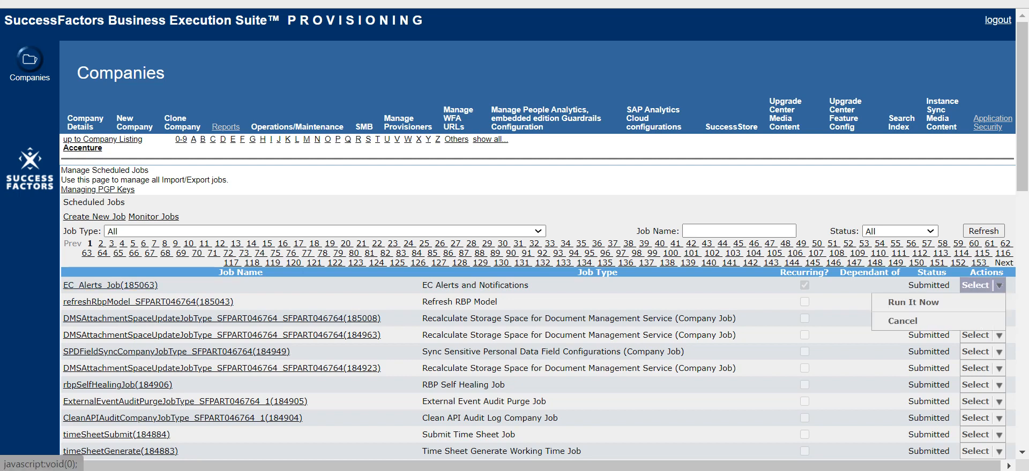
pyautogui.click(152, 232)
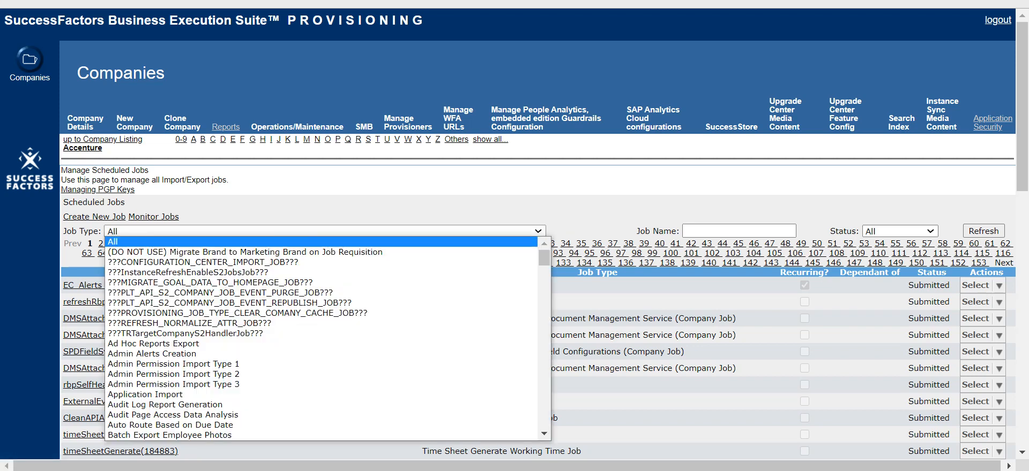
pyautogui.click(153, 217)
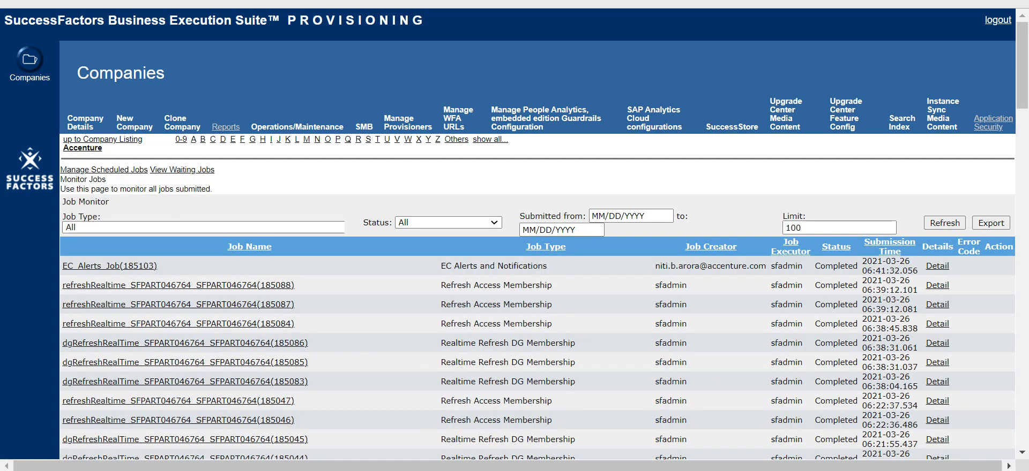
# Step: Filter Monitor Jobs again by EC Alerts and Notifications and refresh the job list
pyautogui.click(204, 228)
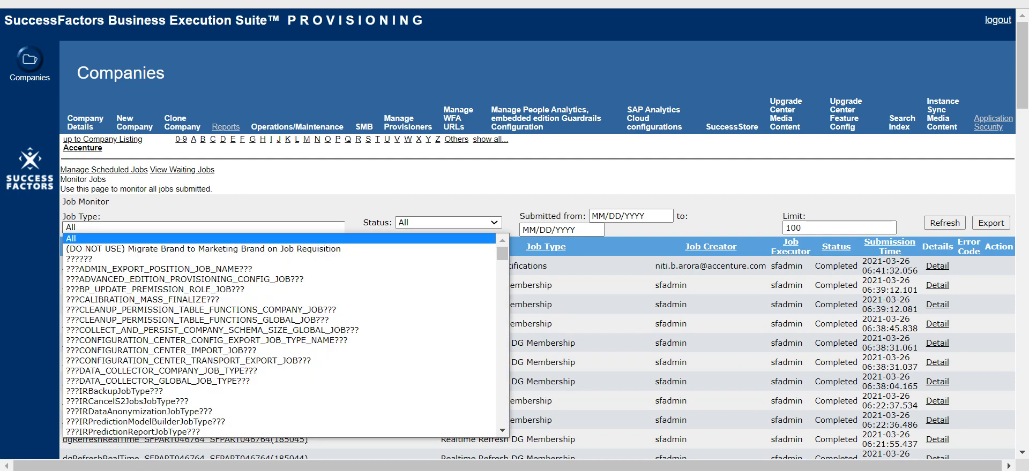
pyautogui.press('e')
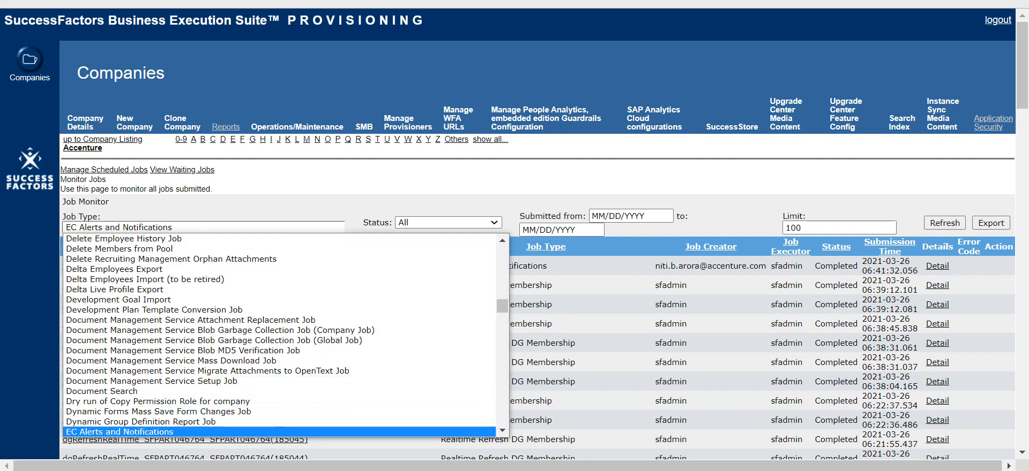
pyautogui.click(160, 431)
pyautogui.click(944, 223)
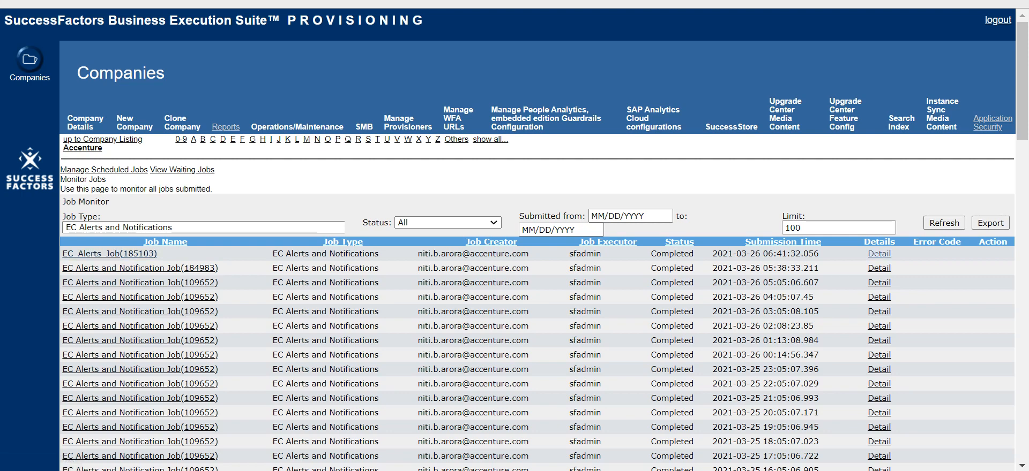
# Step: Open the run details of the new EC_Alerts_Job and scroll to its JOB_INFO alert creation entries
pyautogui.click(878, 254)
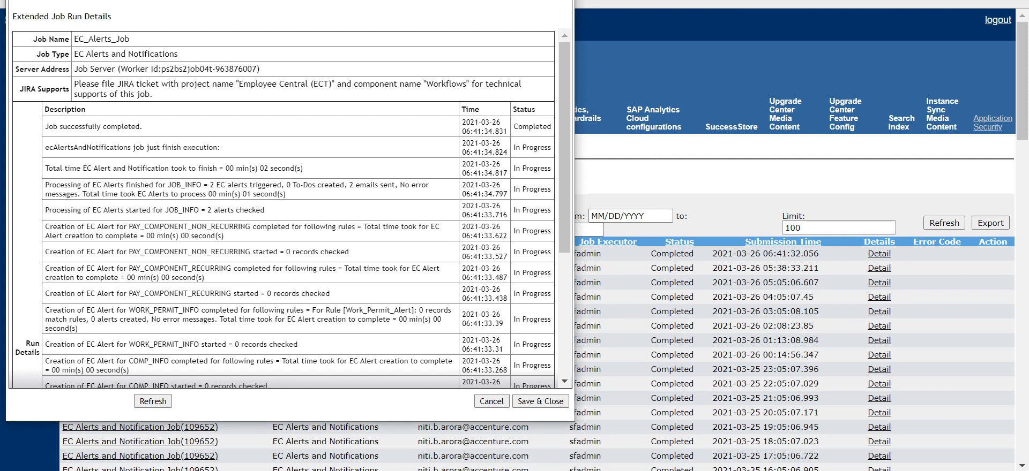
pyautogui.scroll(-3, 283, 209)
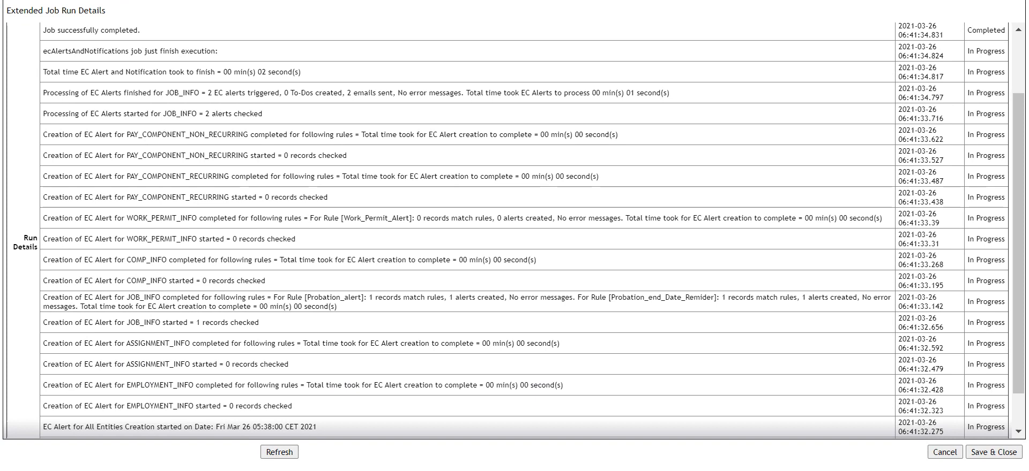
pyautogui.scroll(-2, 514, 230)
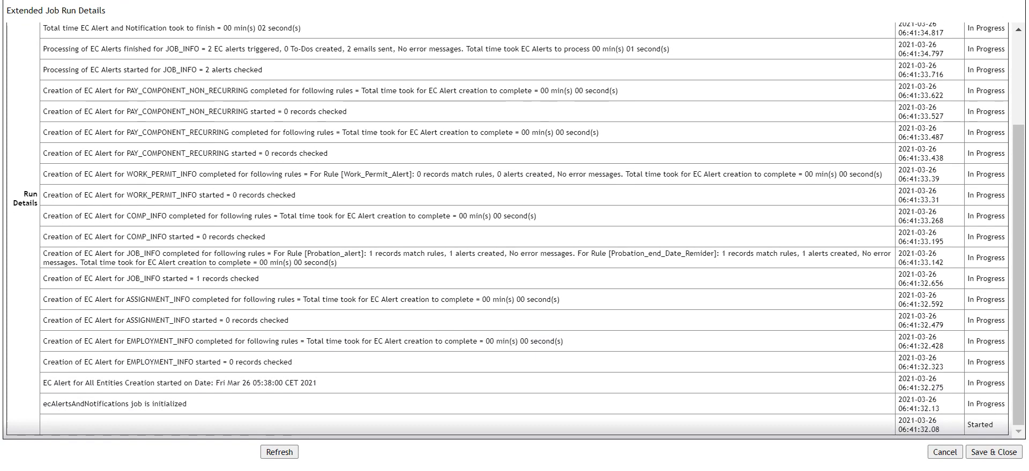
pyautogui.moveTo(43, 278); pyautogui.dragTo(259, 279)
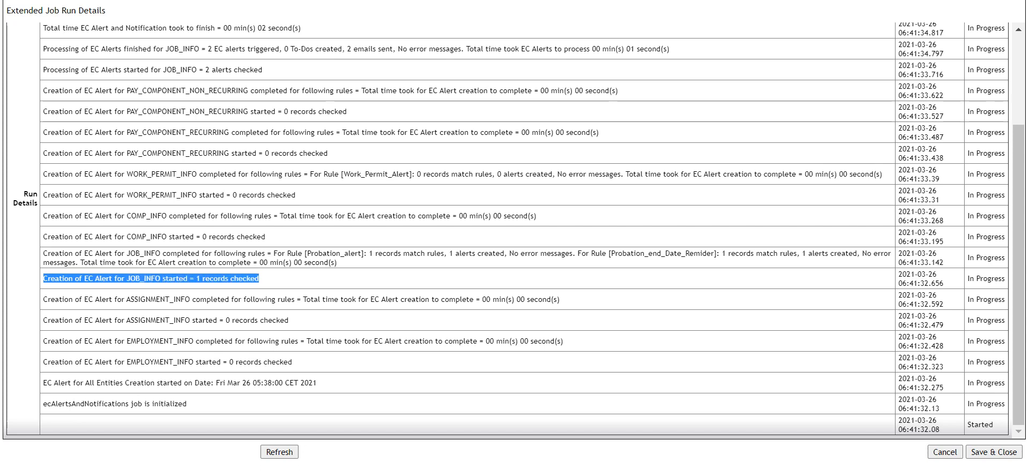
pyautogui.click(259, 279)
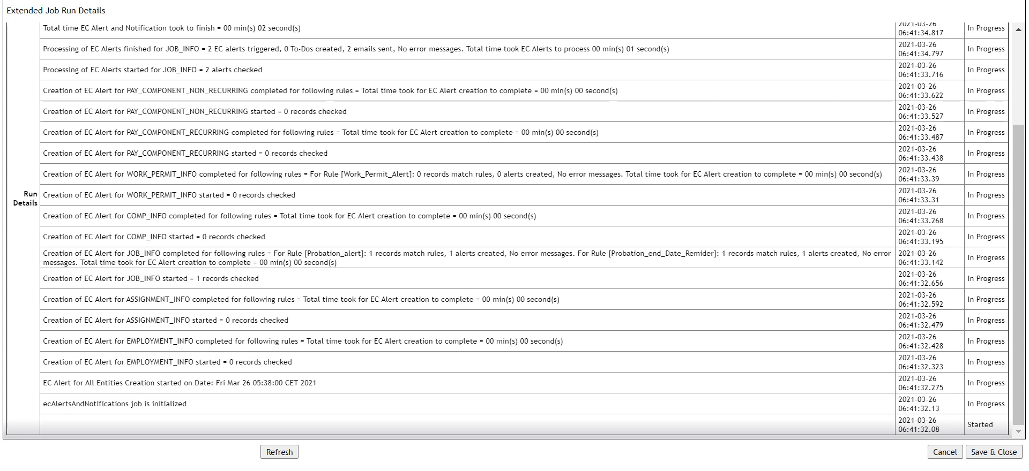
# Step: Highlight the Probation_alert and Probation_end_Date_Reminder rule results and the JOB_INFO processing lines in the run details
pyautogui.moveTo(307, 254); pyautogui.dragTo(367, 253)
pyautogui.click(337, 262)
pyautogui.moveTo(611, 253); pyautogui.dragTo(710, 253)
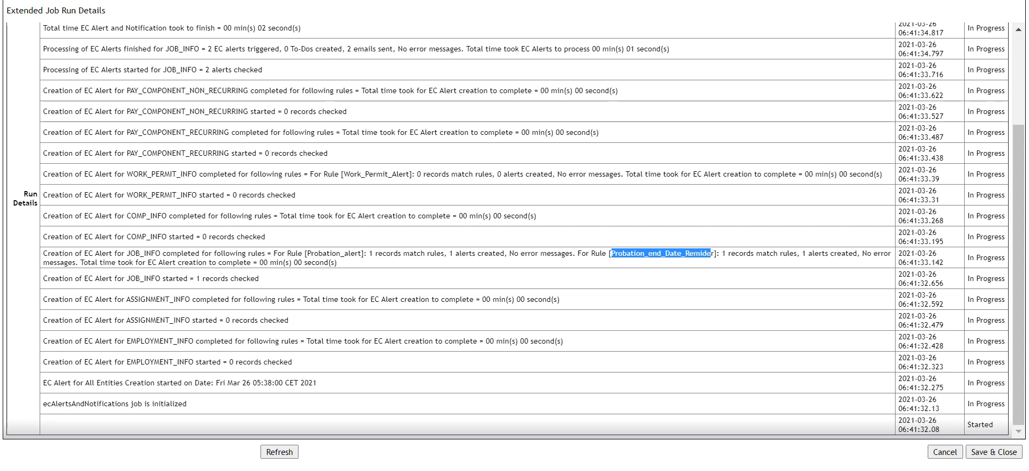
pyautogui.click(750, 254)
pyautogui.moveTo(721, 253); pyautogui.dragTo(856, 253)
pyautogui.click(337, 262)
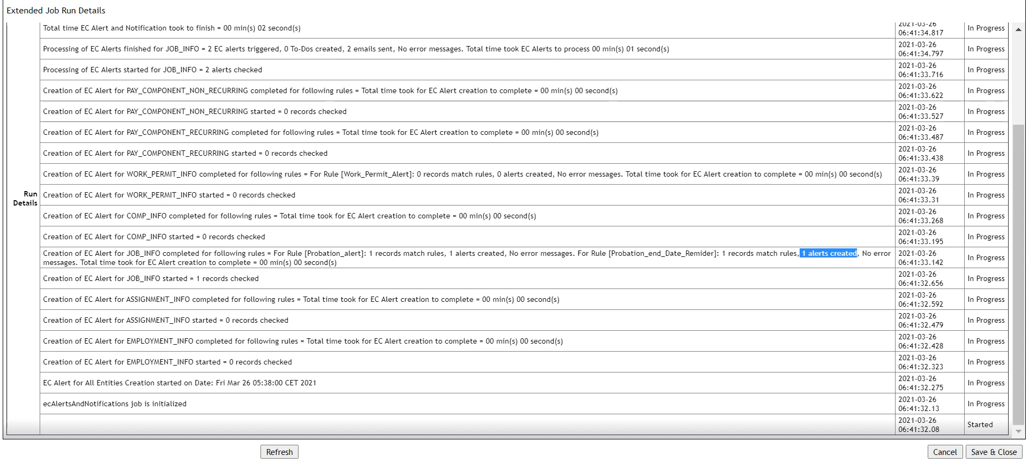
pyautogui.moveTo(43, 70); pyautogui.dragTo(262, 69)
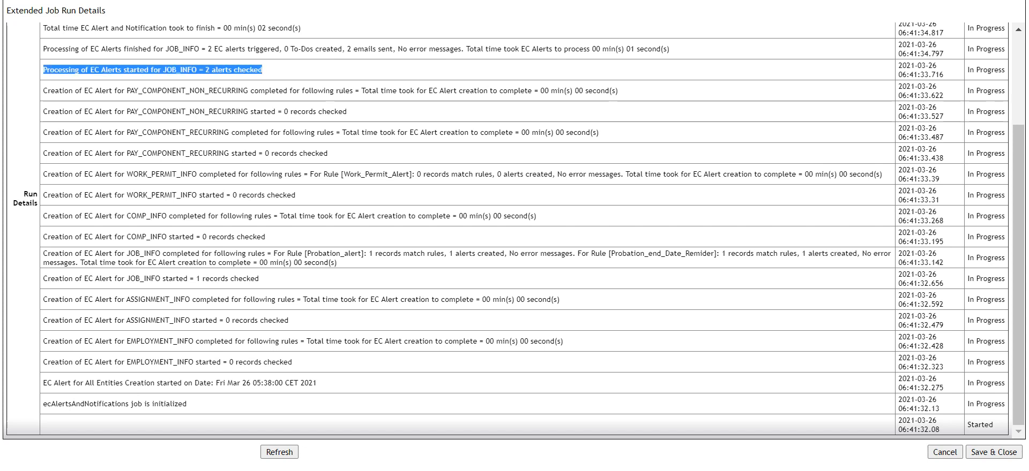
pyautogui.moveTo(184, 49); pyautogui.dragTo(299, 48)
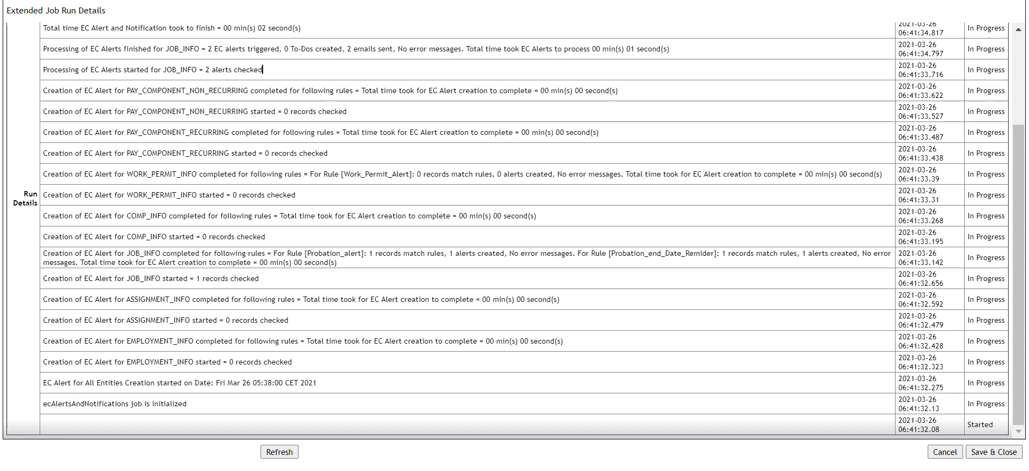
pyautogui.scroll(3, 263, 70)
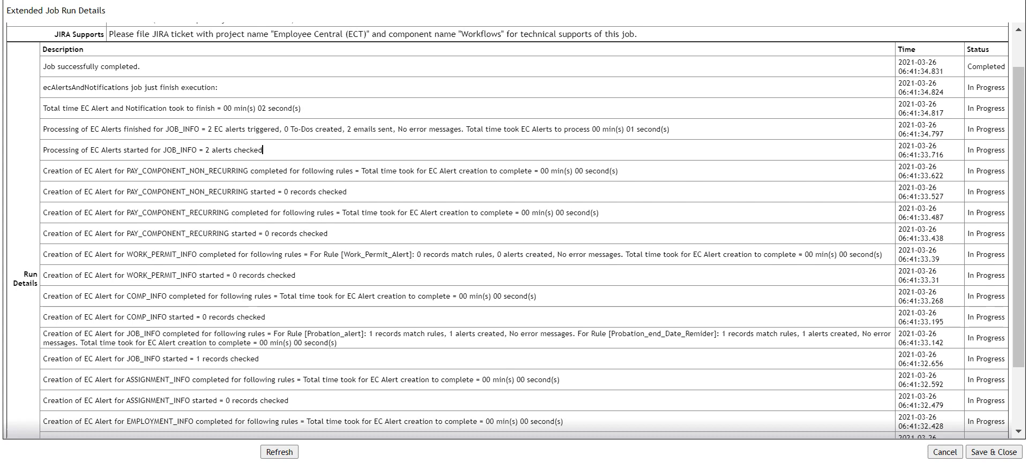
# Step: Switch to Gmail and open the 'Probation Period end date is near.' alert email
pyautogui.hotkey('alt', 'Tab')
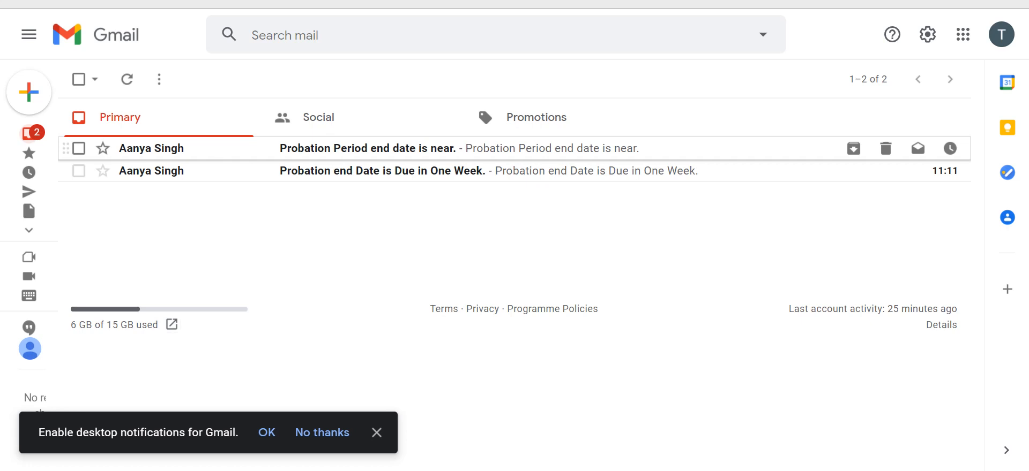
pyautogui.click(368, 149)
pyautogui.scroll(-2, 367, 230)
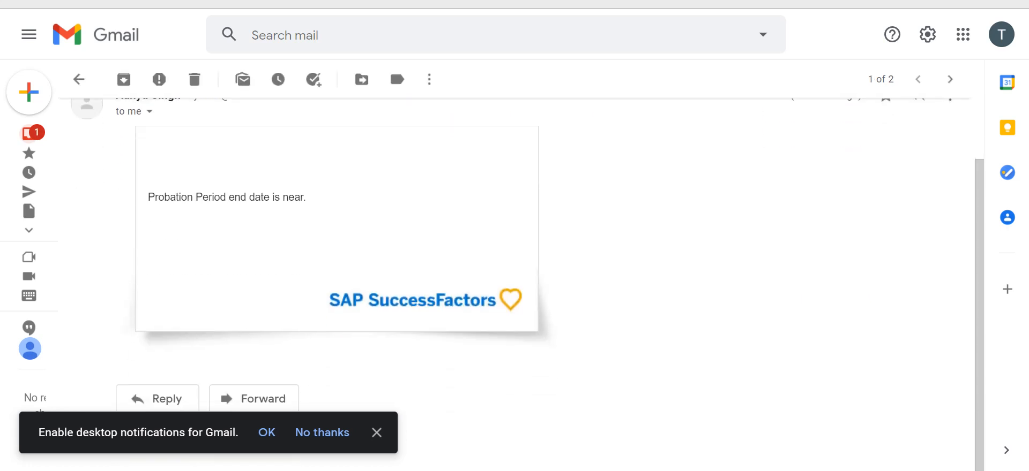
pyautogui.scroll(2, 514, 241)
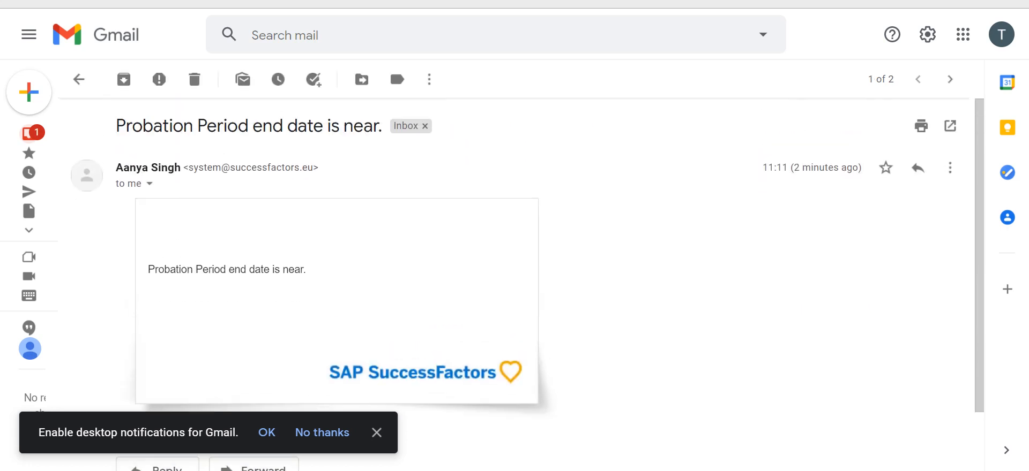
pyautogui.moveTo(116, 127); pyautogui.dragTo(378, 126)
pyautogui.click(595, 225)
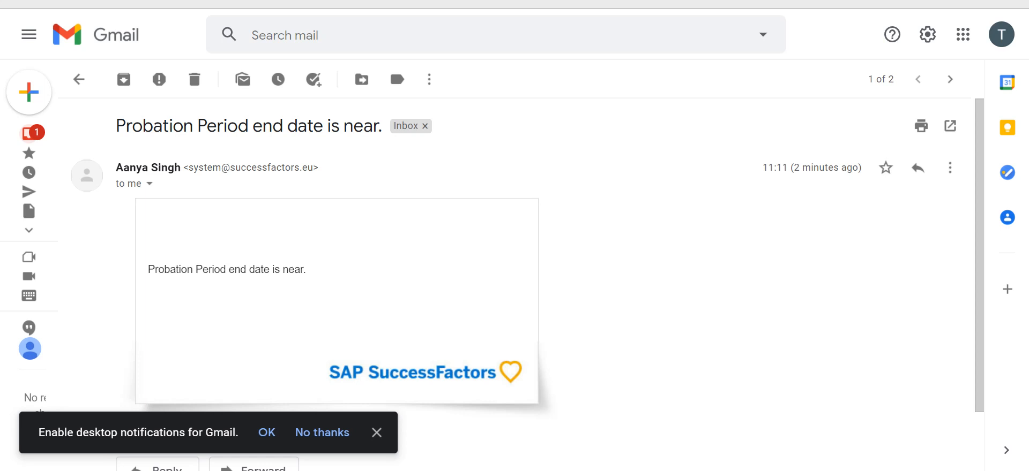
# Step: Check the system date, return to the inbox, and open the 'Probation end Date is Due in One Week.' email
pyautogui.press('super+alt+d')
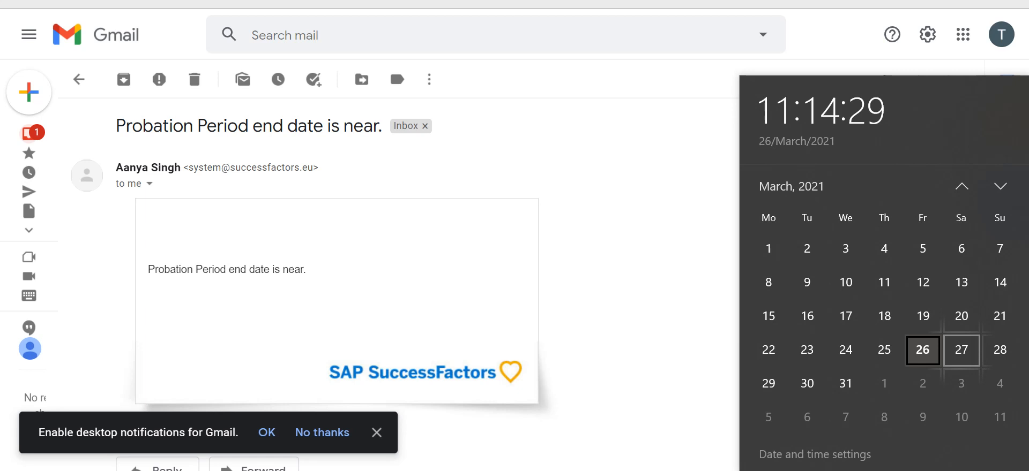
pyautogui.click(605, 279)
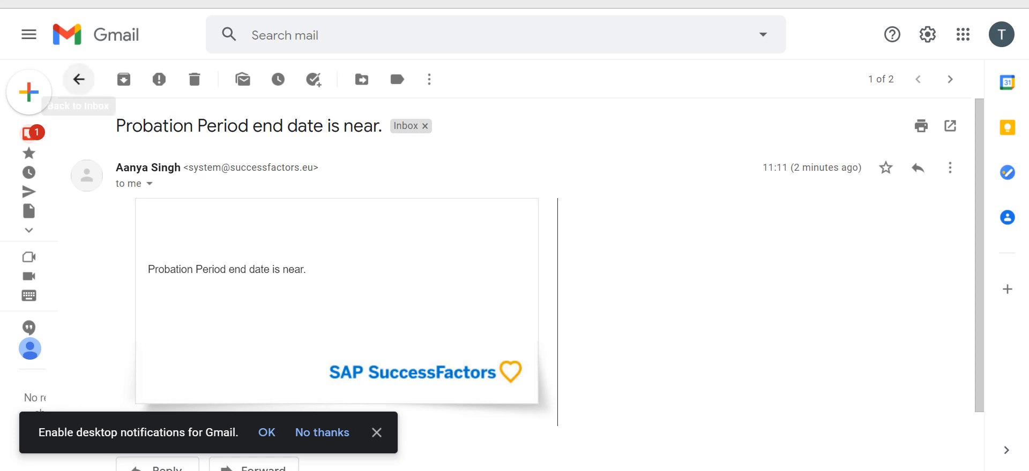
pyautogui.click(79, 79)
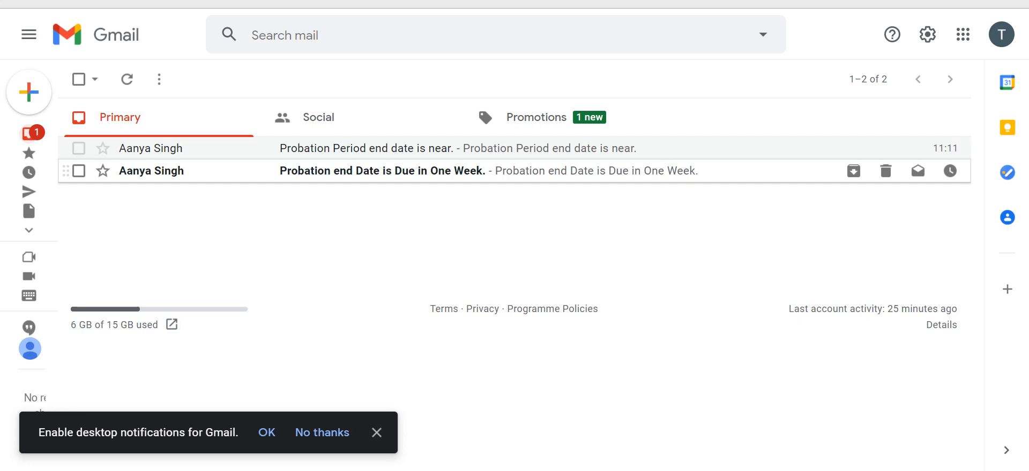
pyautogui.click(375, 171)
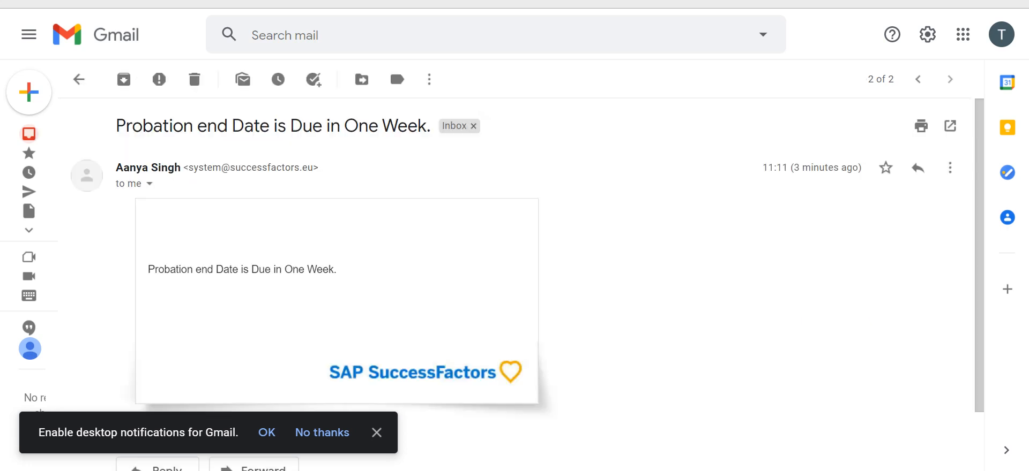
# Step: Highlight the message text of the 'Probation end Date is Due in One Week.' alert email
pyautogui.moveTo(337, 270); pyautogui.dragTo(148, 269)
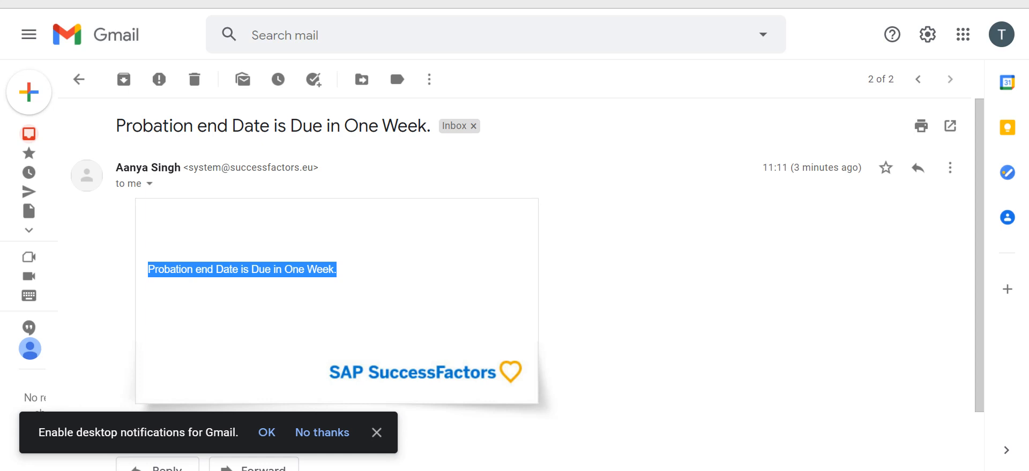
pyautogui.click(557, 304)
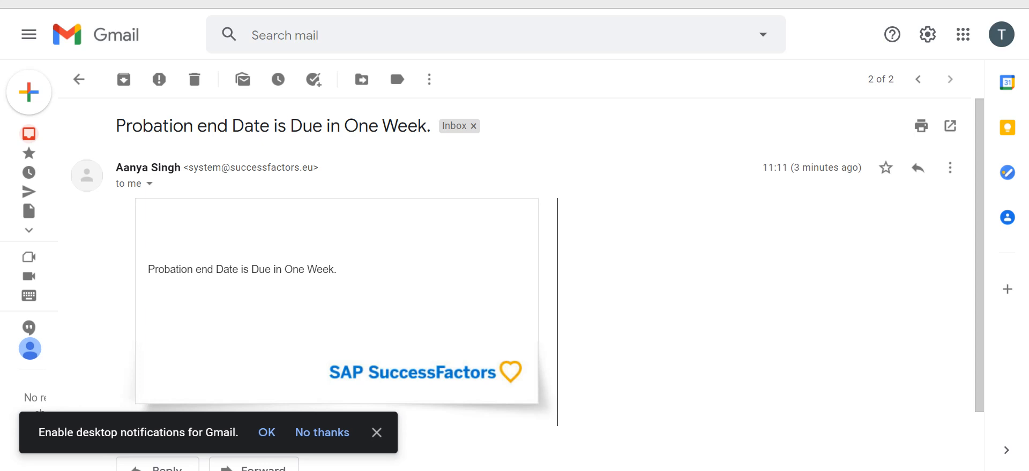
# Step: Switch to the Provisioning Job Monitor, refresh the job list, and dismiss the Gmail desktop notifications prompt
pyautogui.hotkey('alt', 'Tab')
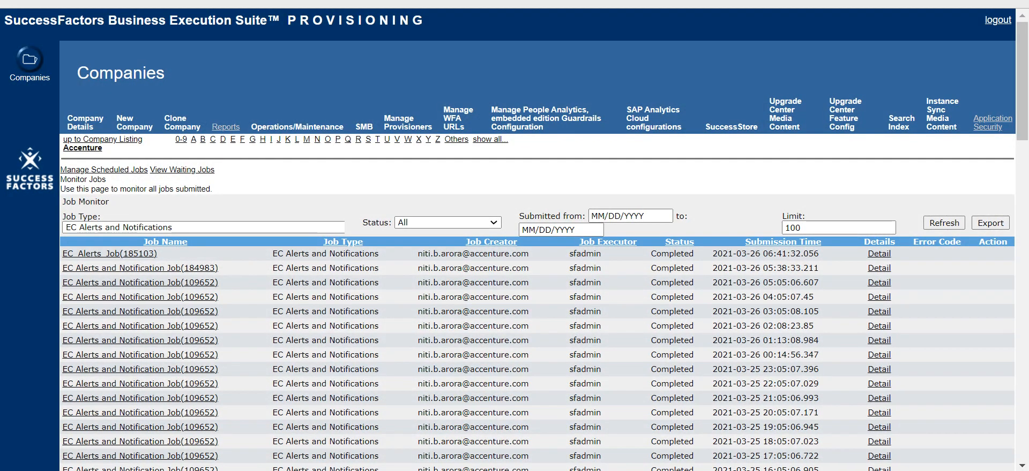
pyautogui.click(236, 228)
pyautogui.click(235, 259)
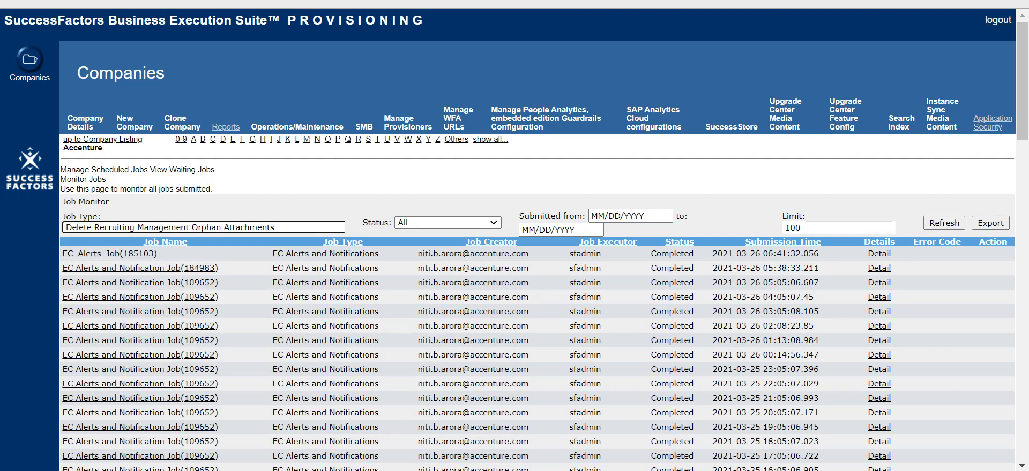
pyautogui.click(212, 189)
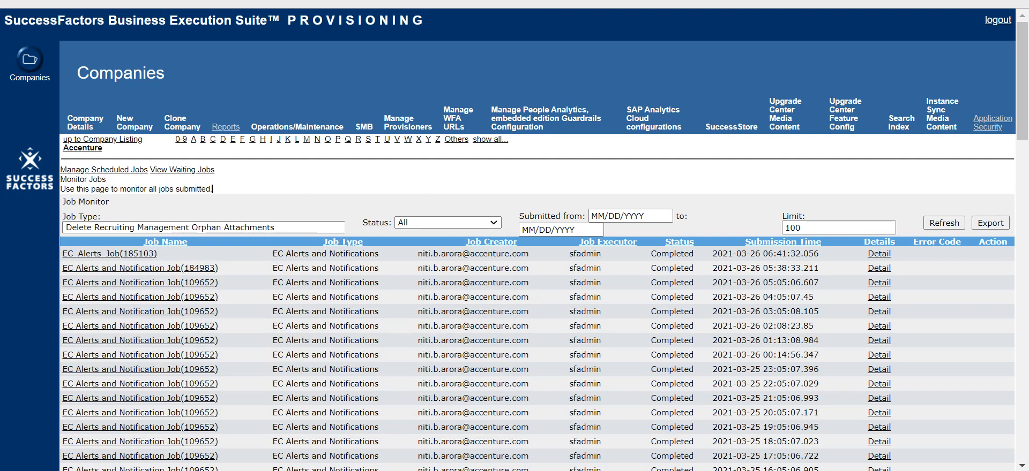
pyautogui.click(956, 223)
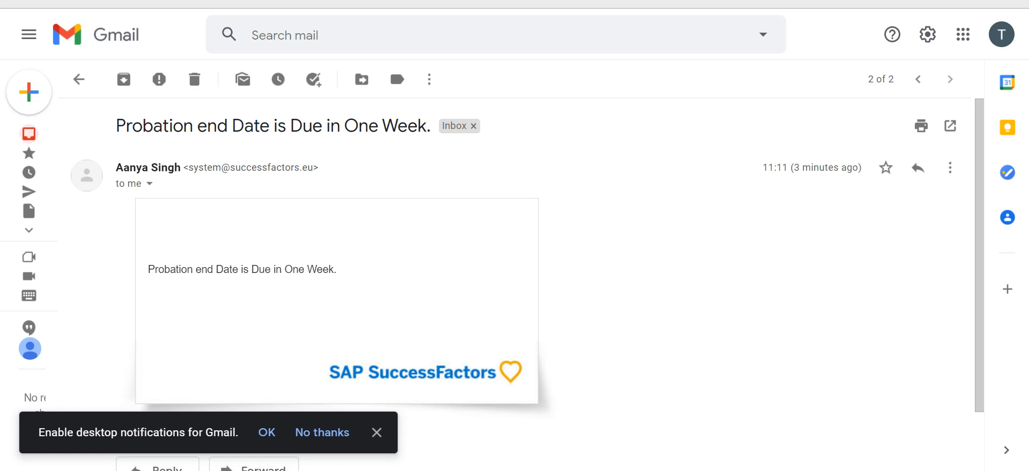
pyautogui.click(376, 432)
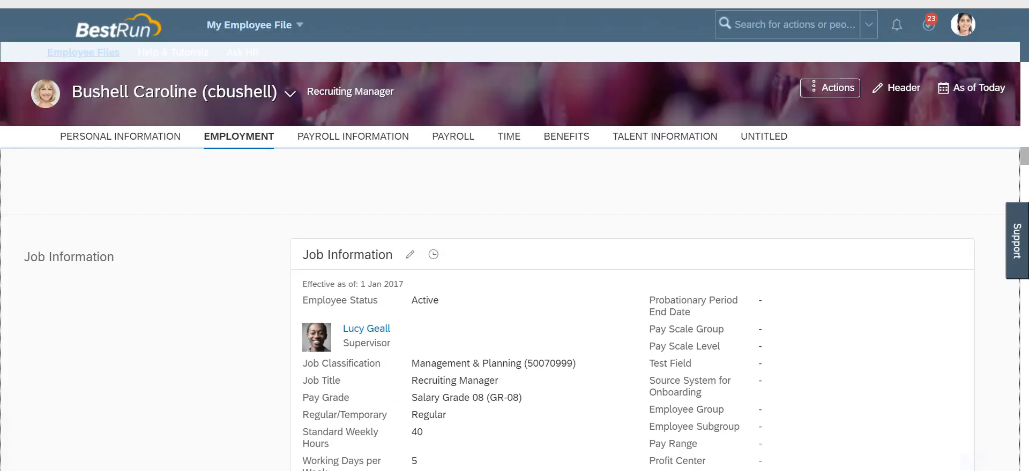
# Step: Review the employee's Job Information section, including the Probationary Period End Date field
pyautogui.scroll(-1, 510, 310)
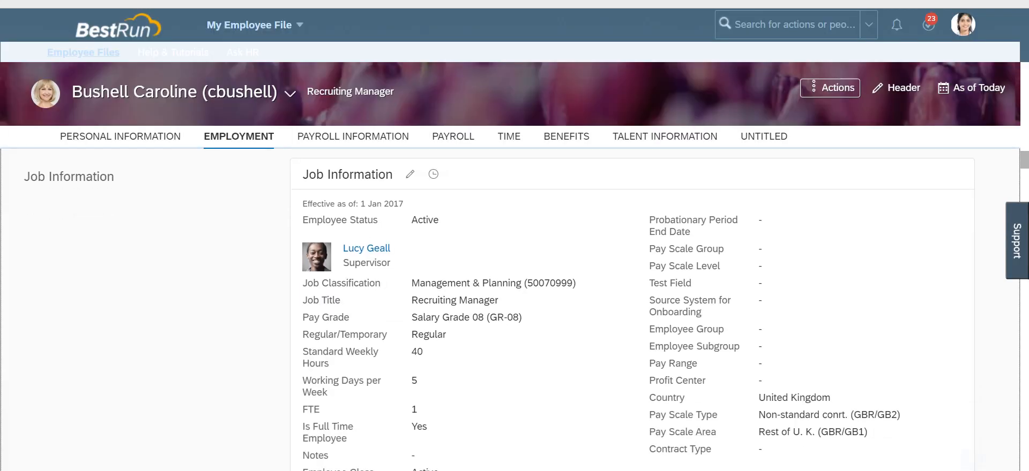
pyautogui.scroll(-1, 510, 310)
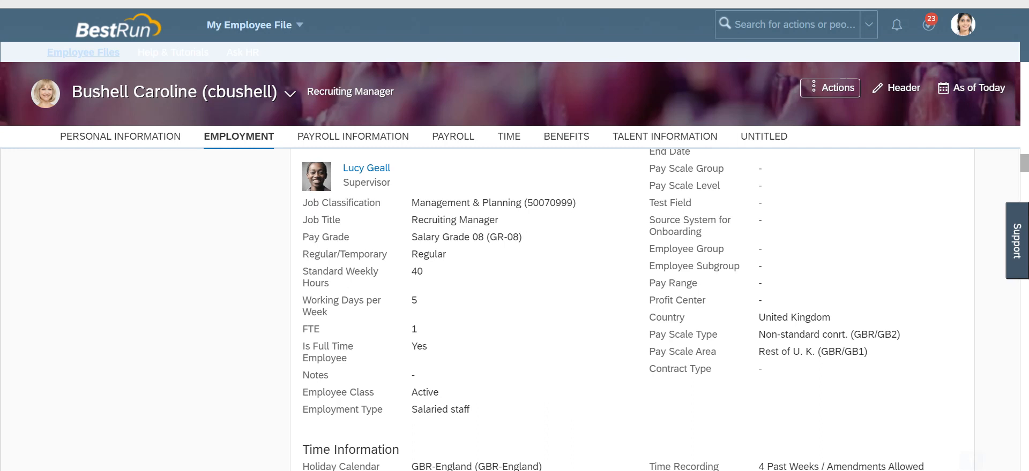
pyautogui.scroll(2, 510, 310)
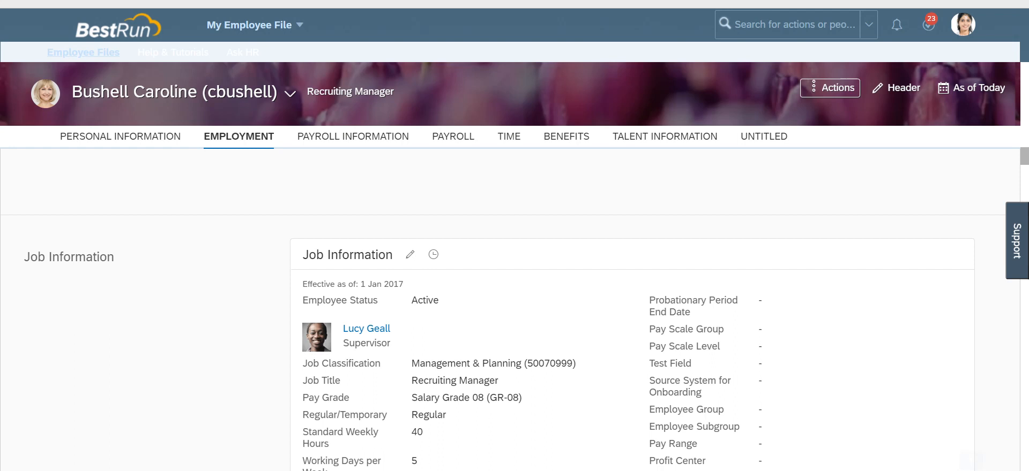
pyautogui.click(795, 25)
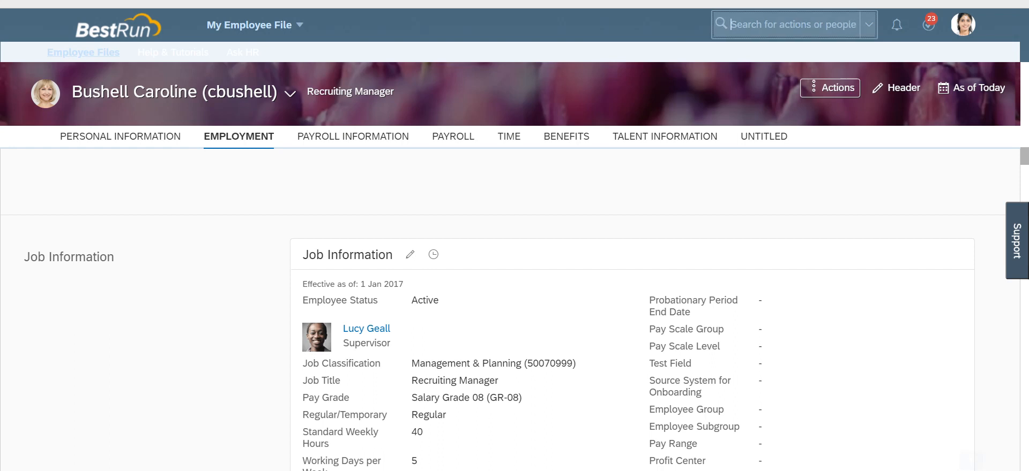
pyautogui.press('Escape')
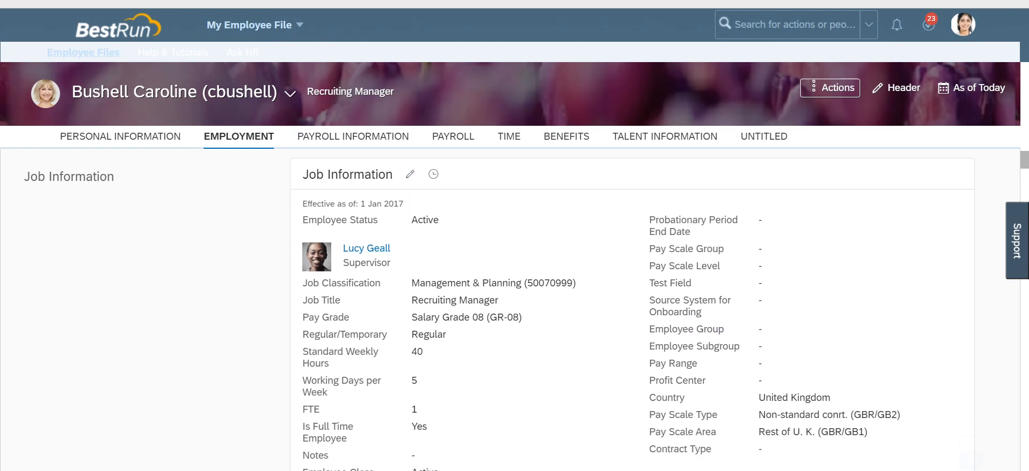
pyautogui.scroll(-3, 633, 309)
pyautogui.scroll(3, 632, 309)
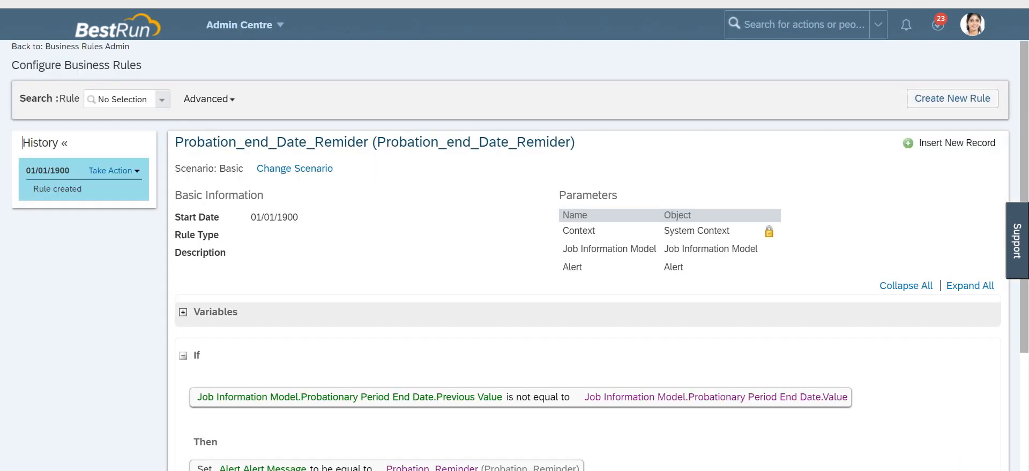
# Step: Review the Probation_end_Date_Remider rule condition and the Reminder_Manager workflow settings
pyautogui.scroll(-3, 587, 278)
pyautogui.scroll(3, 587, 278)
pyautogui.click(803, 24)
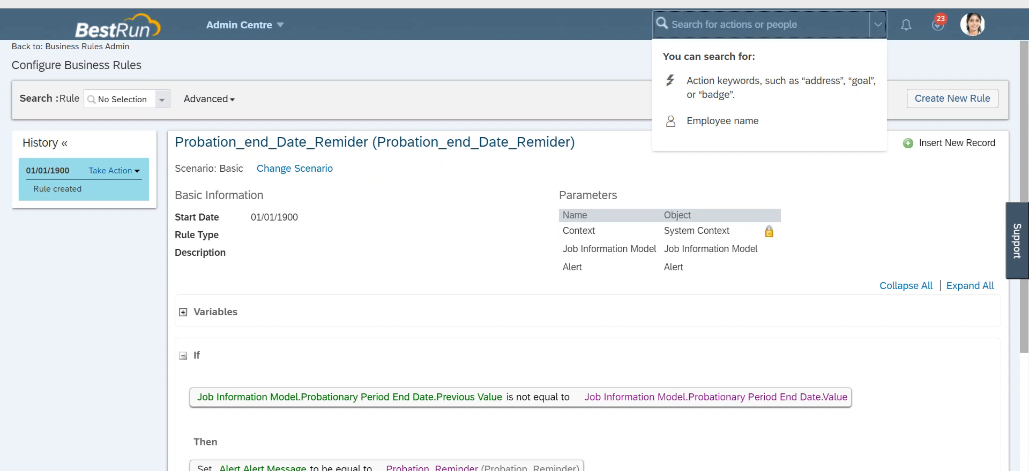
pyautogui.click(141, 66)
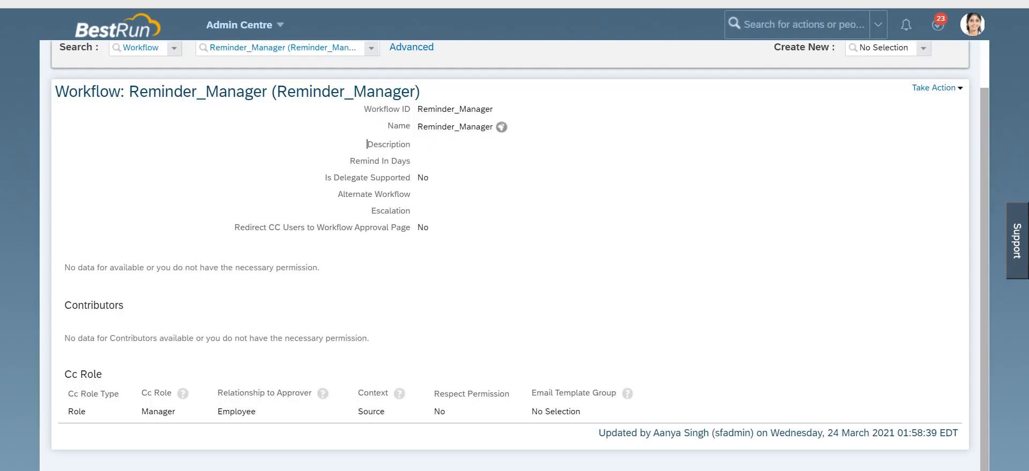
pyautogui.scroll(1, 509, 257)
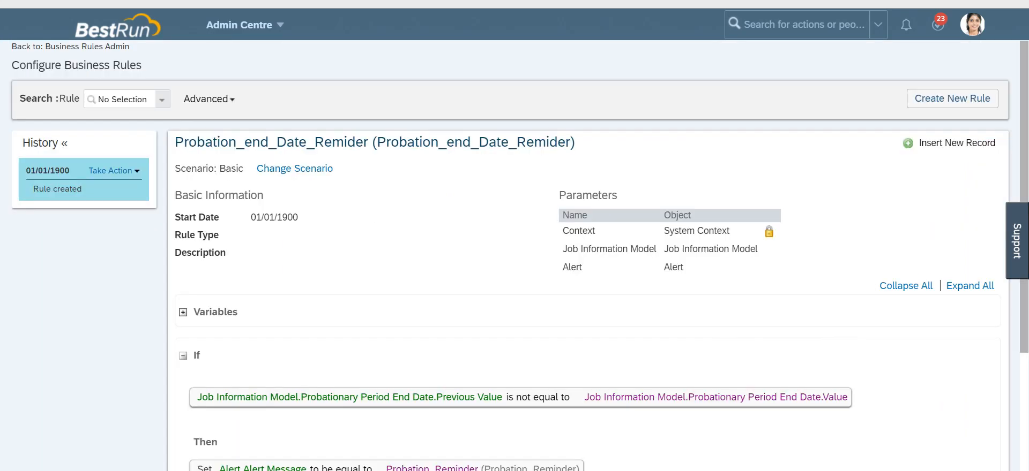
# Step: Start a new Basic business rule with rule name and rule ID WF_Cost_Centre
pyautogui.click(952, 98)
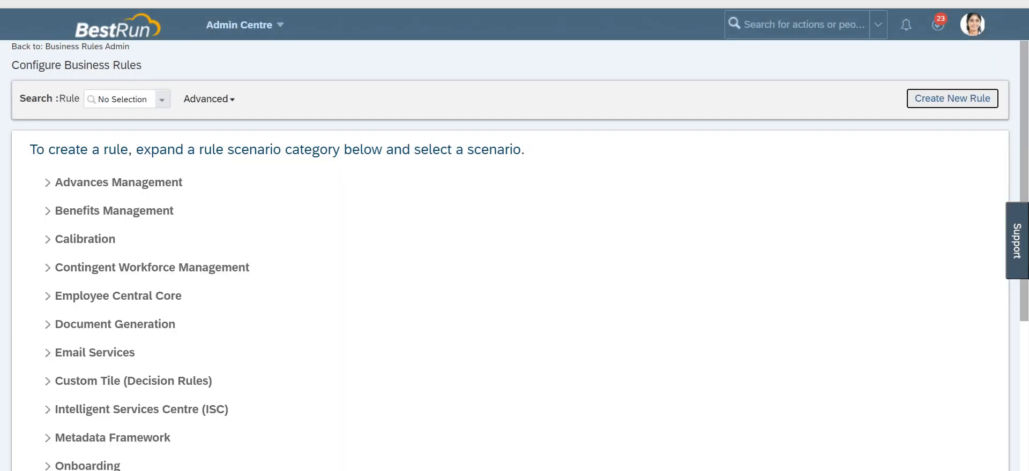
pyautogui.scroll(-5, 509, 252)
pyautogui.click(69, 431)
pyautogui.click(60, 451)
pyautogui.scroll(3, 509, 252)
pyautogui.click(742, 208)
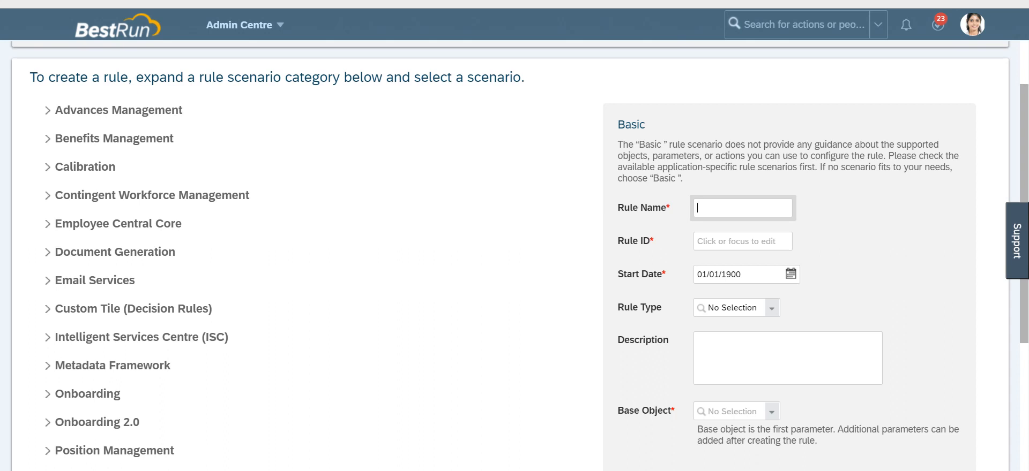
pyautogui.write('W')
pyautogui.write('F_')
pyautogui.write('COun')
pyautogui.press('BackSpace')
pyautogui.press('BackSpace')
pyautogui.press('BackSpace')
pyautogui.write('ost_Centre')
pyautogui.press('Tab')
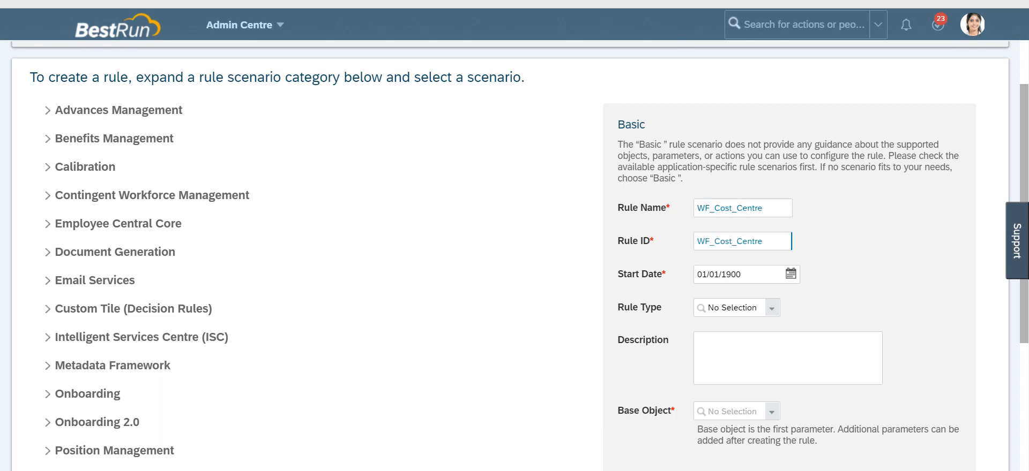
# Step: Set the rule's base object to Cost Centre, create the rule, and preview the Cost Centre fields
pyautogui.scroll(-1, 510, 255)
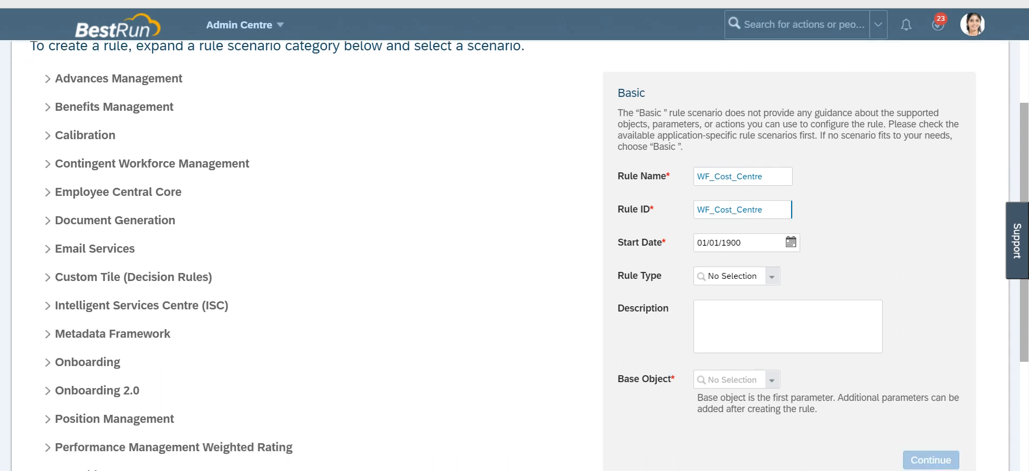
pyautogui.click(732, 331)
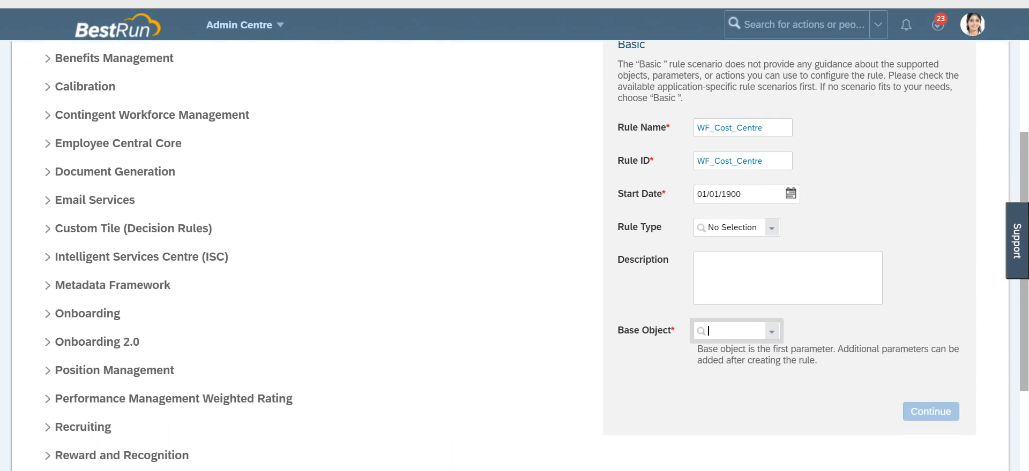
pyautogui.write('cost c')
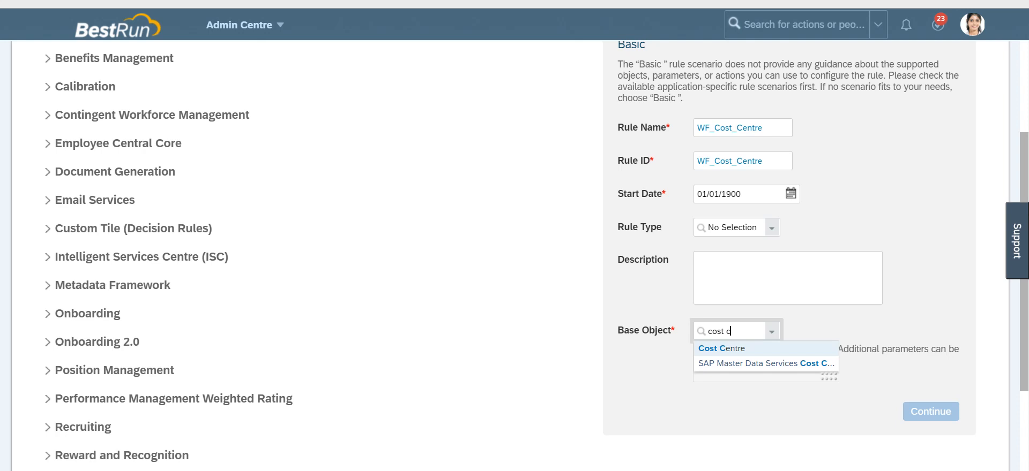
pyautogui.press('Return')
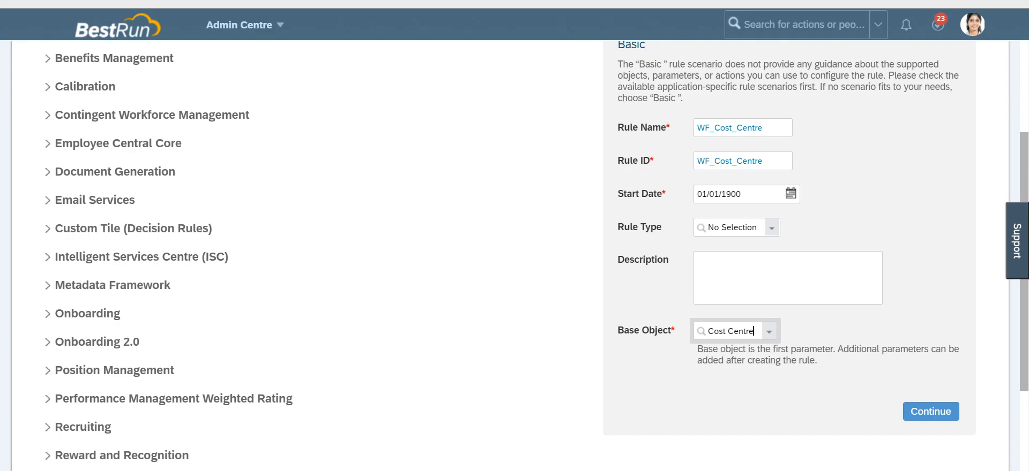
pyautogui.click(930, 411)
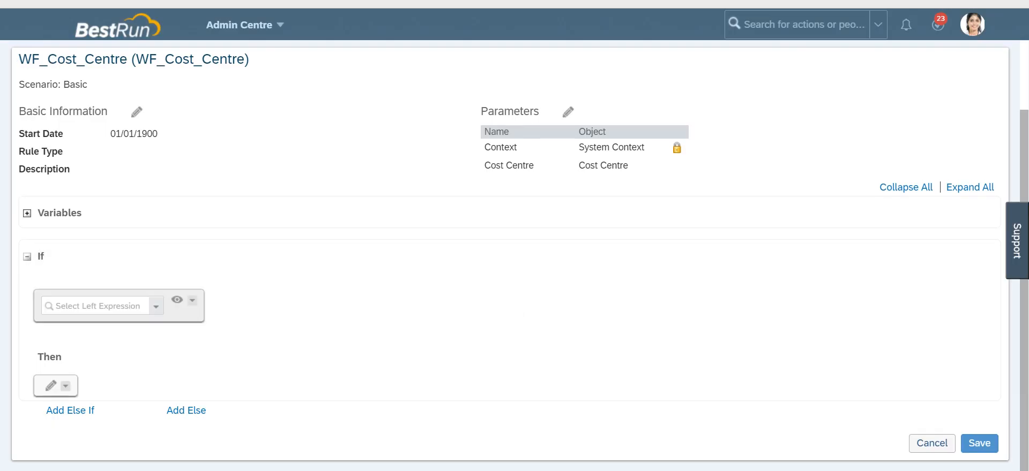
pyautogui.click(156, 306)
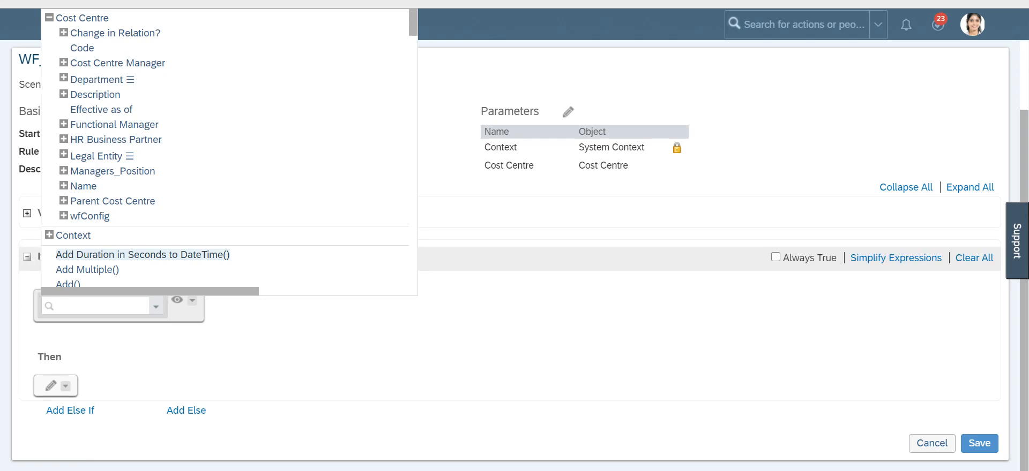
pyautogui.click(461, 311)
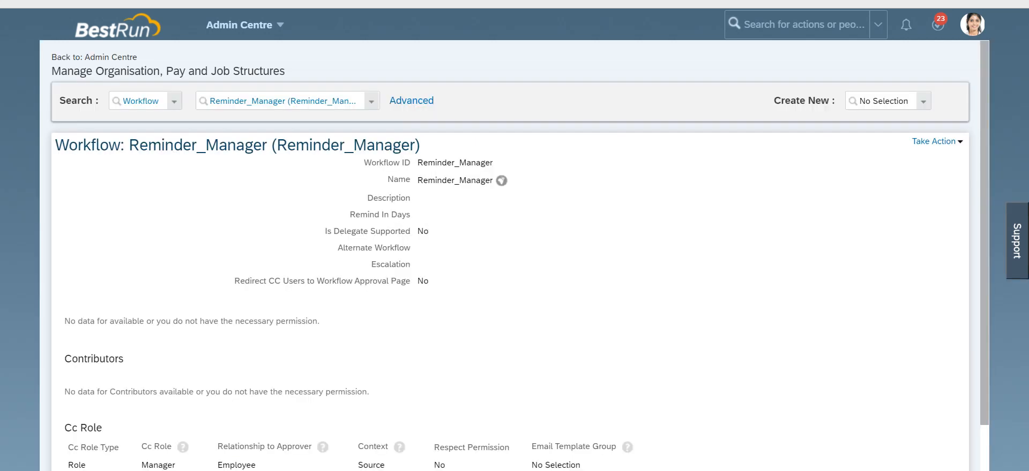
# Step: Open Manage Data and search for Cost Centre records
pyautogui.click(804, 24)
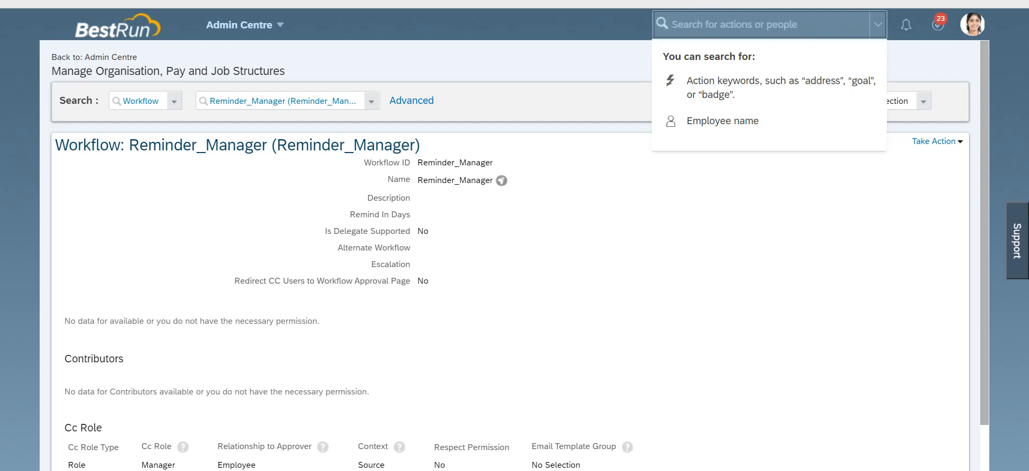
pyautogui.write('manag')
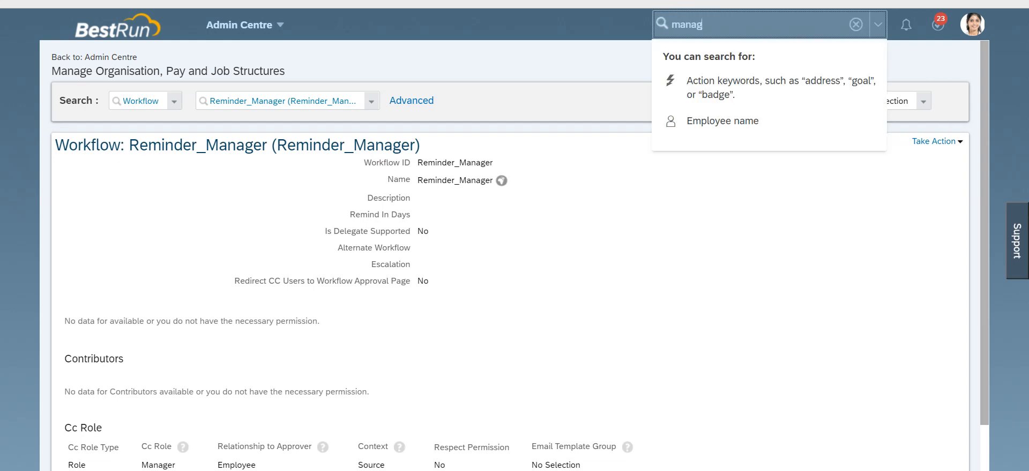
pyautogui.write('e data')
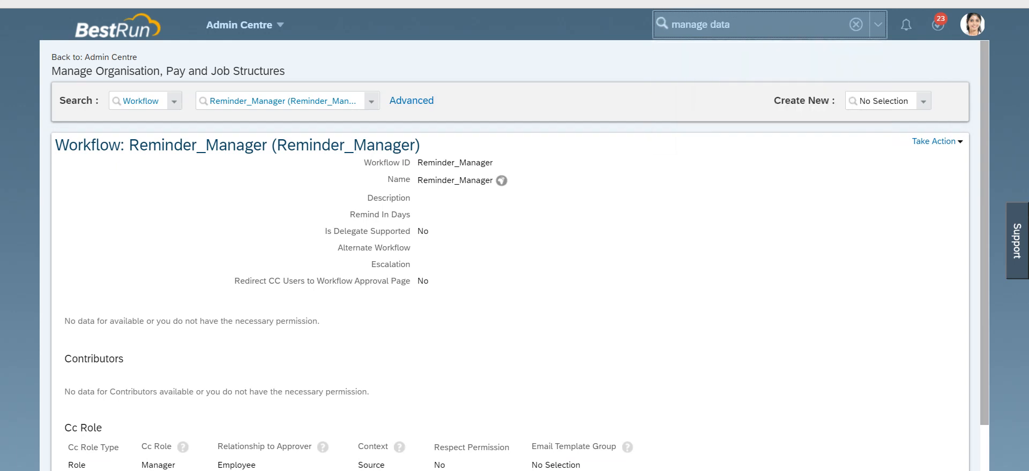
pyautogui.press('Return')
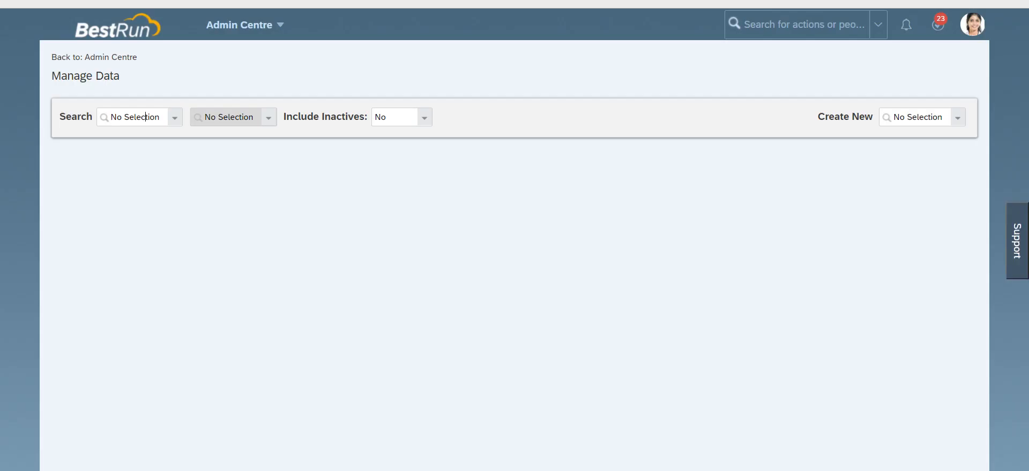
pyautogui.click(145, 117)
pyautogui.write('cost ce')
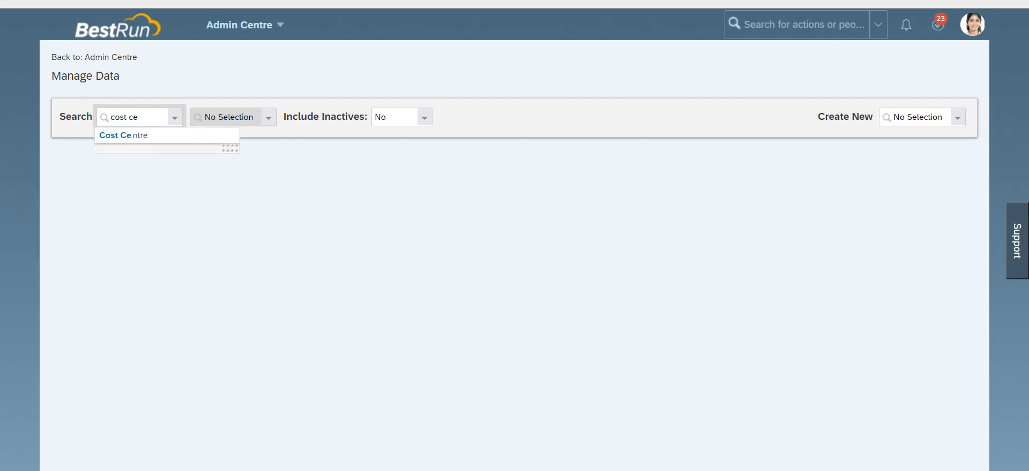
pyautogui.press('Return')
pyautogui.press('Tab')
pyautogui.click(252, 169)
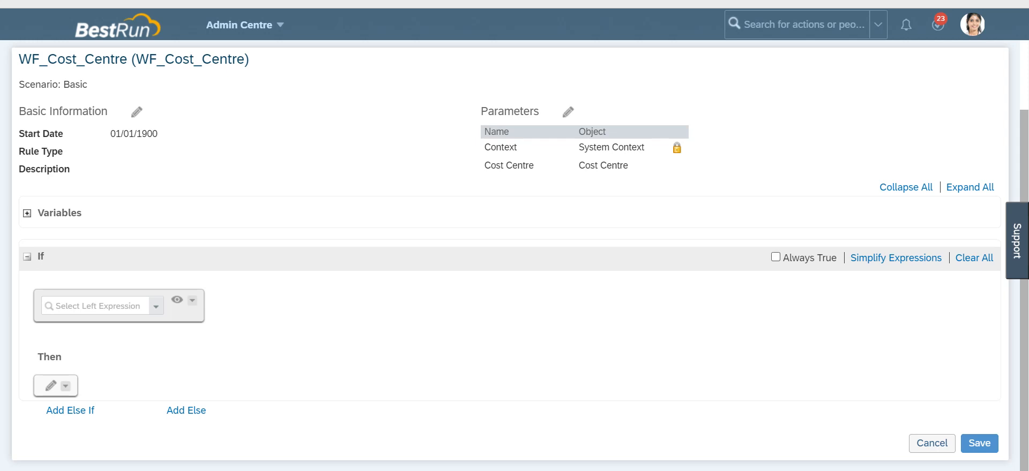
# Step: Mark the rule Always True and add a Then action setting Cost Centre.wfConfig to be equal to the value Manager (Manager)
pyautogui.click(775, 257)
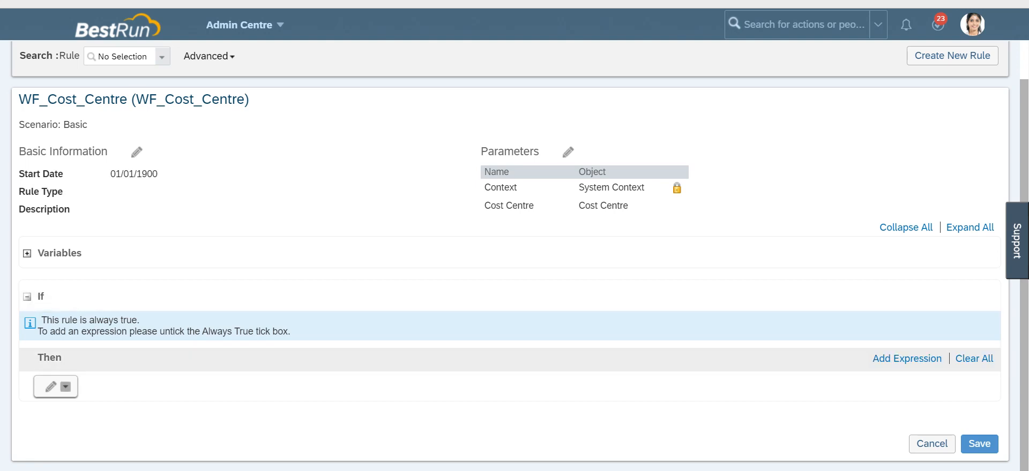
pyautogui.click(51, 386)
pyautogui.click(144, 393)
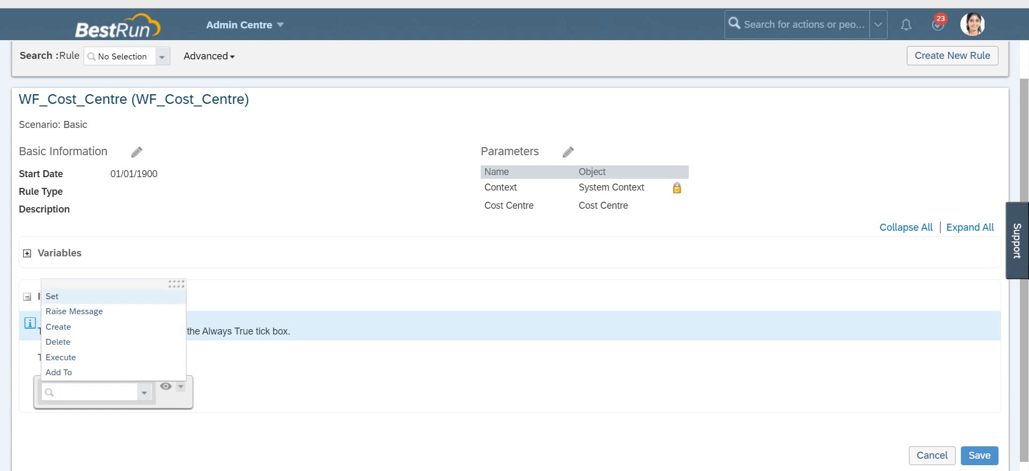
pyautogui.click(55, 296)
pyautogui.click(156, 392)
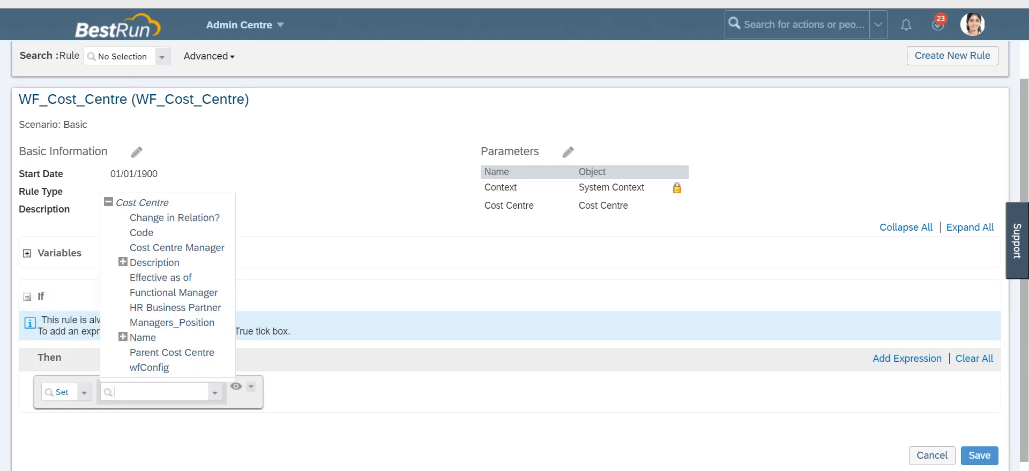
pyautogui.click(152, 367)
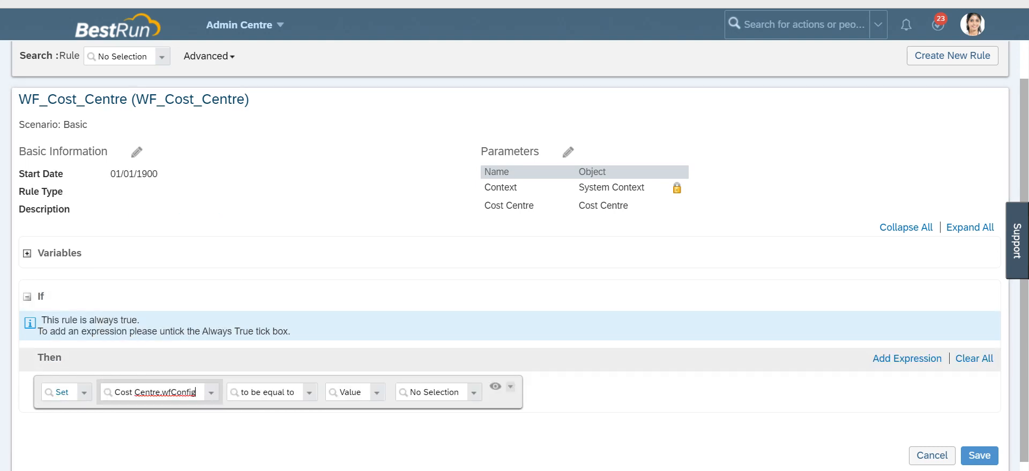
pyautogui.click(435, 392)
pyautogui.write('manager')
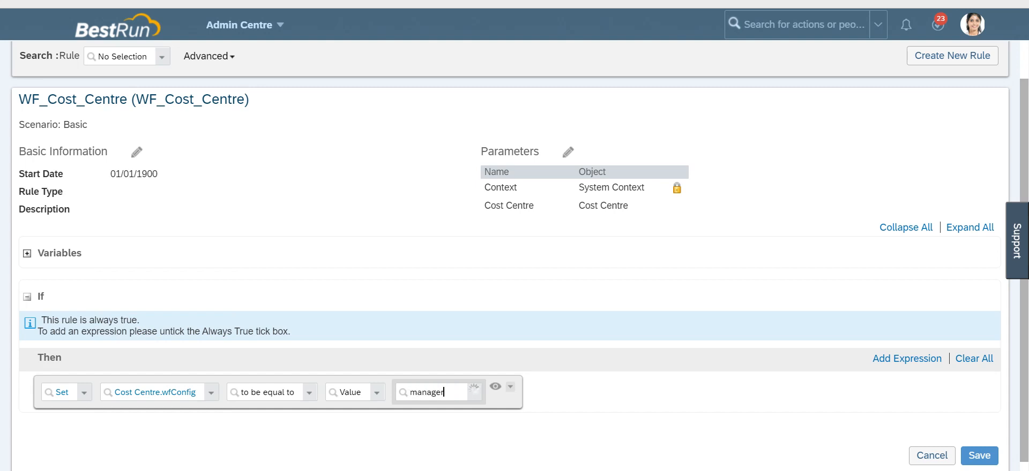
pyautogui.press('Down')
pyautogui.press('Return')
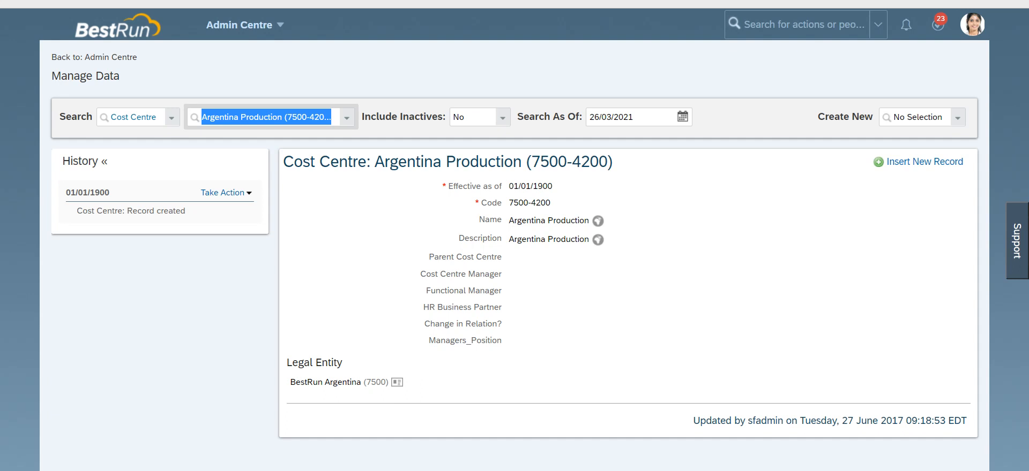
# Step: Open the Argentina Production cost centre record for correction and examine its Parent Cost Centre and manager fields
pyautogui.moveTo(428, 258); pyautogui.dragTo(503, 257)
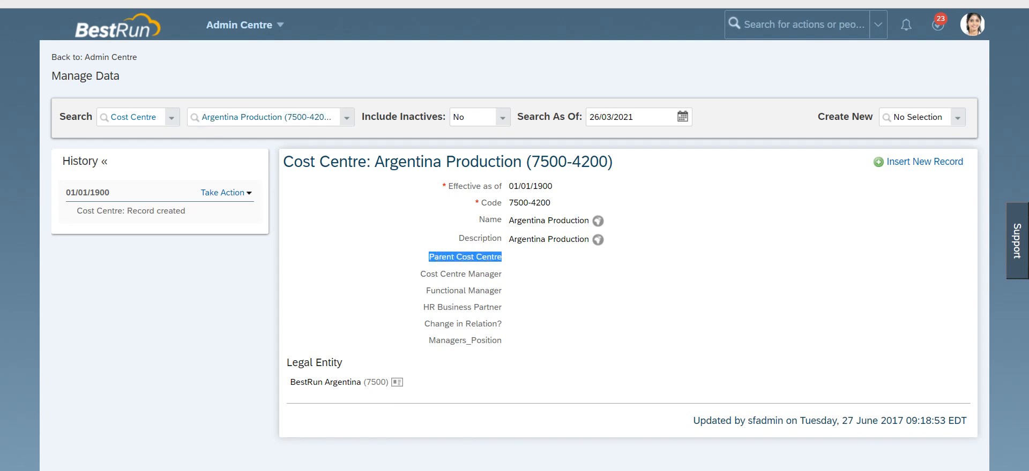
pyautogui.click(225, 192)
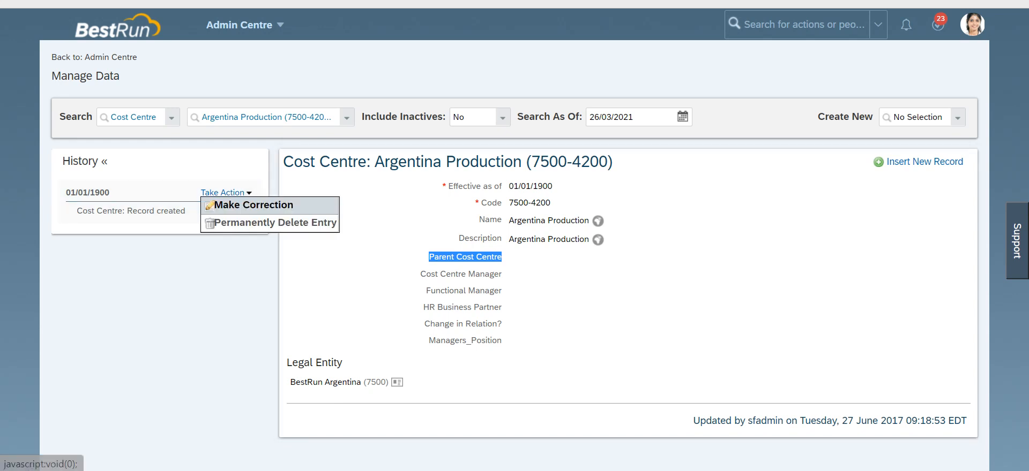
pyautogui.click(275, 204)
pyautogui.scroll(-3, 514, 241)
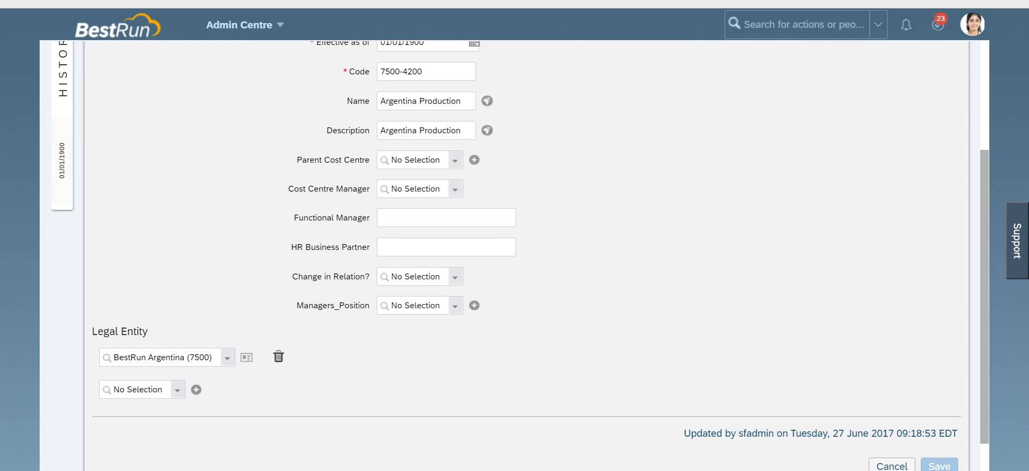
pyautogui.click(417, 160)
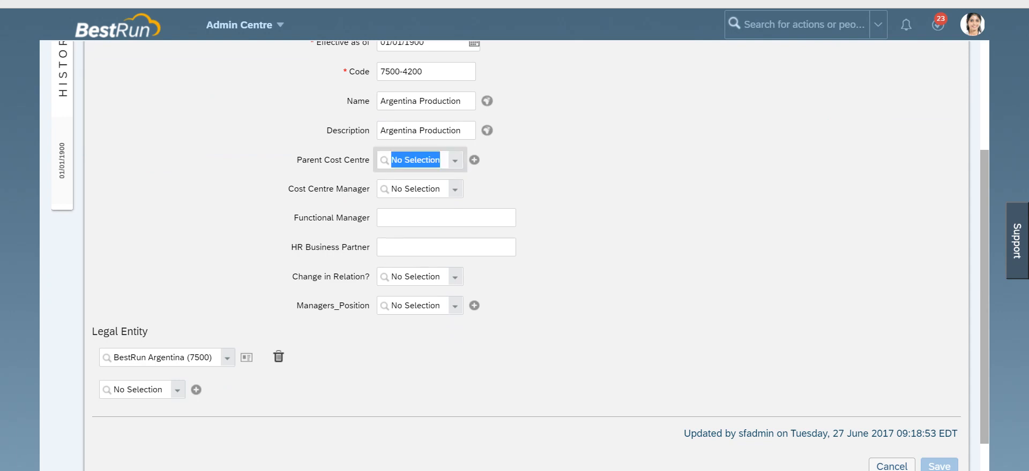
pyautogui.click(455, 189)
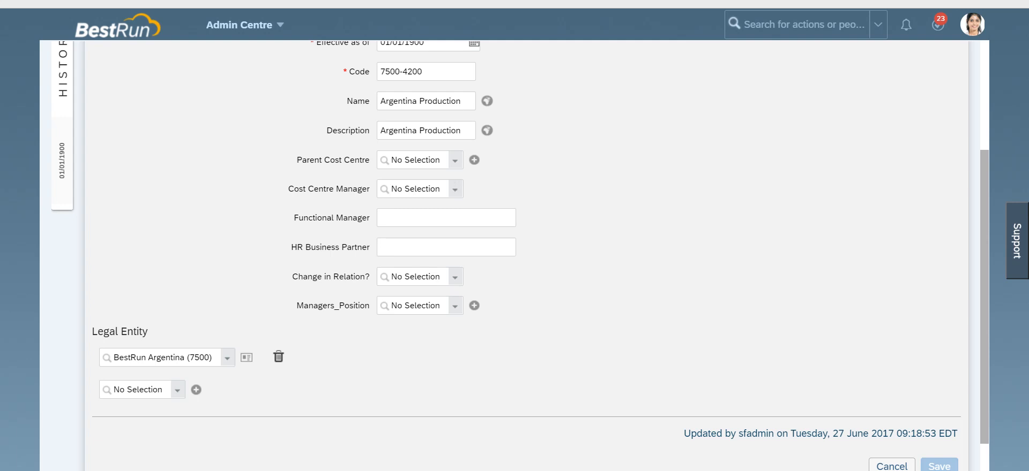
pyautogui.scroll(2, 514, 241)
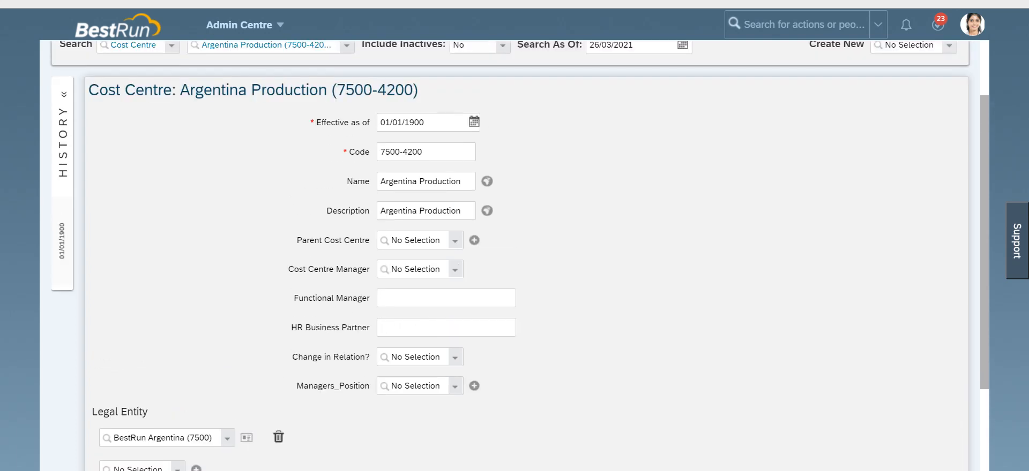
pyautogui.moveTo(297, 240); pyautogui.dragTo(369, 240)
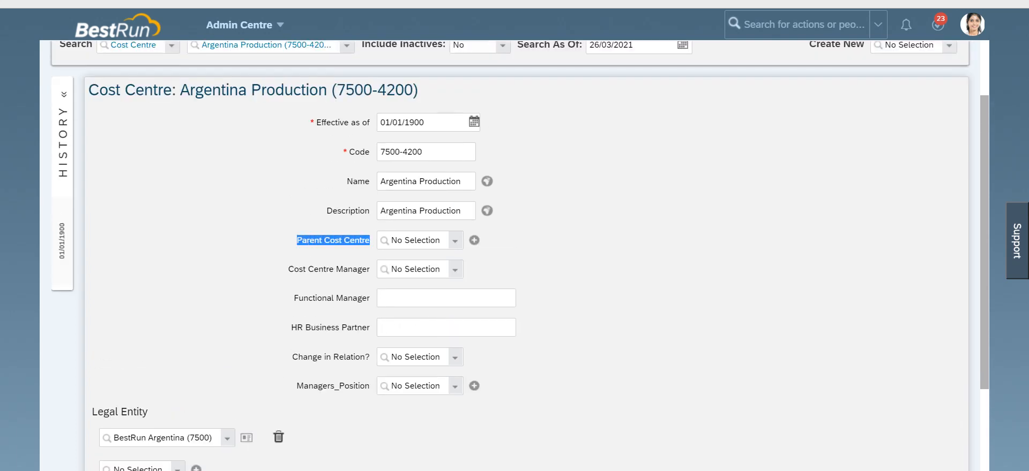
pyautogui.click(476, 240)
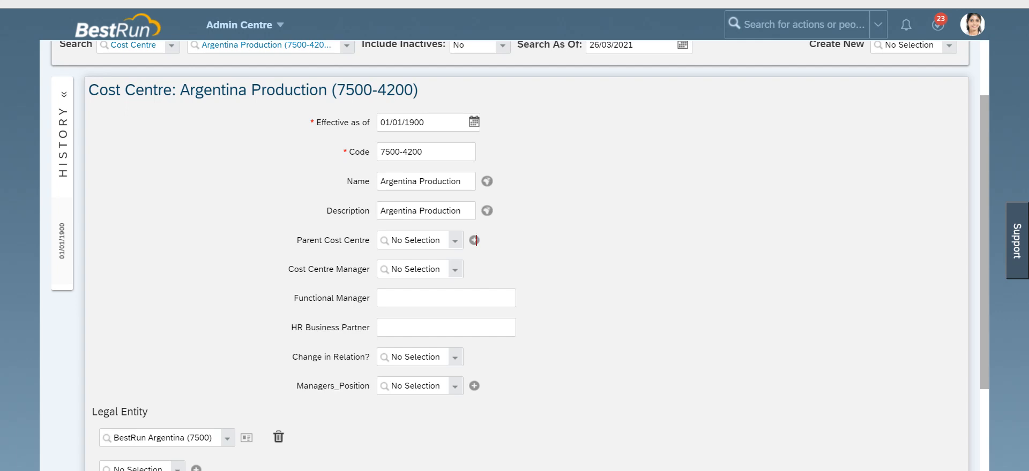
pyautogui.moveTo(296, 240); pyautogui.dragTo(370, 240)
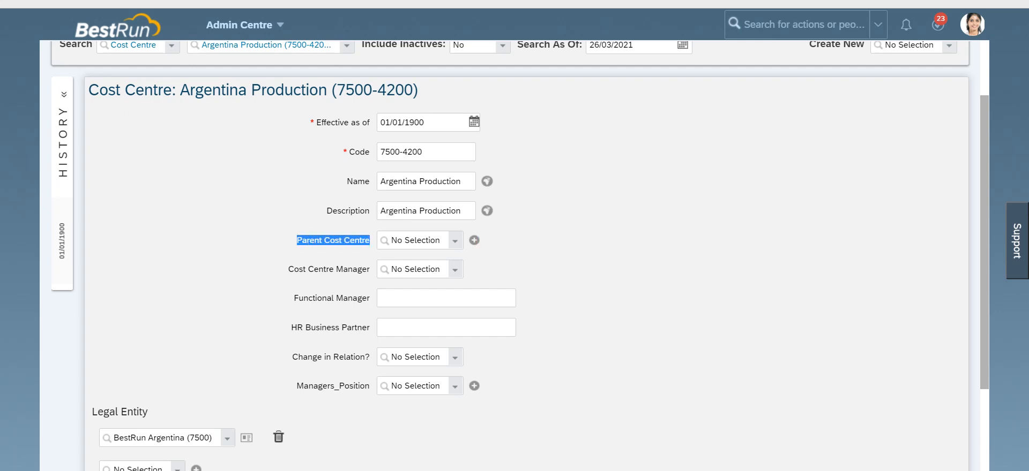
pyautogui.click(476, 240)
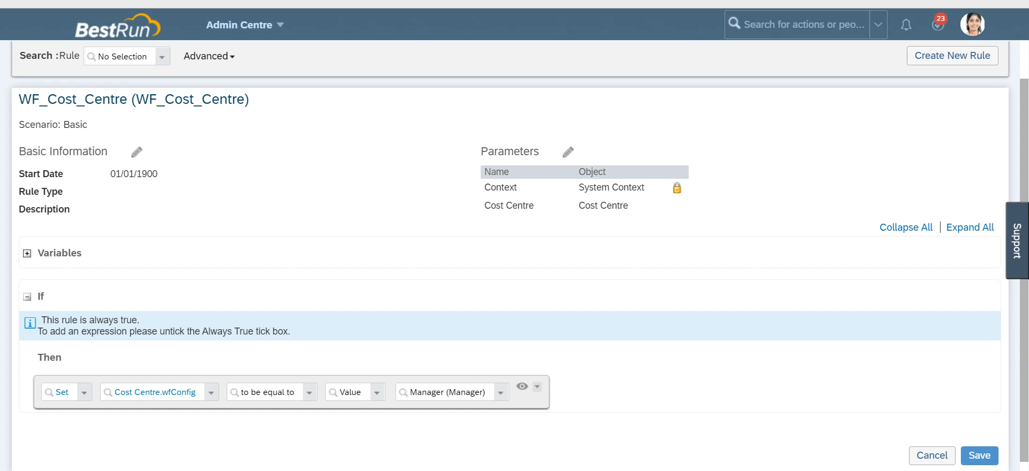
# Step: Untick Always True and browse the Cost Centre fields offered for the If condition's left expression
pyautogui.scroll(-1, 85, 242)
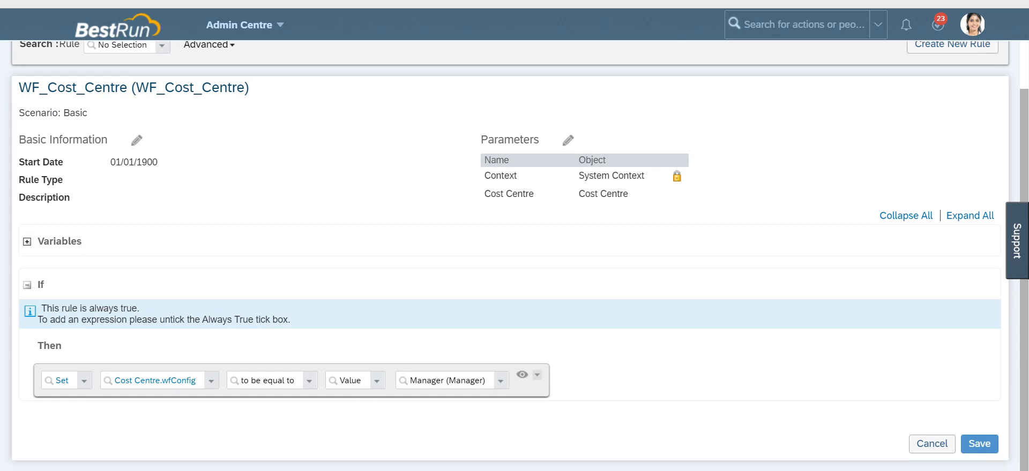
pyautogui.moveTo(809, 287)
pyautogui.click(775, 286)
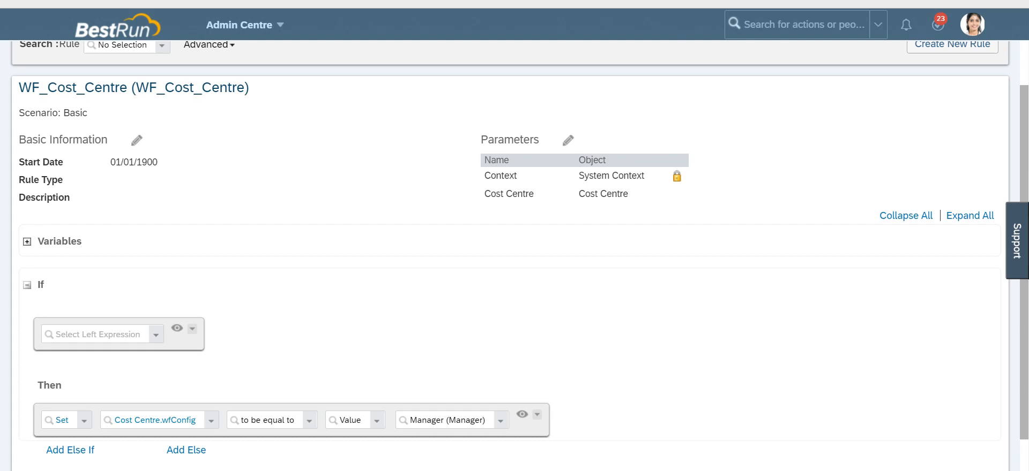
pyautogui.moveTo(484, 194); pyautogui.dragTo(534, 194)
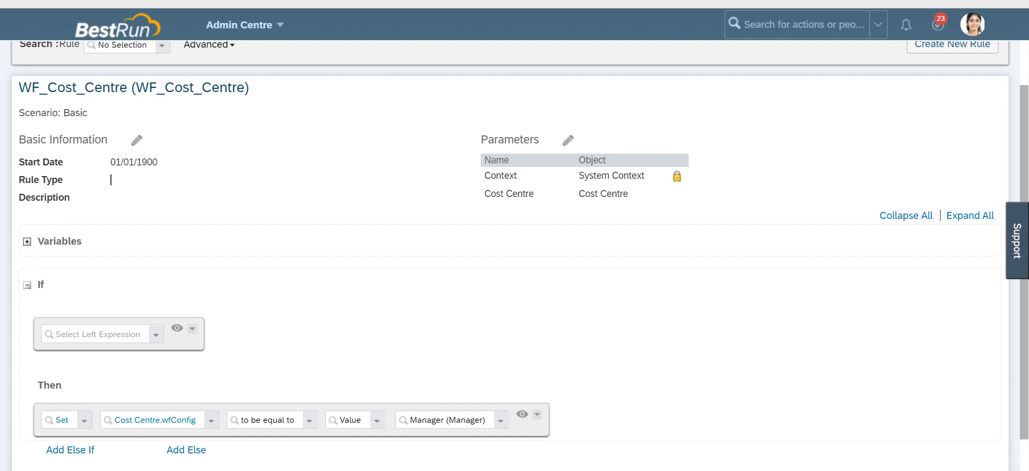
pyautogui.click(96, 335)
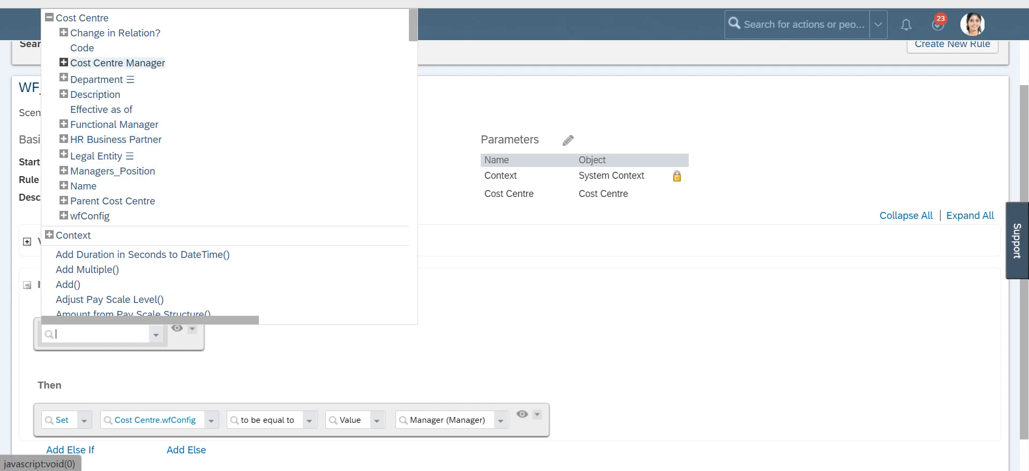
pyautogui.click(63, 63)
pyautogui.click(64, 62)
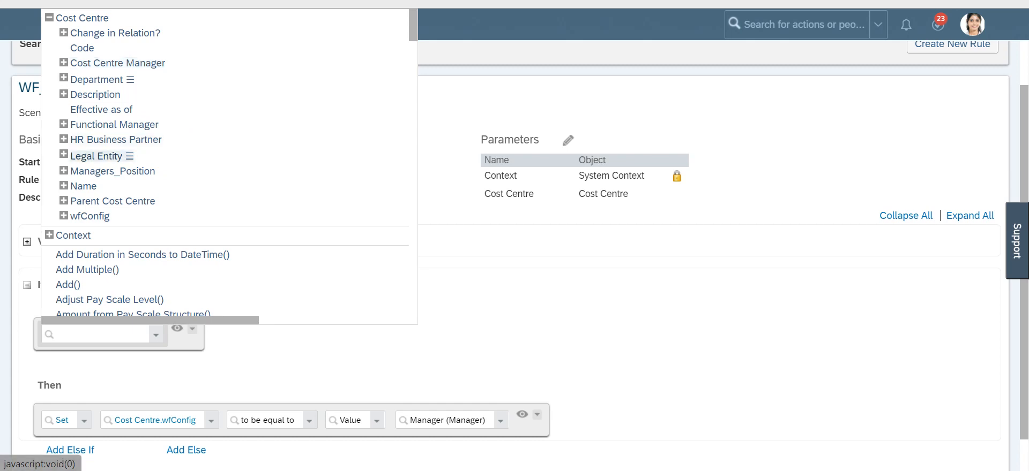
pyautogui.click(64, 139)
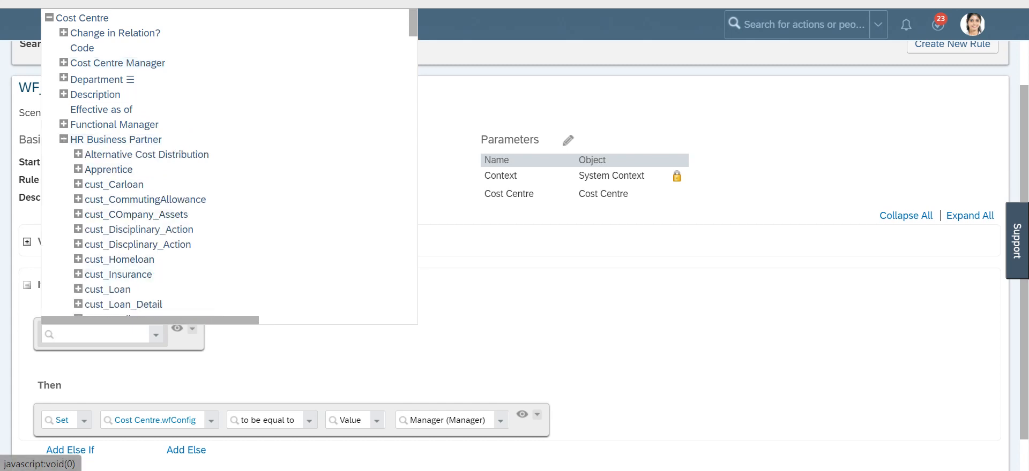
pyautogui.click(64, 139)
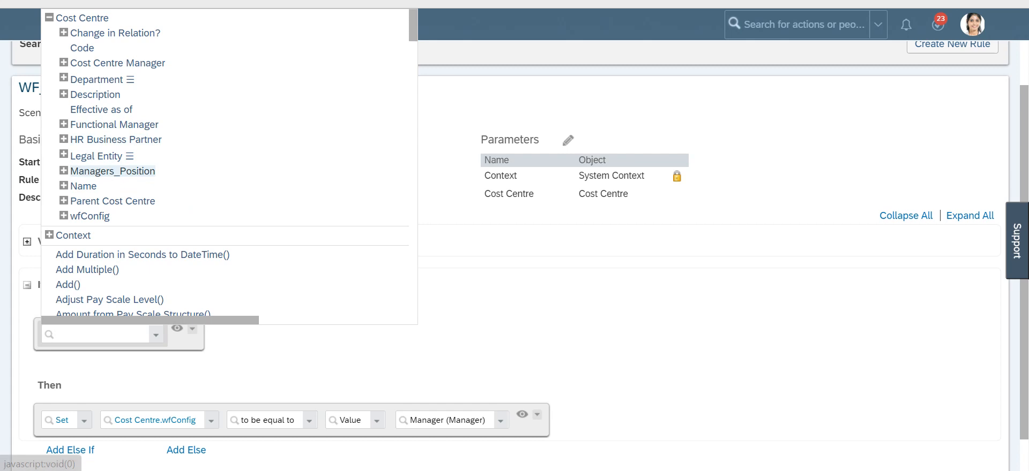
pyautogui.click(365, 351)
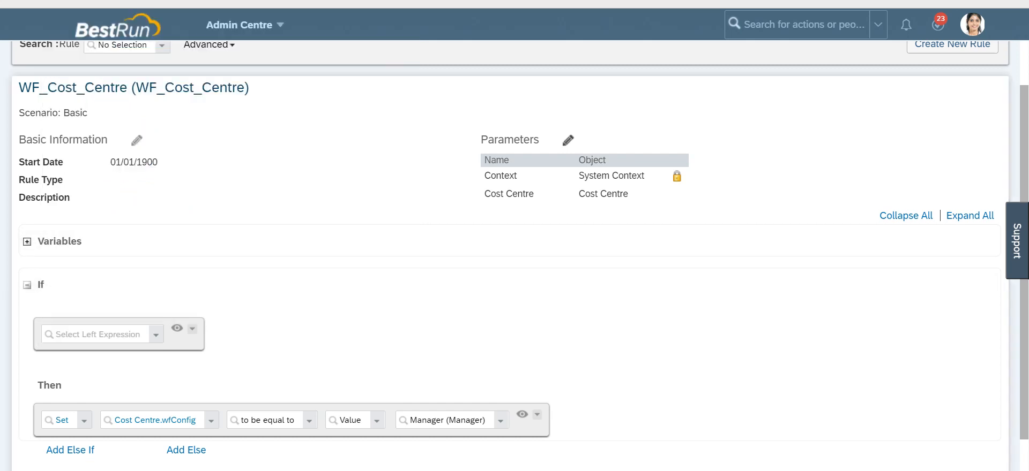
# Step: Edit the rule's parameters and add a new parameter row
pyautogui.click(567, 140)
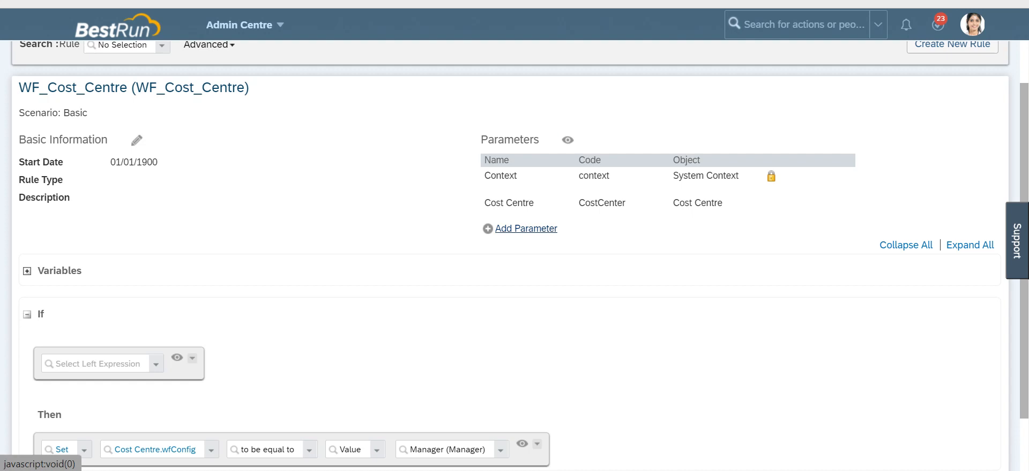
pyautogui.click(525, 229)
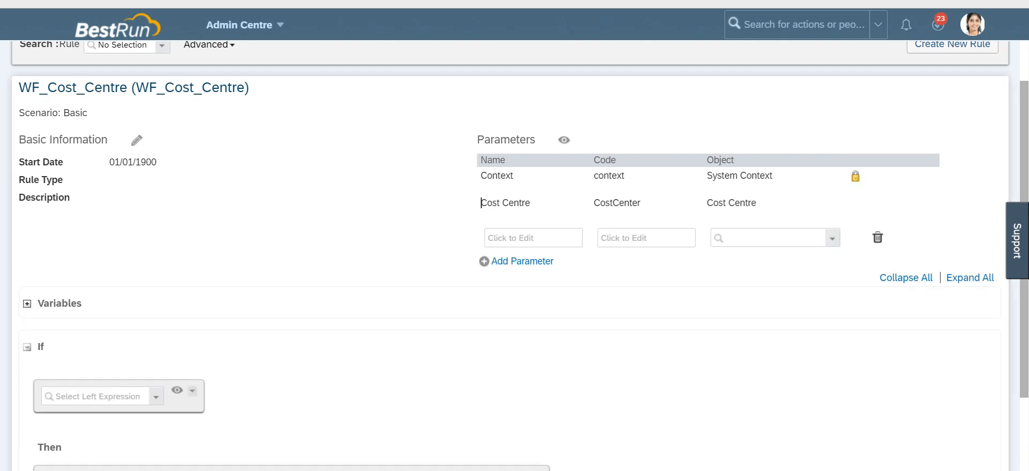
pyautogui.moveTo(481, 202); pyautogui.dragTo(530, 202)
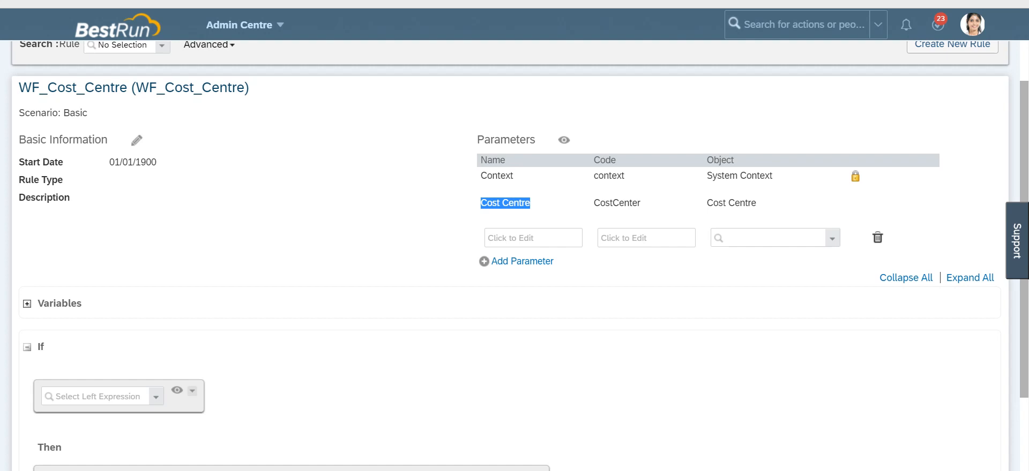
pyautogui.scroll(-3, 514, 257)
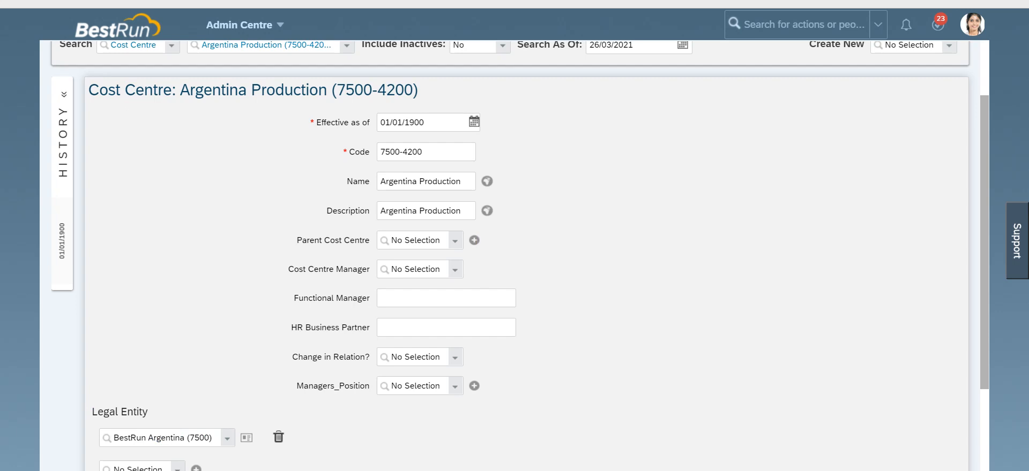
pyautogui.moveTo(297, 240); pyautogui.dragTo(370, 240)
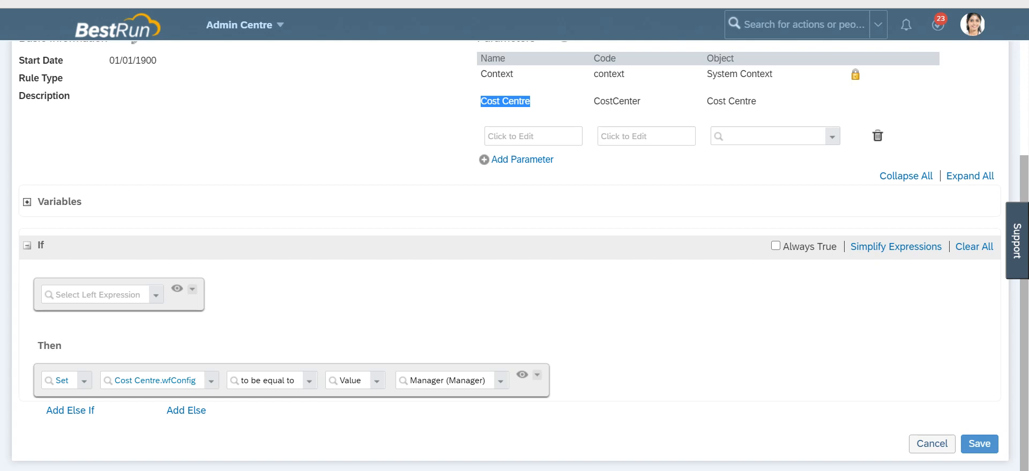
pyautogui.scroll(2, 514, 252)
pyautogui.scroll(2, 514, 256)
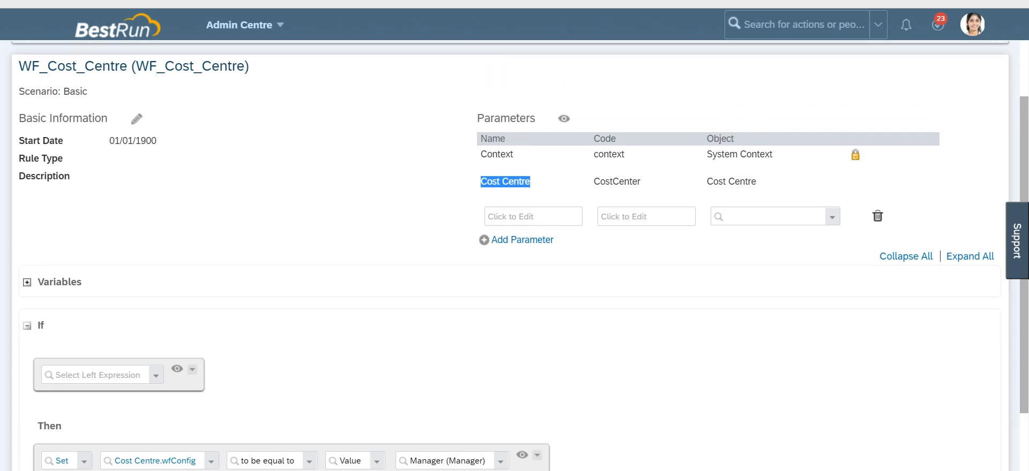
# Step: Set the new parameter's object to Cost Centre
pyautogui.click(533, 216)
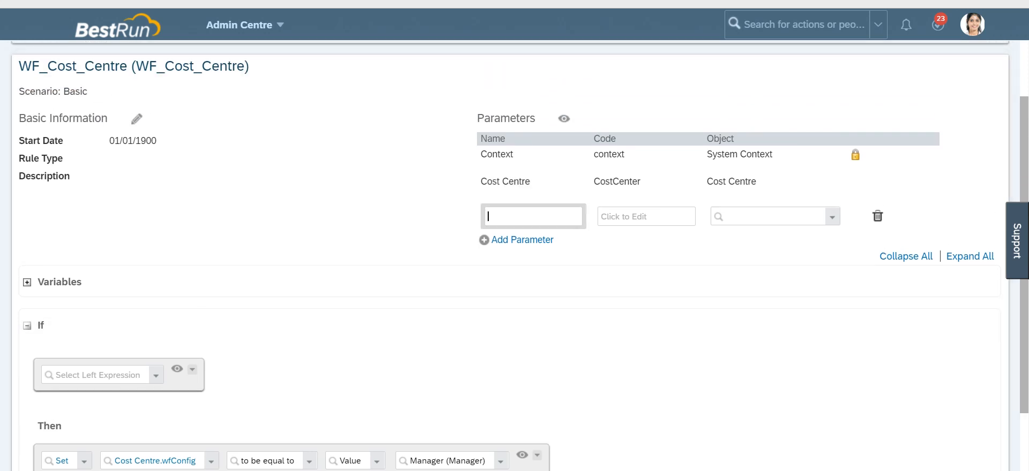
pyautogui.click(768, 217)
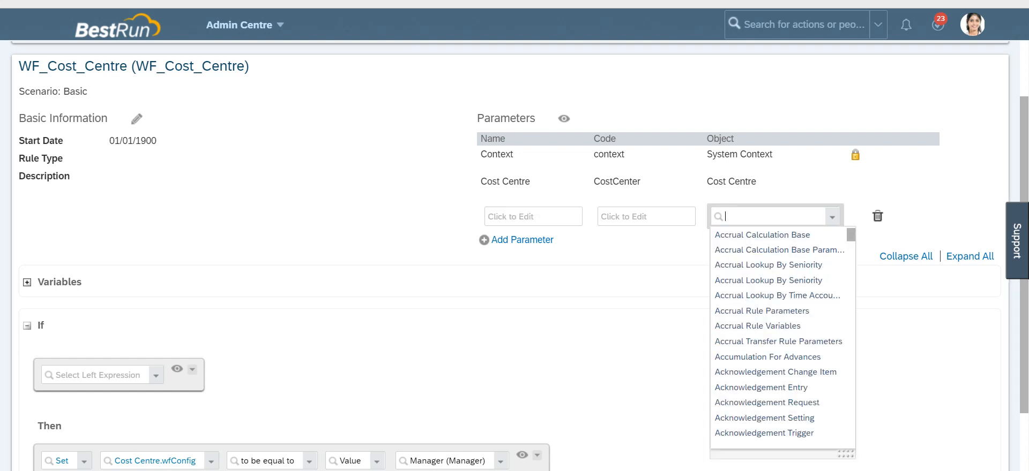
pyautogui.write('cost c')
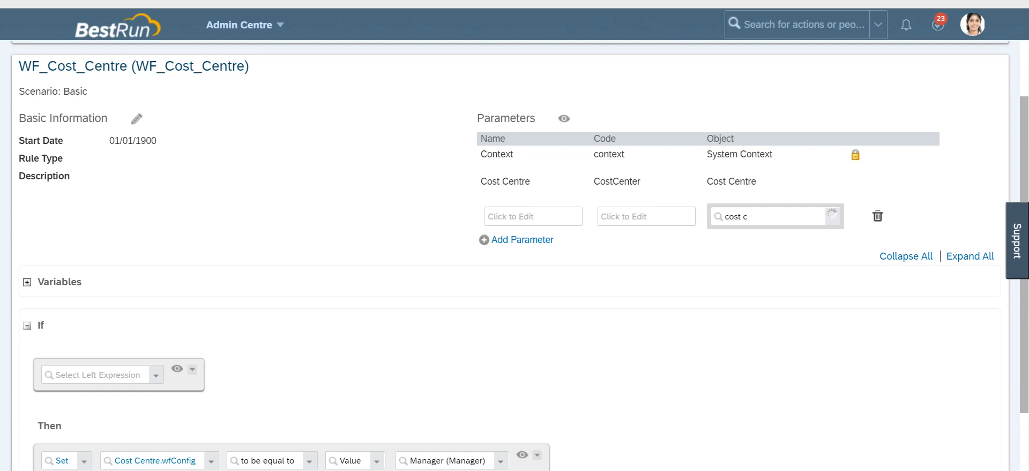
pyautogui.press('Return')
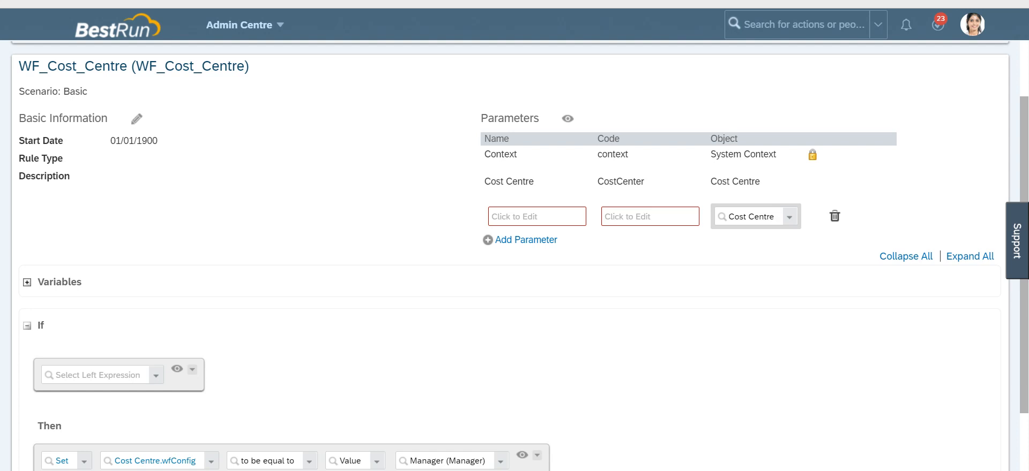
# Step: Give the new parameter the code OriginalValues and the name Original Values
pyautogui.click(650, 217)
pyautogui.write('Orig')
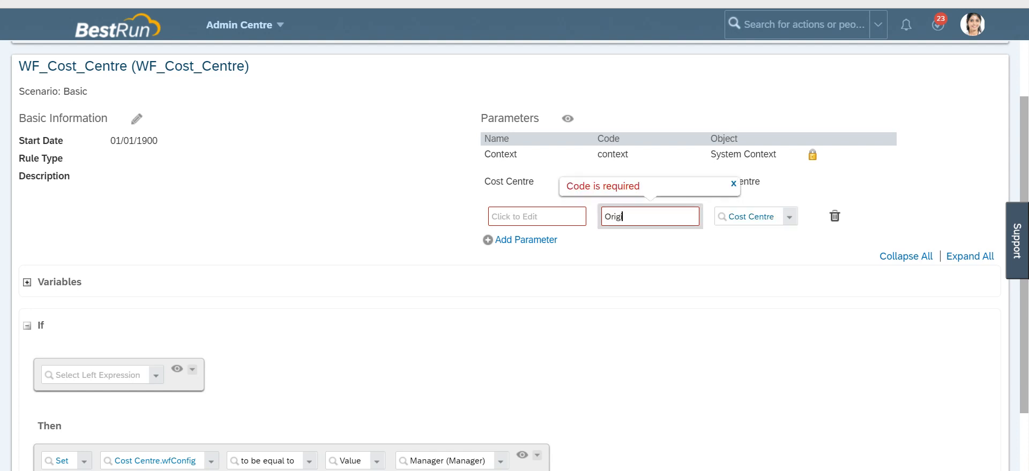
pyautogui.write('inalValues')
pyautogui.press('Return')
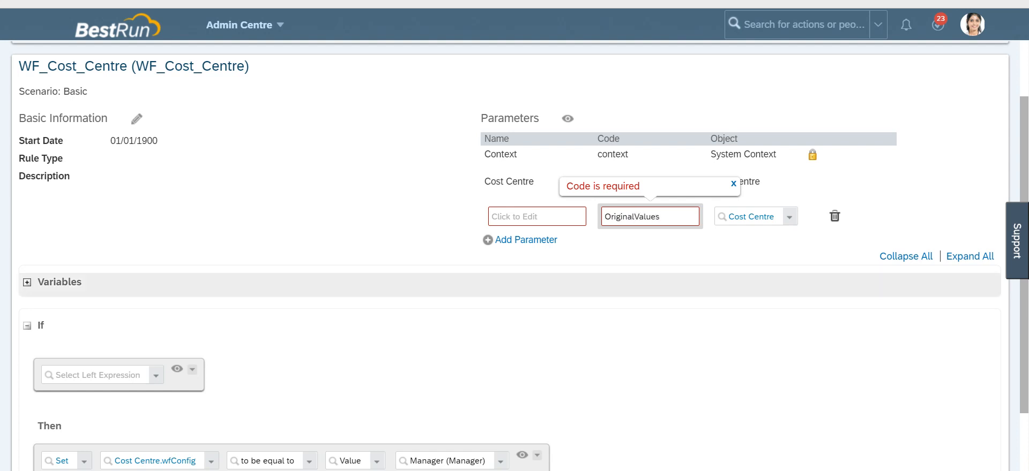
pyautogui.doubleClick(632, 217)
pyautogui.hotkey('ctrl', 'c')
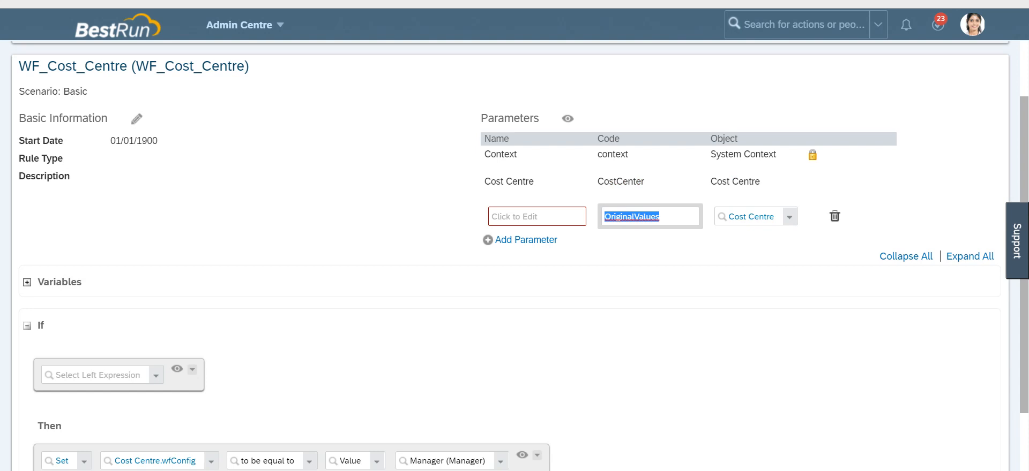
pyautogui.click(536, 216)
pyautogui.hotkey('ctrl', 'v')
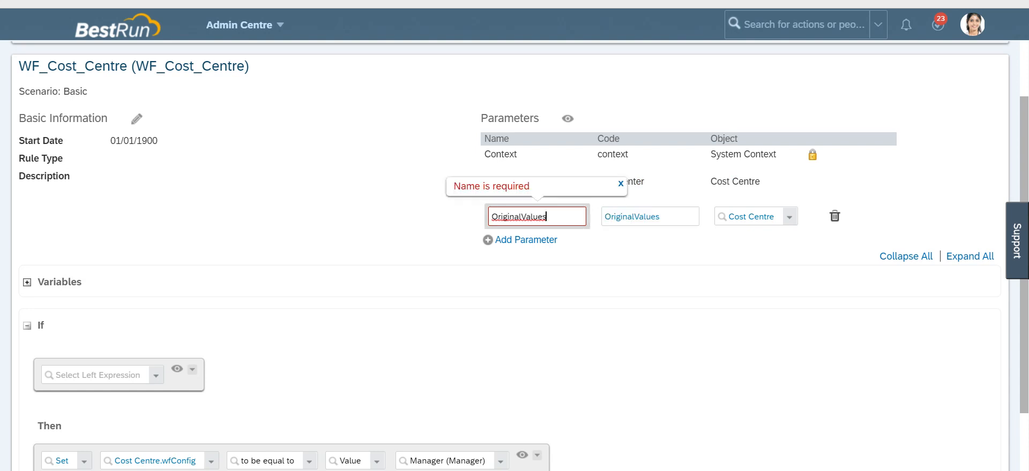
pyautogui.click(520, 216)
pyautogui.press('Return')
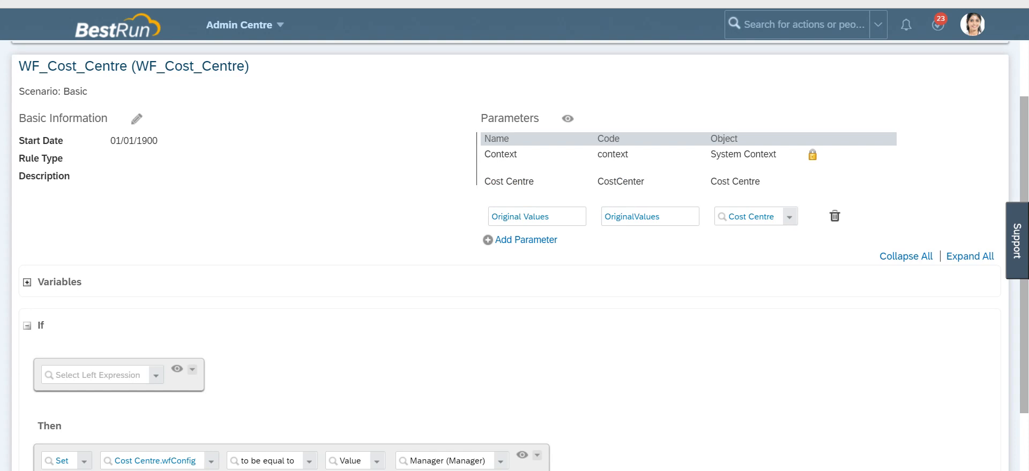
pyautogui.doubleClick(632, 217)
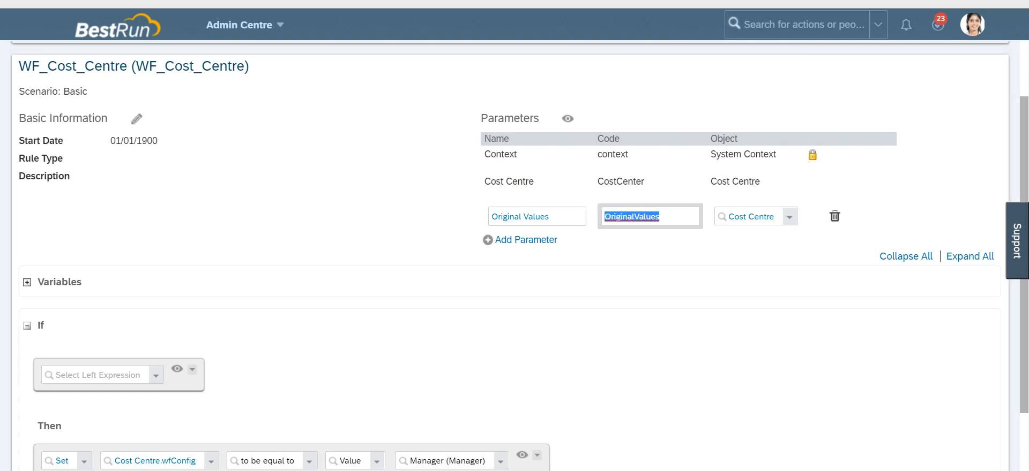
pyautogui.click(481, 183)
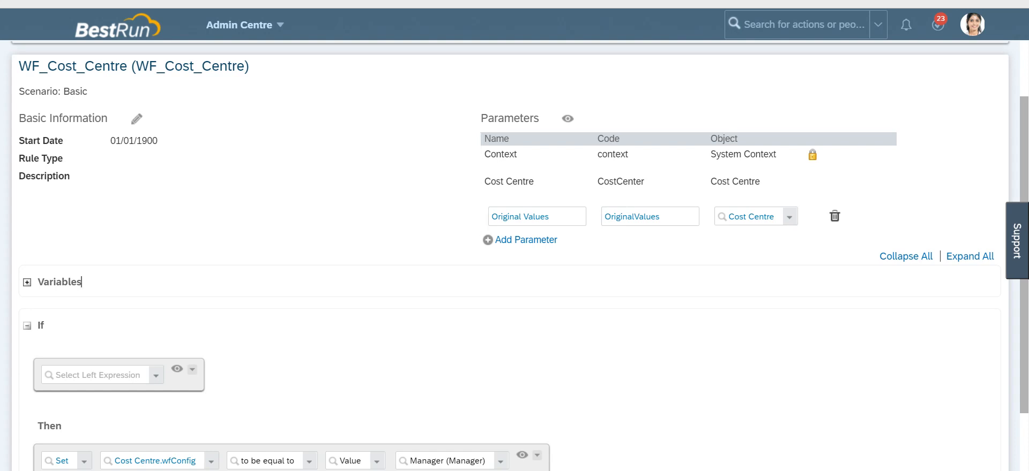
pyautogui.tripleClick(495, 182)
pyautogui.click(479, 182)
pyautogui.click(621, 217)
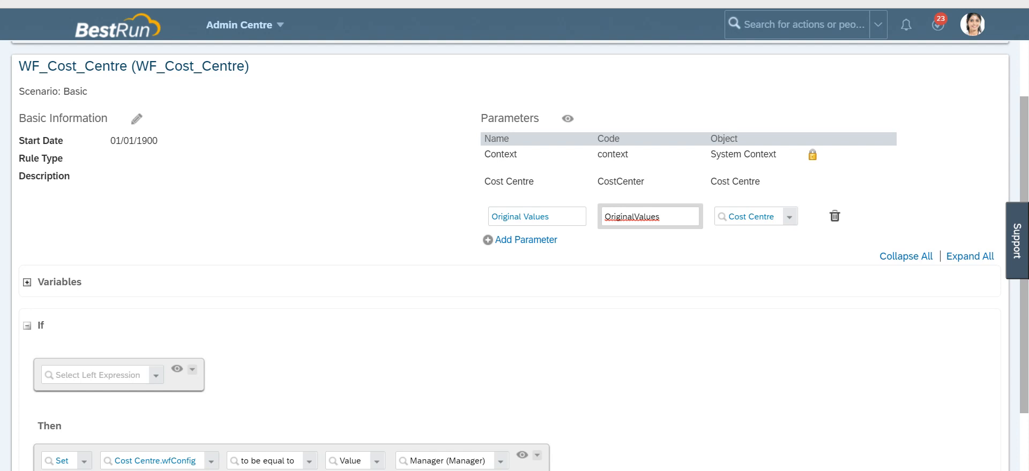
# Step: Set the If condition to Cost Centre.Parent Cost Centre with the operator is not equal to
pyautogui.scroll(-2, 514, 247)
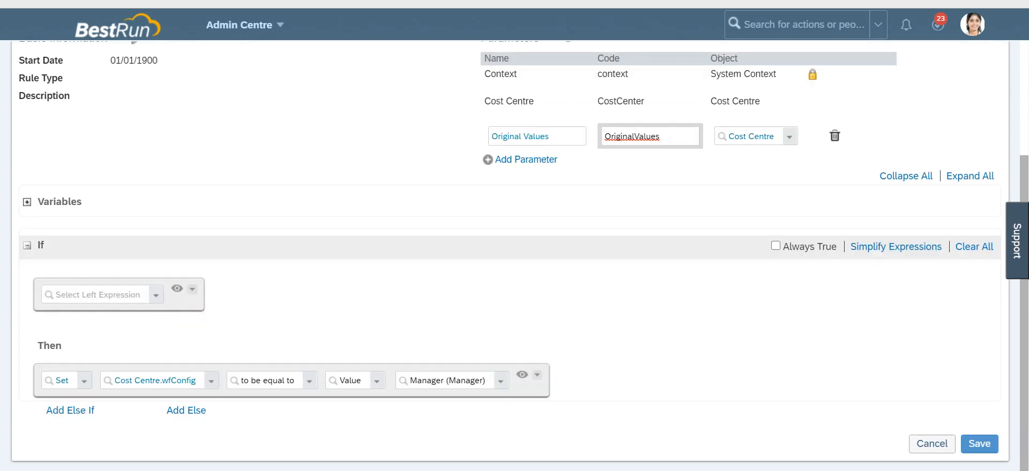
pyautogui.click(96, 295)
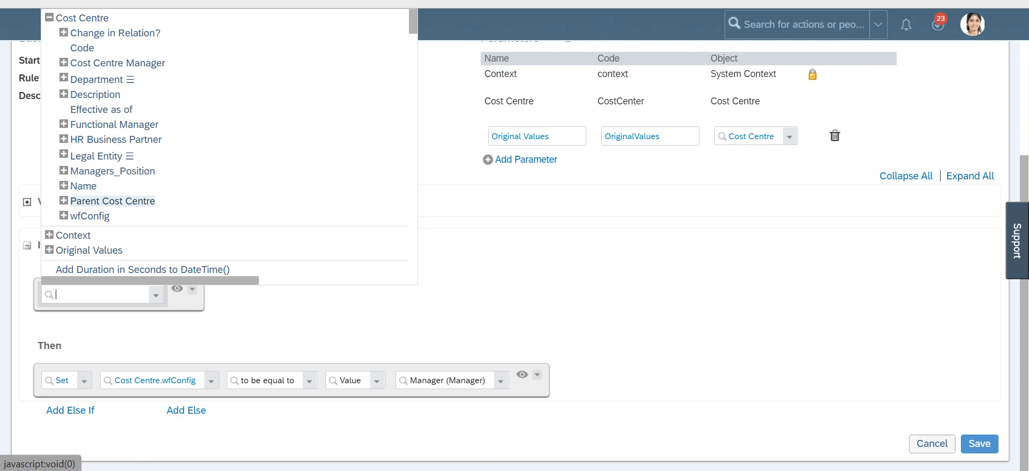
pyautogui.click(64, 200)
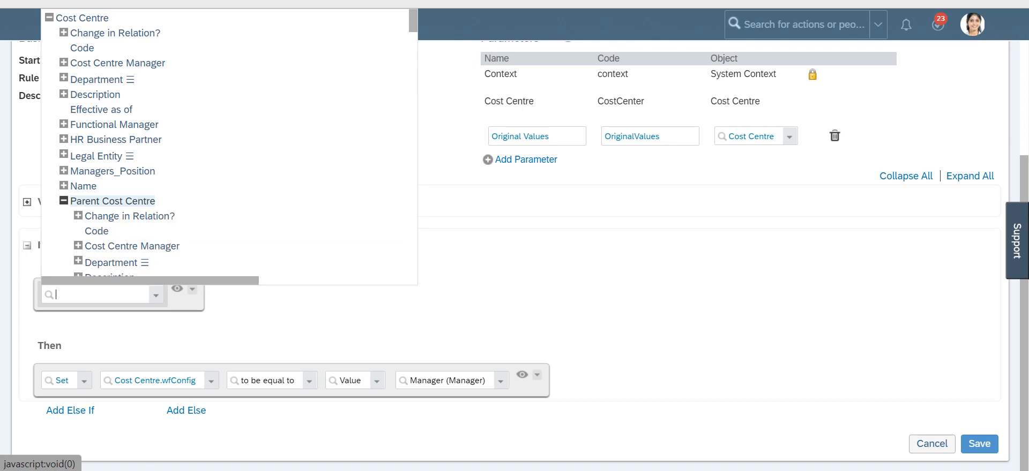
pyautogui.scroll(-1, 225, 145)
pyautogui.scroll(-1, 225, 145)
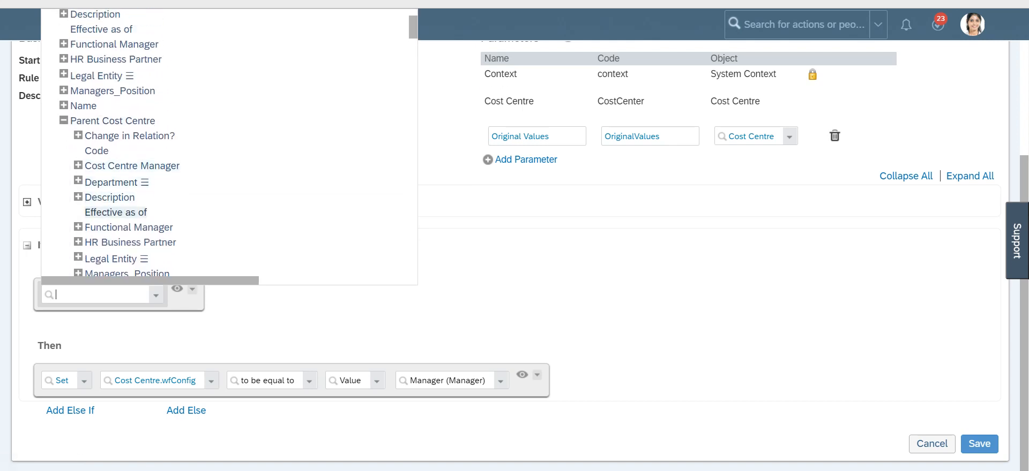
pyautogui.click(112, 120)
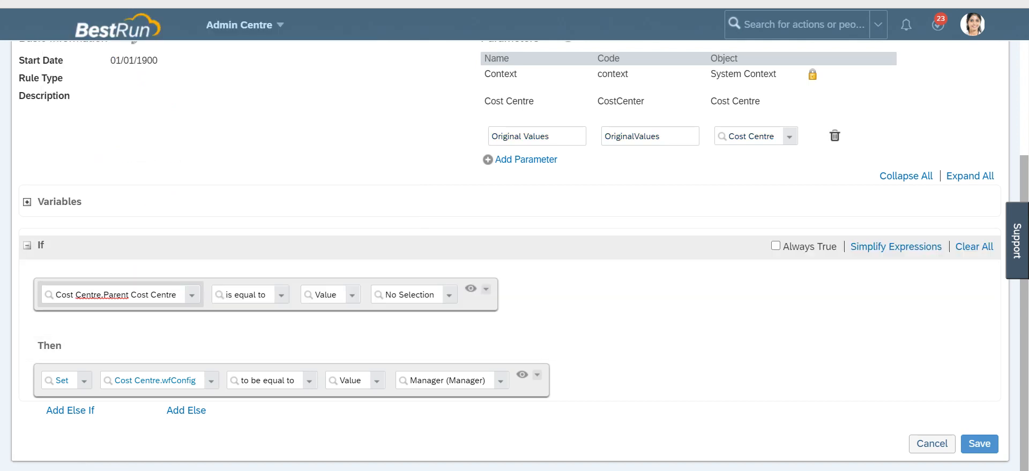
pyautogui.press('Tab')
pyautogui.press('Down')
pyautogui.press('Return')
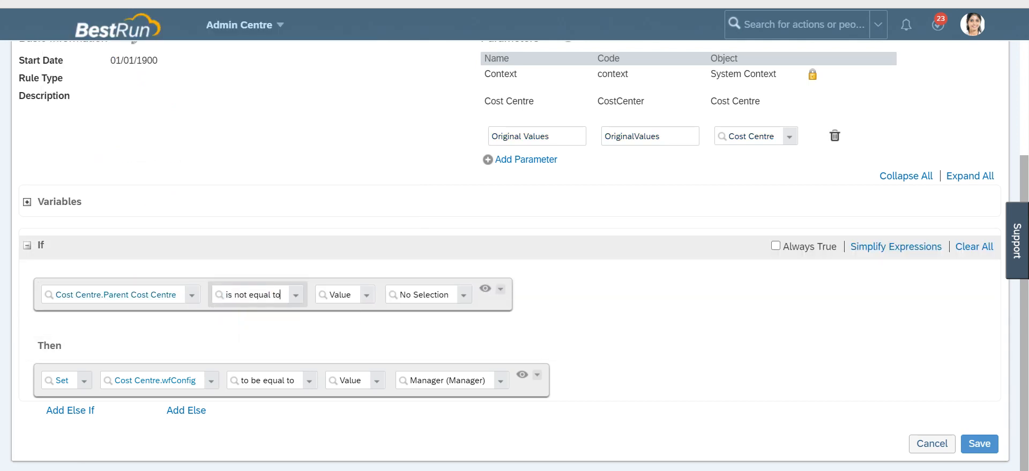
# Step: Compare the condition against Original Values.Parent Cost Centre and save the rule
pyautogui.moveTo(280, 295)
pyautogui.press('Tab')
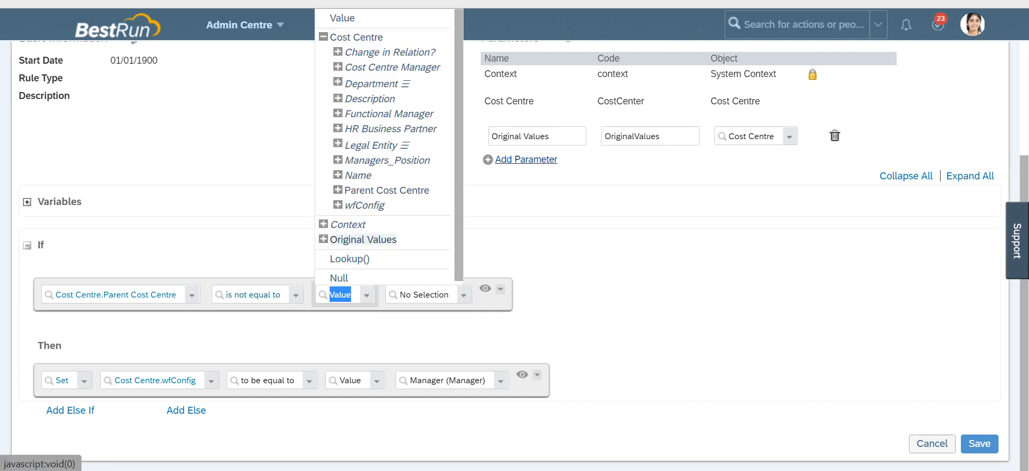
pyautogui.press('Down')
pyautogui.press('Up')
pyautogui.click(323, 240)
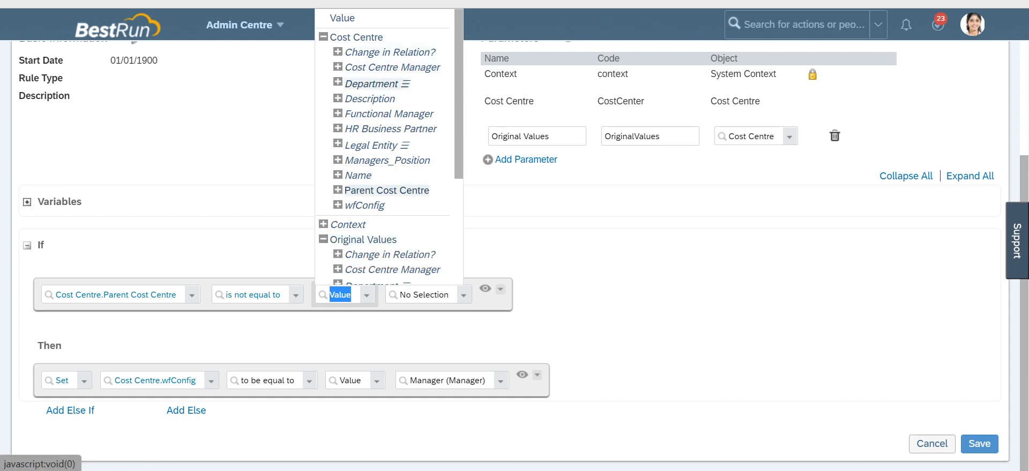
pyautogui.scroll(-1, 388, 145)
pyautogui.scroll(-5, 389, 144)
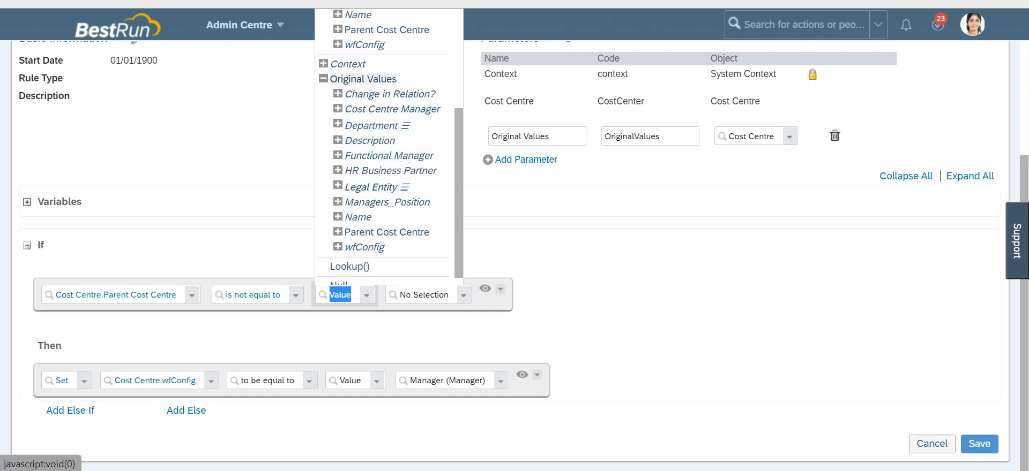
pyautogui.click(387, 232)
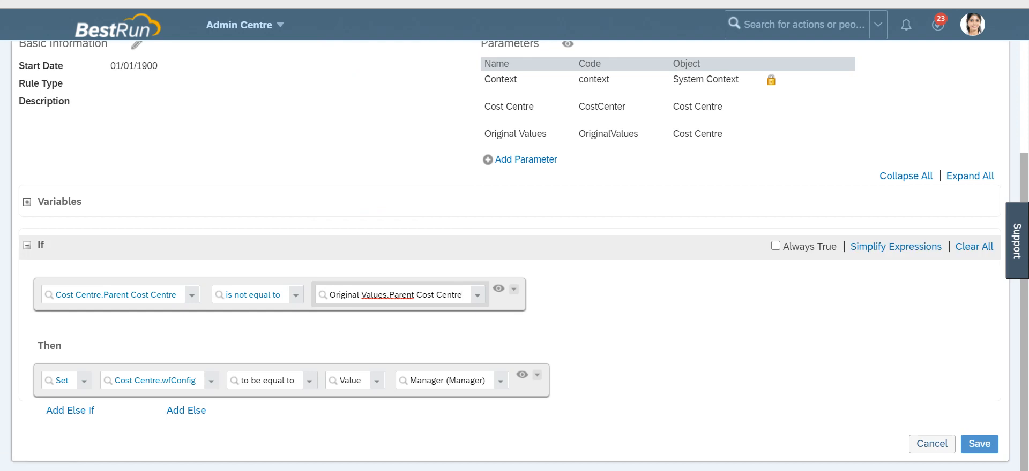
pyautogui.click(979, 444)
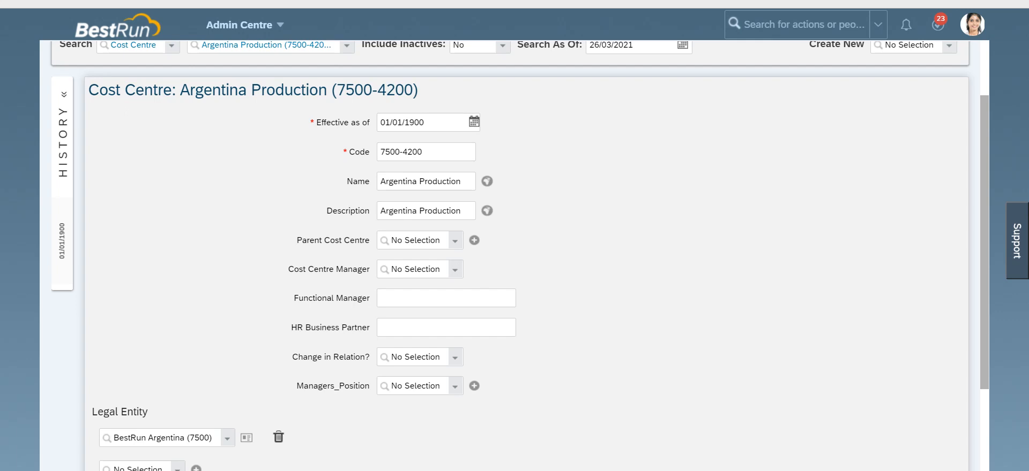
# Step: Set the Argentina Production cost centre's Parent Cost Centre to Argentina Executive Board and save the record
pyautogui.click(455, 240)
pyautogui.click(449, 270)
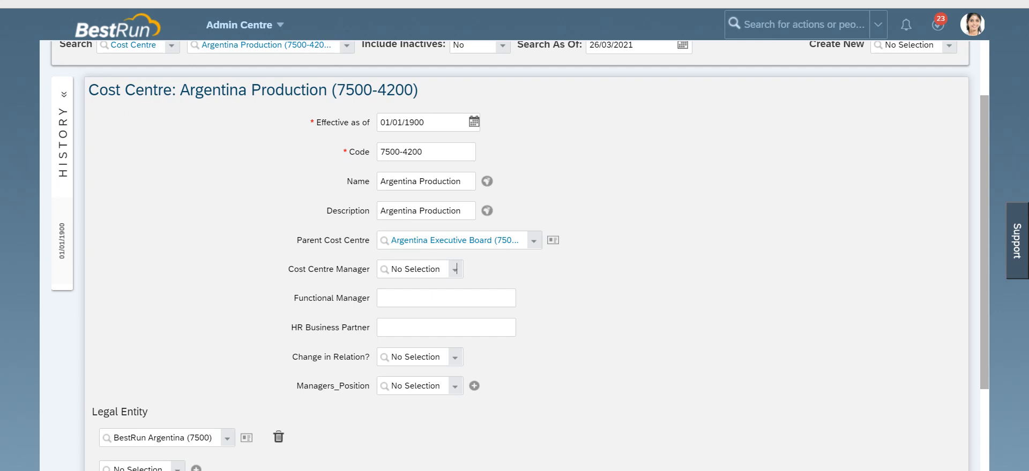
pyautogui.scroll(-3, 454, 270)
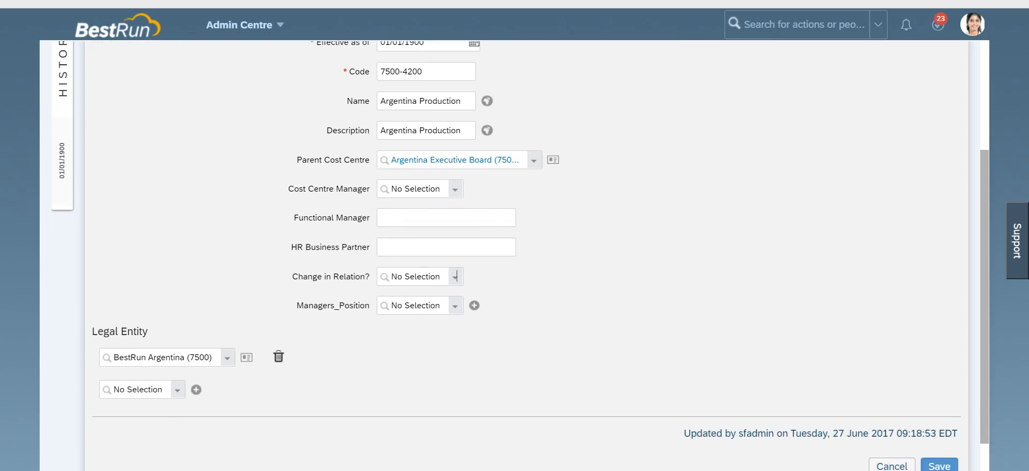
pyautogui.scroll(-1, 454, 276)
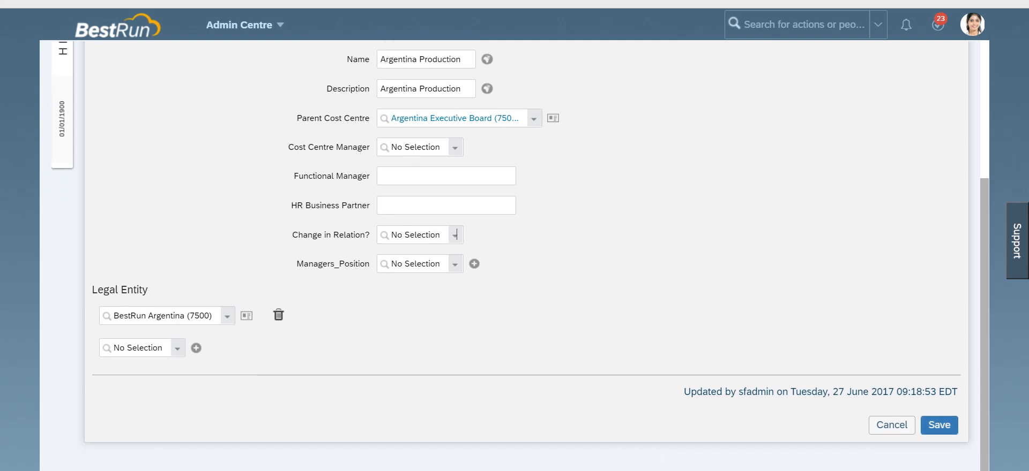
pyautogui.click(938, 426)
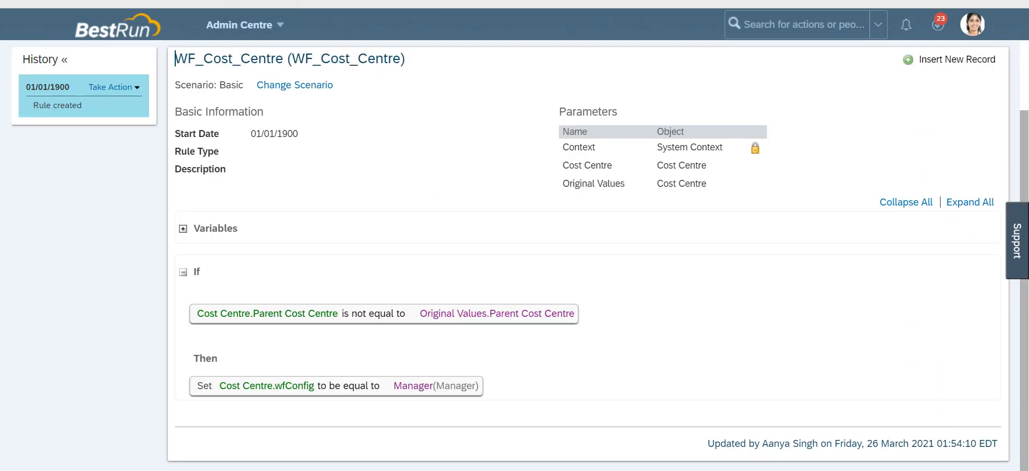
# Step: Open the WF_Cost_Centre rule for correction and review its condition and Then action
pyautogui.click(114, 87)
pyautogui.click(142, 99)
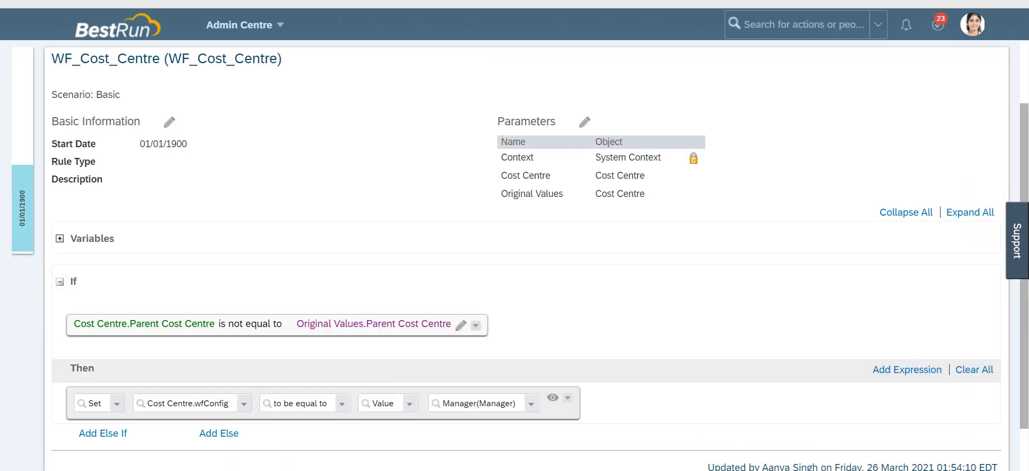
pyautogui.click(464, 403)
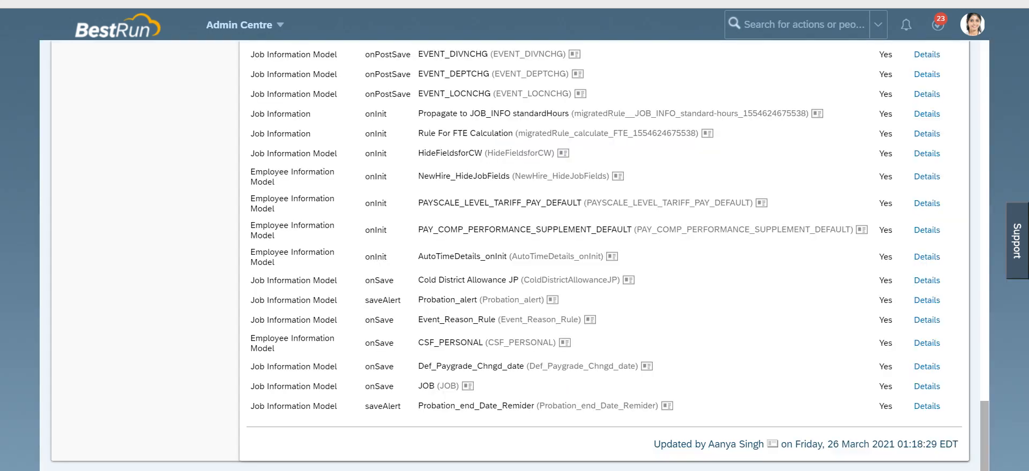
# Step: Go to Manage Organisation, Pay and Job Structures by searching for manage org pay
pyautogui.rightClick(529, 1)
pyautogui.click(551, 18)
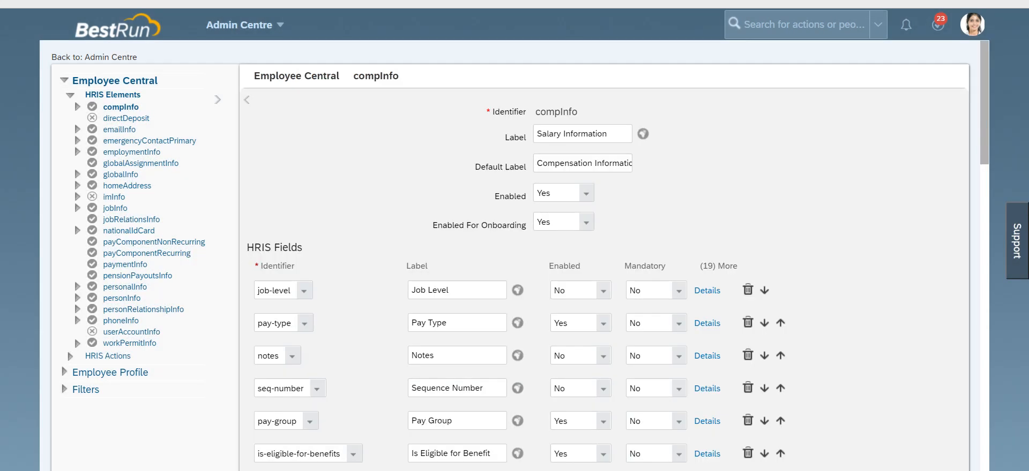
pyautogui.write('manage')
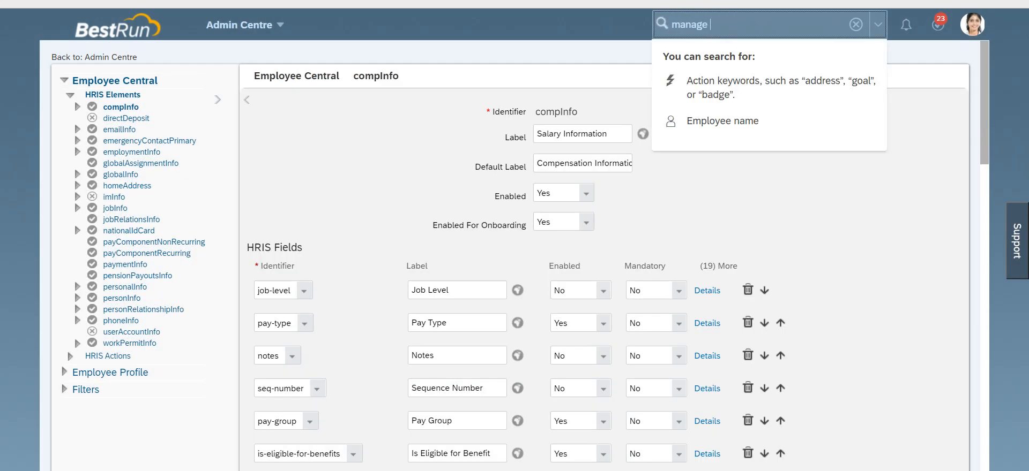
pyautogui.write(' org pay')
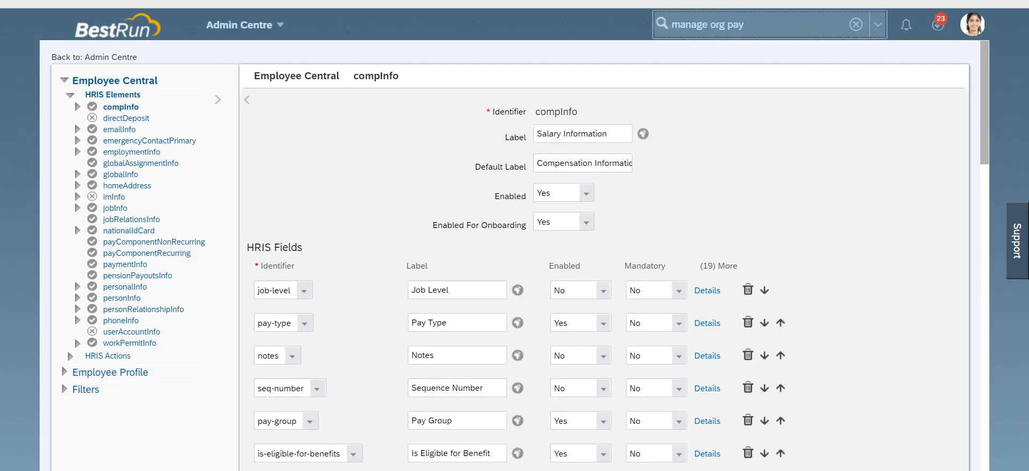
pyautogui.press('Return')
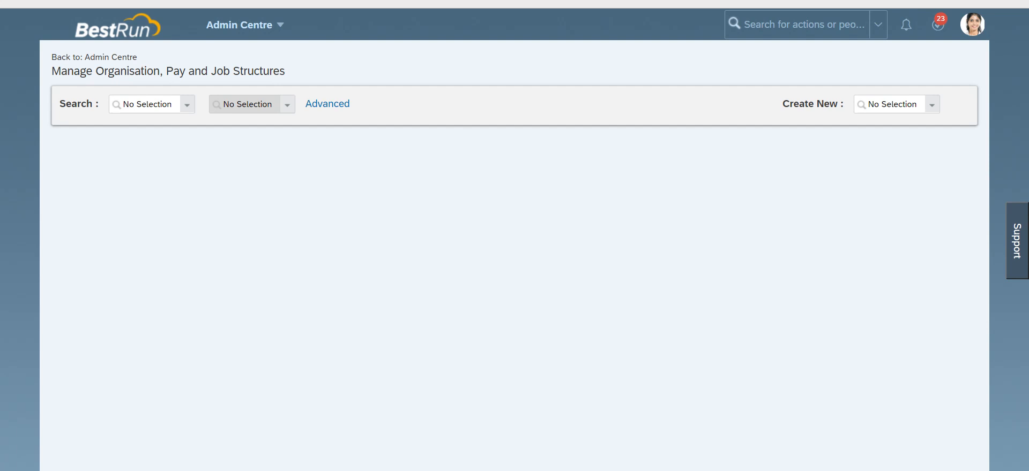
# Step: Start creating a new Workflow record
pyautogui.click(932, 105)
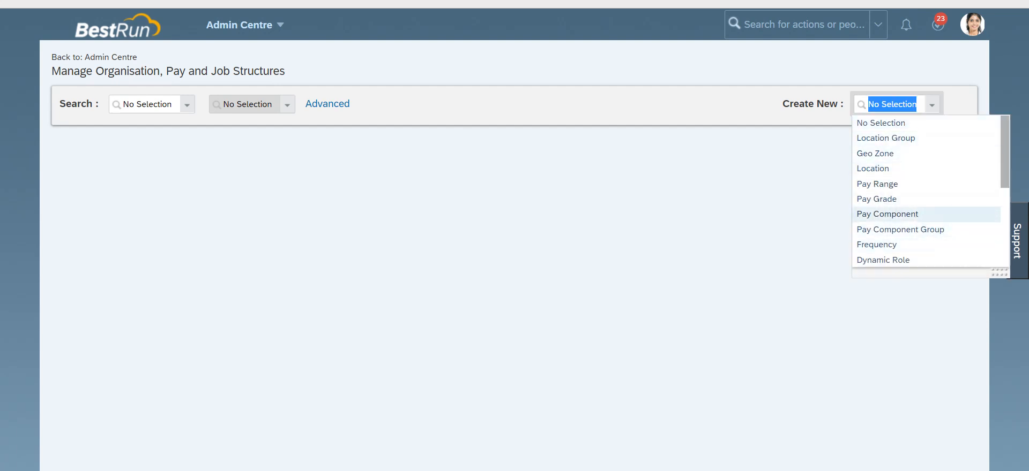
pyautogui.scroll(-1, 911, 213)
pyautogui.click(875, 196)
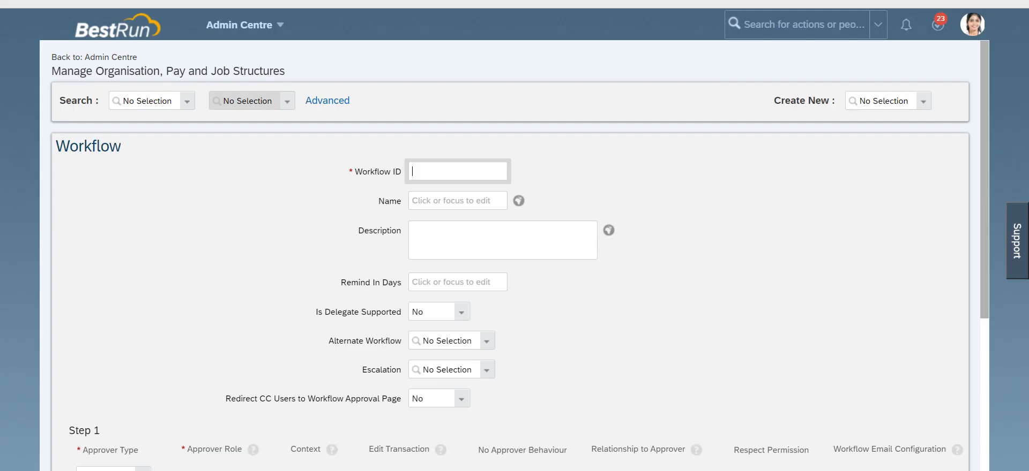
# Step: Enter MDF_WF as both the Workflow ID and the Name of the new workflow
pyautogui.write('MDF_WF')
pyautogui.press('Tab')
pyautogui.write('MDF_WF')
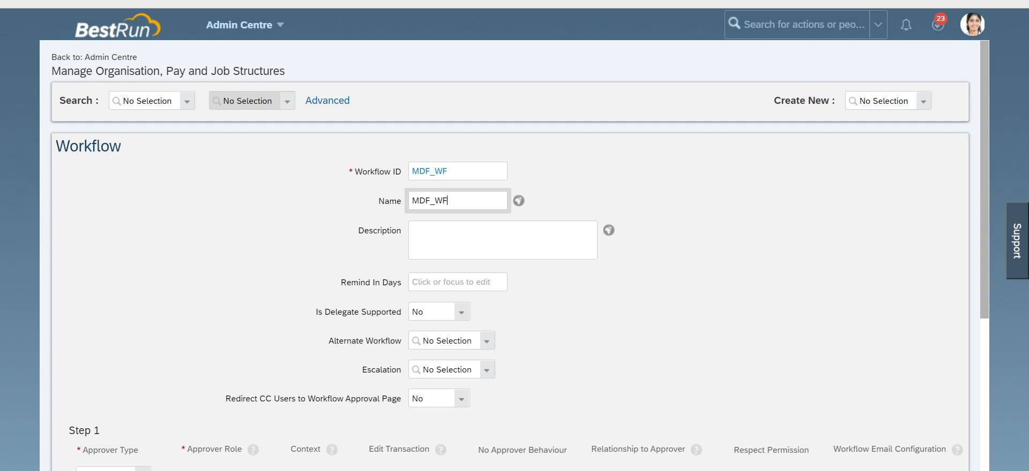
pyautogui.press('Tab')
# Step: Configure Step 1 with approver type Role, approver role Manager and relationship Initiator, then save the workflow
pyautogui.scroll(-5, 510, 256)
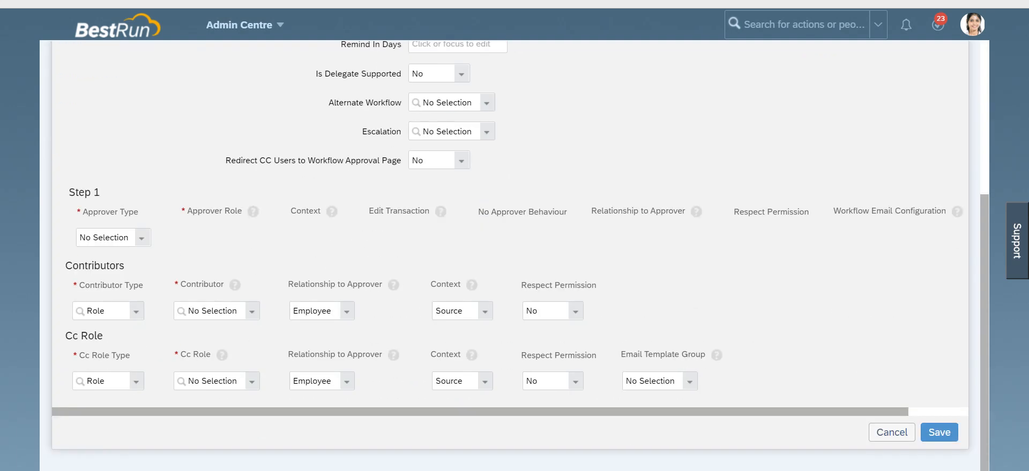
pyautogui.click(142, 238)
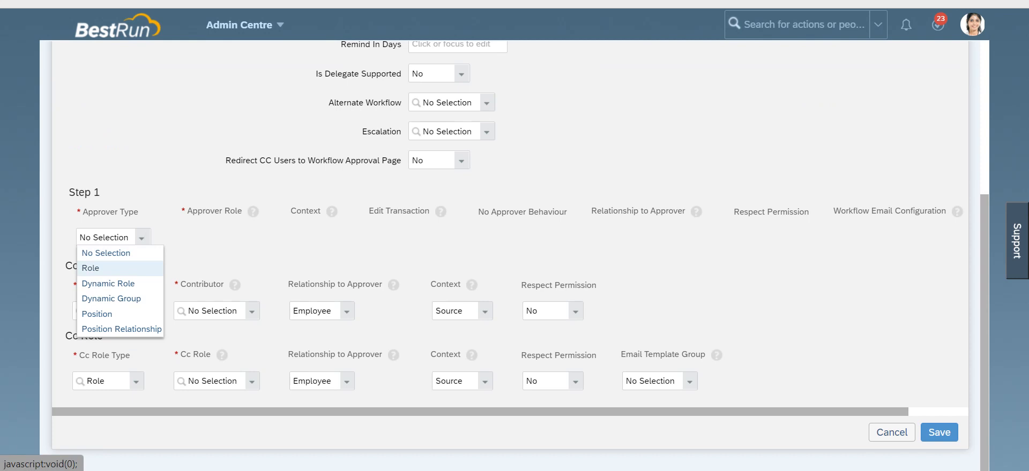
pyautogui.click(90, 267)
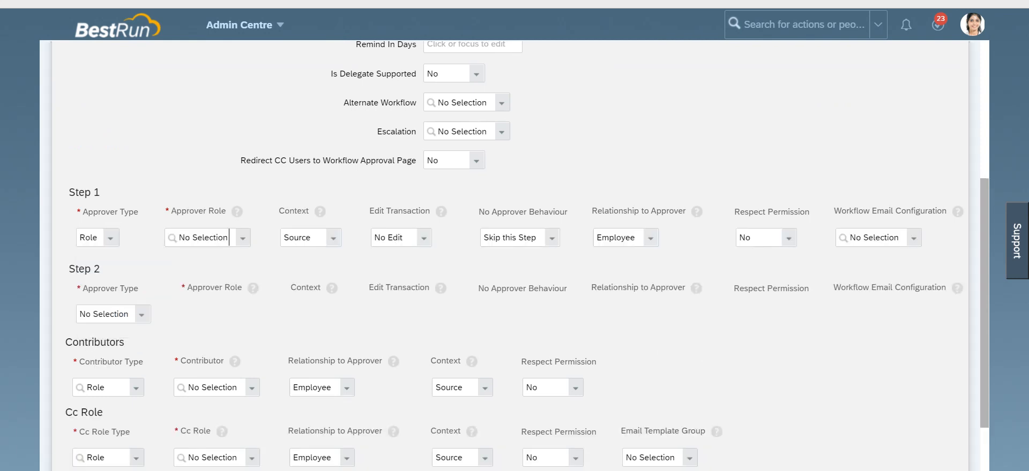
pyautogui.click(243, 237)
pyautogui.click(185, 271)
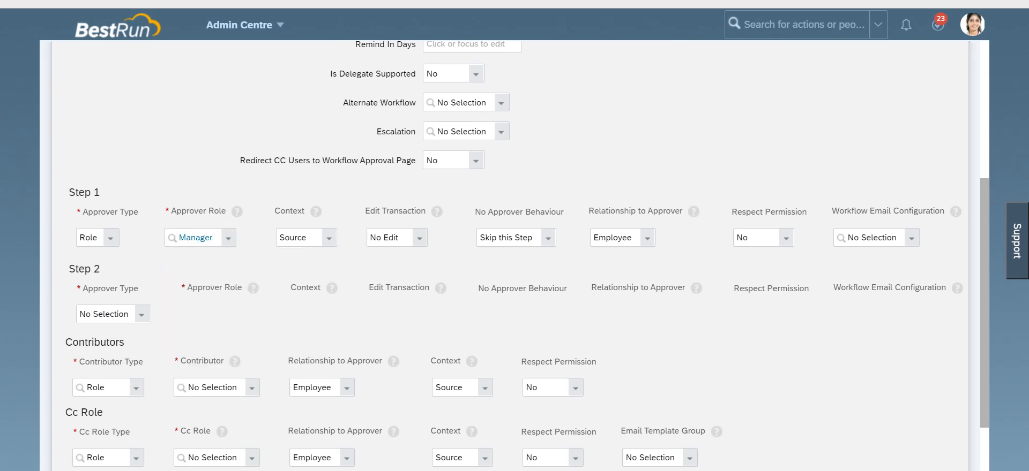
pyautogui.click(647, 237)
pyautogui.click(613, 264)
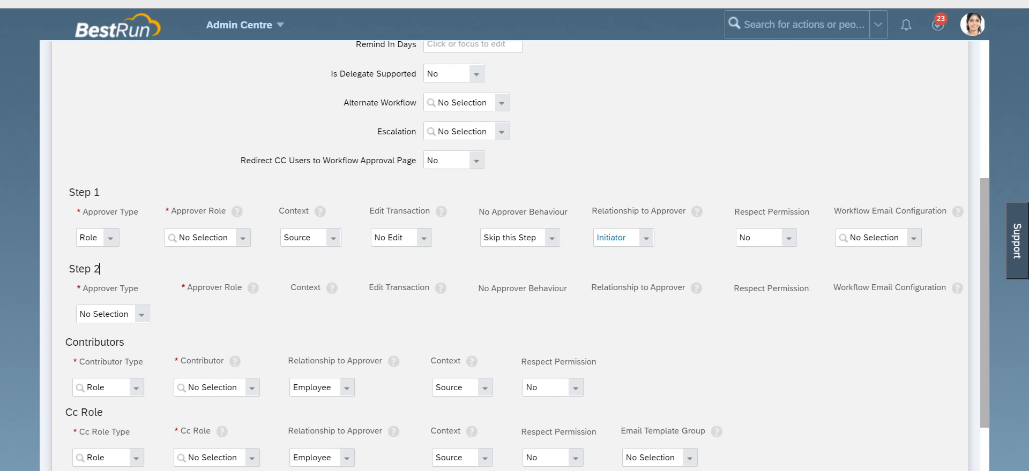
pyautogui.click(244, 238)
pyautogui.click(184, 272)
pyautogui.click(185, 271)
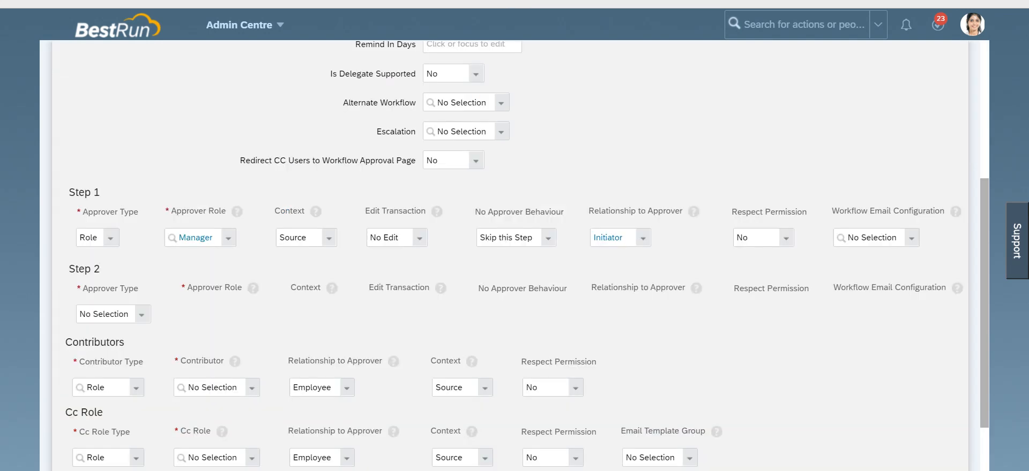
pyautogui.scroll(-2, 510, 246)
pyautogui.click(939, 433)
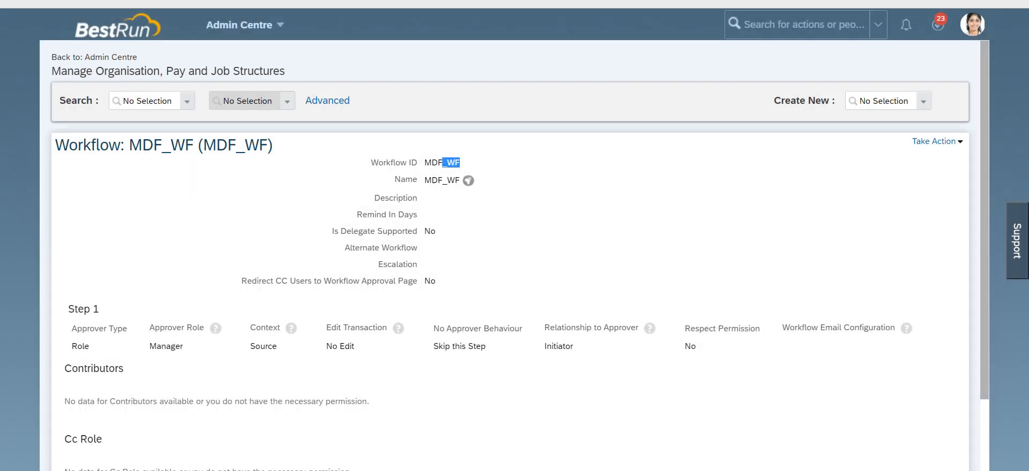
# Step: Set the WF_Cost_Centre rule's wfConfig value to the MDF_WF workflow and save the rule
pyautogui.moveTo(443, 163); pyautogui.dragTo(424, 163)
pyautogui.hotkey('ctrl', 'c')
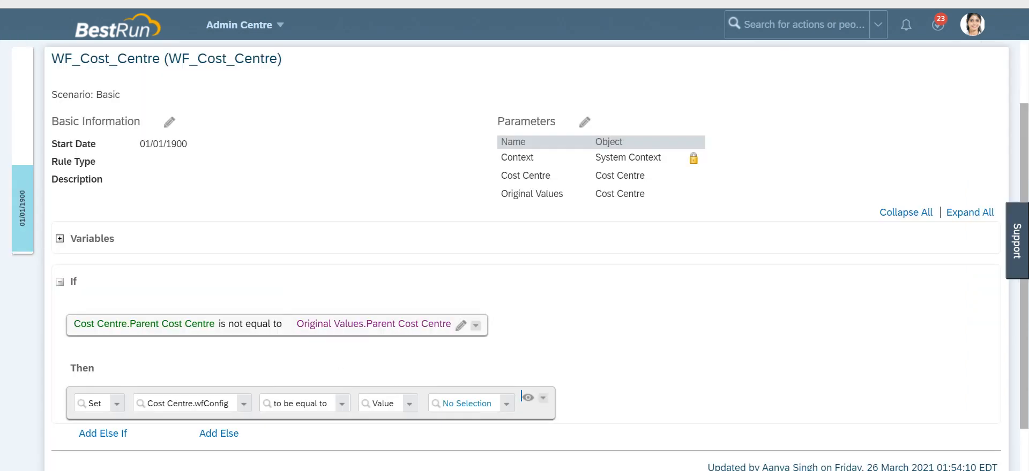
pyautogui.click(466, 404)
pyautogui.hotkey('ctrl', 'v')
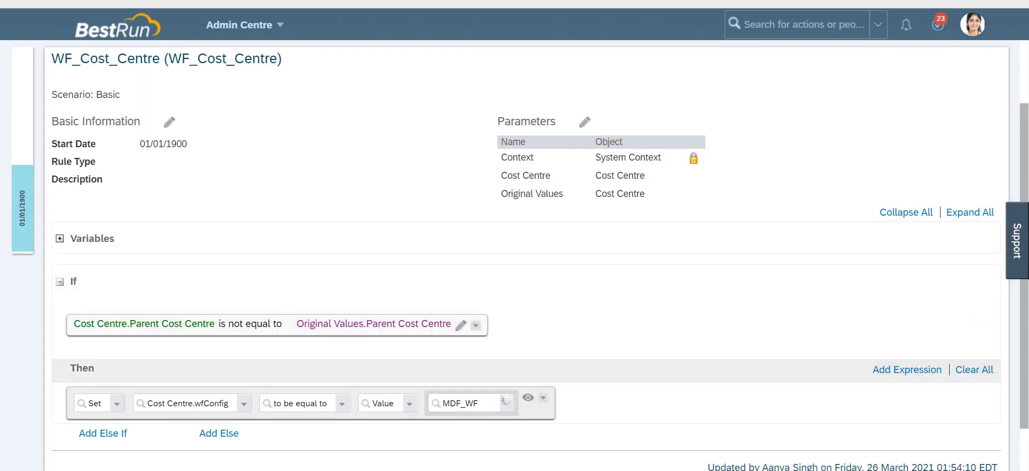
pyautogui.click(482, 420)
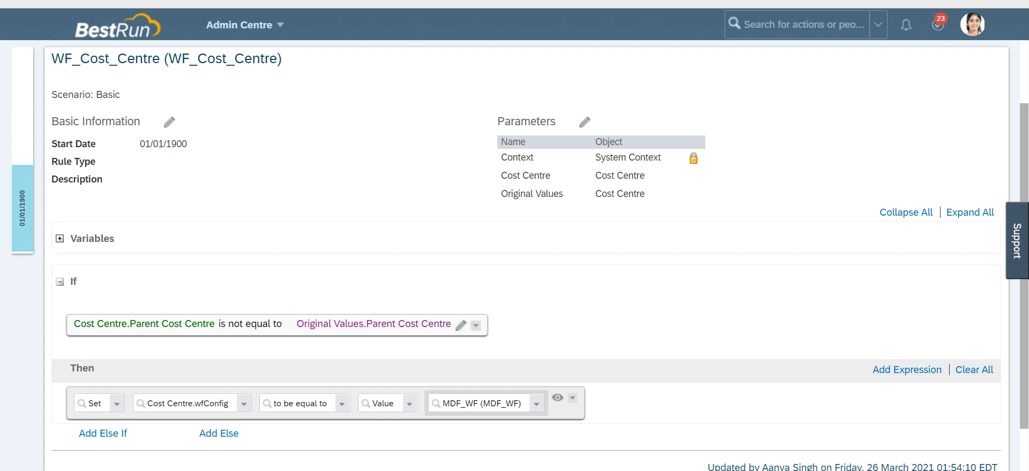
pyautogui.scroll(-2, 519, 255)
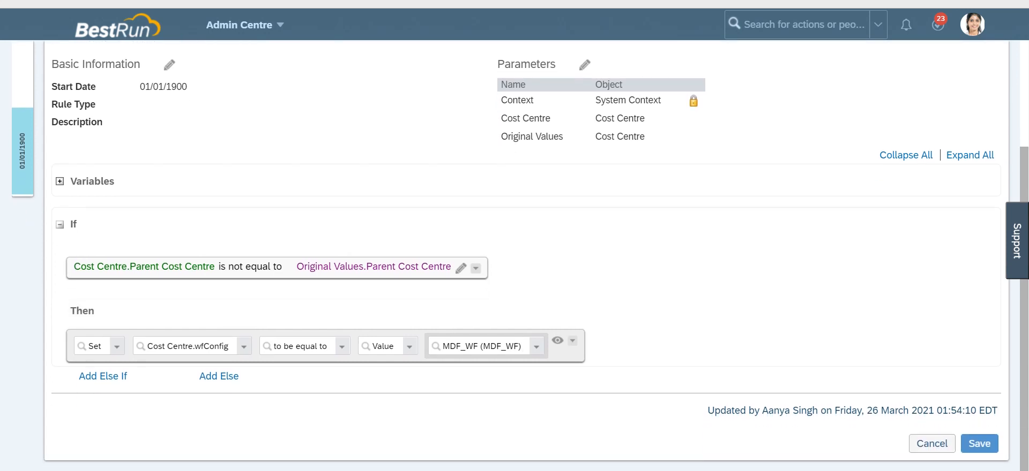
pyautogui.click(979, 441)
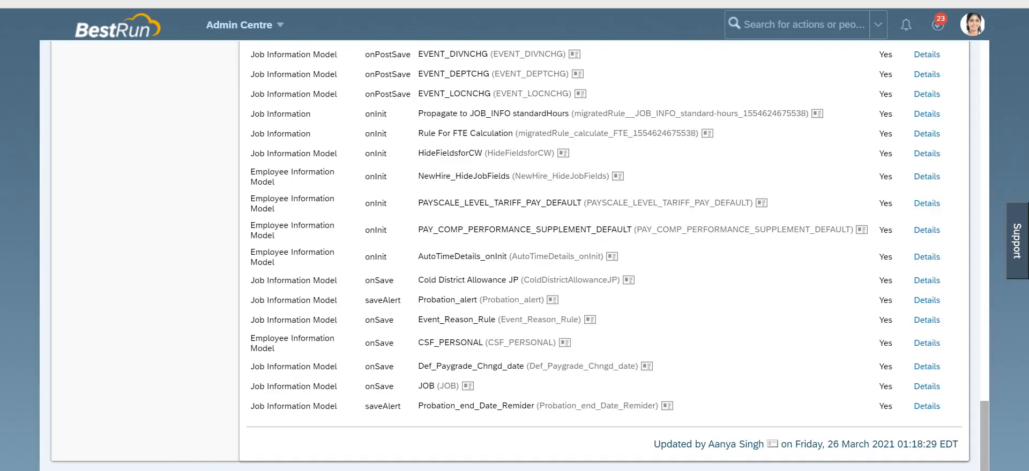
# Step: Return to the home page and open My Employee File
pyautogui.scroll(15, 515, 257)
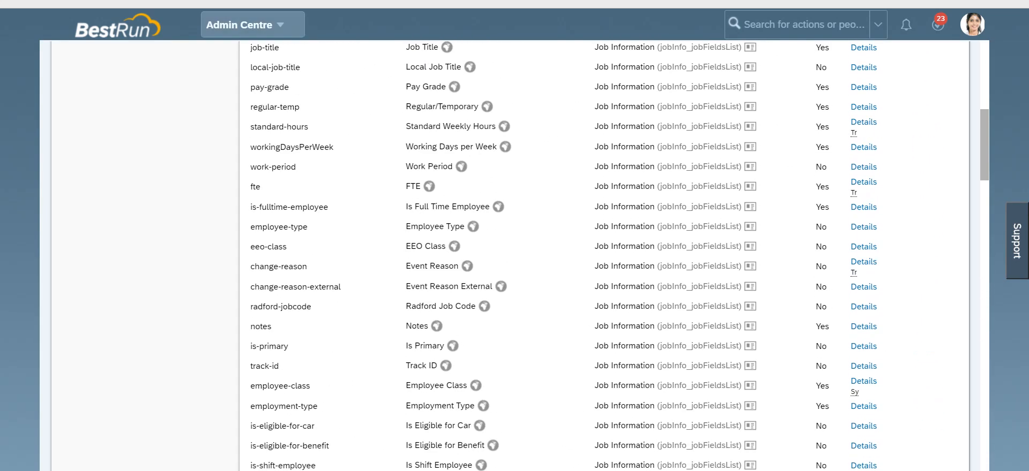
pyautogui.click(971, 24)
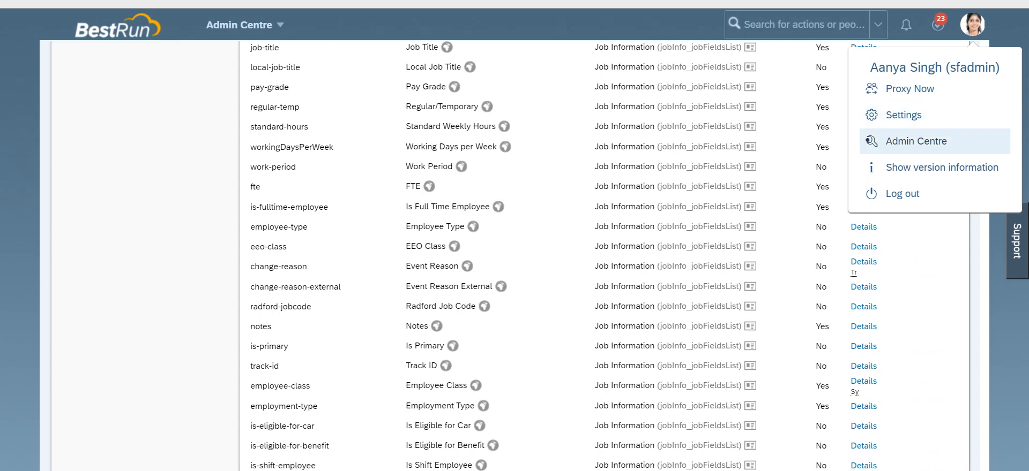
pyautogui.click(909, 89)
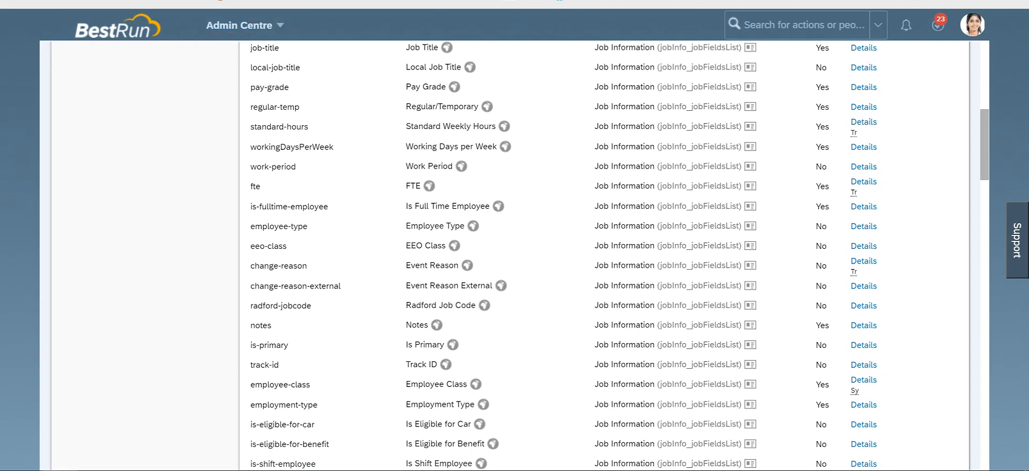
pyautogui.click(118, 25)
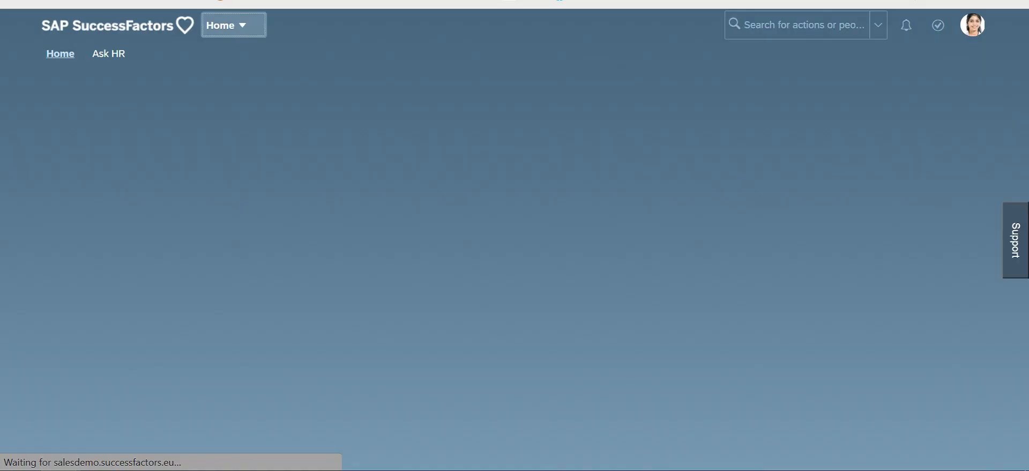
pyautogui.click(233, 25)
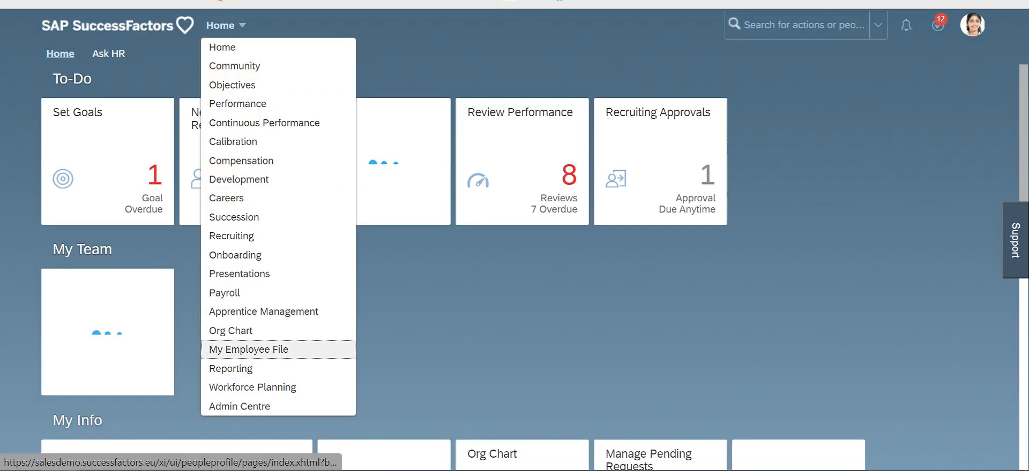
pyautogui.click(249, 368)
pyautogui.click(234, 25)
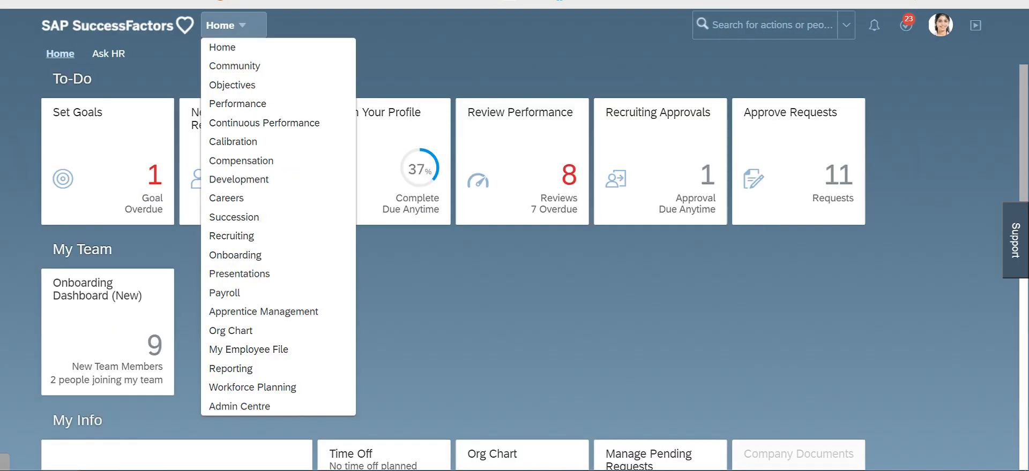
pyautogui.click(248, 349)
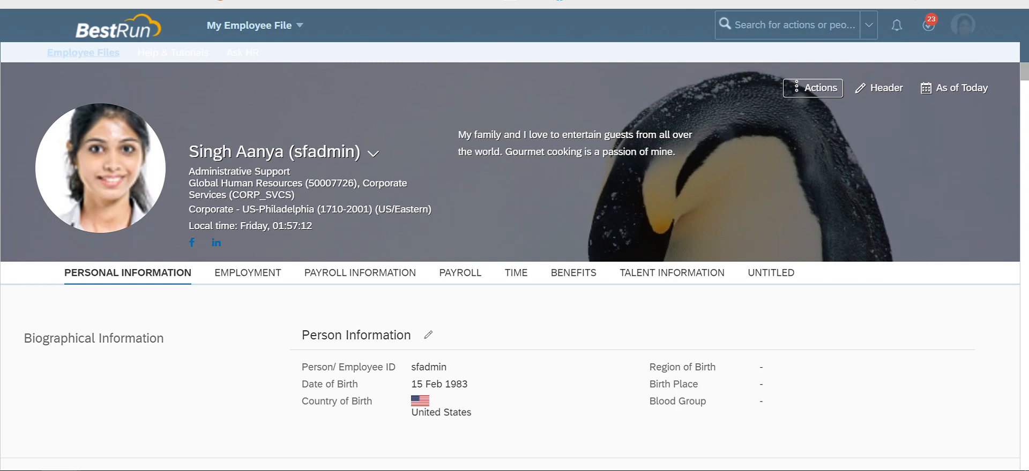
# Step: Review the Payroll Information and Employment sections of the employee file
pyautogui.click(359, 270)
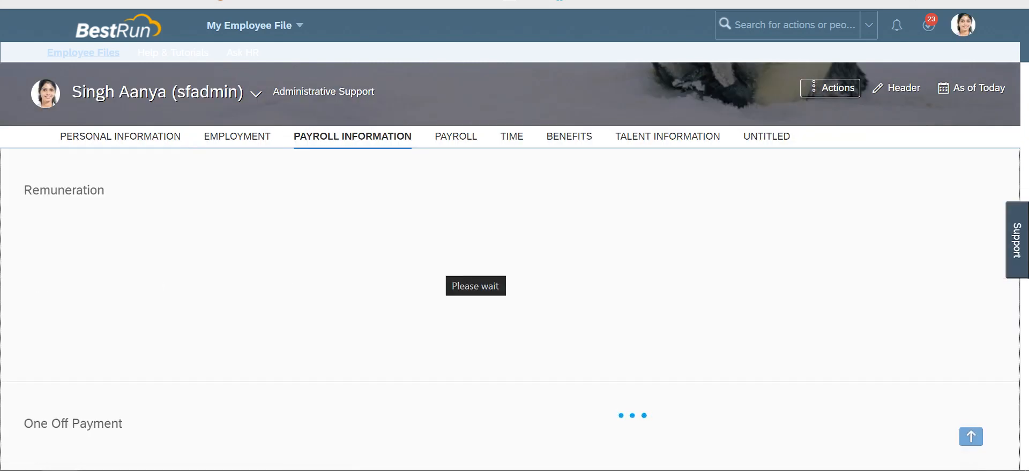
pyautogui.scroll(-10, 510, 308)
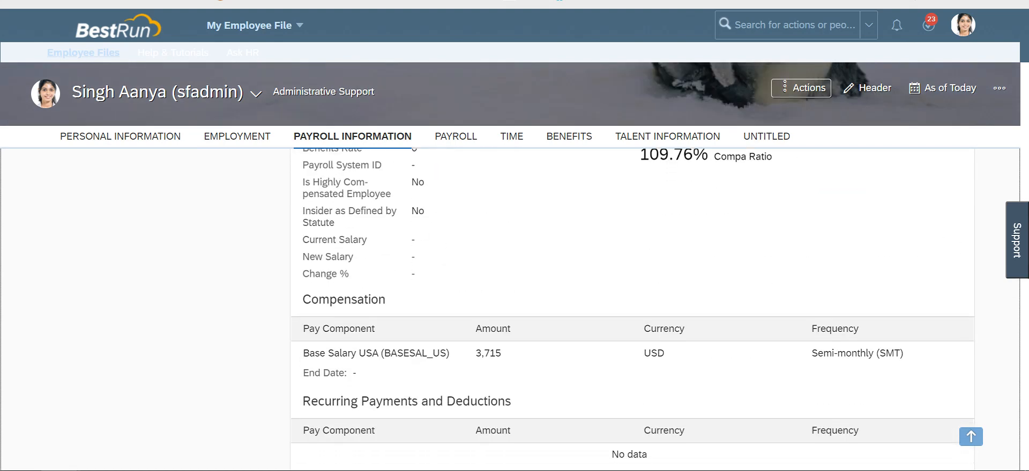
pyautogui.scroll(-9, 510, 309)
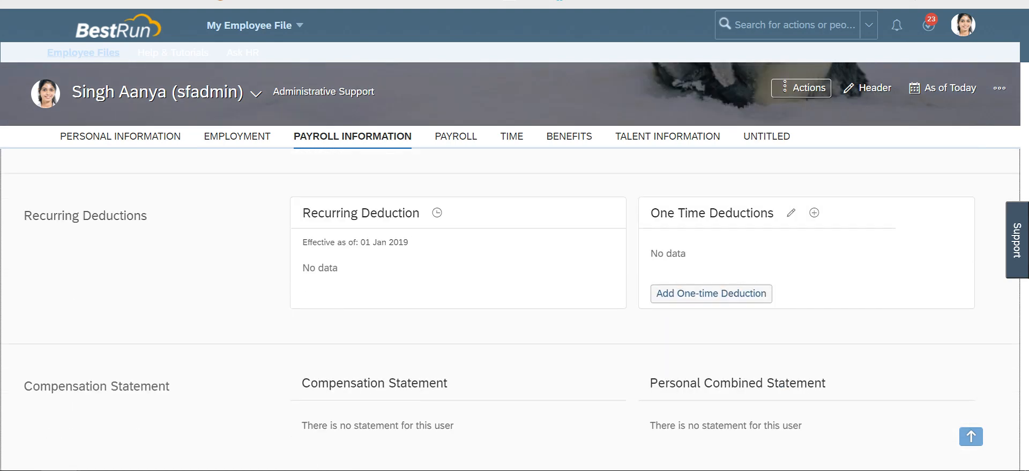
pyautogui.scroll(15, 510, 308)
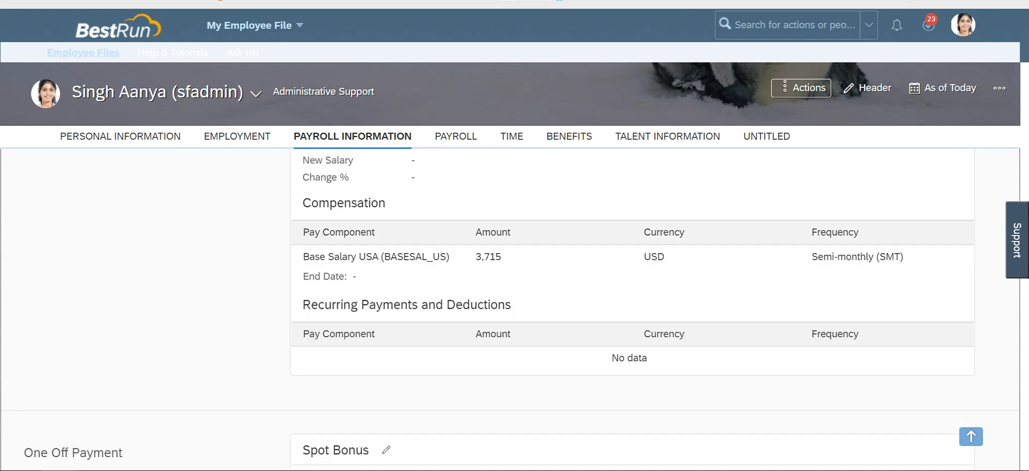
pyautogui.scroll(8, 510, 308)
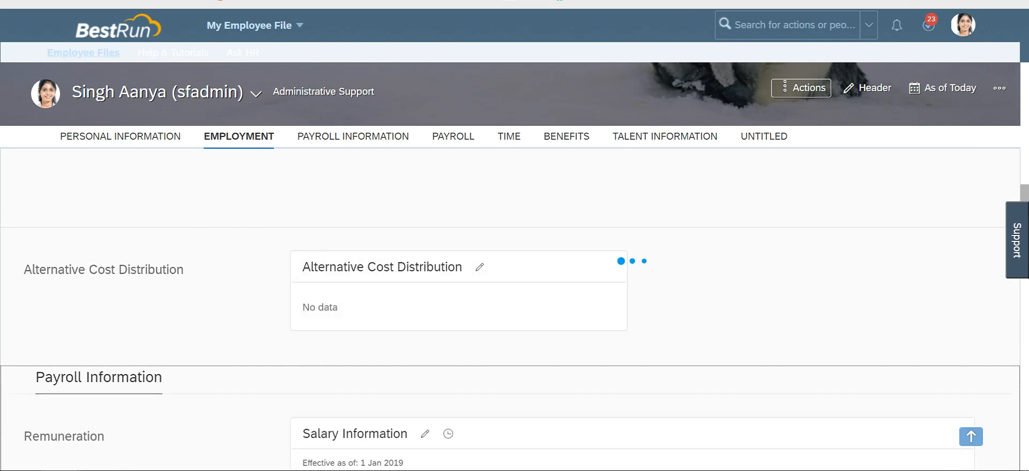
pyautogui.scroll(4, 510, 309)
pyautogui.scroll(-3, 510, 308)
pyautogui.scroll(-3, 510, 309)
pyautogui.scroll(10, 510, 308)
pyautogui.scroll(2, 510, 309)
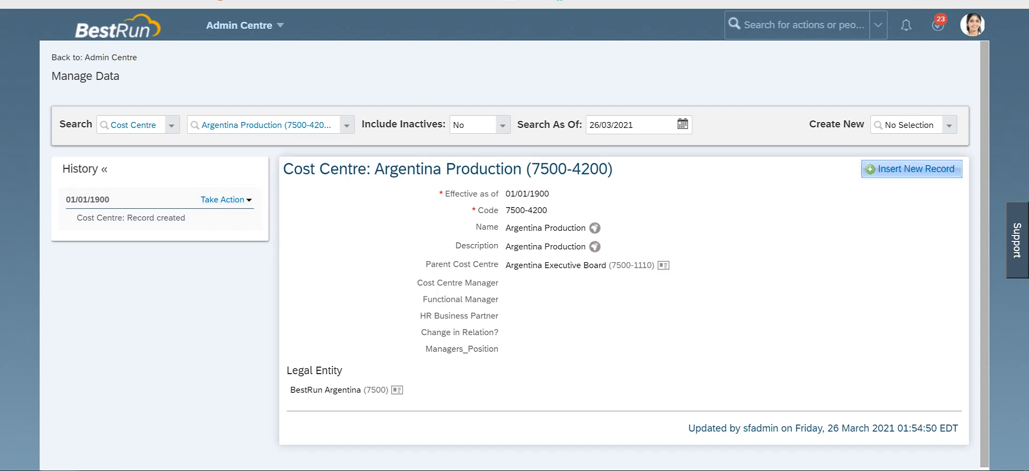
# Step: Insert a new Argentina Production cost centre record effective 26/03/2021 and open its Parent Cost Centre list
pyautogui.click(915, 169)
pyautogui.click(494, 246)
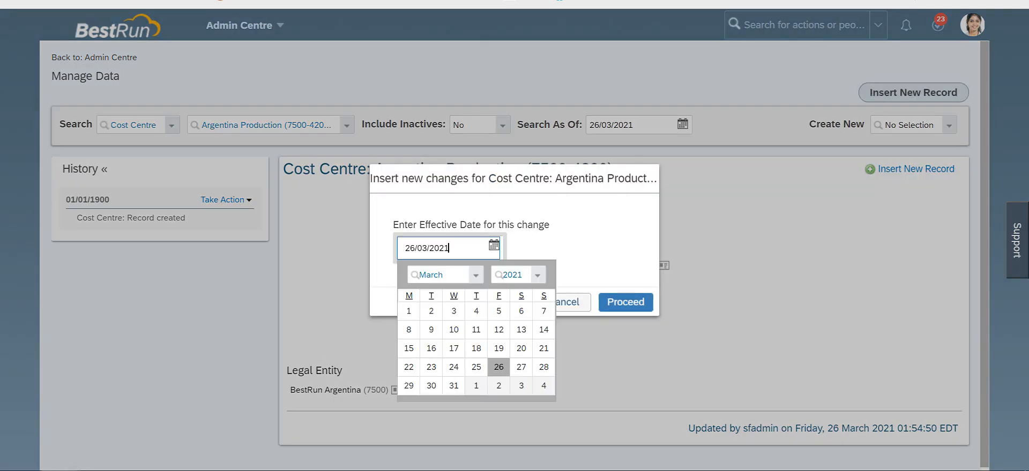
pyautogui.click(625, 303)
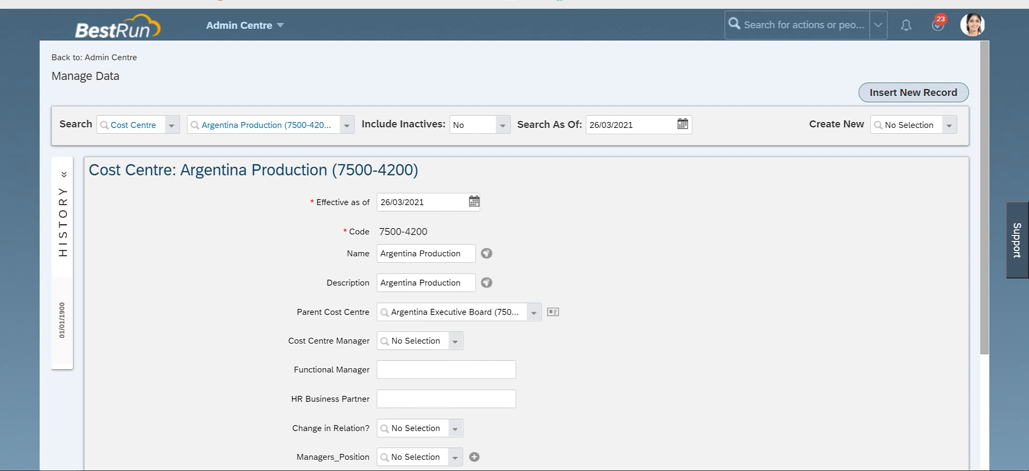
pyautogui.scroll(-2, 514, 268)
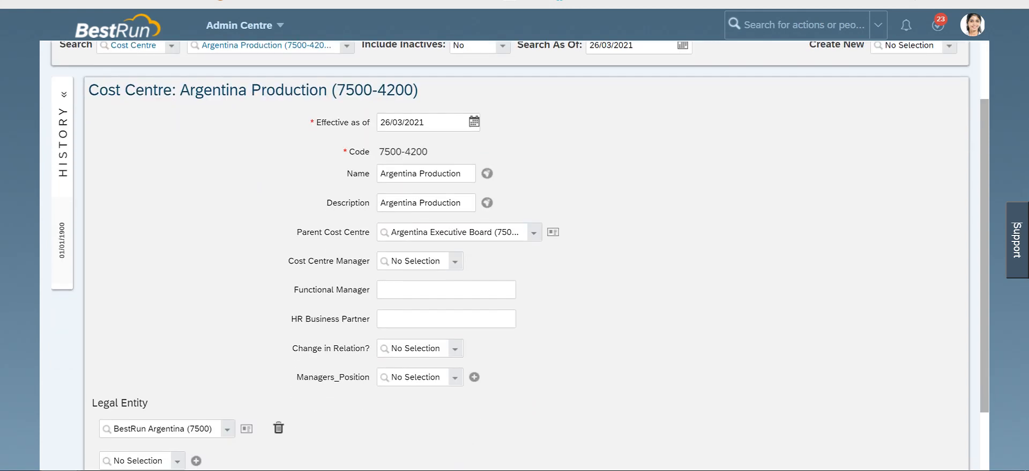
pyautogui.click(534, 232)
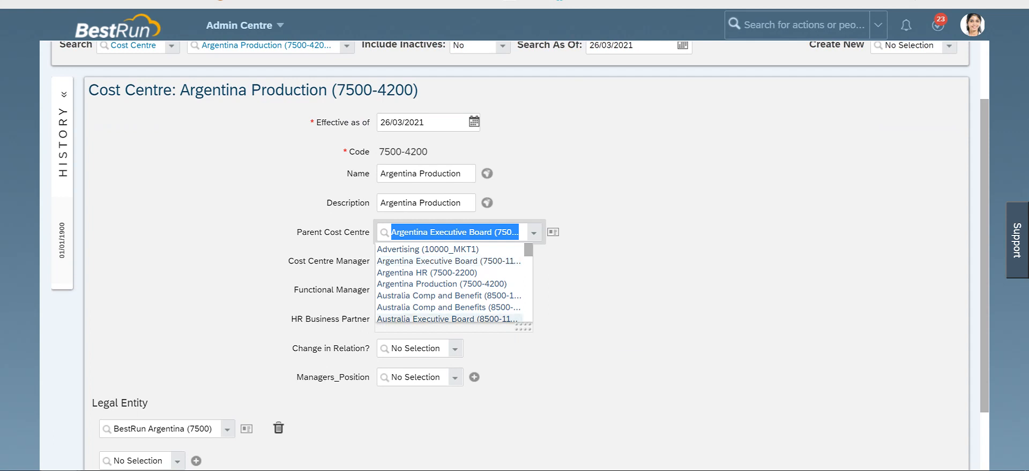
pyautogui.scroll(-3, 455, 284)
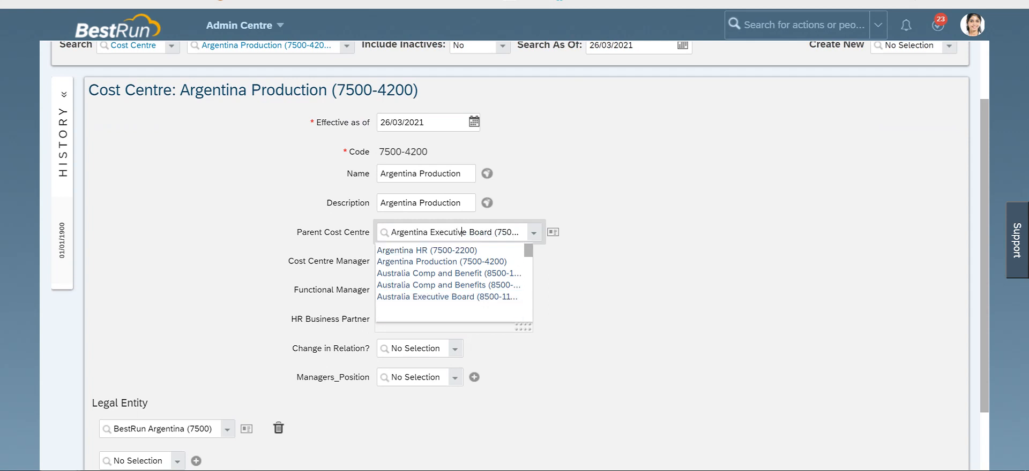
pyautogui.scroll(-5, 455, 283)
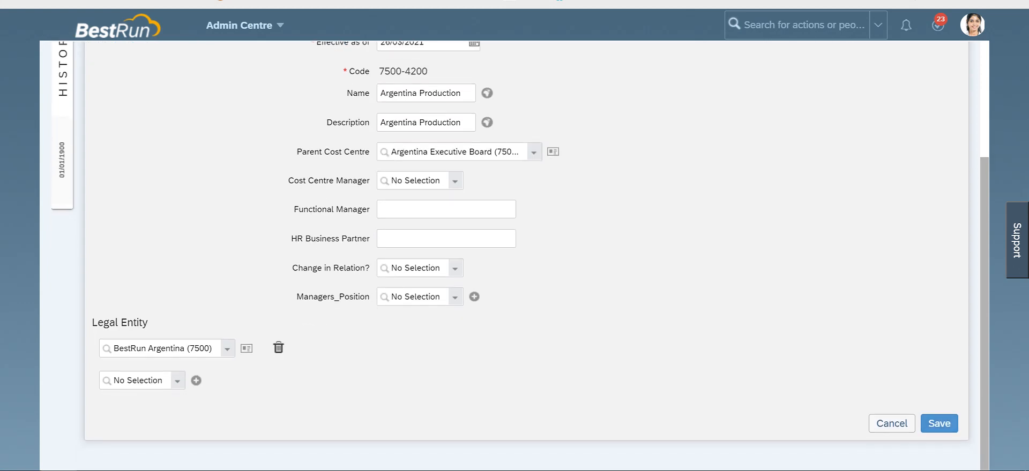
pyautogui.scroll(3, 514, 268)
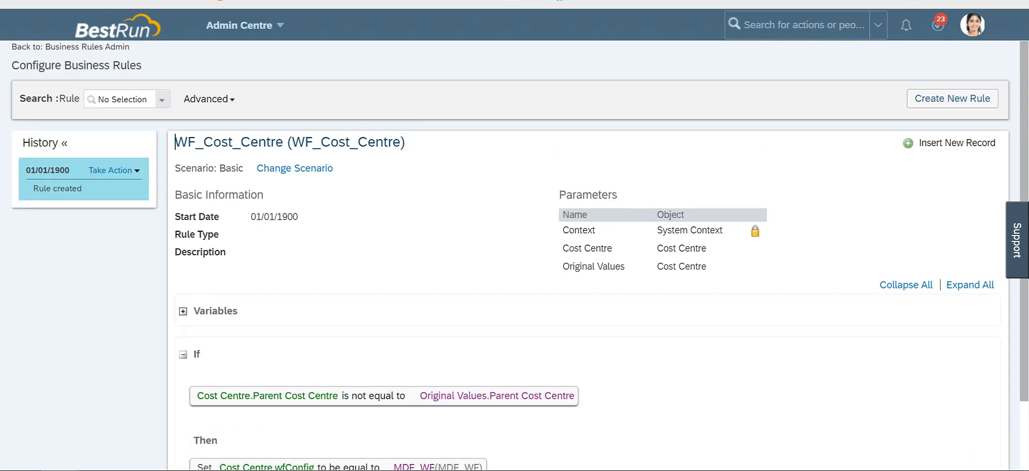
# Step: Copy the WF_Cost_Centre rule name and open Configure Object Definitions
pyautogui.moveTo(175, 142); pyautogui.dragTo(283, 142)
pyautogui.hotkey('ctrl', 'c')
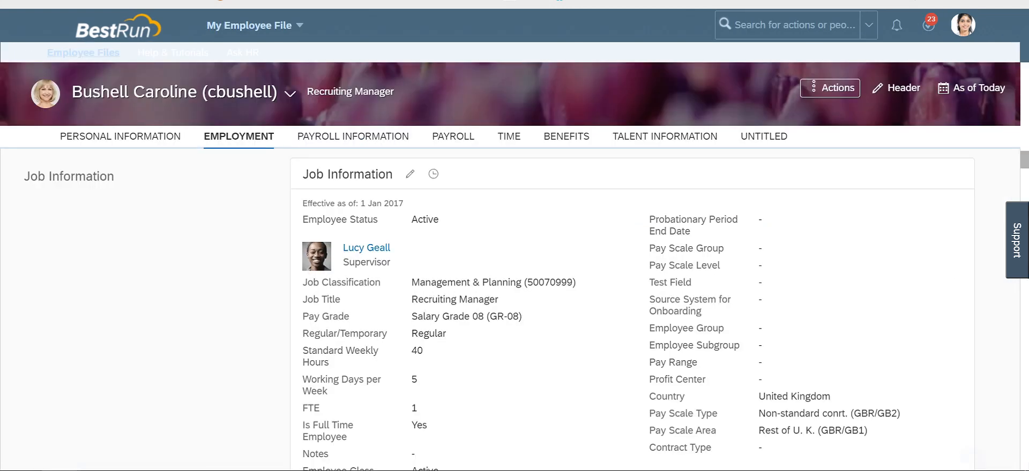
pyautogui.click(794, 25)
pyautogui.write('object def')
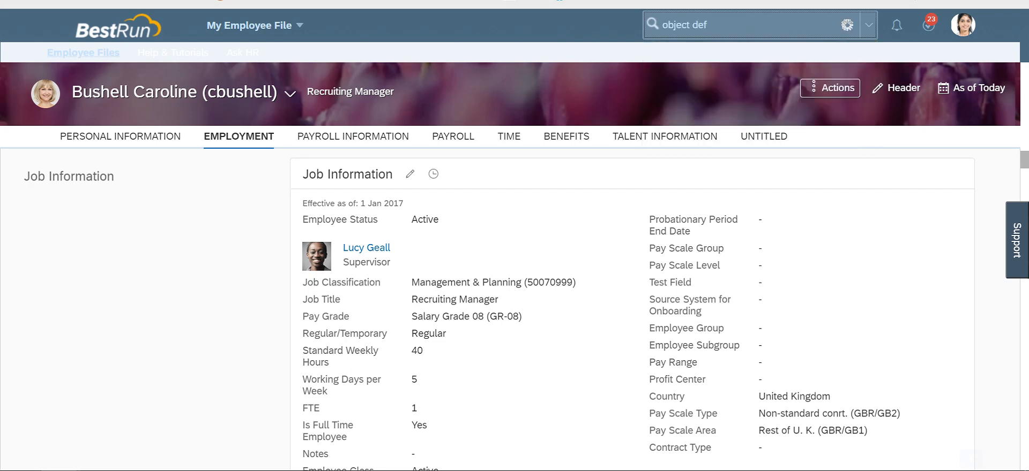
pyautogui.press('Return')
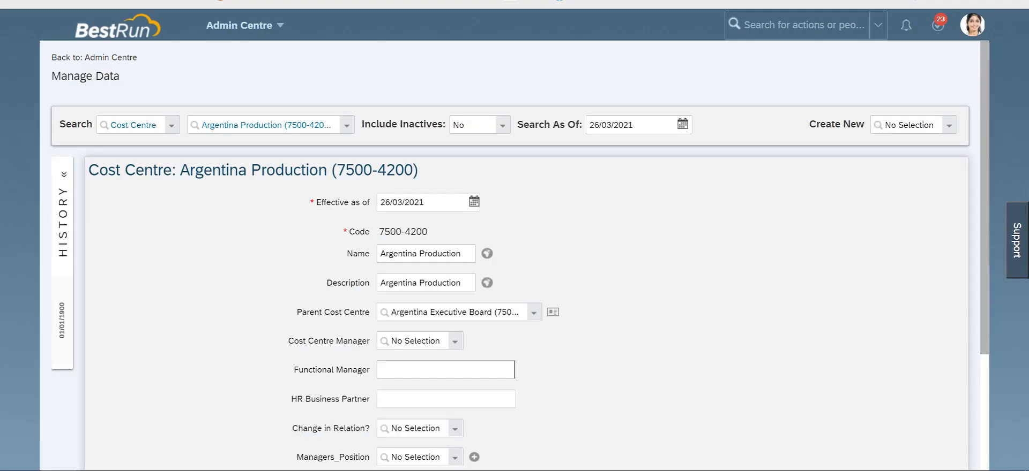
# Step: Open the Cost Centre object definition
pyautogui.scroll(-3, 515, 257)
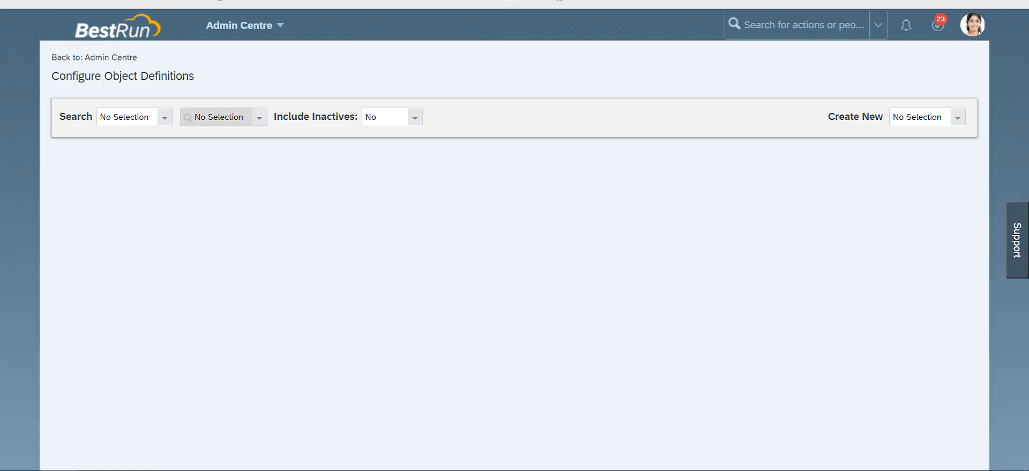
pyautogui.click(164, 117)
pyautogui.click(131, 162)
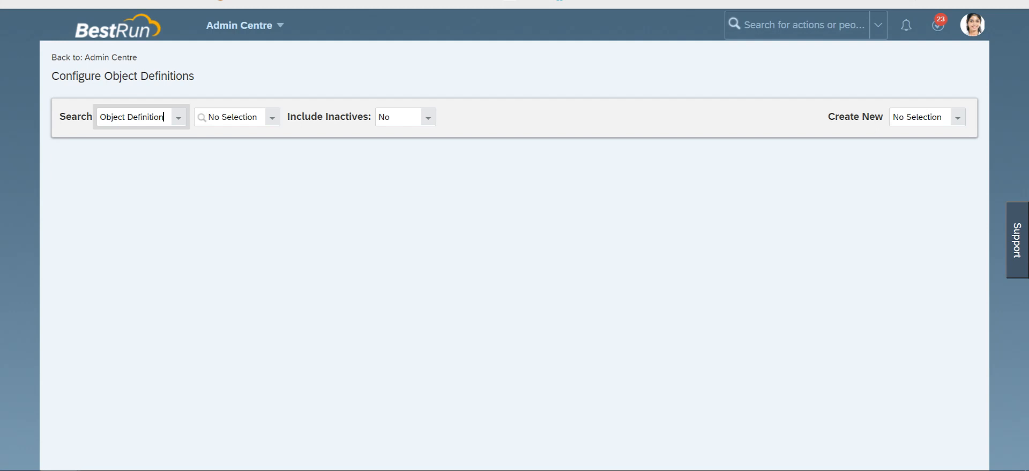
pyautogui.click(227, 117)
pyautogui.write('cost ce')
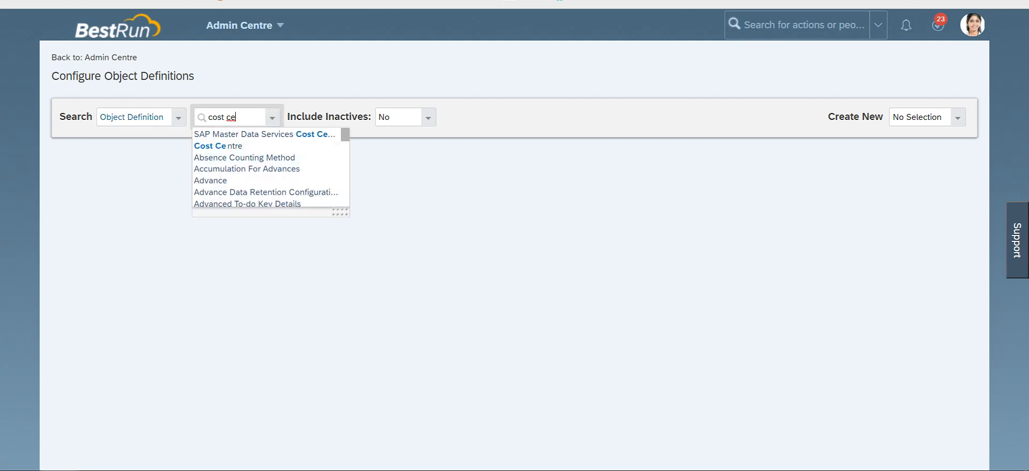
pyautogui.click(221, 145)
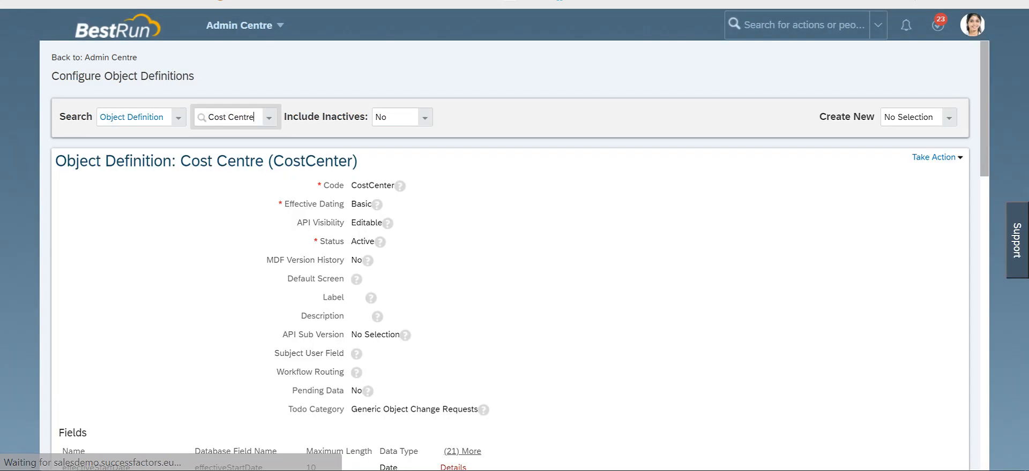
# Step: Correct the Cost Centre object definition by adding WF_Cost_Centre as a Save Rule, and save it
pyautogui.click(935, 157)
pyautogui.click(873, 169)
pyautogui.scroll(-15, 873, 169)
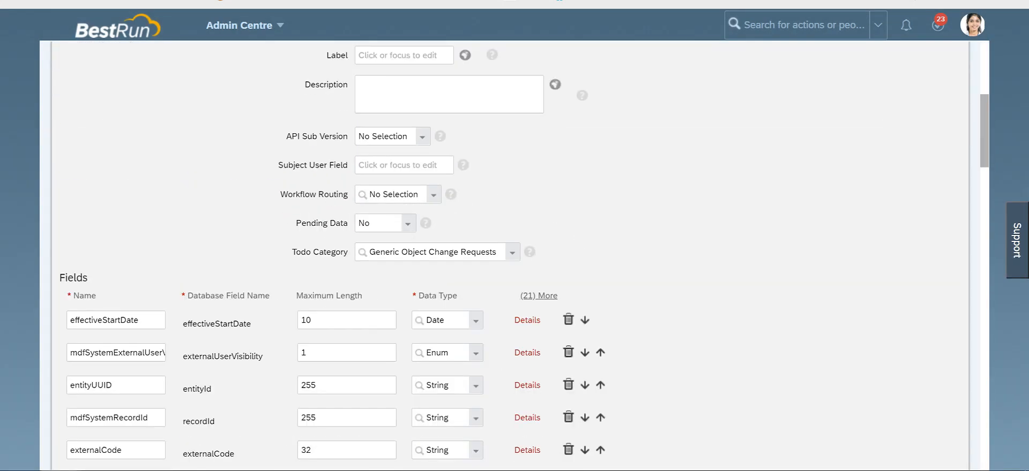
pyautogui.scroll(-20, 514, 251)
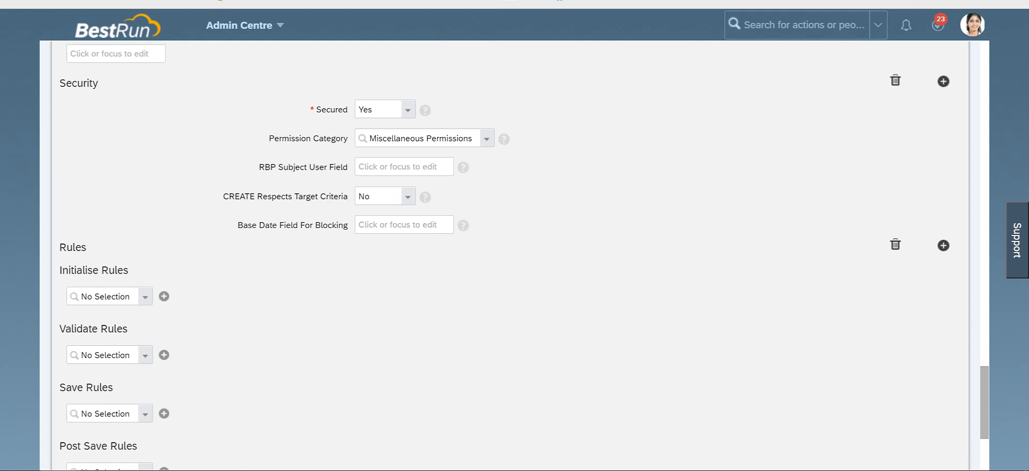
pyautogui.scroll(-3, 514, 252)
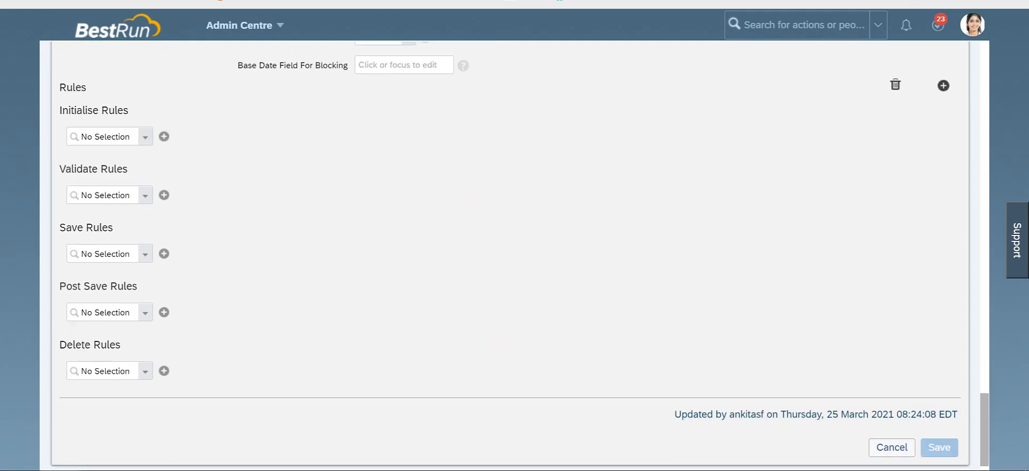
pyautogui.click(99, 253)
pyautogui.hotkey('ctrl', 'v')
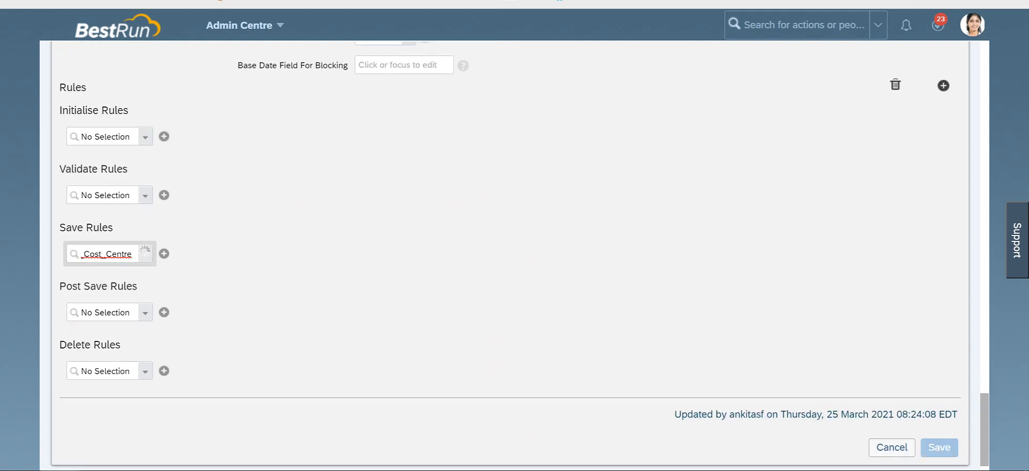
pyautogui.press('Return')
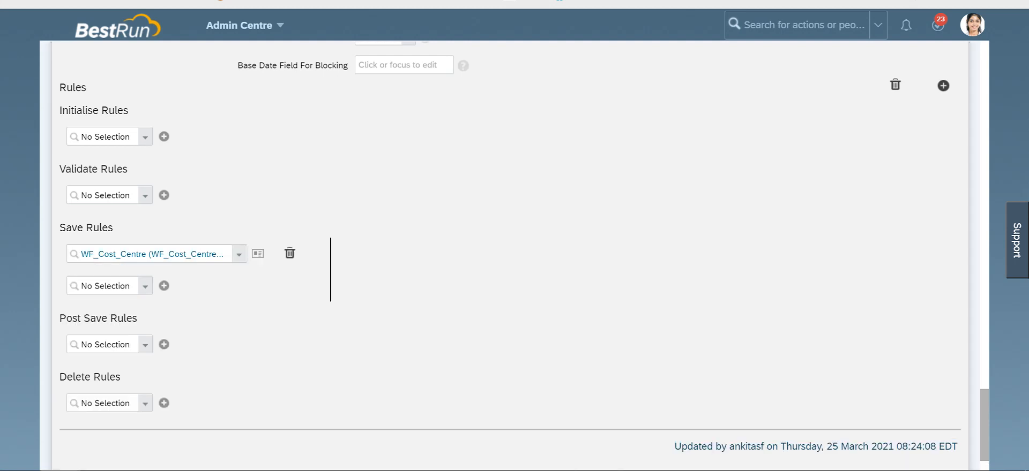
pyautogui.scroll(-1, 510, 246)
pyautogui.click(938, 424)
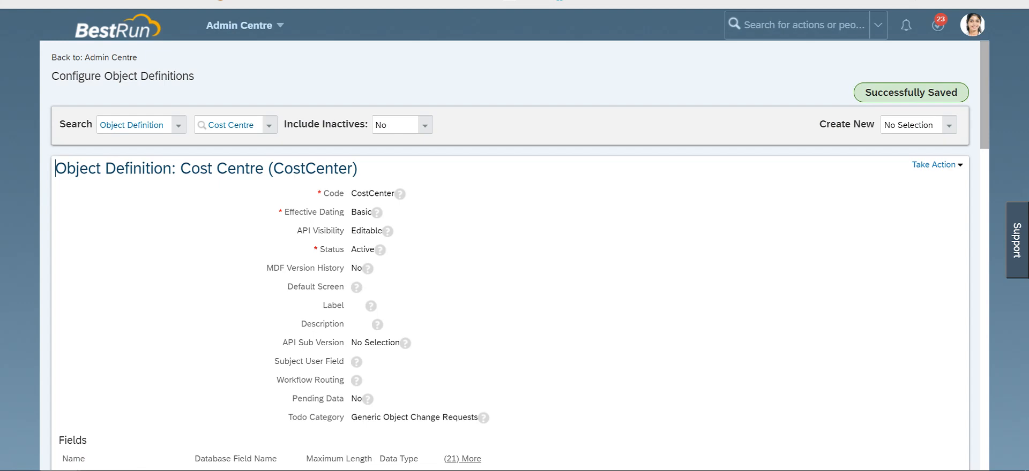
# Step: Review the Rules section of the saved Cost Centre object definition
pyautogui.scroll(-15, 509, 257)
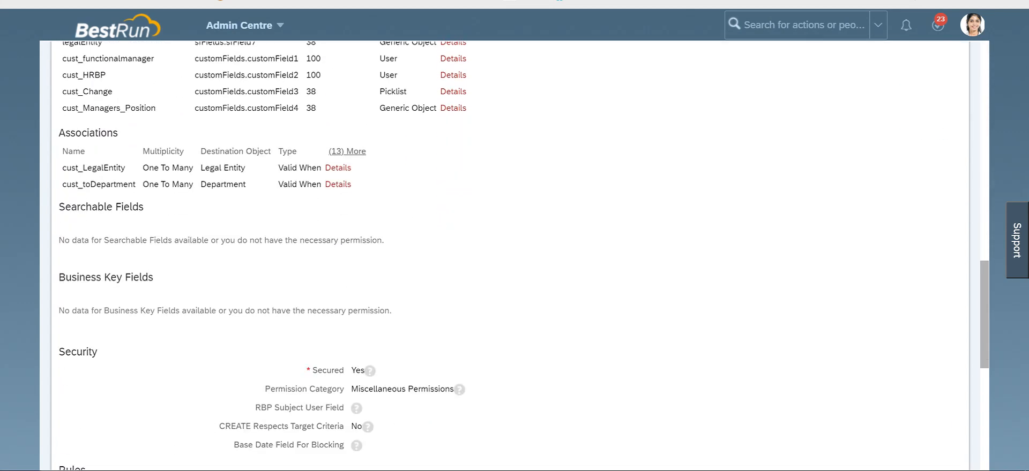
pyautogui.scroll(-8, 509, 257)
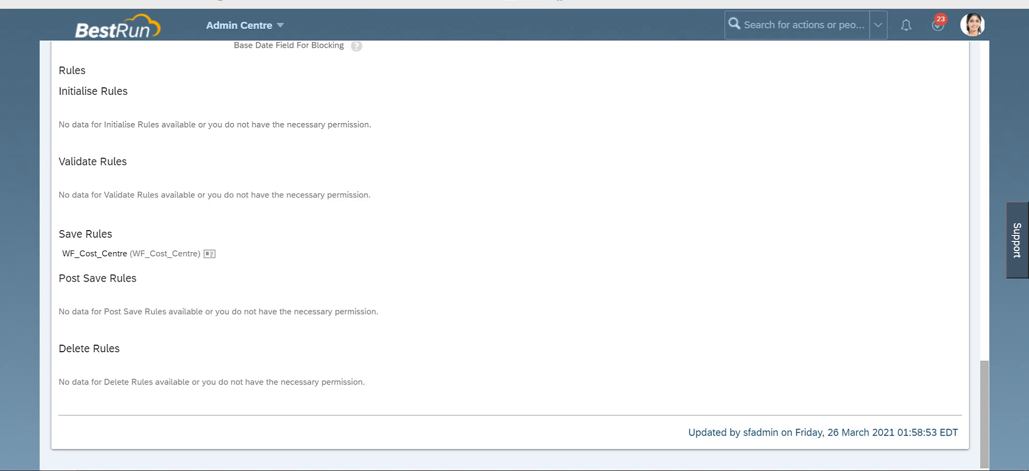
pyautogui.moveTo(59, 91); pyautogui.dragTo(117, 91)
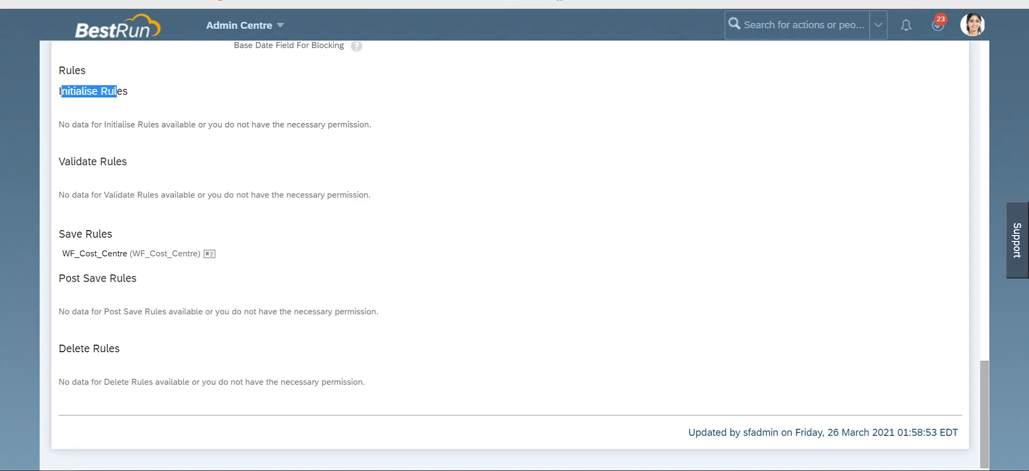
pyautogui.click(170, 124)
pyautogui.moveTo(59, 195); pyautogui.dragTo(59, 162)
pyautogui.click(221, 195)
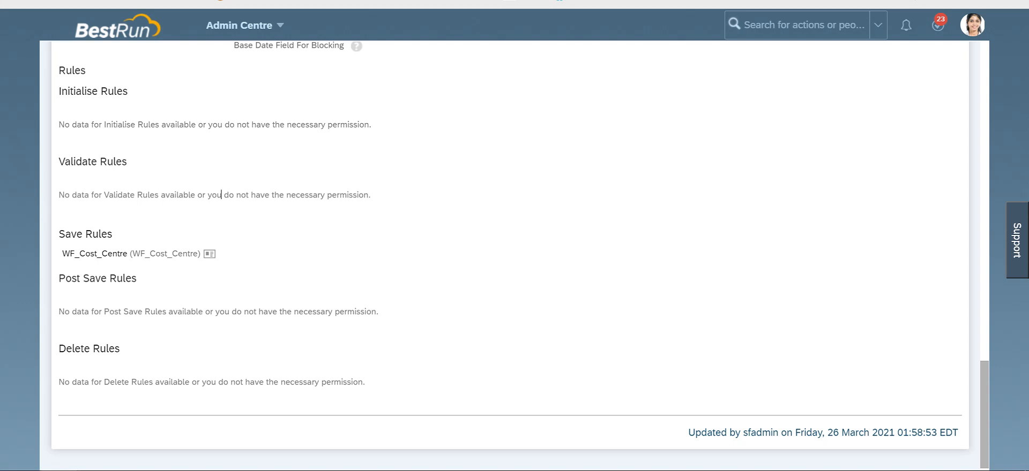
pyautogui.moveTo(138, 311); pyautogui.dragTo(58, 278)
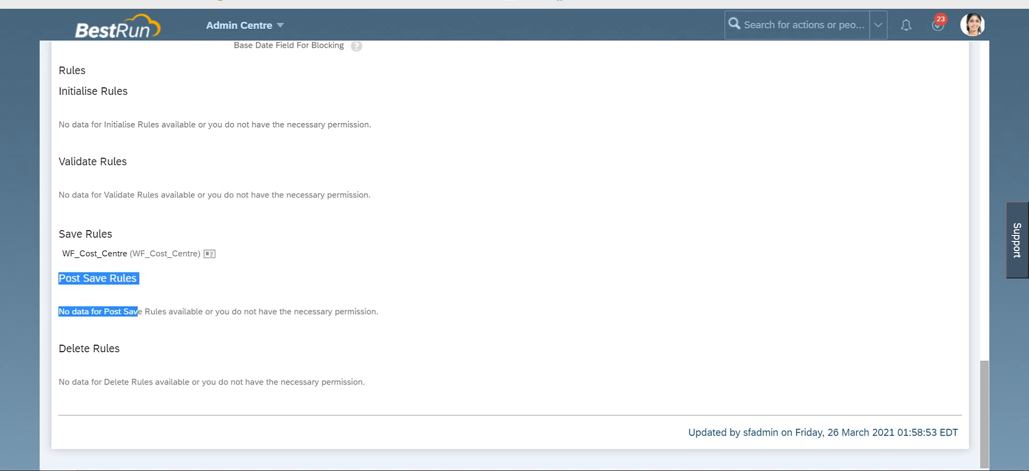
pyautogui.click(241, 311)
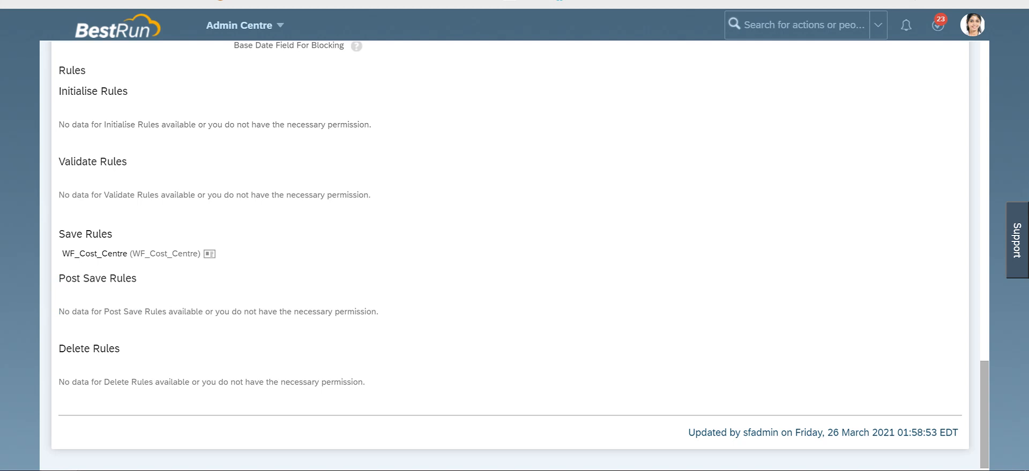
pyautogui.moveTo(122, 382); pyautogui.dragTo(66, 348)
pyautogui.click(192, 382)
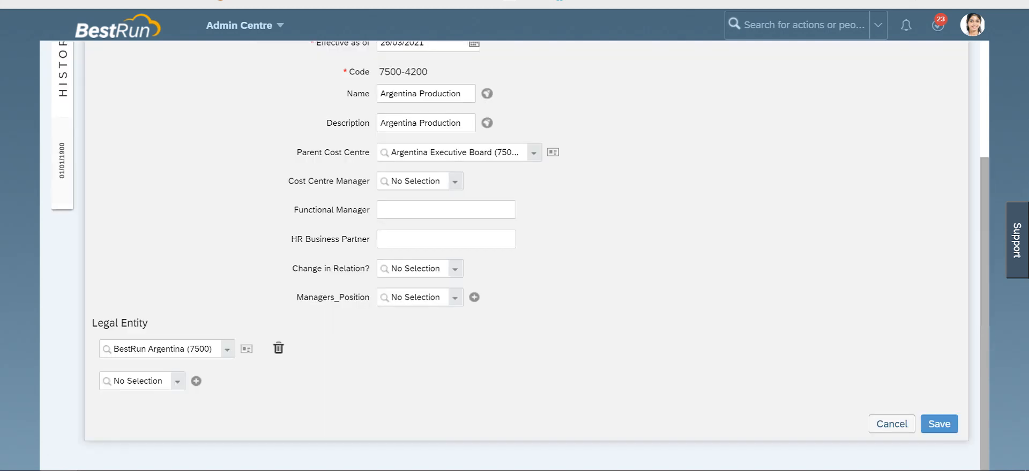
# Step: Set the Argentina Production record's Parent Cost Centre to BestRun Executive Board (US10_M2)
pyautogui.scroll(1, 514, 302)
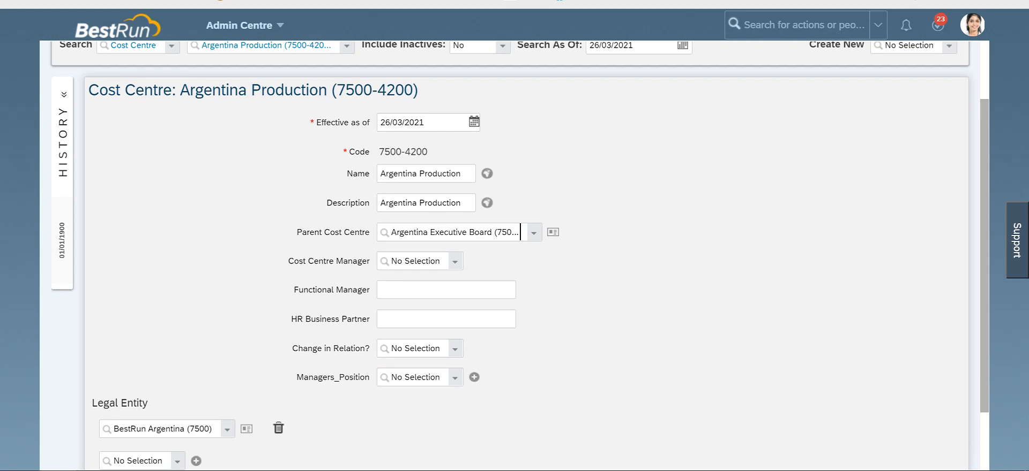
pyautogui.click(533, 233)
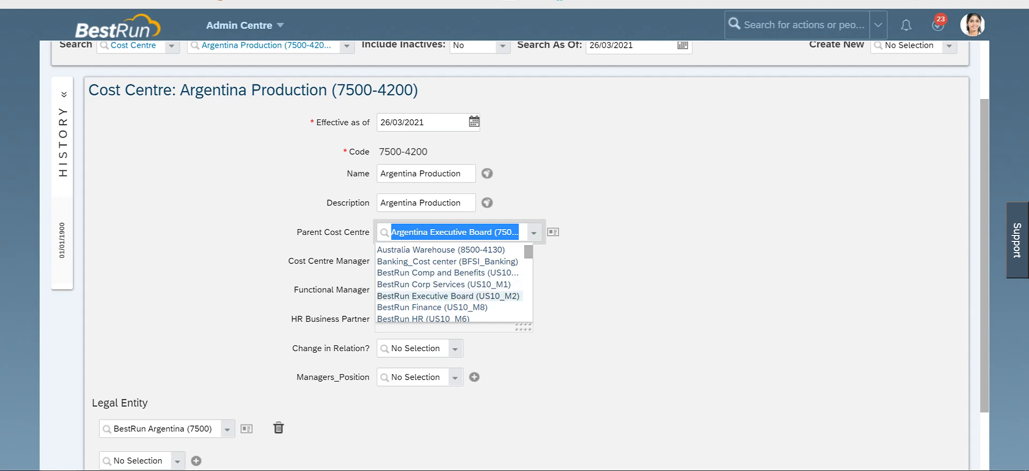
pyautogui.click(448, 297)
pyautogui.scroll(-2, 456, 295)
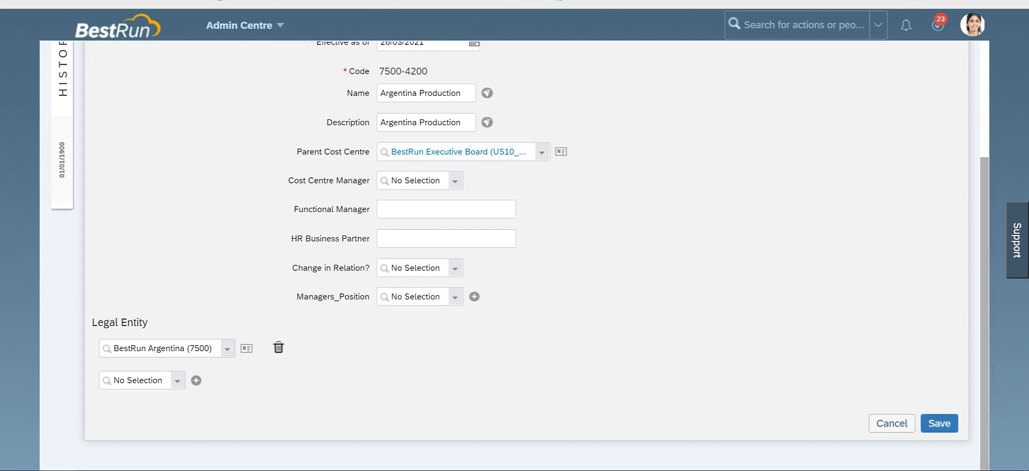
# Step: Save the cost centre change and confirm the request after viewing its workflow approvers
pyautogui.click(939, 424)
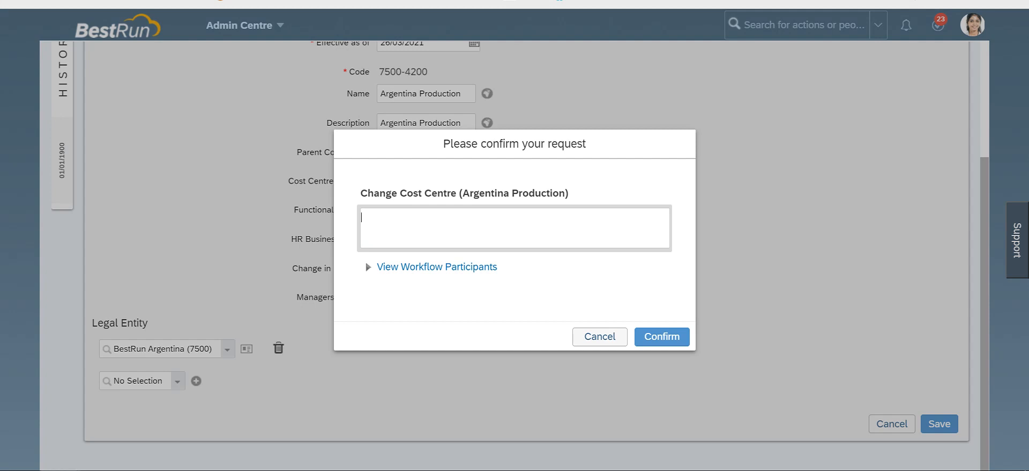
pyautogui.click(437, 267)
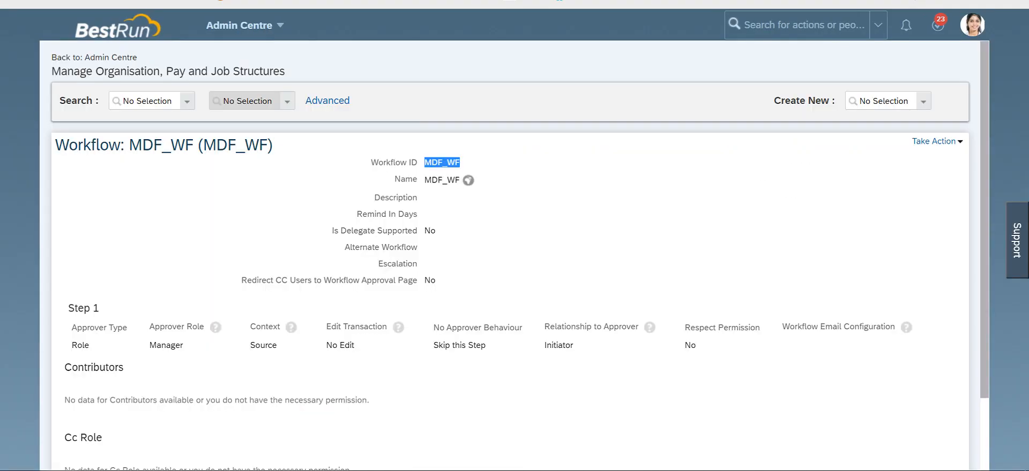
pyautogui.scroll(-2, 518, 256)
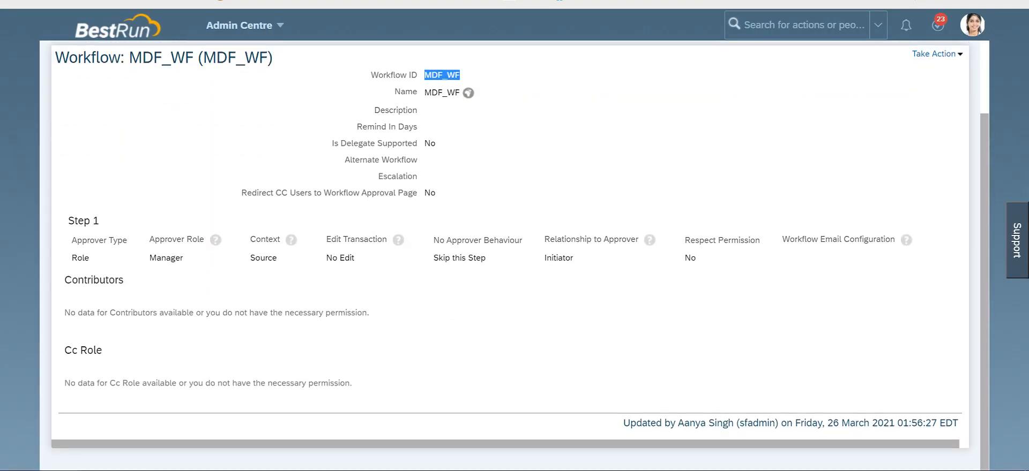
pyautogui.doubleClick(558, 258)
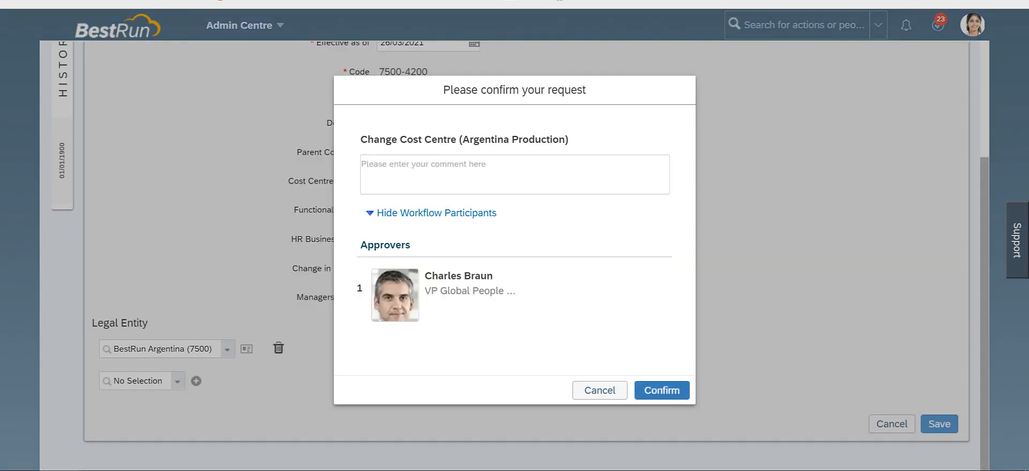
pyautogui.click(661, 391)
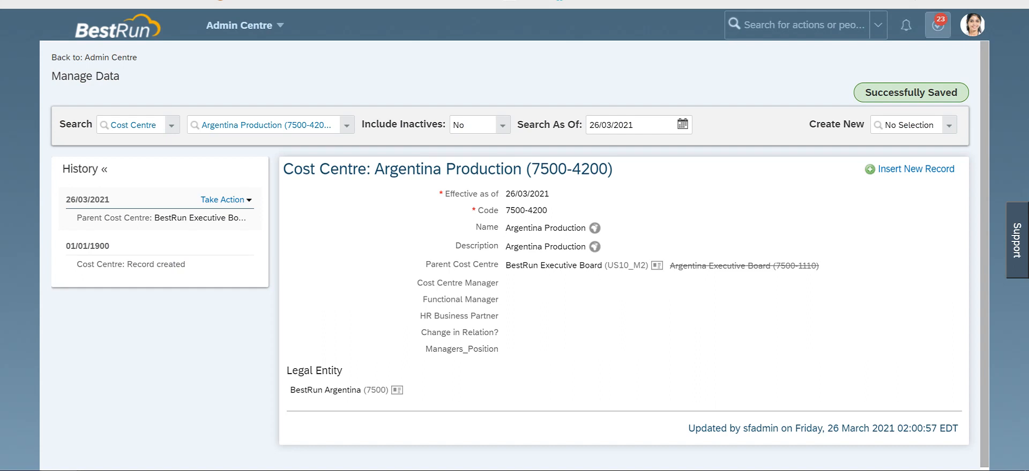
# Step: Proxy into the approver's account by entering the target user's name
pyautogui.click(972, 25)
pyautogui.click(909, 88)
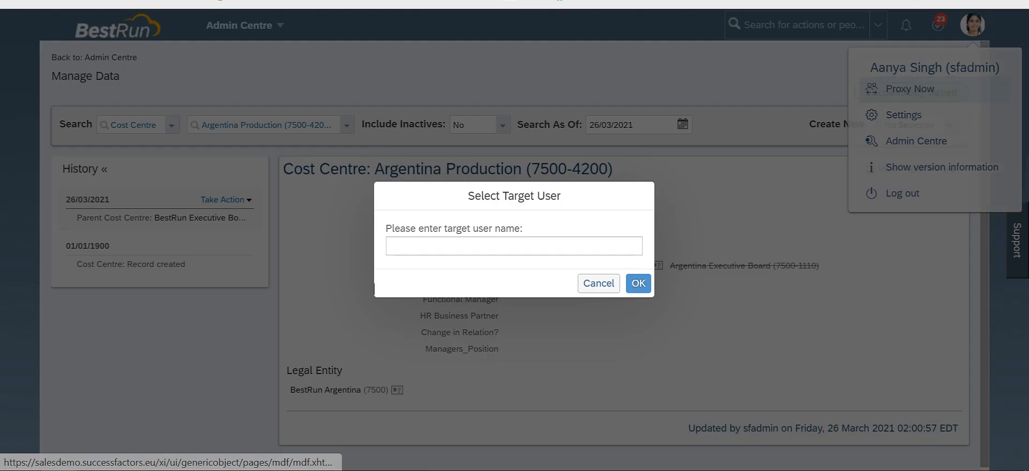
pyautogui.write('charles braun')
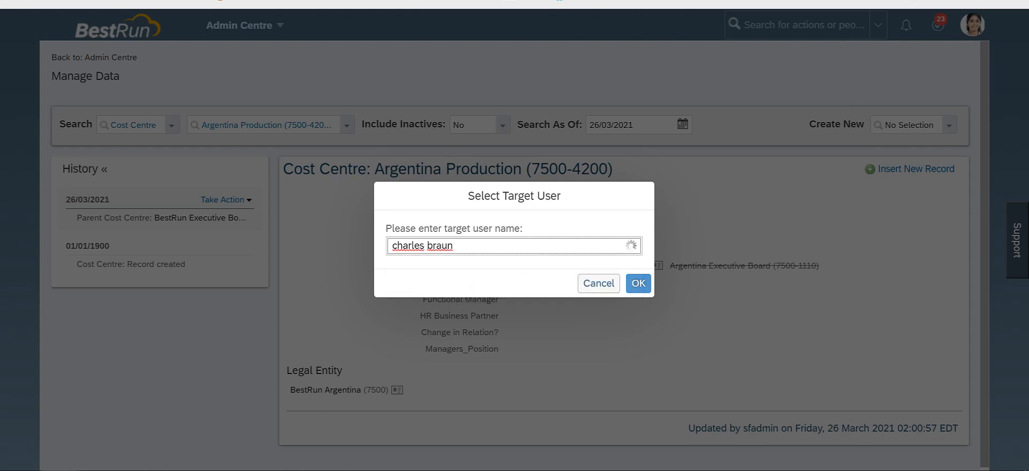
pyautogui.click(416, 266)
pyautogui.click(638, 283)
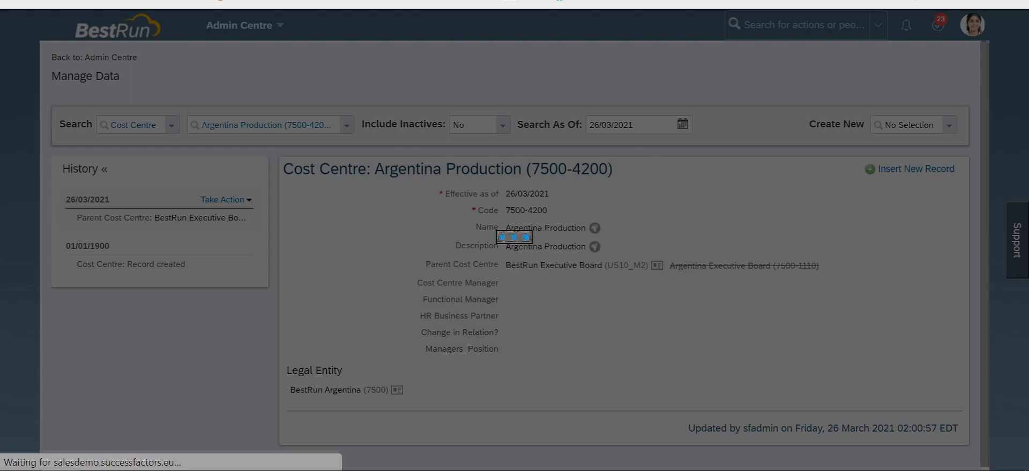
# Step: Open the Approve Requests list and examine the Change Cost Centre request's details
pyautogui.scroll(-1, 515, 235)
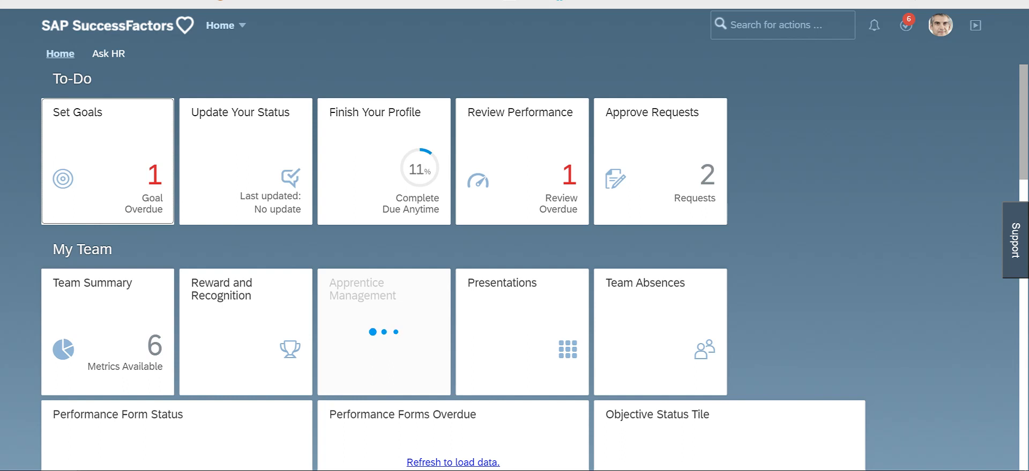
pyautogui.click(660, 161)
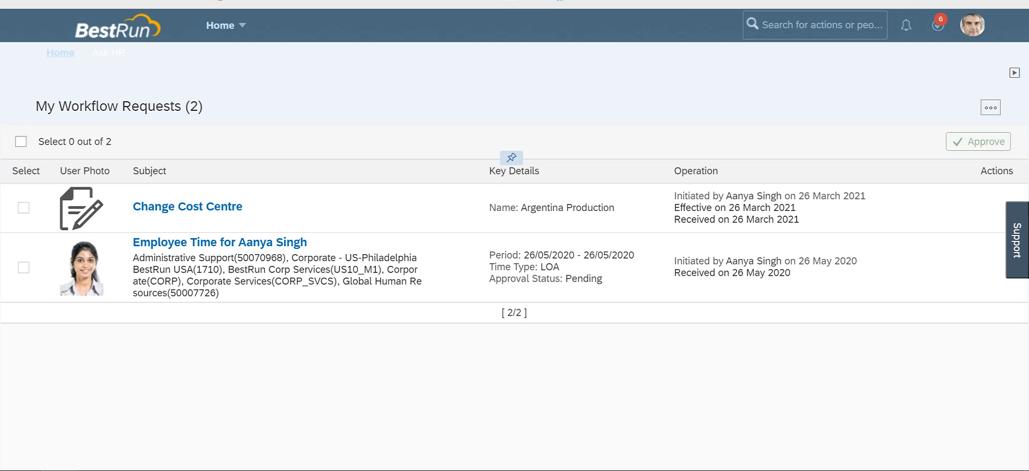
pyautogui.moveTo(727, 196); pyautogui.dragTo(865, 196)
pyautogui.click(799, 219)
pyautogui.click(796, 207)
pyautogui.moveTo(796, 208)
pyautogui.mouseDown()
pyautogui.moveTo(728, 207)
pyautogui.moveTo(799, 219)
pyautogui.mouseUp()
pyautogui.click(799, 220)
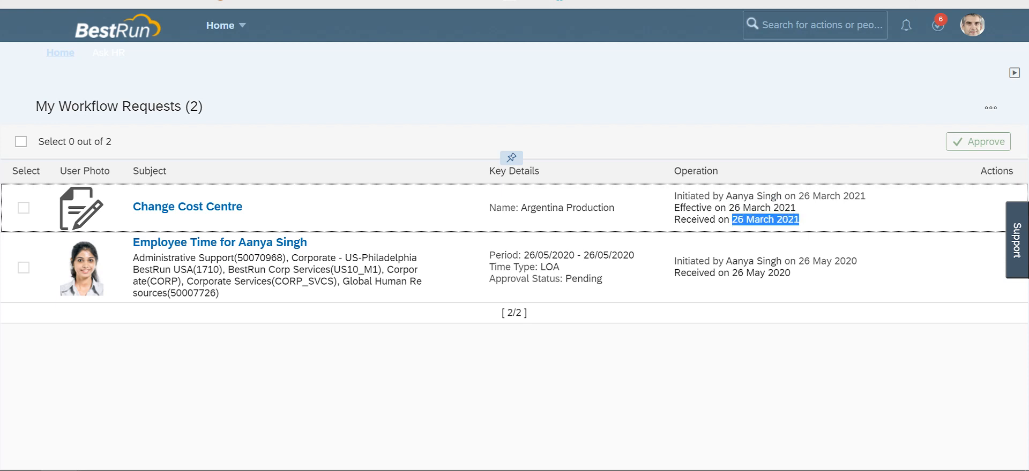
pyautogui.click(799, 219)
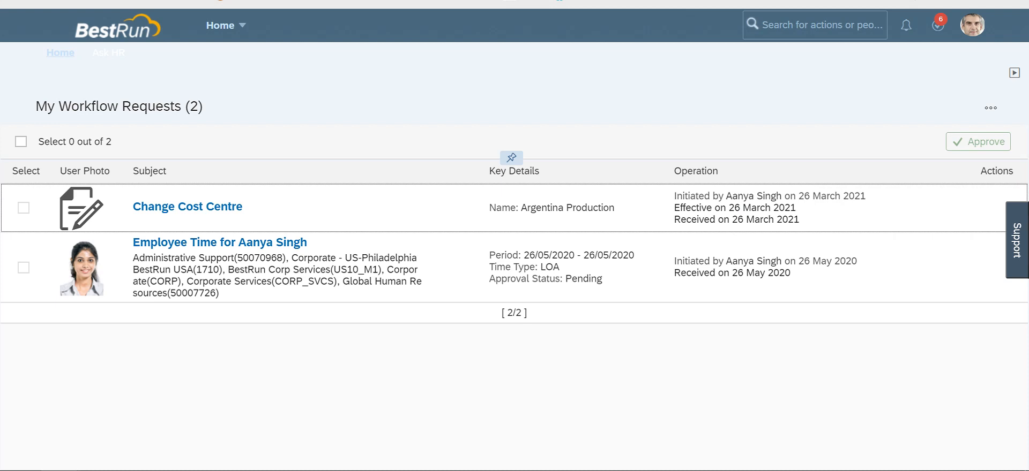
# Step: Approve the Argentina Production Change Cost Centre request and open the account menu
pyautogui.click(188, 207)
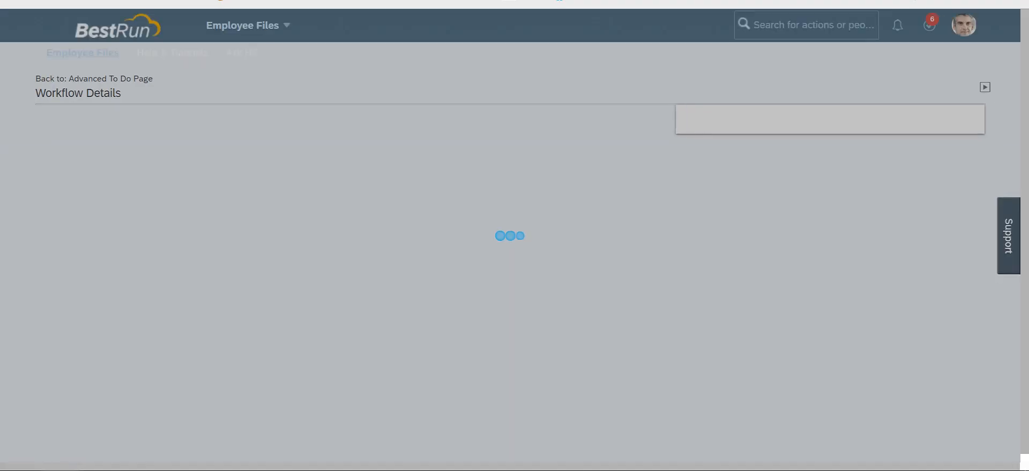
pyautogui.scroll(-5, 348, 268)
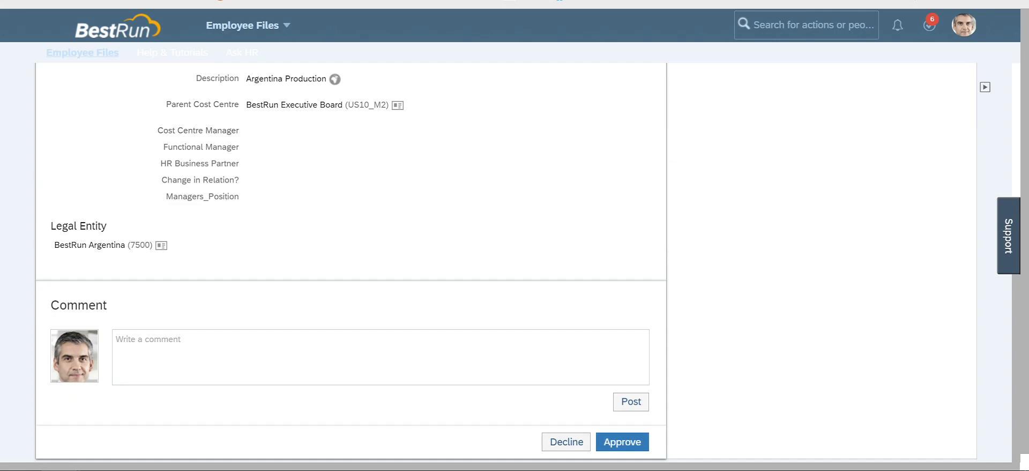
pyautogui.click(622, 442)
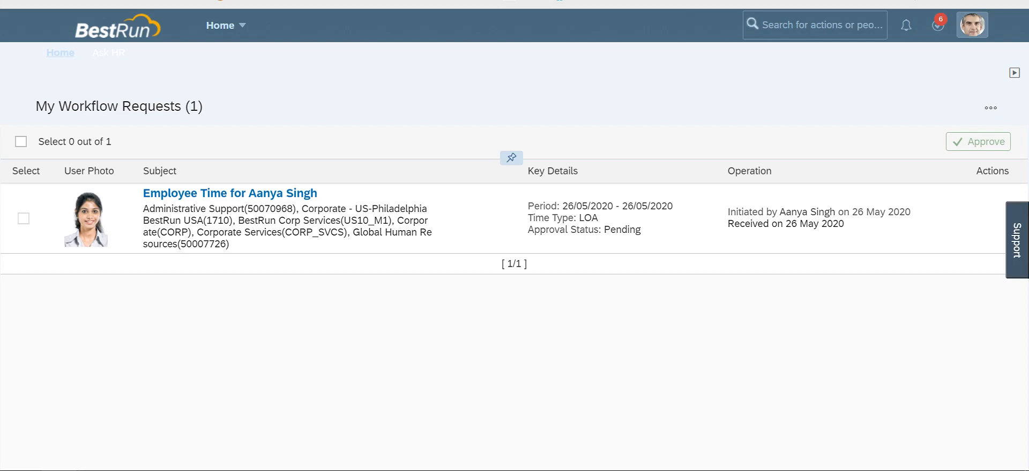
pyautogui.click(972, 25)
pyautogui.click(722, 88)
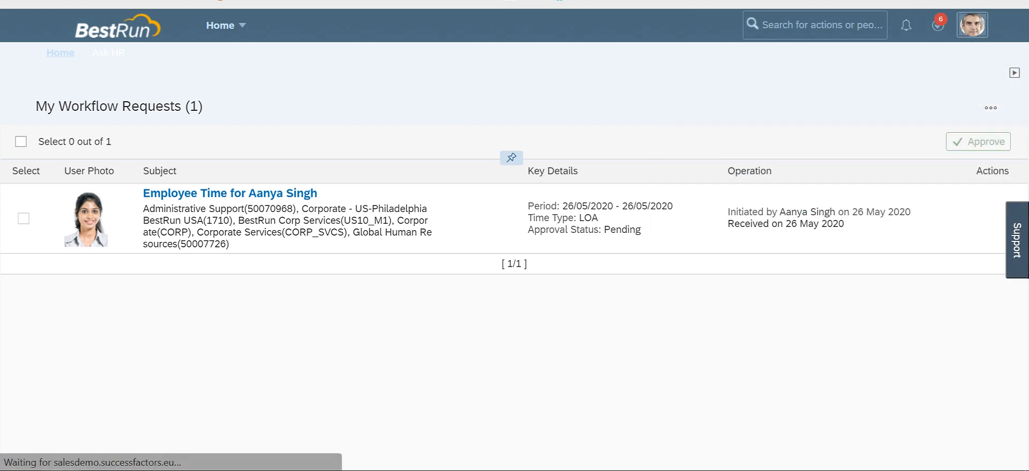